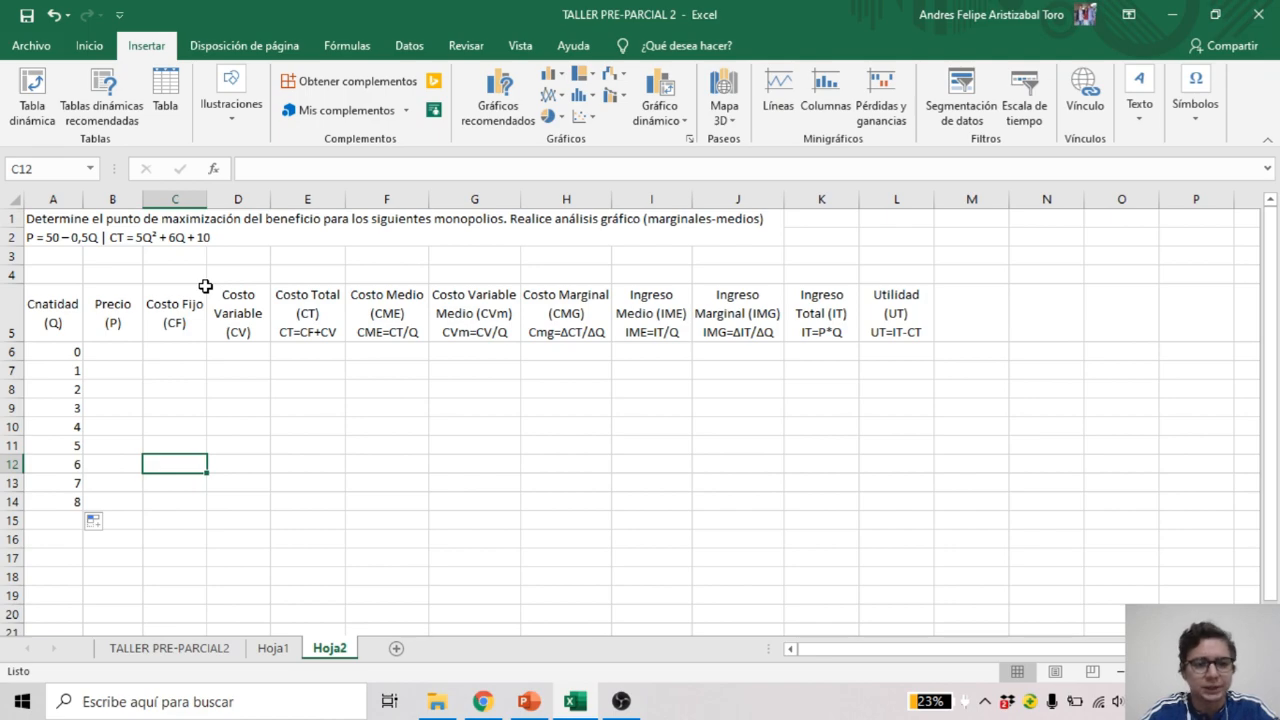
click(127, 356)
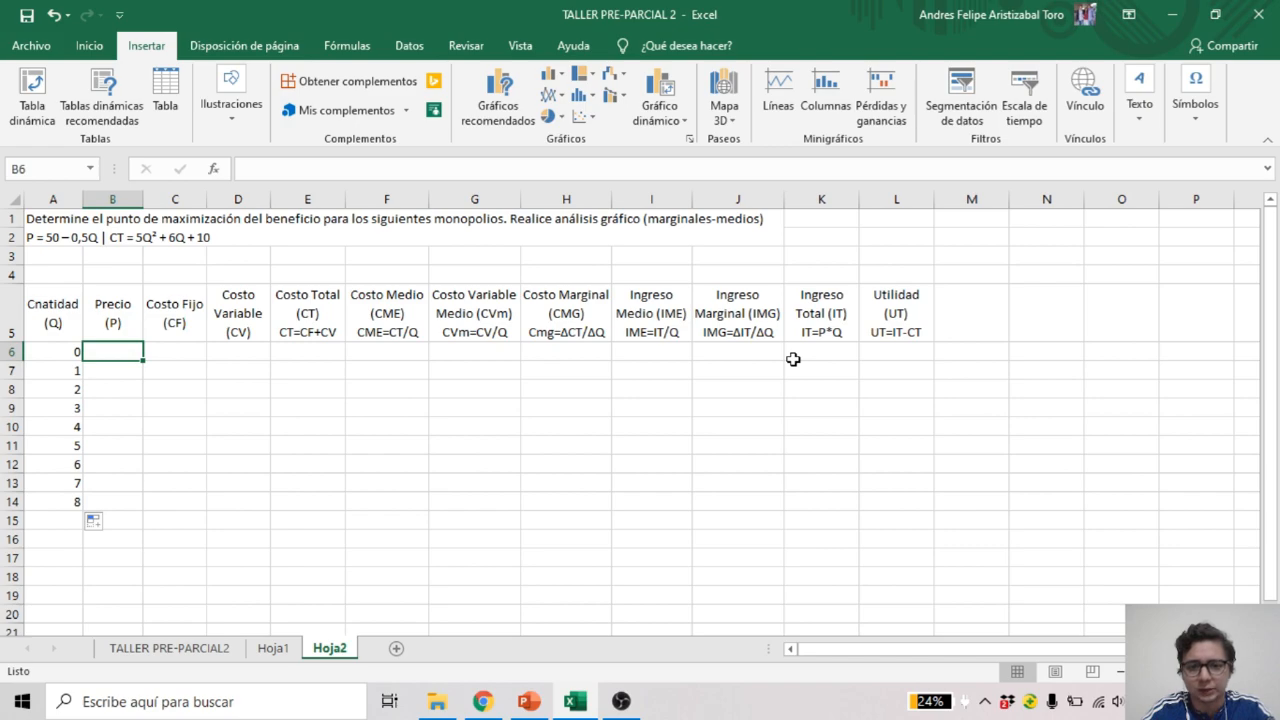
click(590, 334)
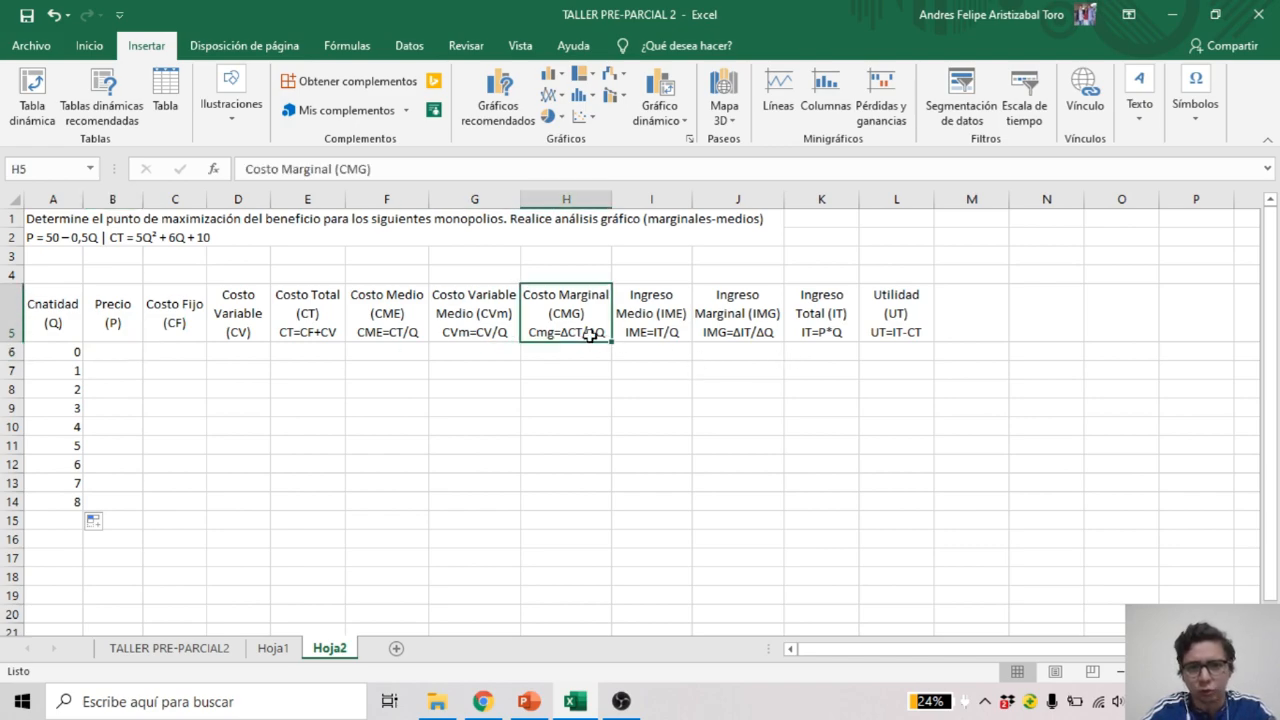
click(668, 331)
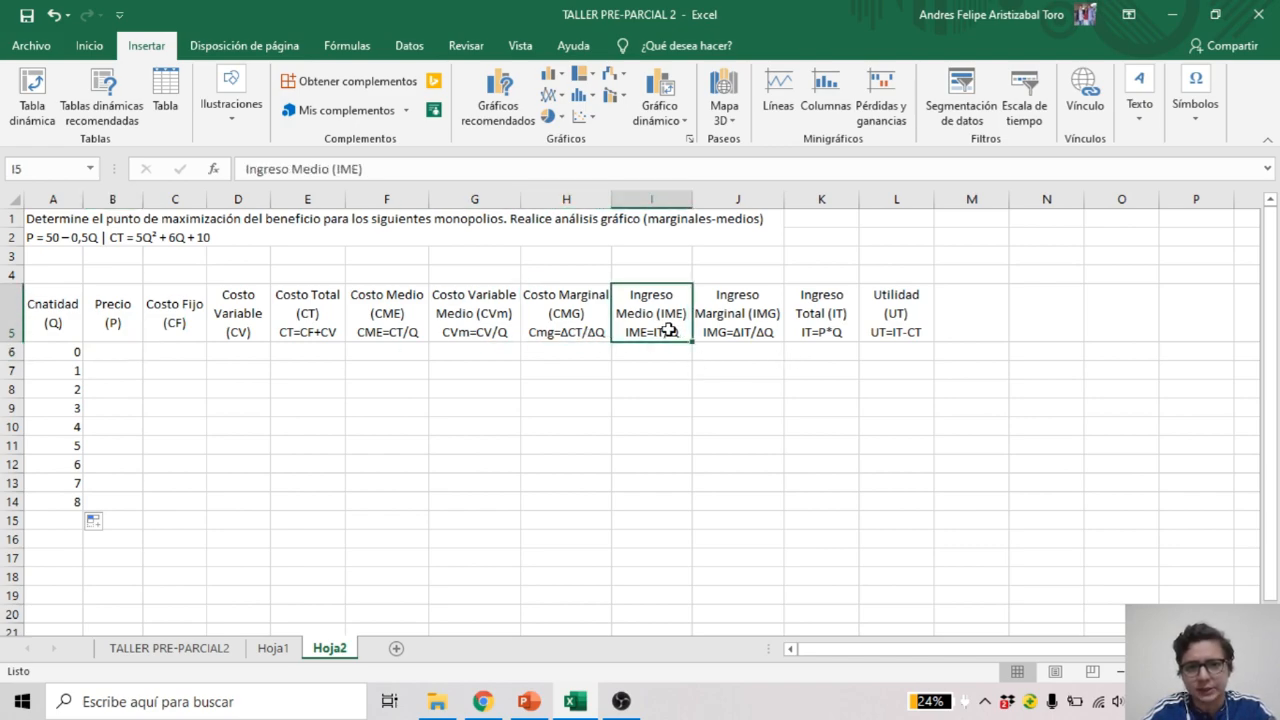
click(744, 344)
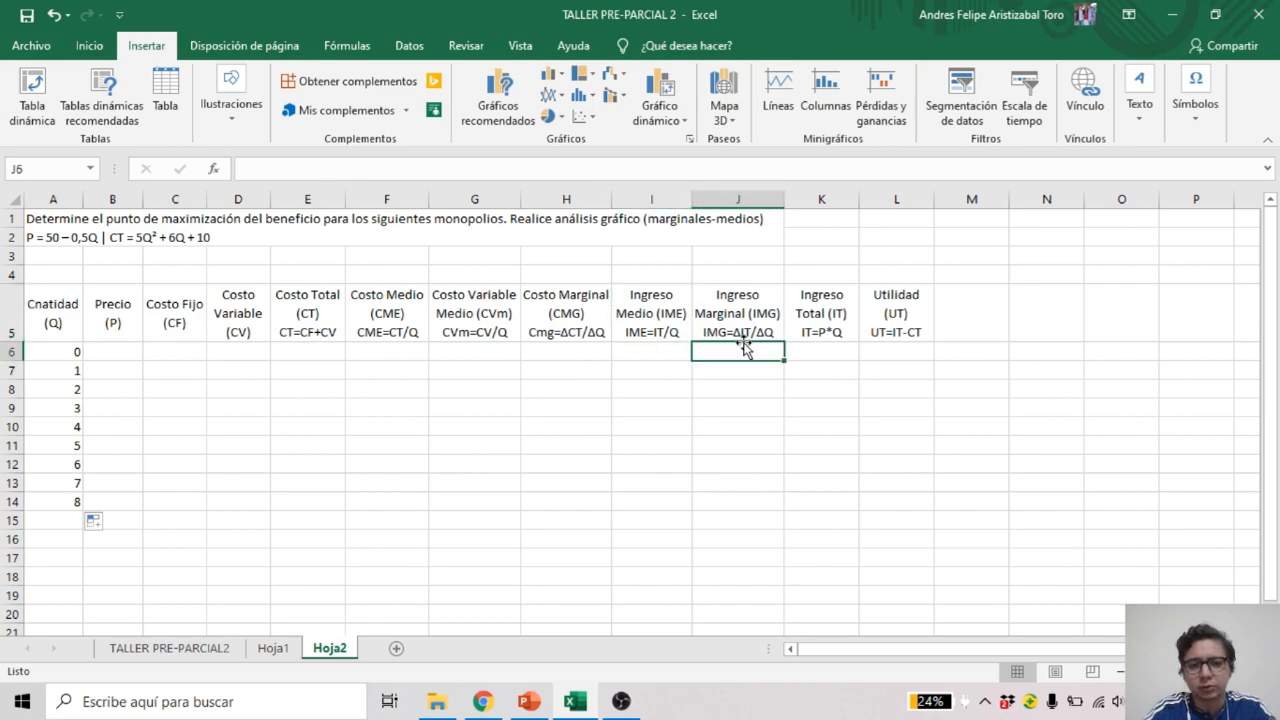
click(548, 337)
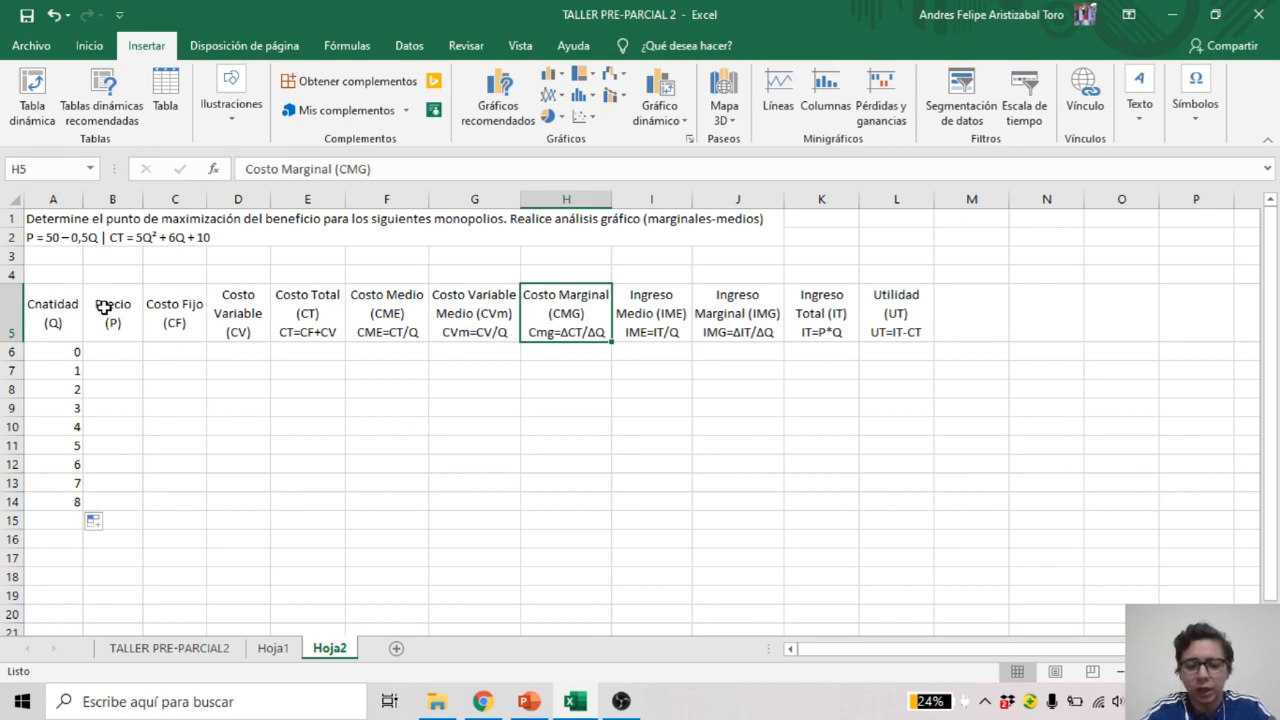
Enter the price formula =50-(0,5*A6) in B6 for quantity 0
click(114, 352)
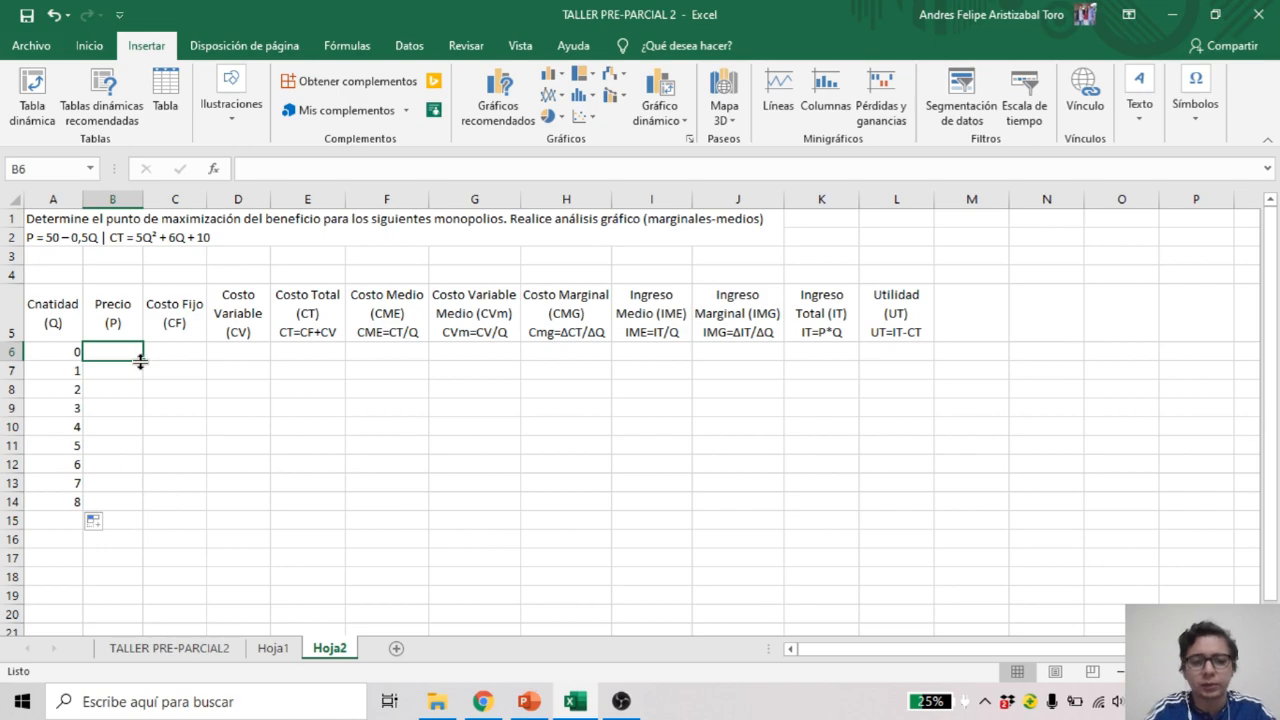
text(=)
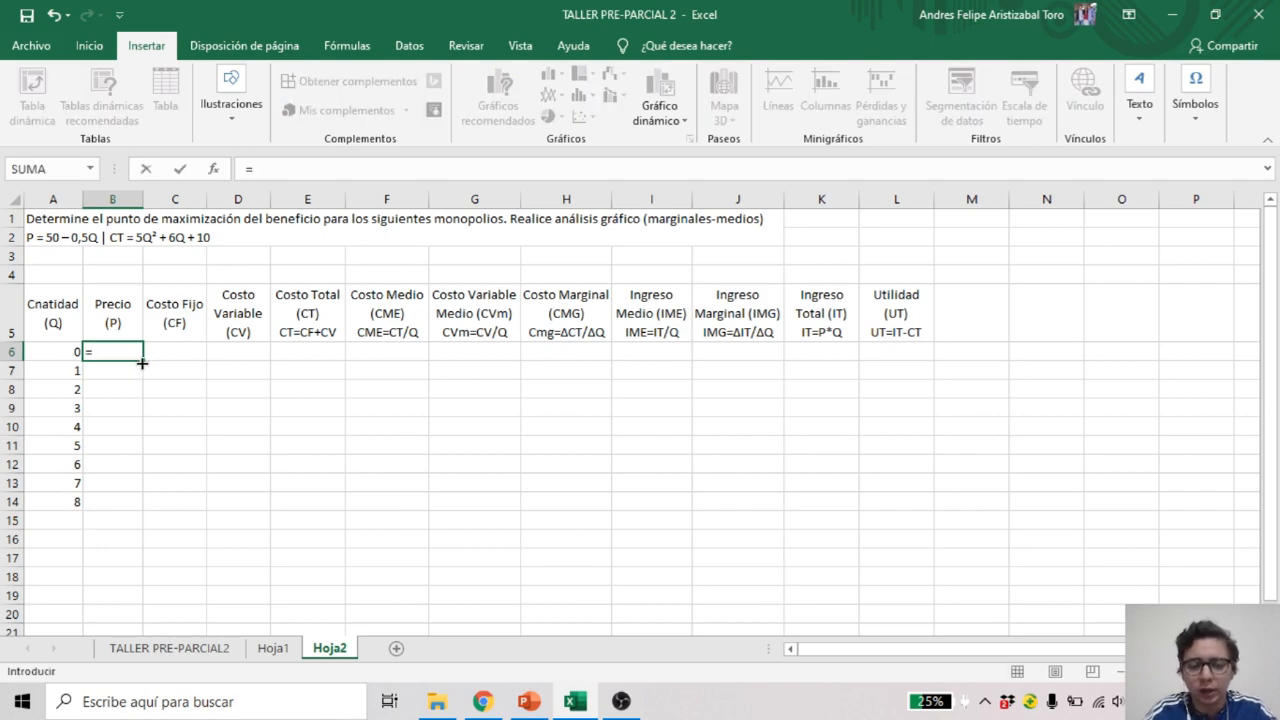
text(5)
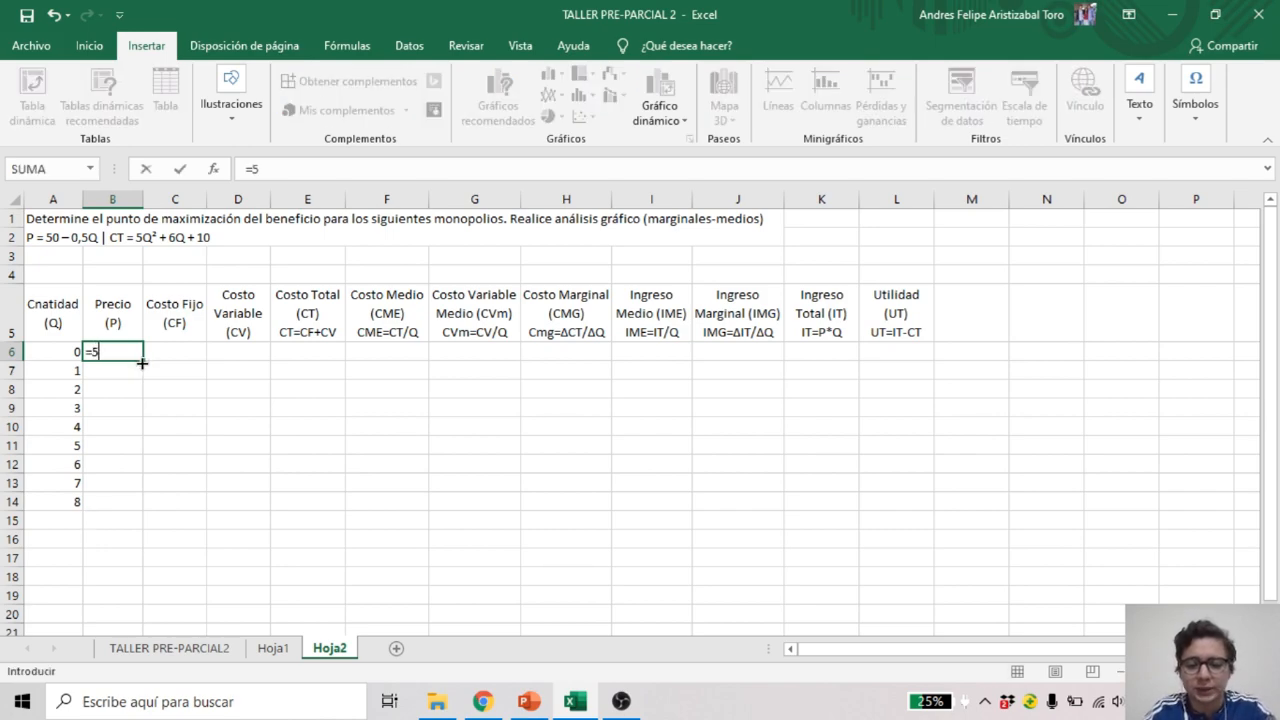
text(0-(0,5*)
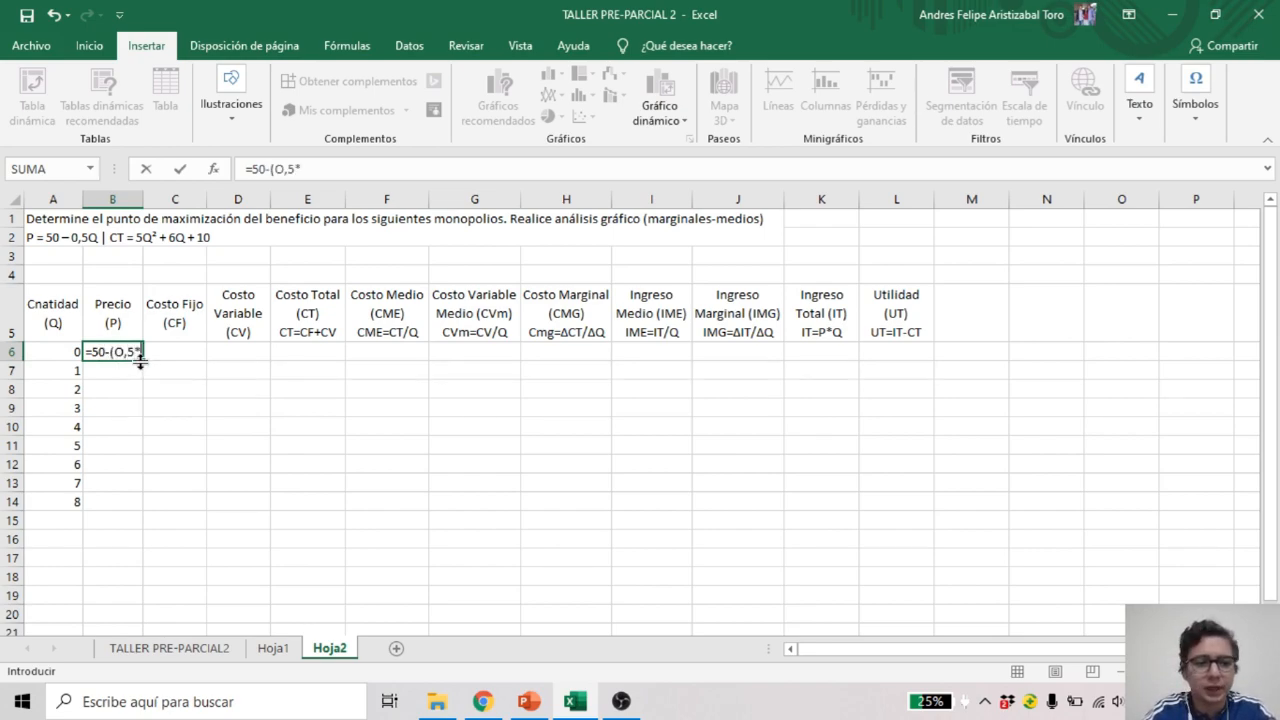
click(62, 352)
text())
key(Return)
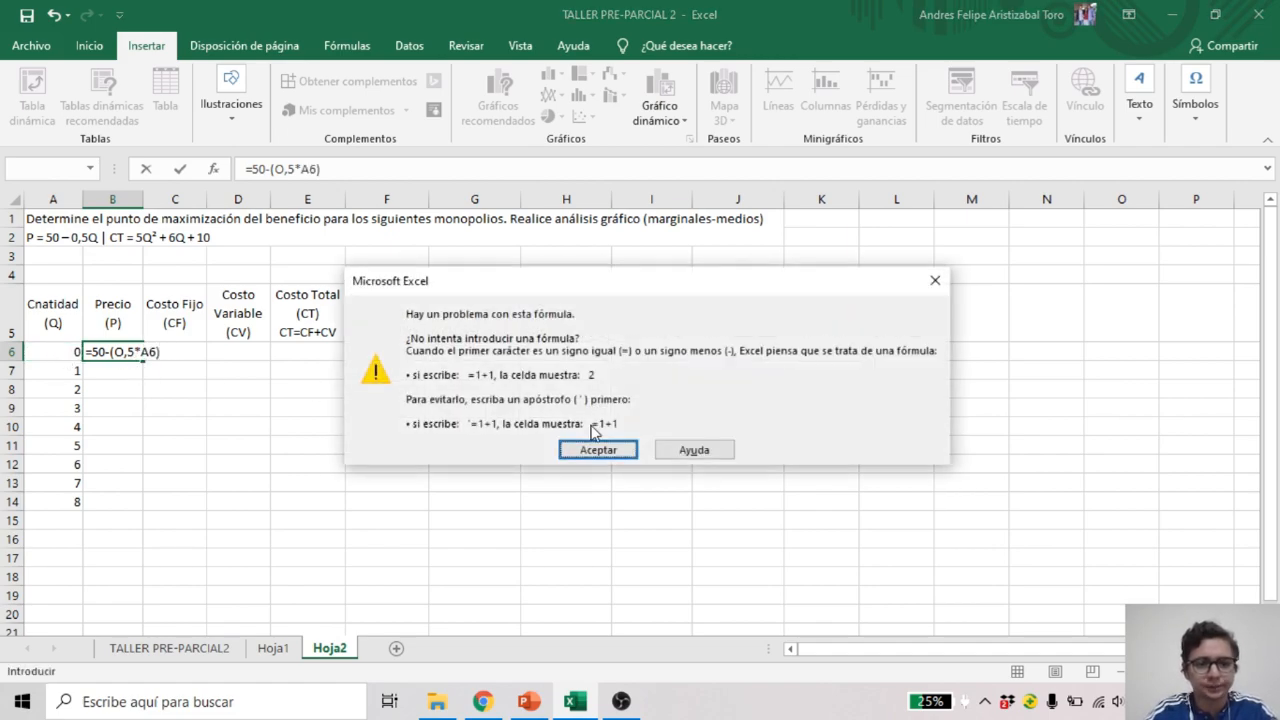
click(598, 449)
click(126, 356)
text(0)
key(Left)
key(BackSpace)
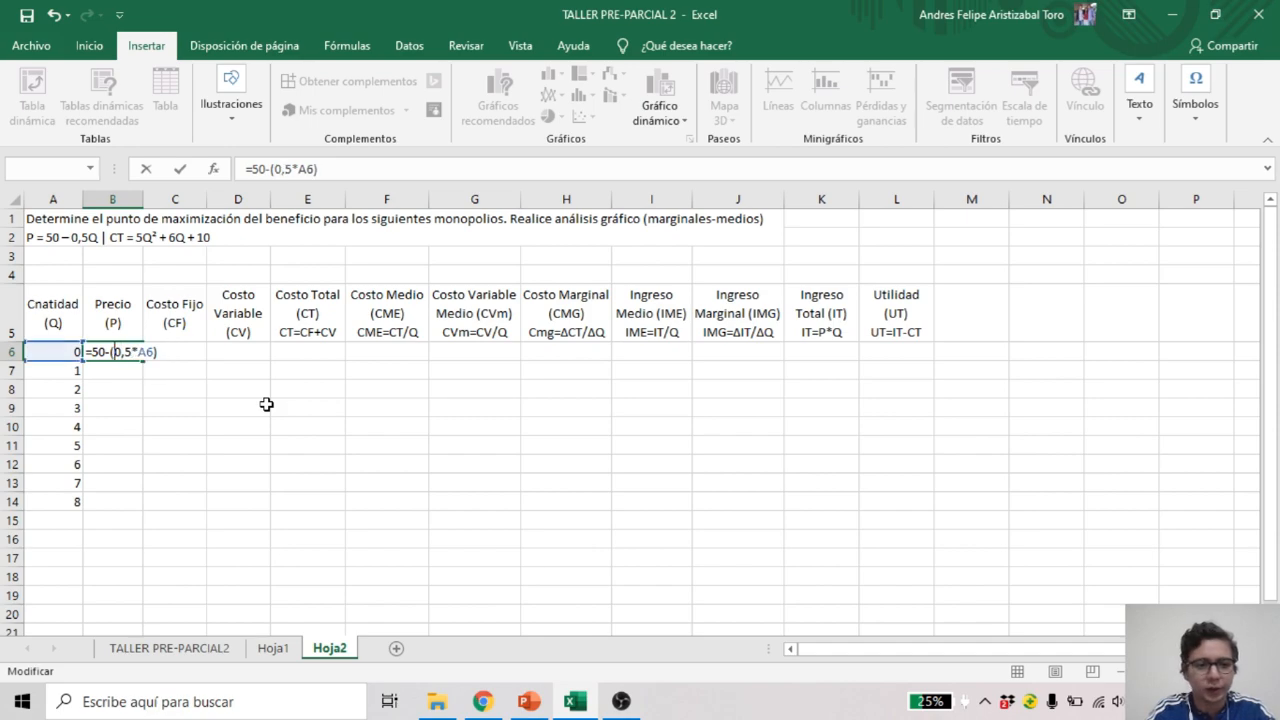
key(Return)
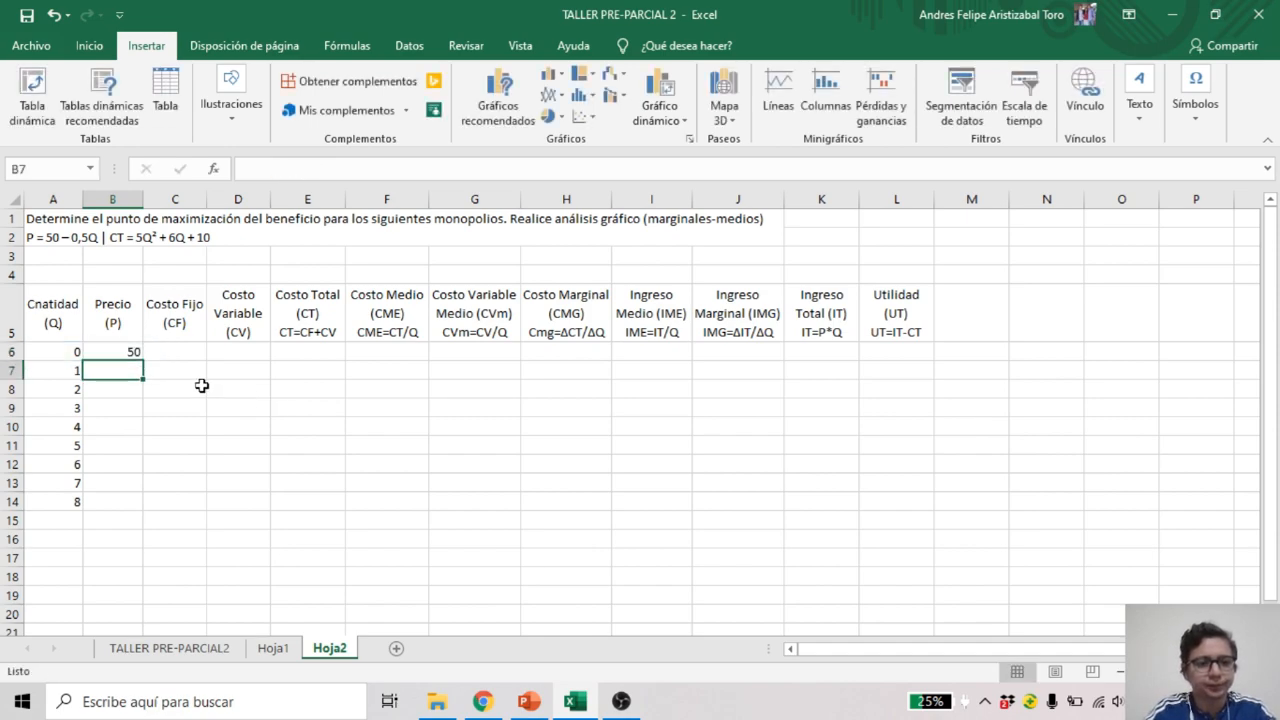
Fill the price formula from B6 down through B14 for all the listed quantities
click(127, 351)
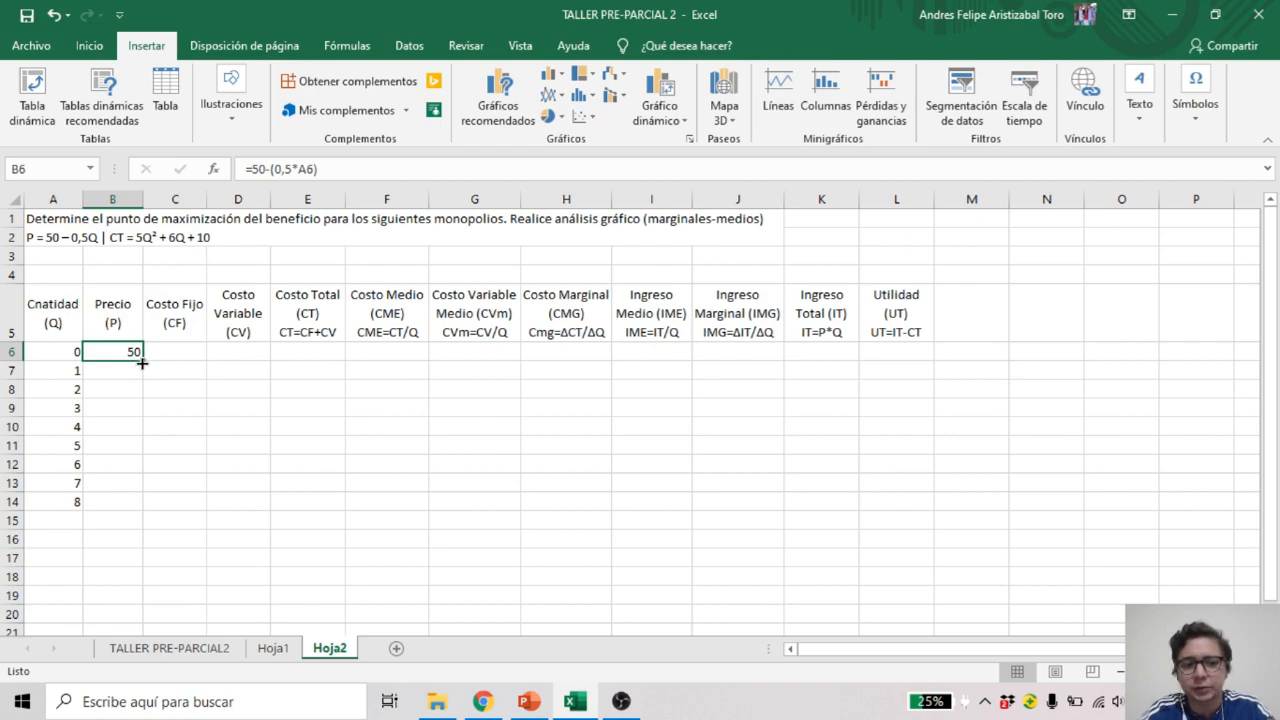
drag(142, 364, 140, 508)
click(174, 387)
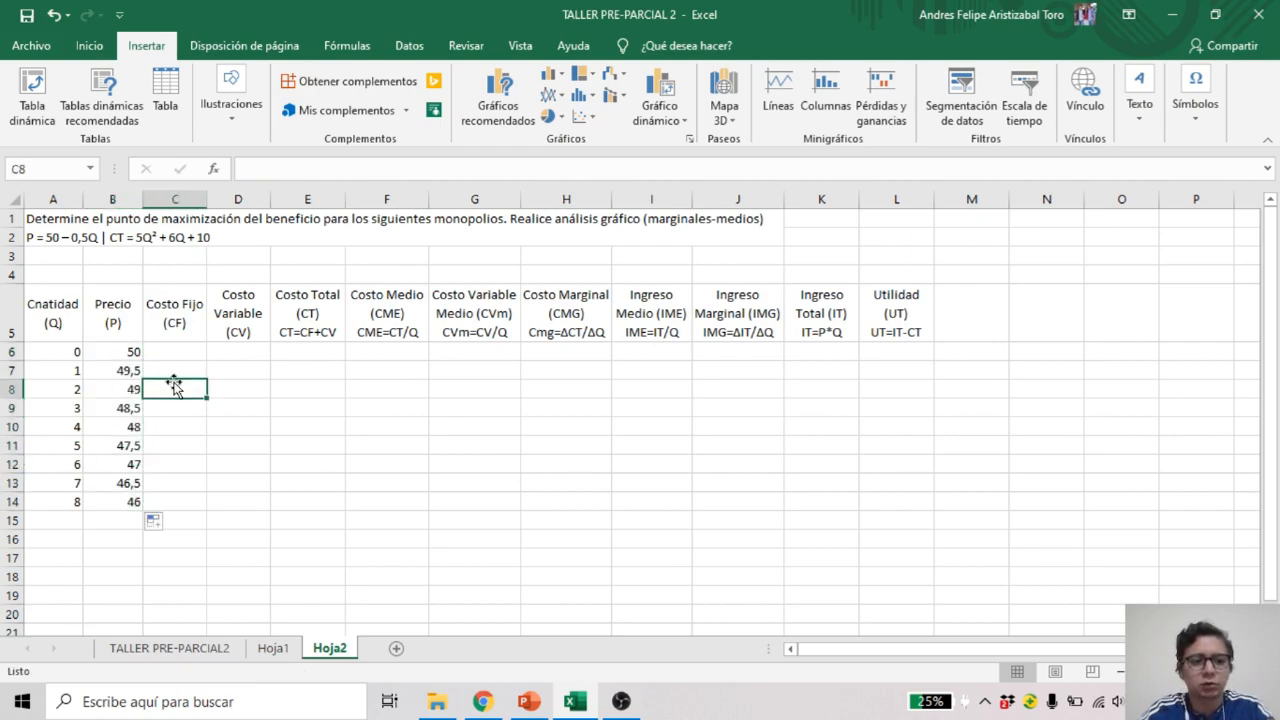
Enter a fixed cost of 10 in C6 and copy it down through C14
click(178, 351)
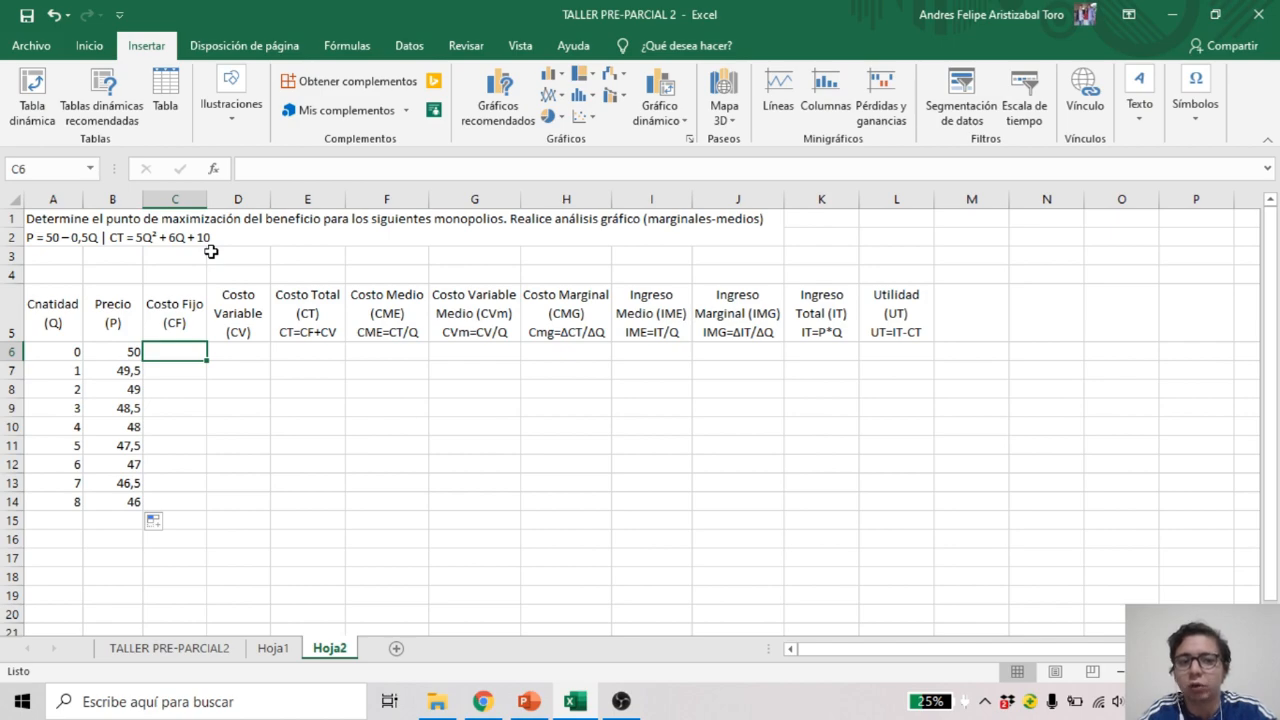
text(10)
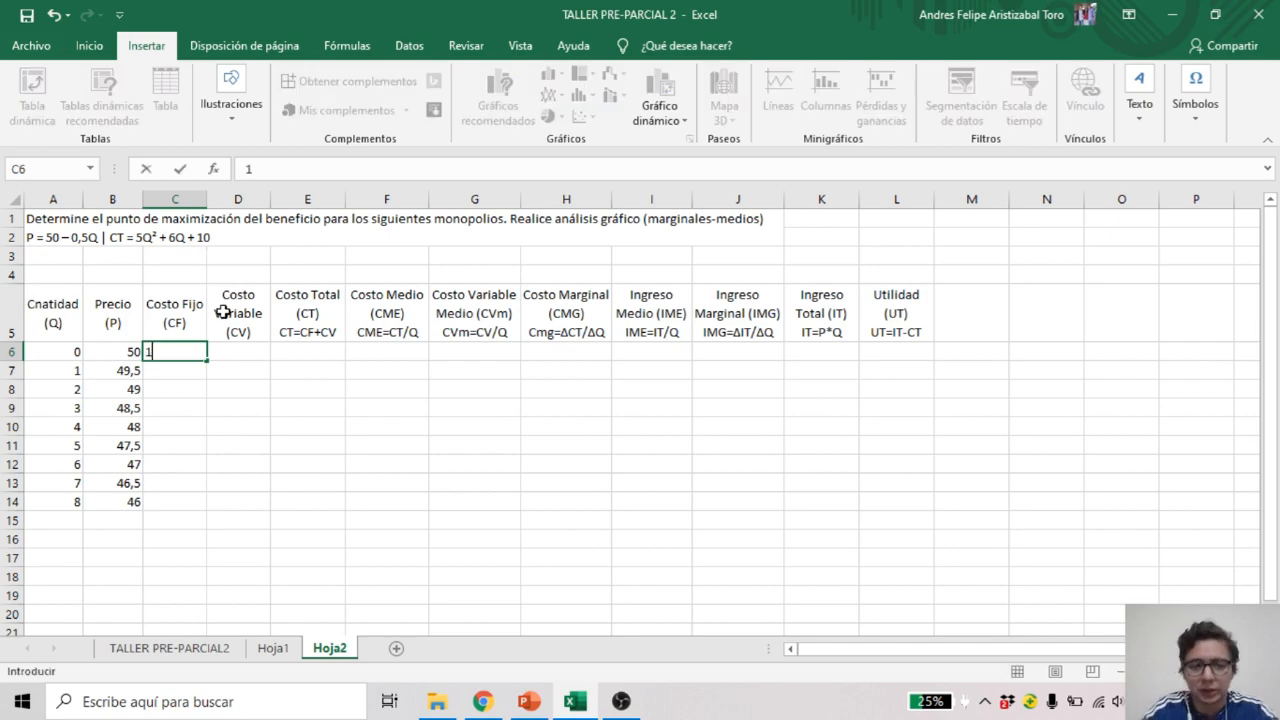
key(Return)
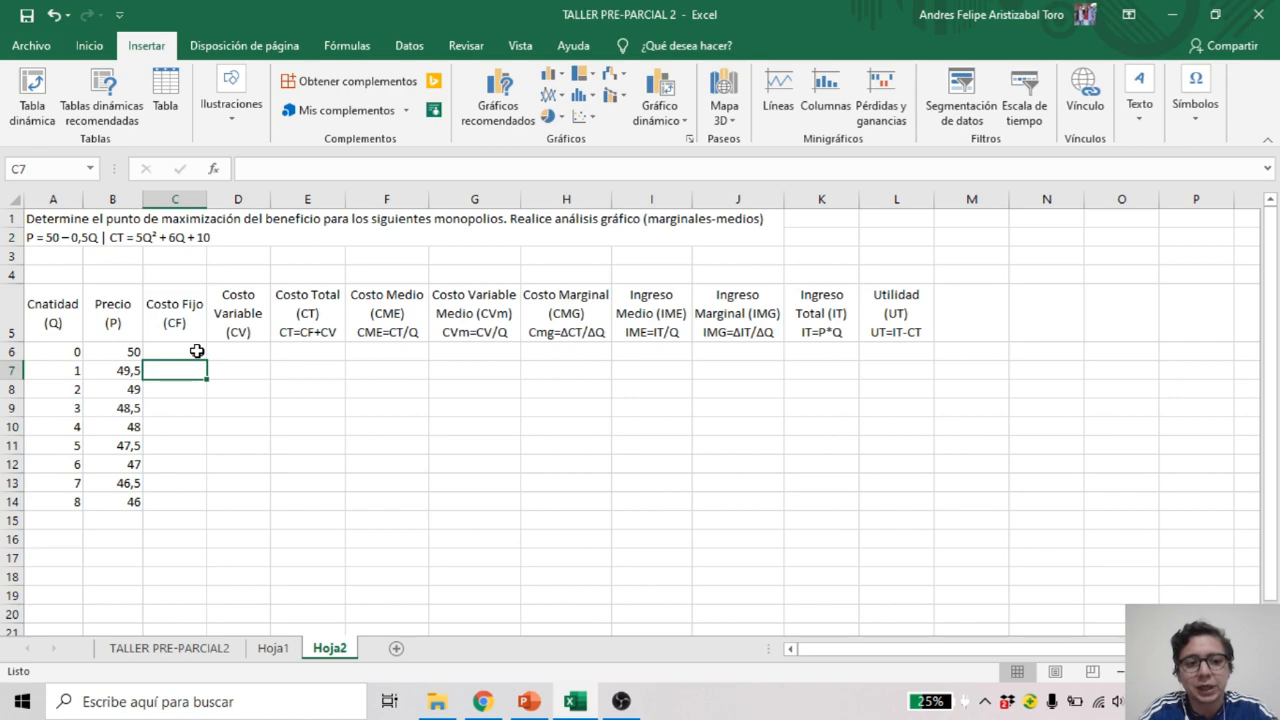
click(199, 350)
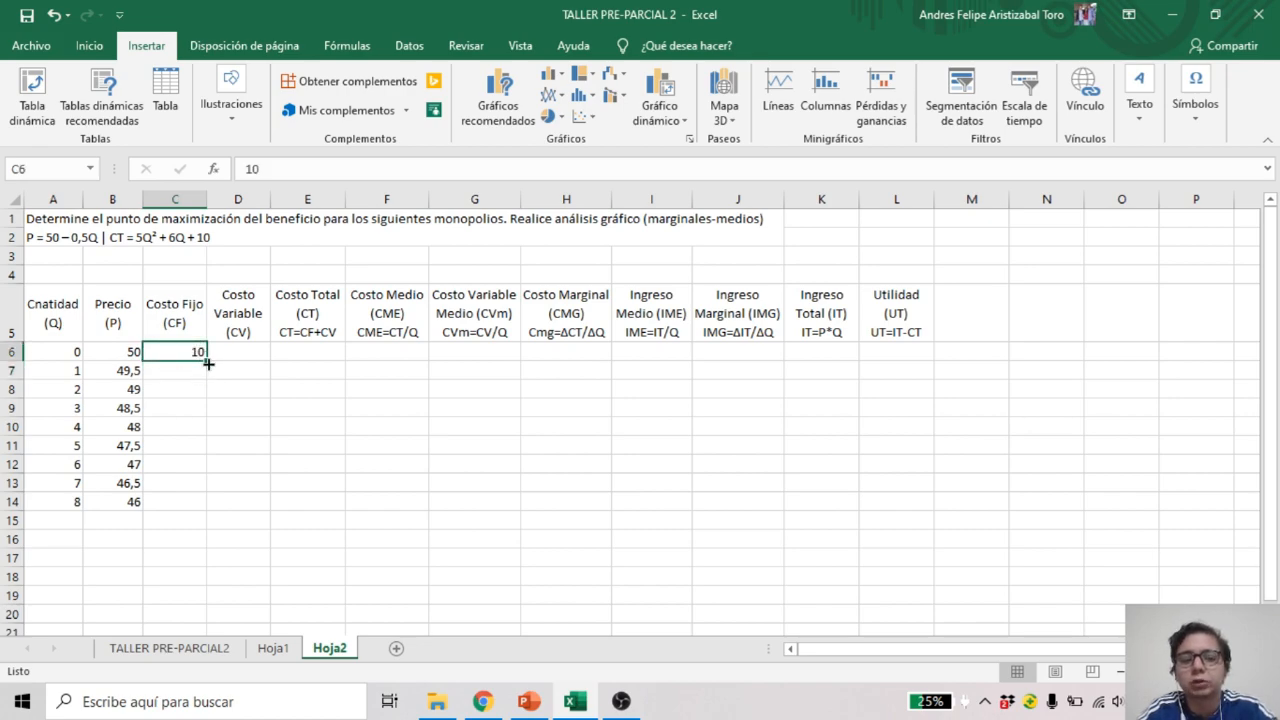
drag(207, 364, 207, 510)
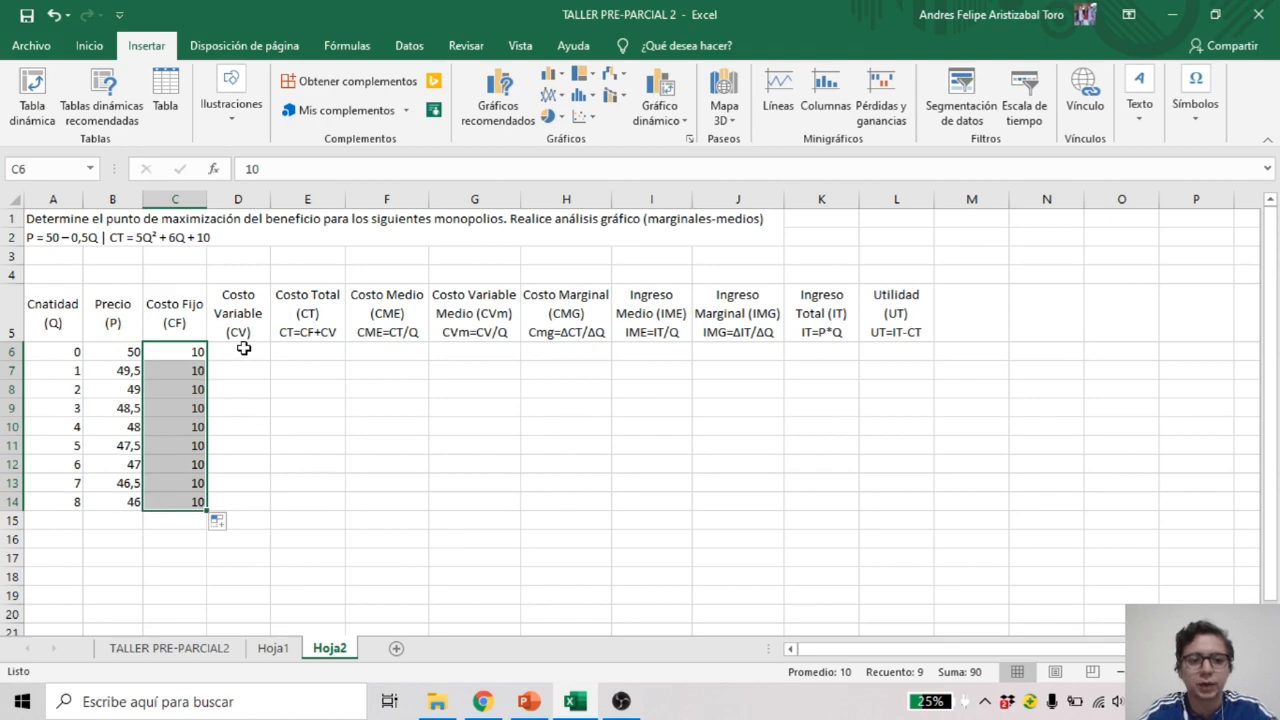
Enter the quadratic part of the variable cost, =(5*A6^2), in D6
click(243, 351)
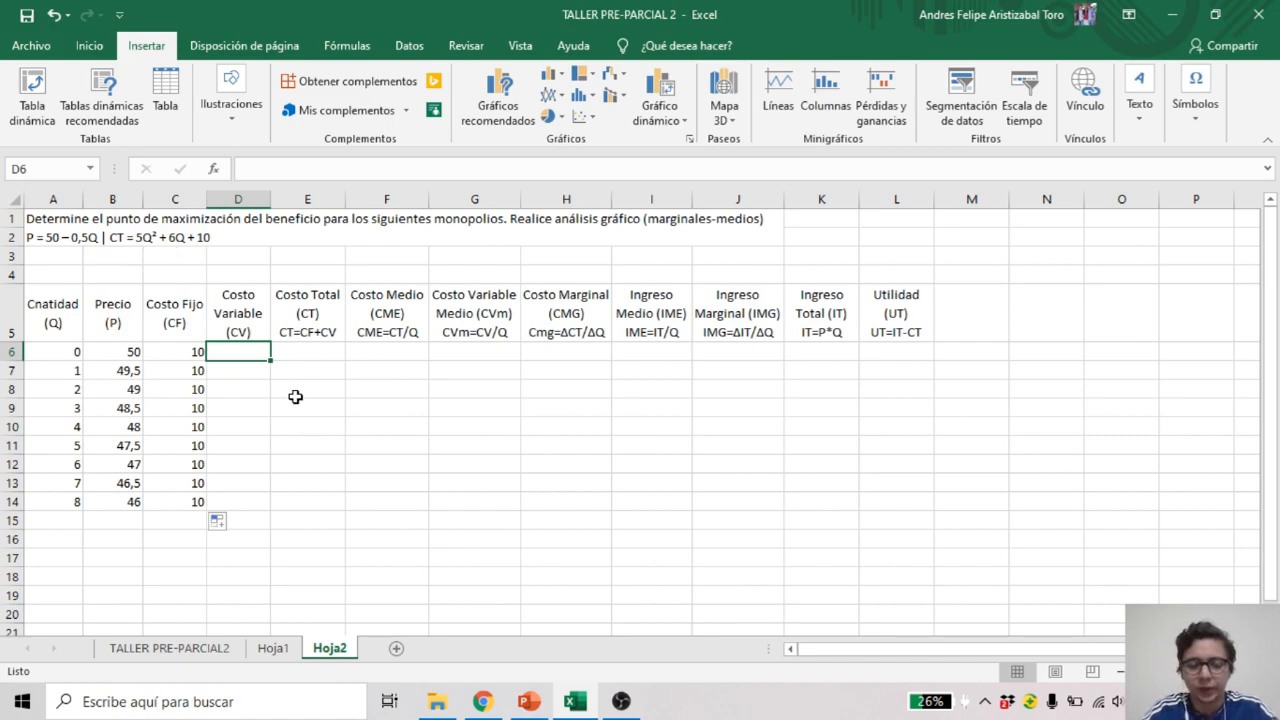
text(=)
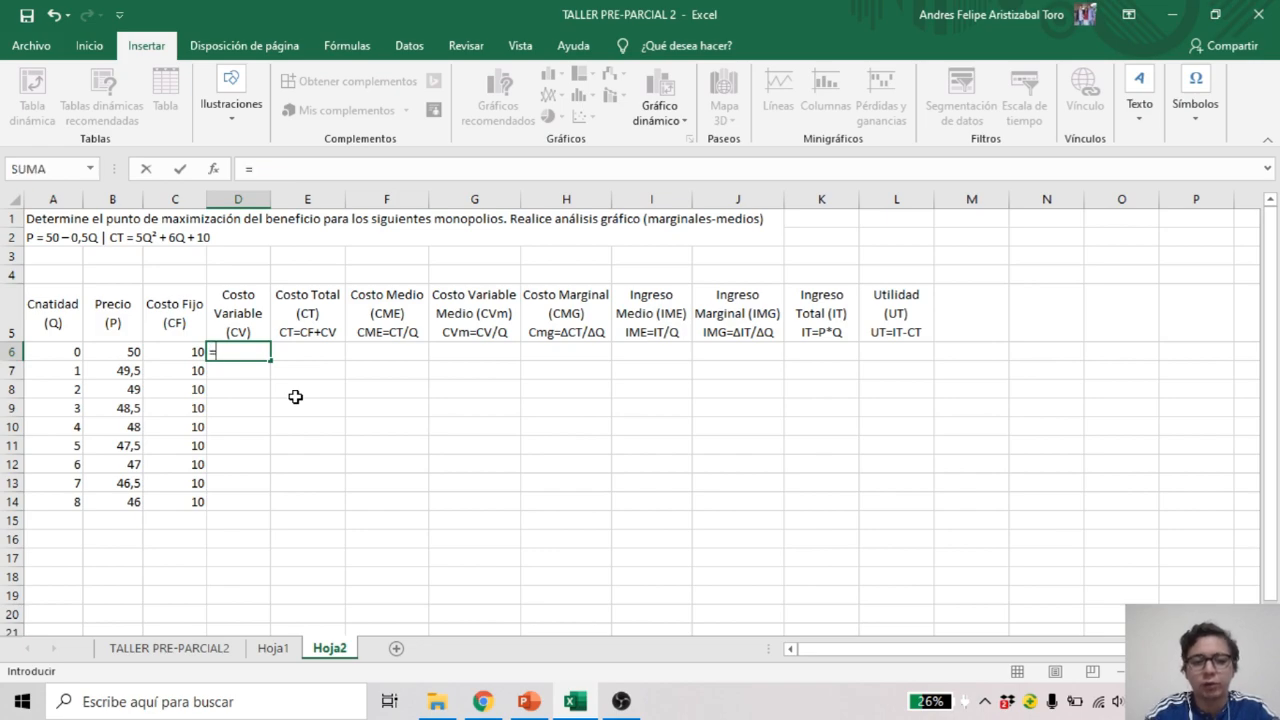
text(()
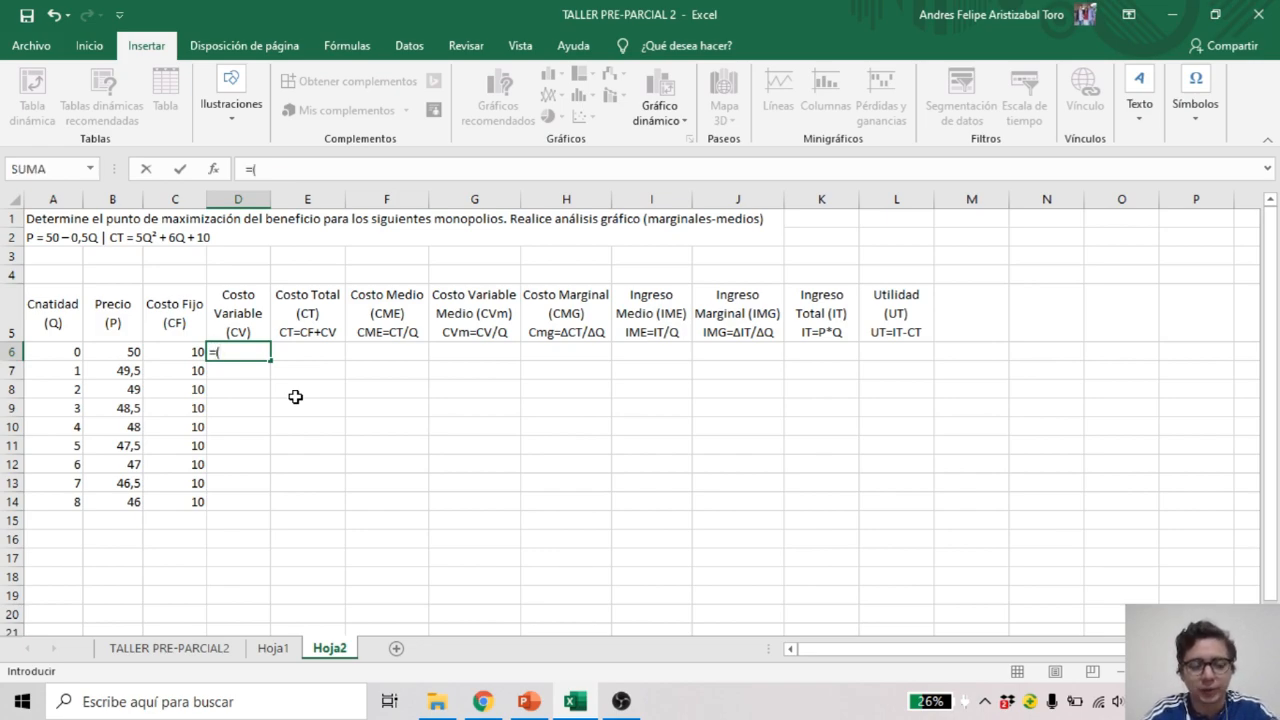
text(5*)
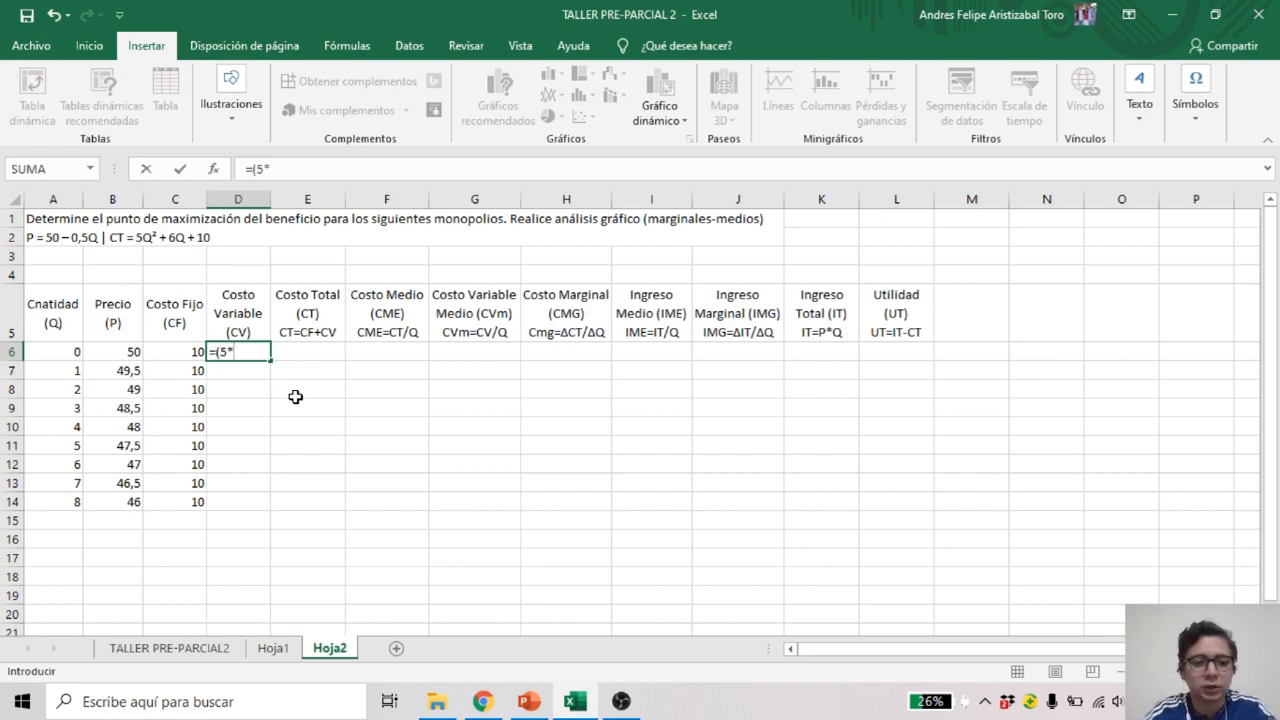
click(77, 350)
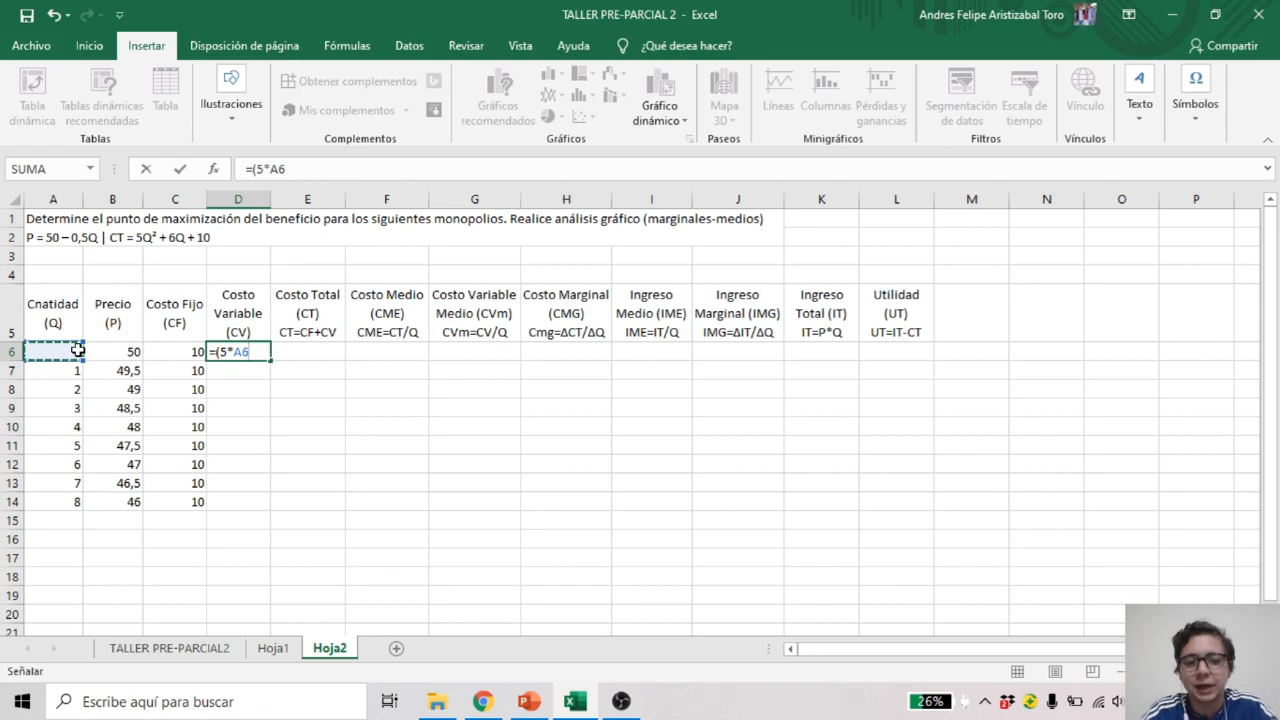
text(^2)
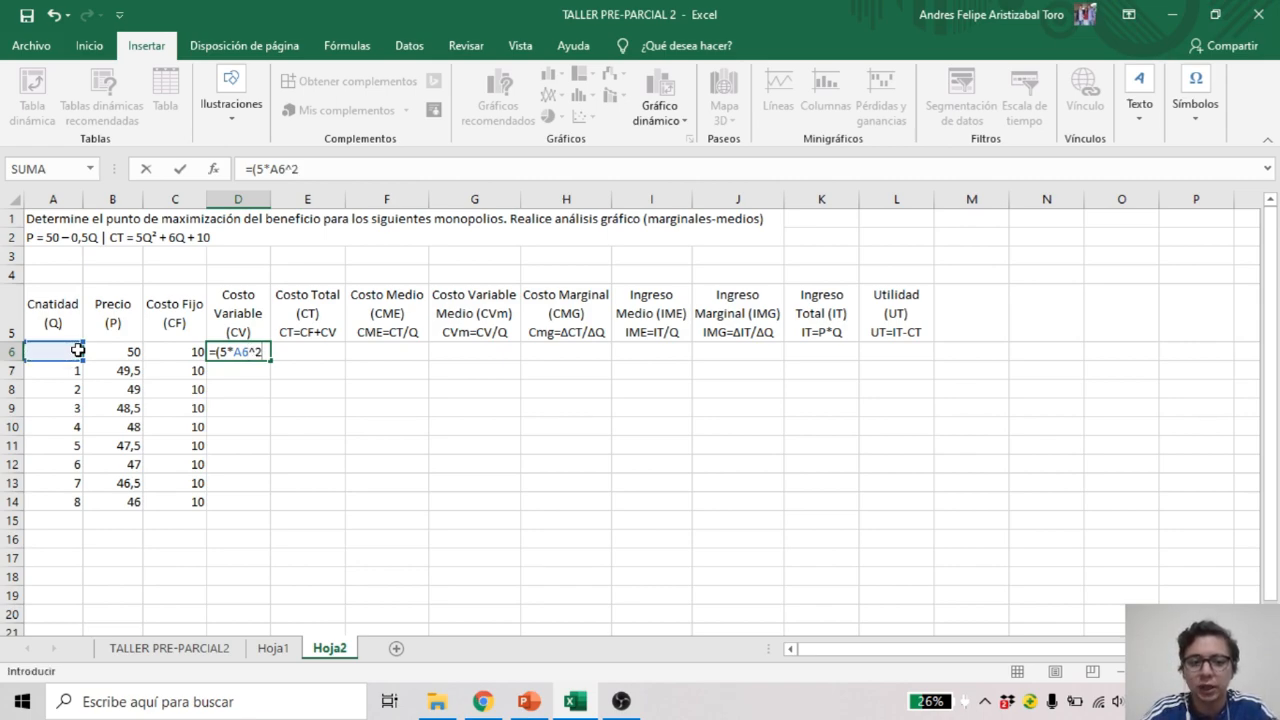
key(Return)
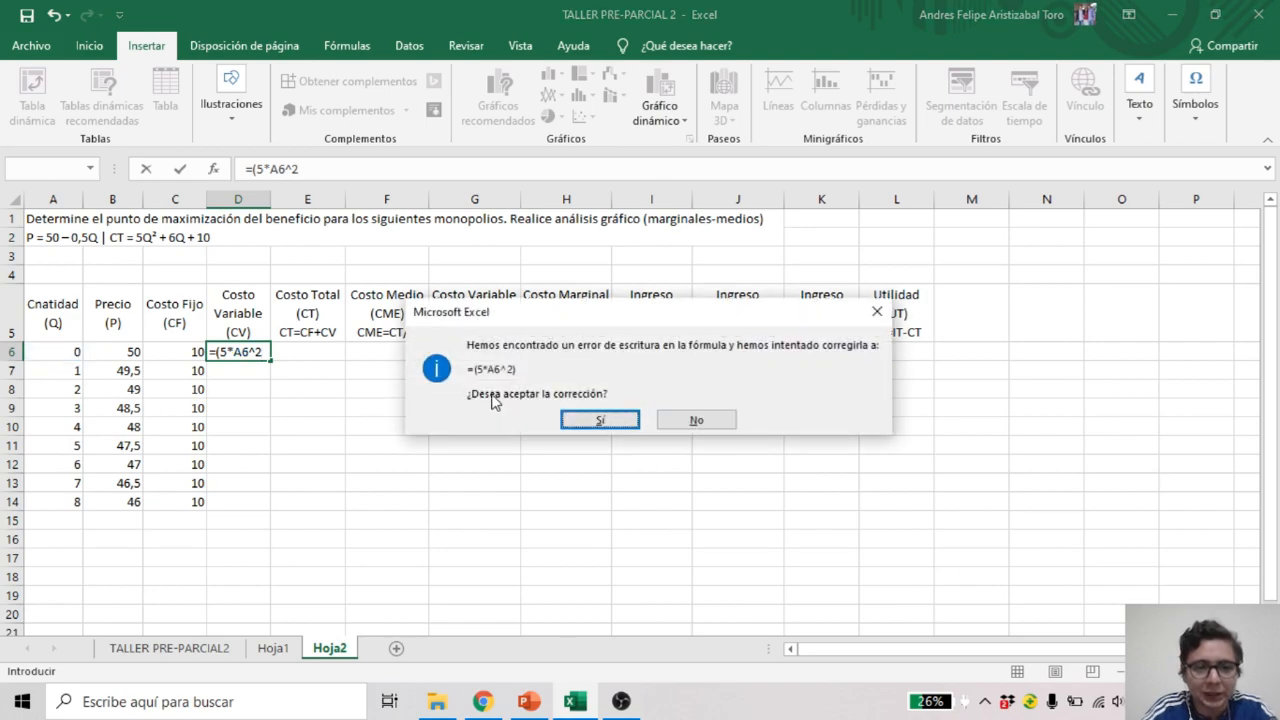
click(578, 421)
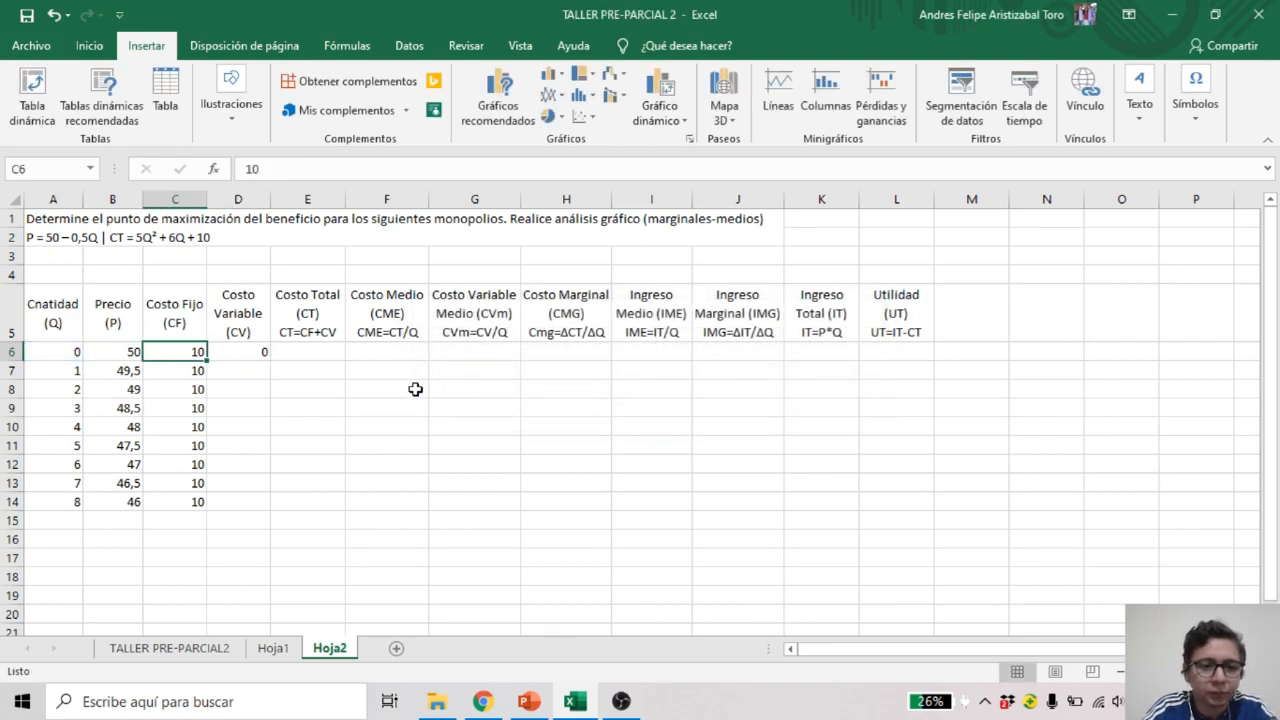
Extend the variable cost formula in D6 with the linear term to read =(5*A6^2)+(6*A6)
click(265, 353)
key(F2)
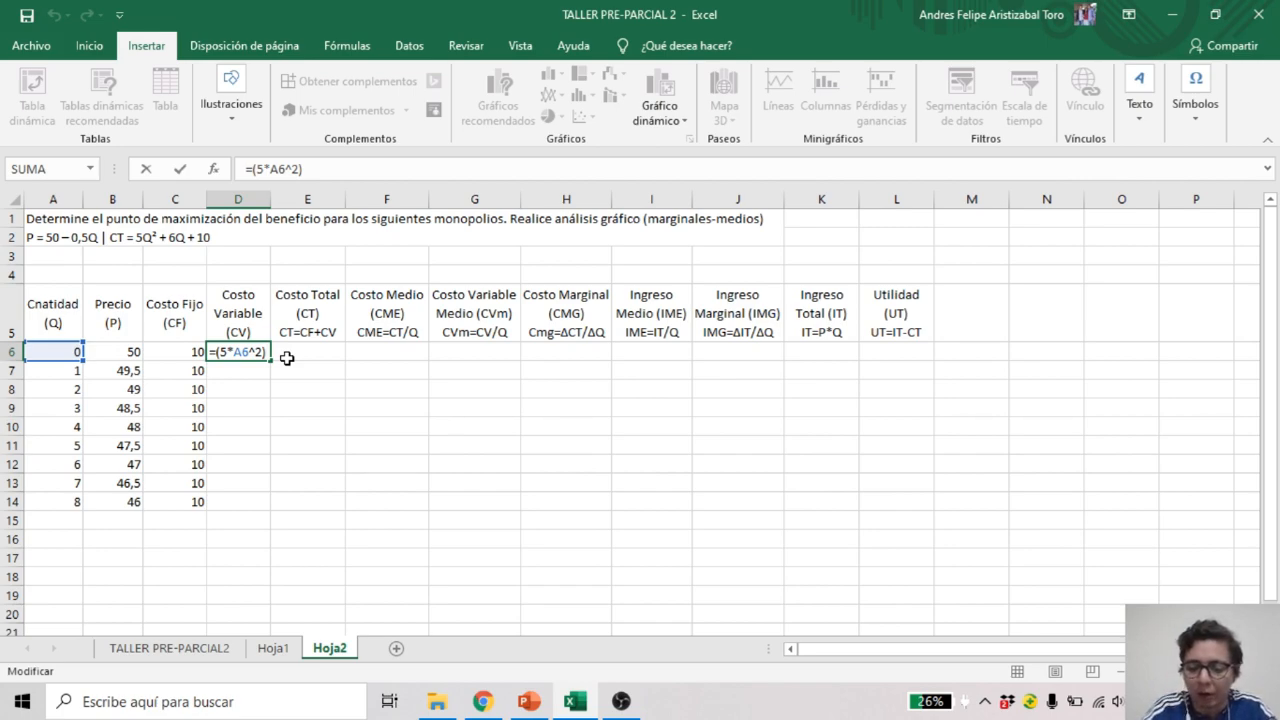
text(+()
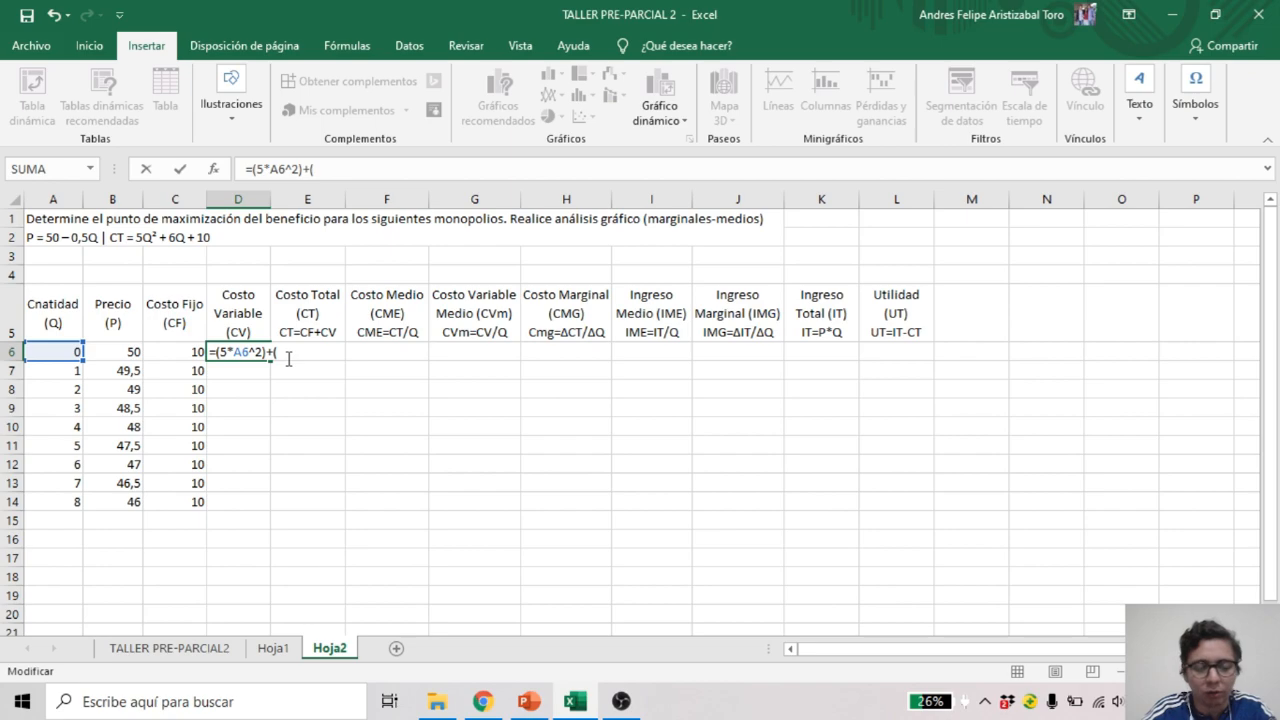
text(6*)
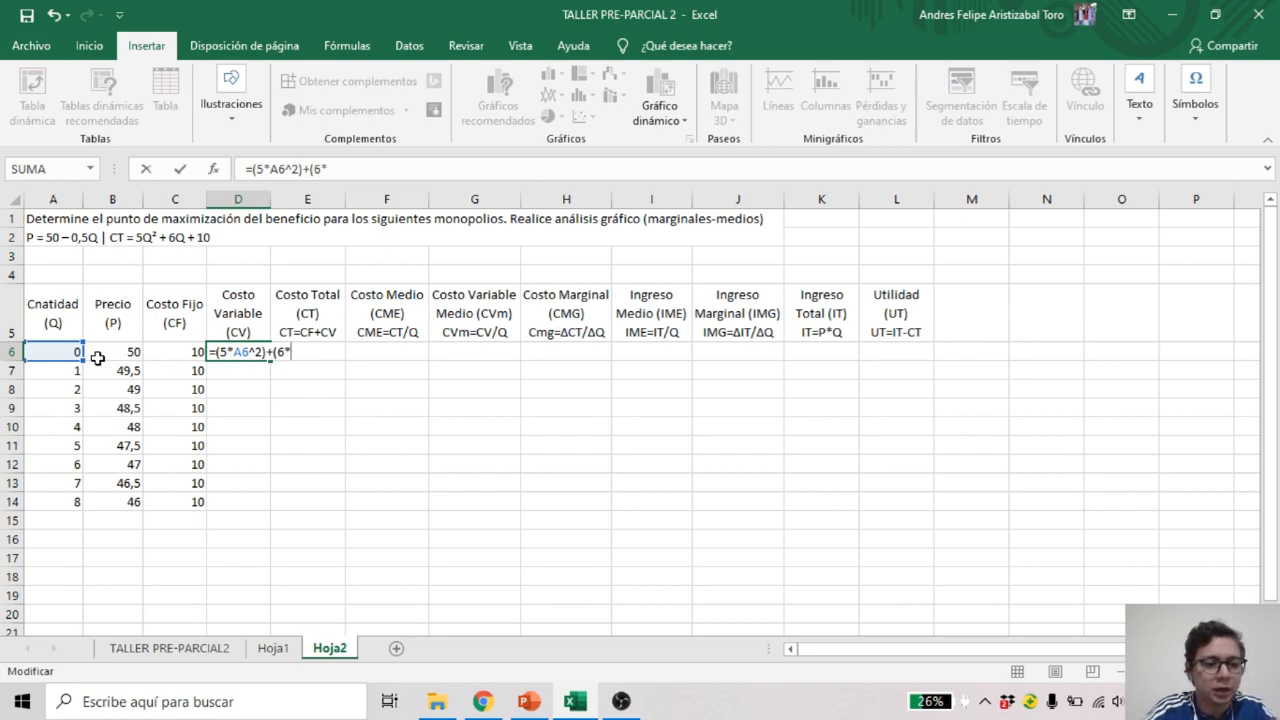
click(44, 352)
text())
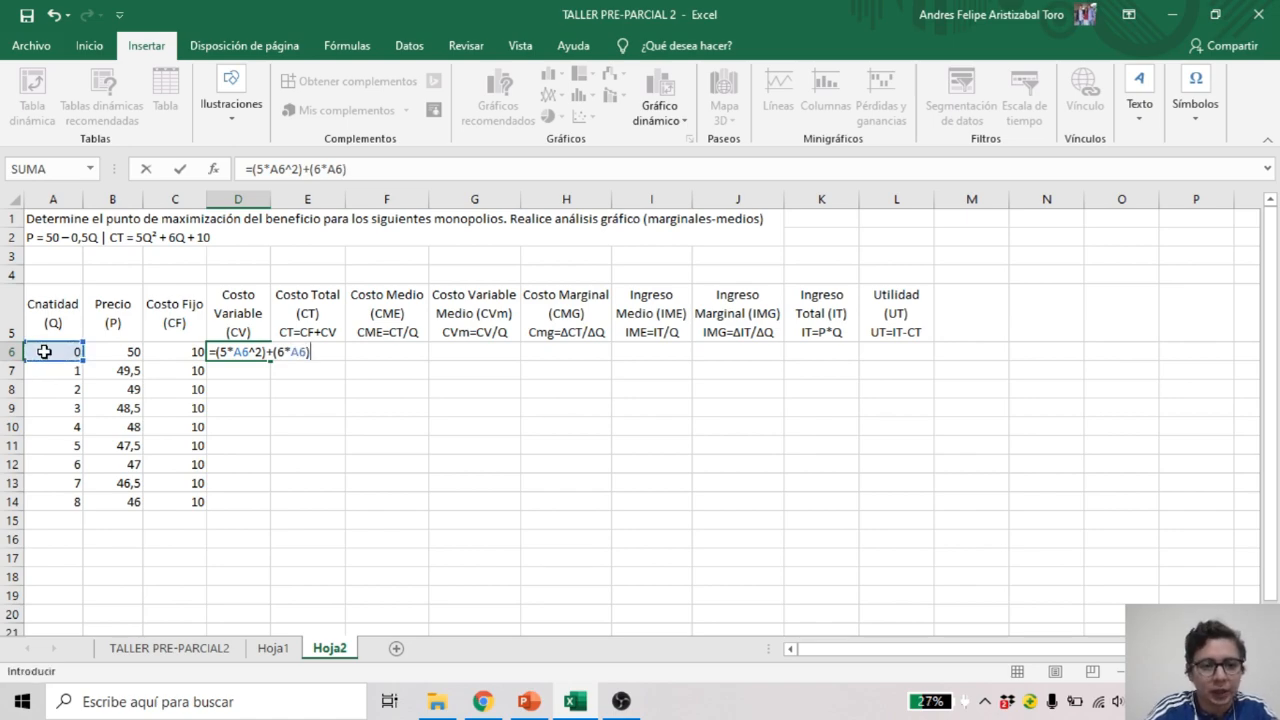
key(Return)
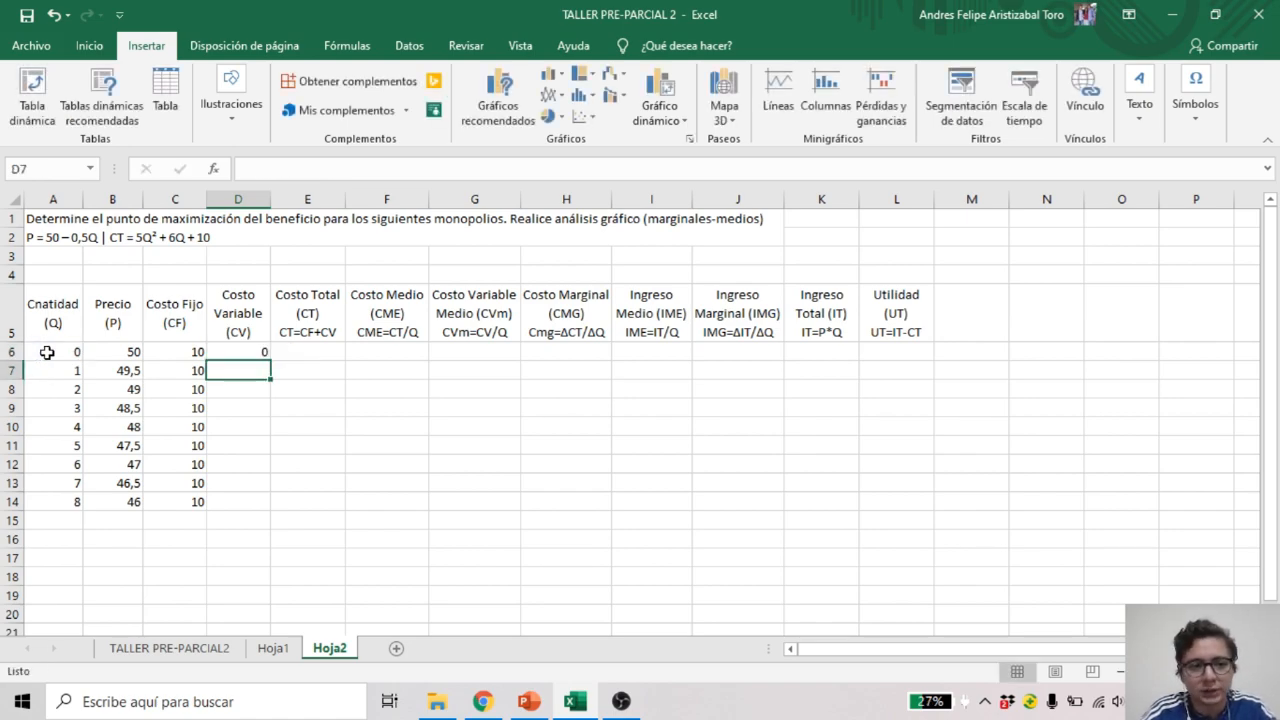
Fill the variable cost formula from D6 down through D14
click(237, 350)
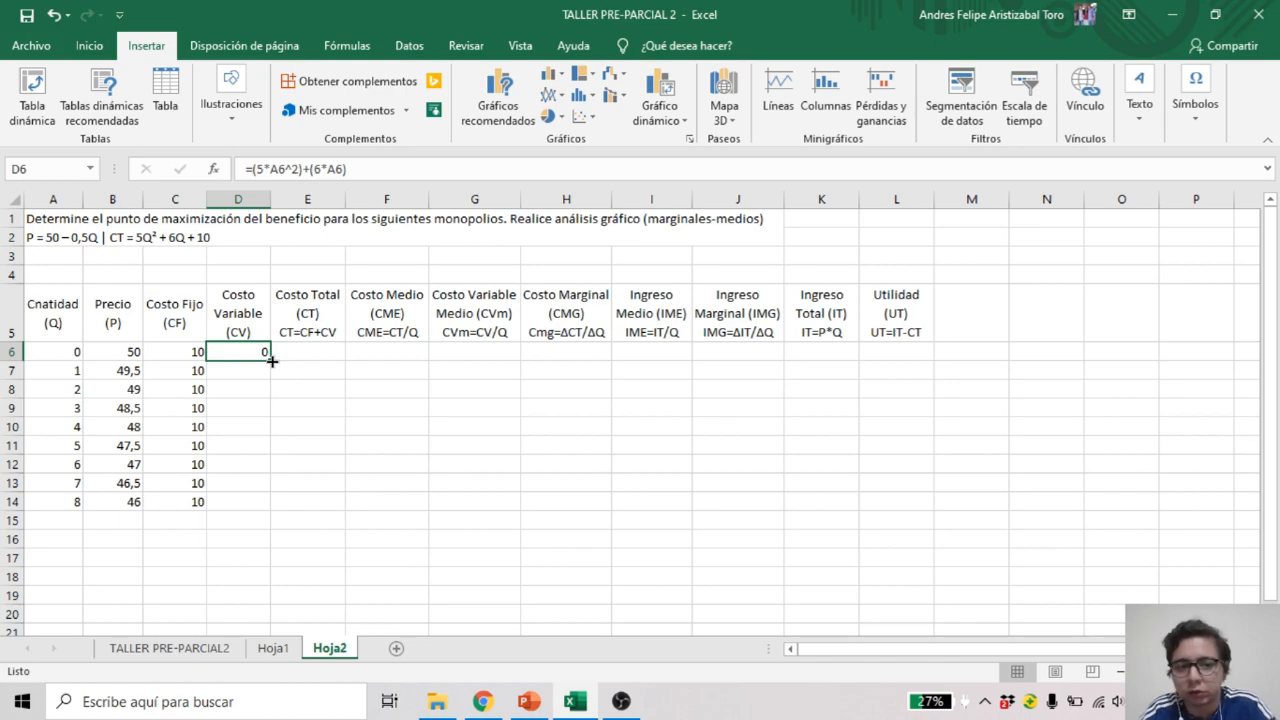
double_click(271, 361)
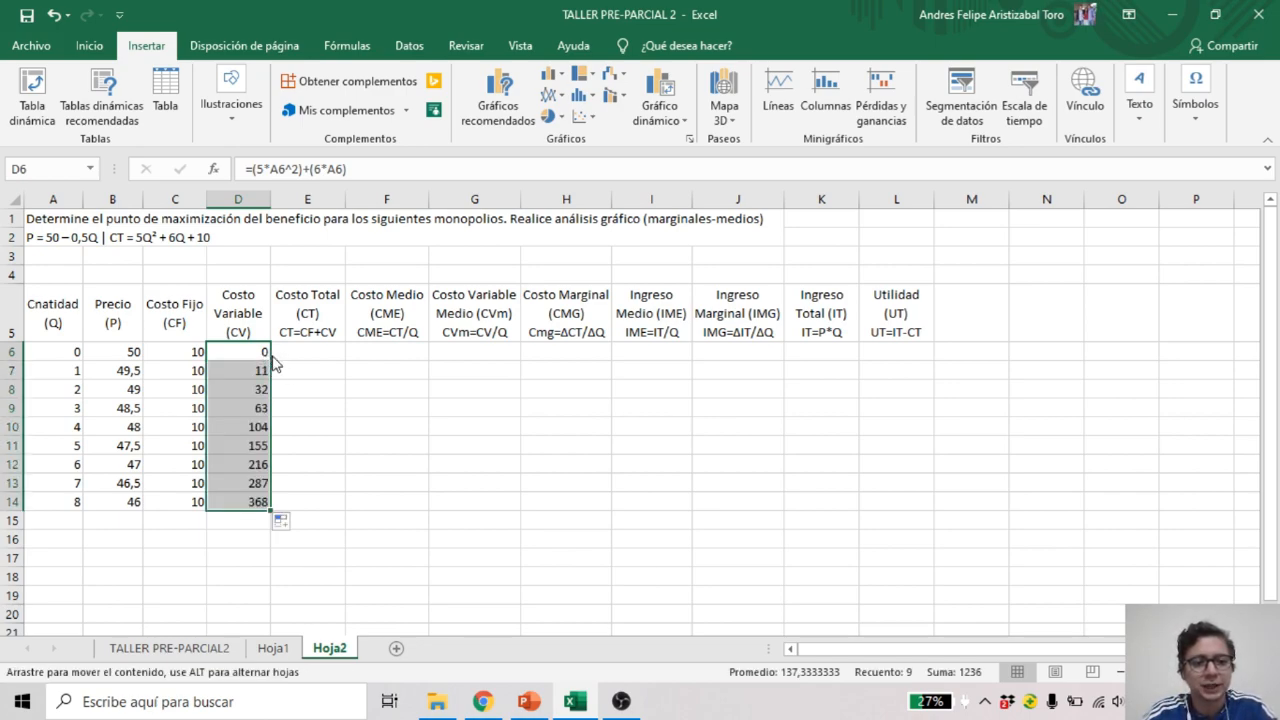
click(262, 355)
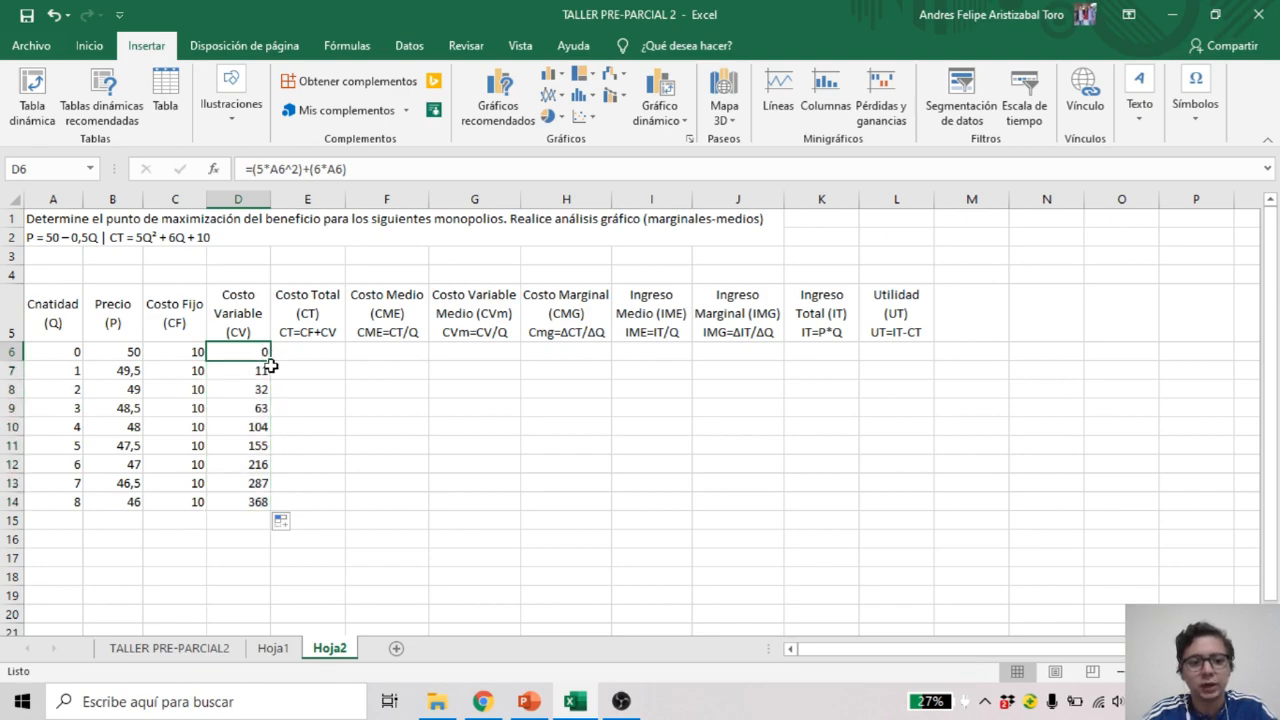
Enter the total cost formula =C6+D6 in E6 and fill it down through E14
click(296, 352)
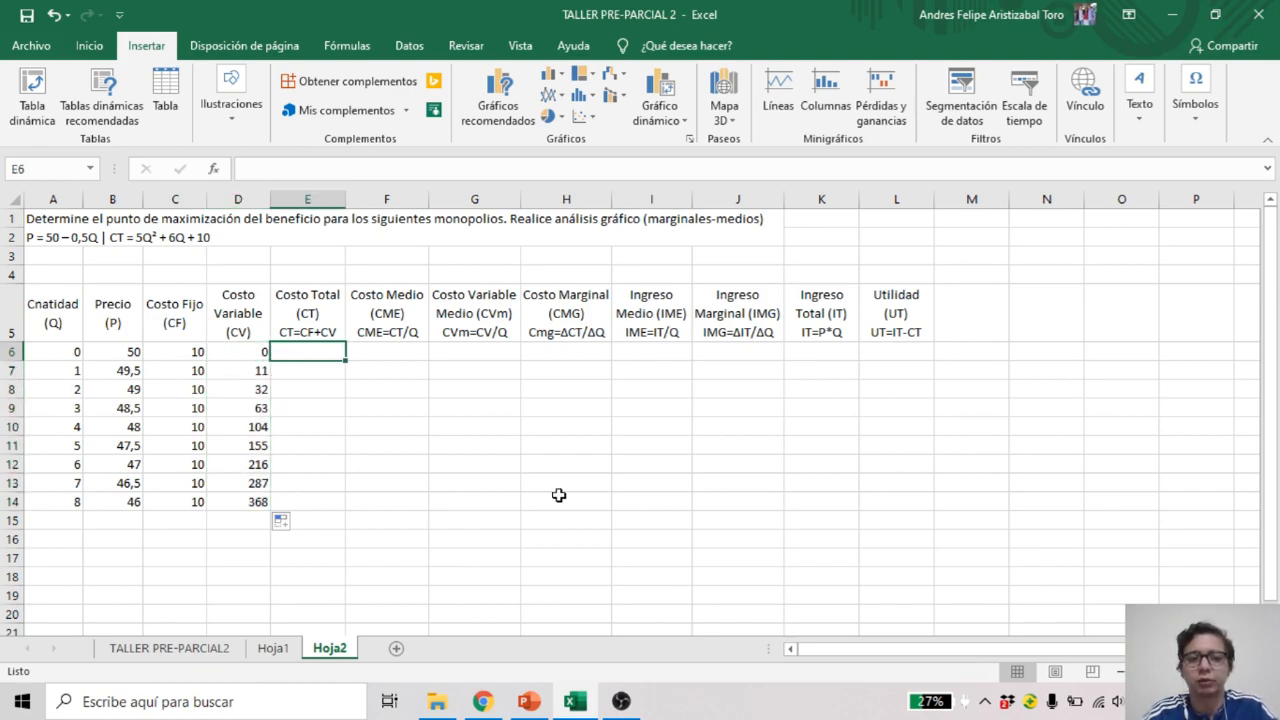
text(=)
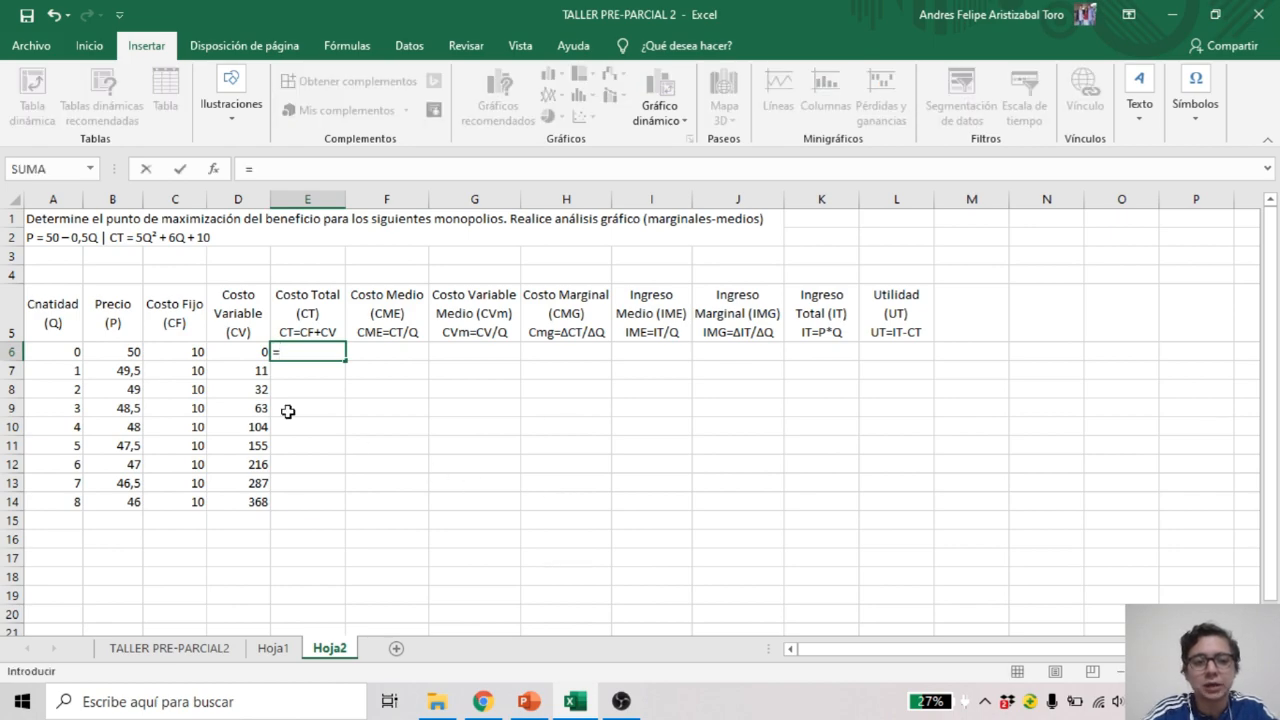
click(188, 352)
text(-)
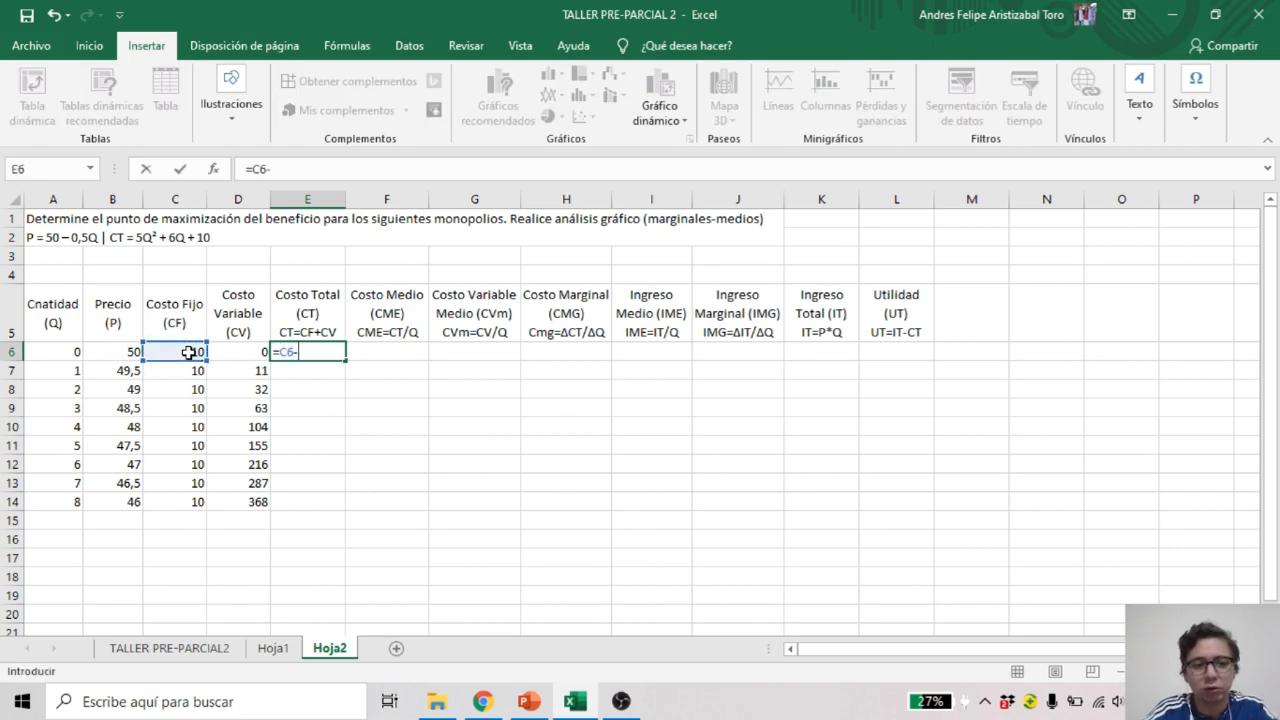
key(BackSpace)
text(+)
key(Left)
key(Return)
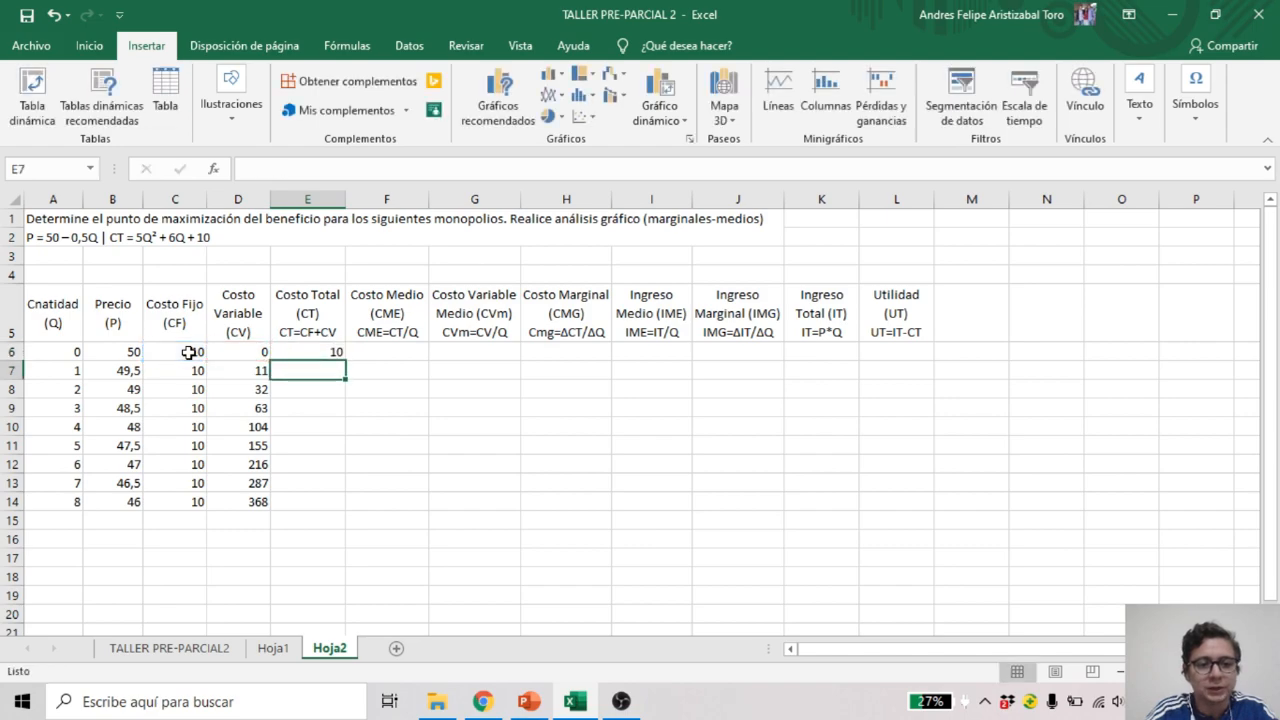
click(336, 354)
double_click(346, 362)
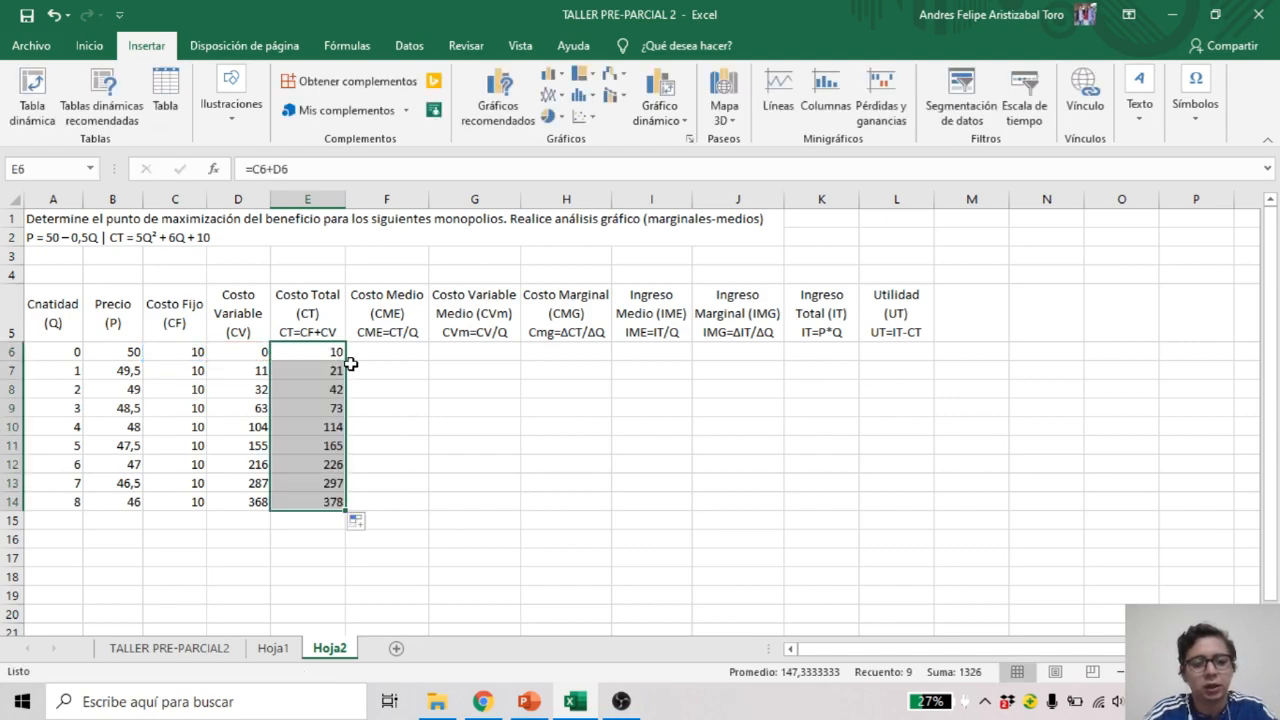
Enter the average cost formula =E6/A6 in F6
click(371, 348)
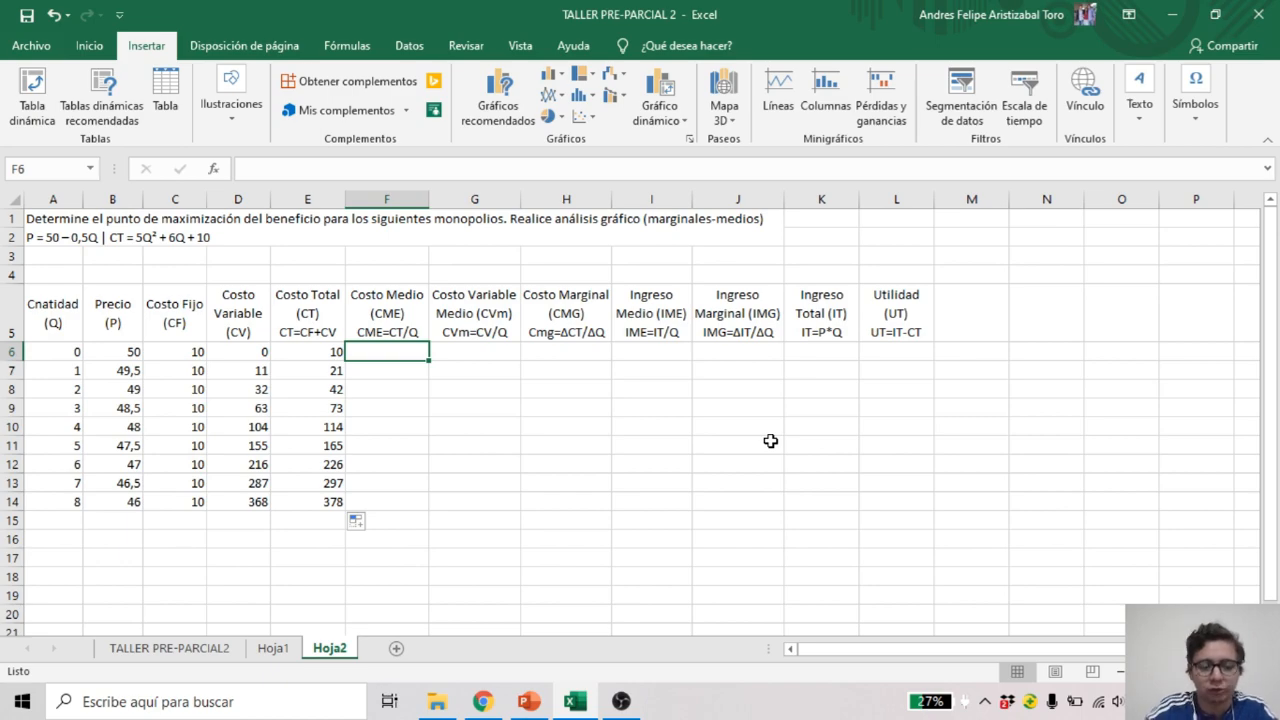
text(=)
key(Left)
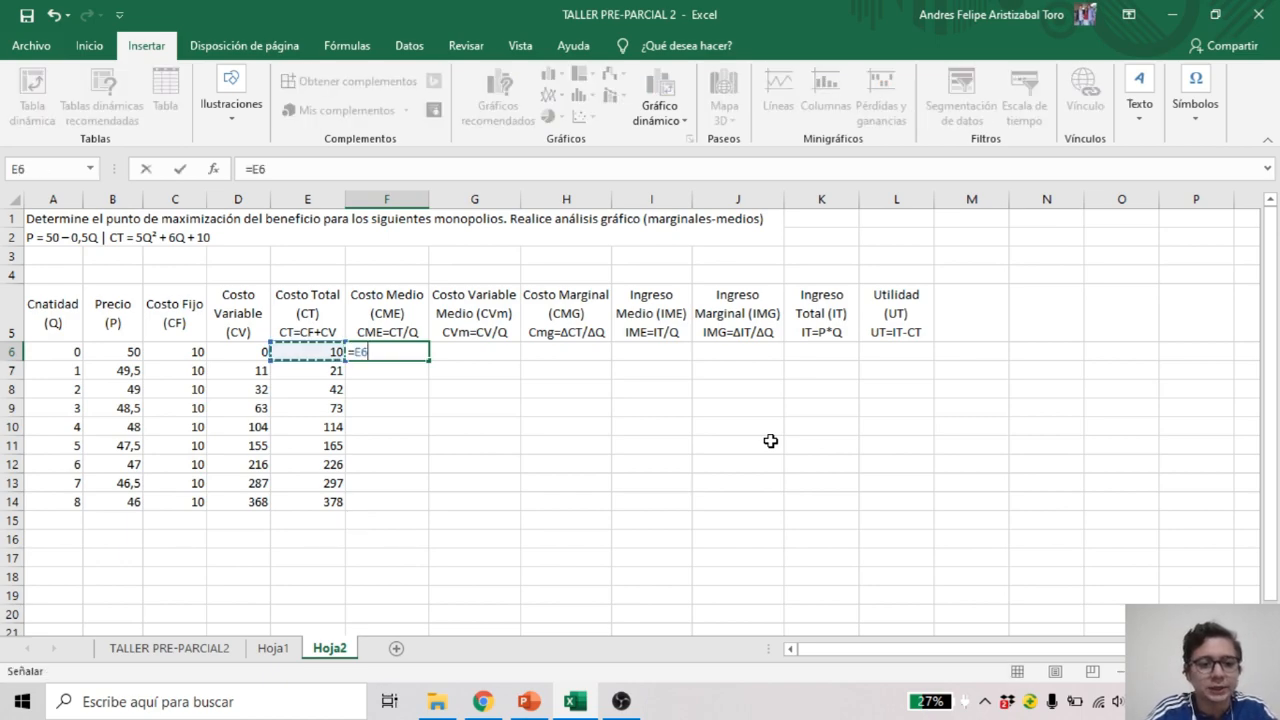
text(/)
key(Left)
key(Left)
key(Left)
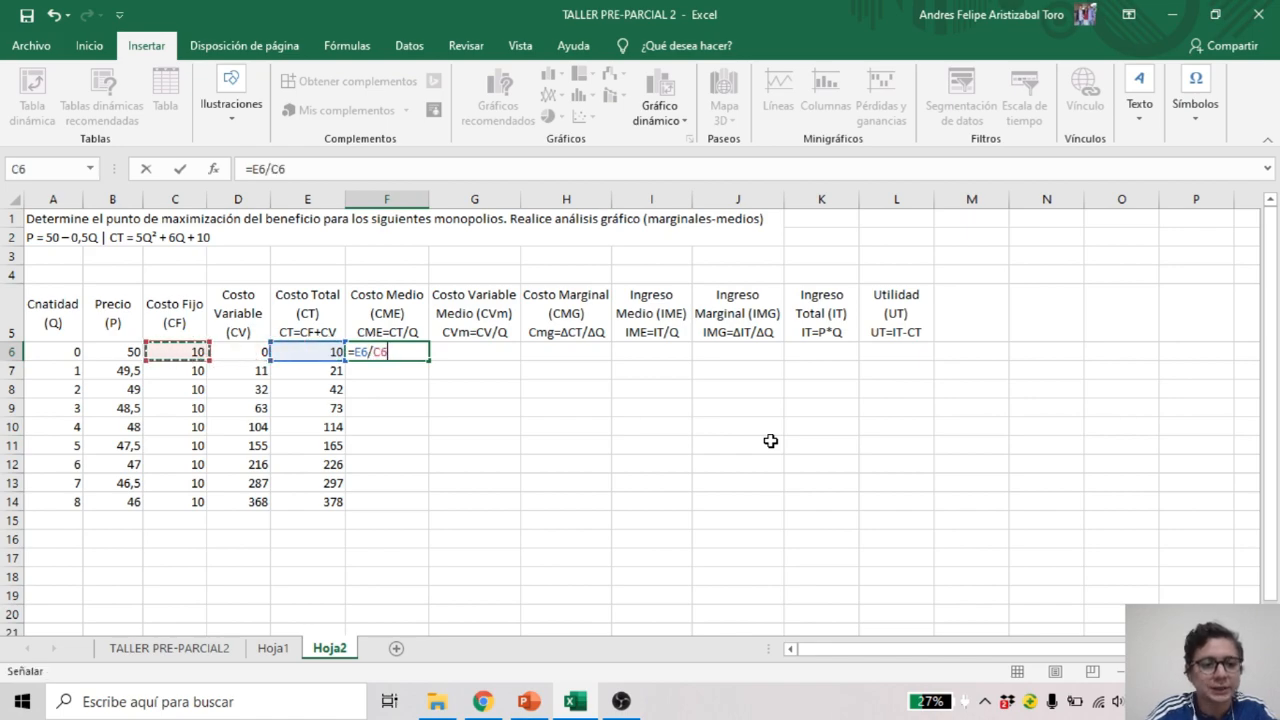
key(Return)
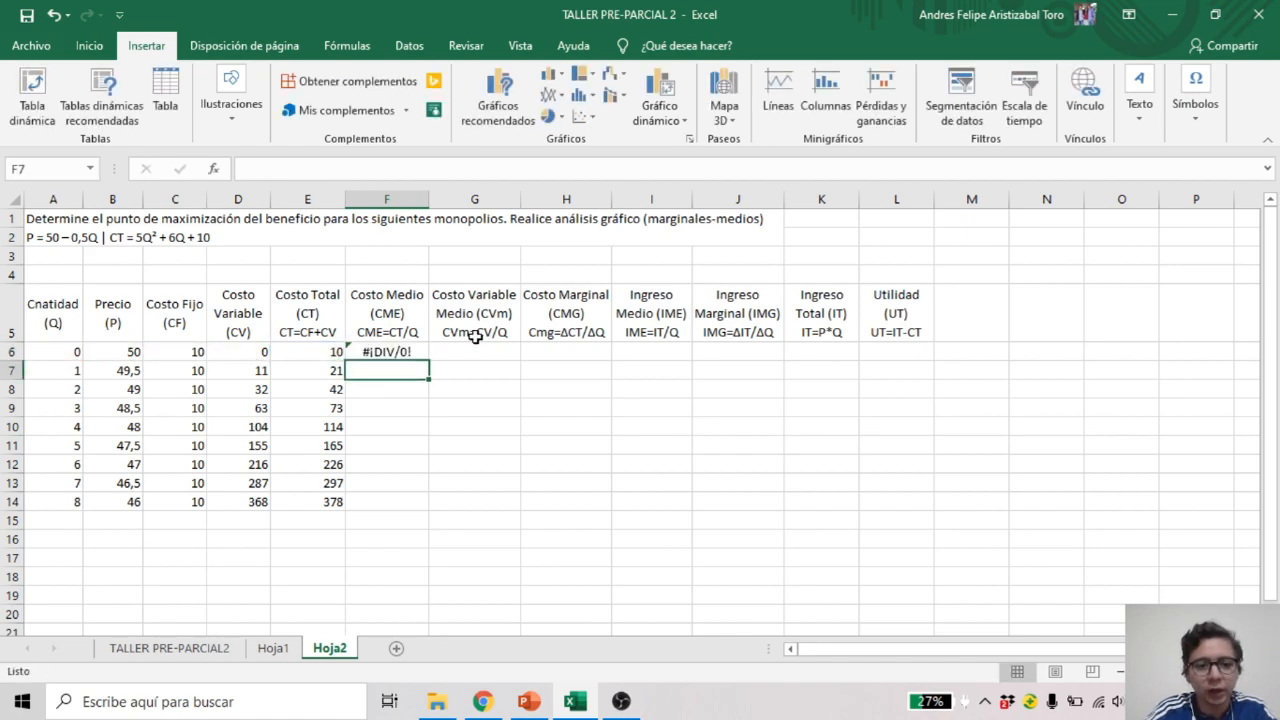
Fill the average cost formula from F6 down through F14, then clear F6 for quantity 0
click(416, 349)
double_click(429, 361)
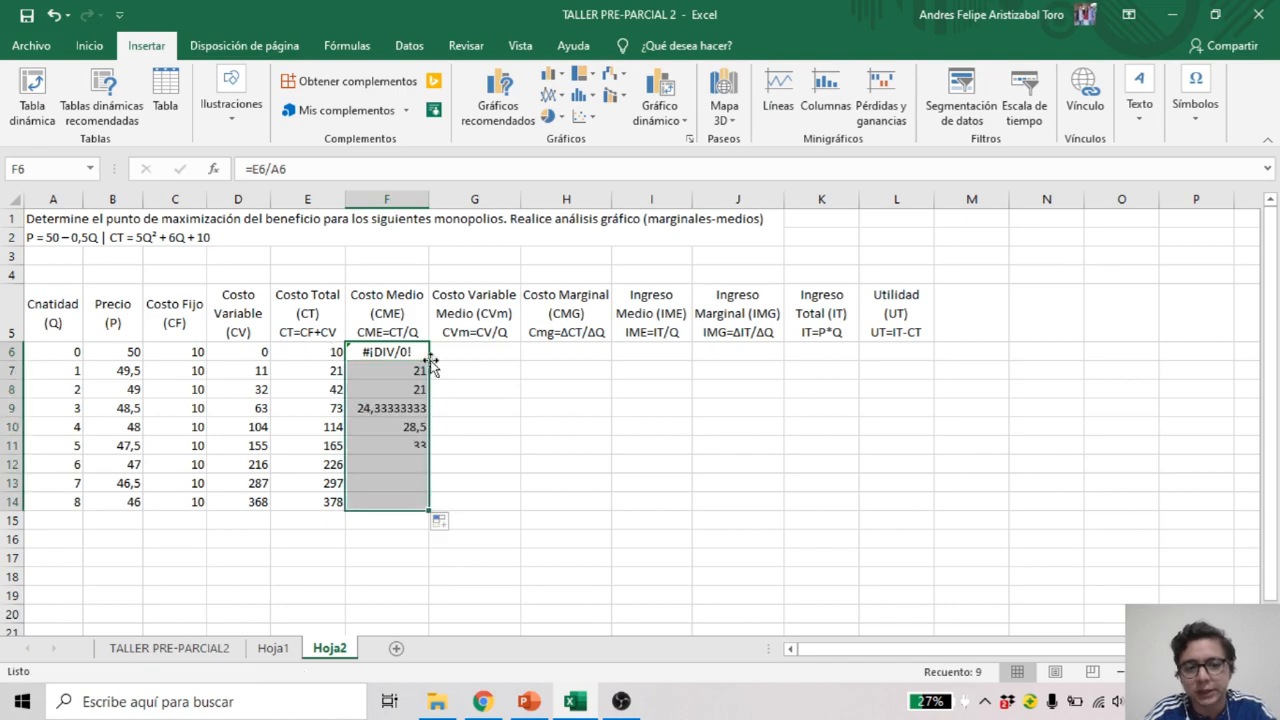
click(395, 357)
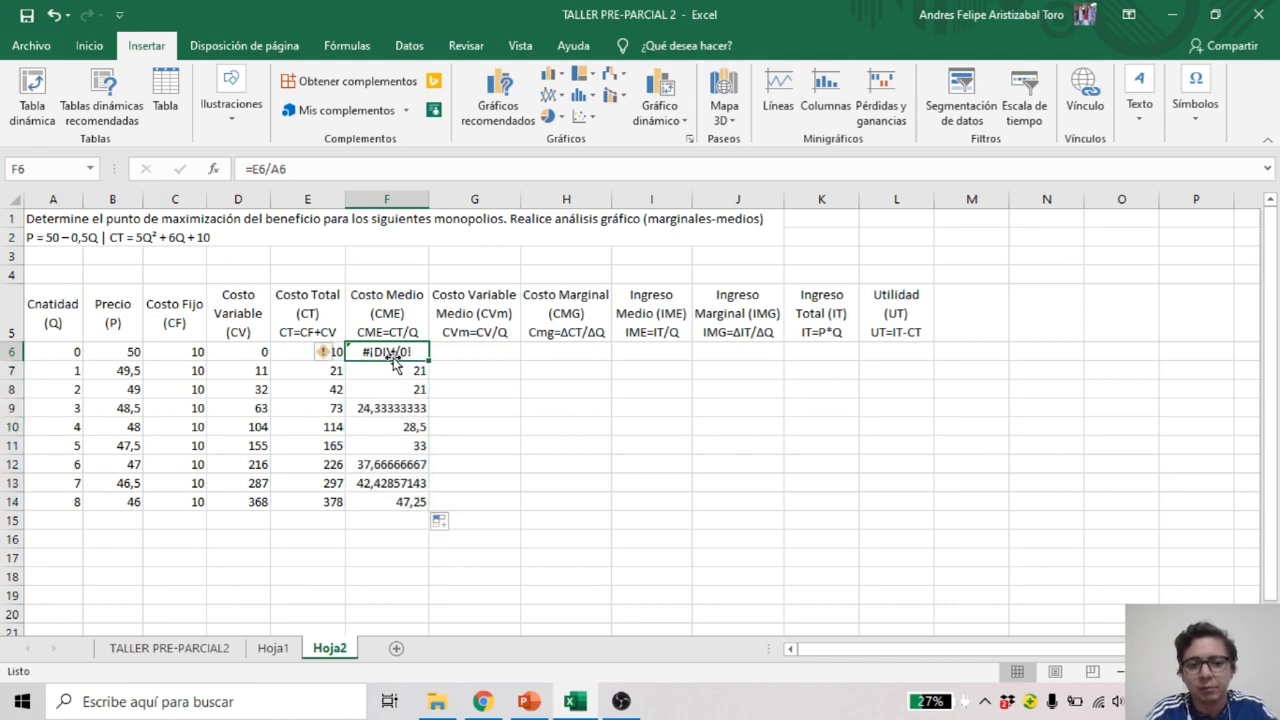
key(Delete)
Enter the average variable cost formula =D7/A7 in G7 and fill it down through G14
key(Right)
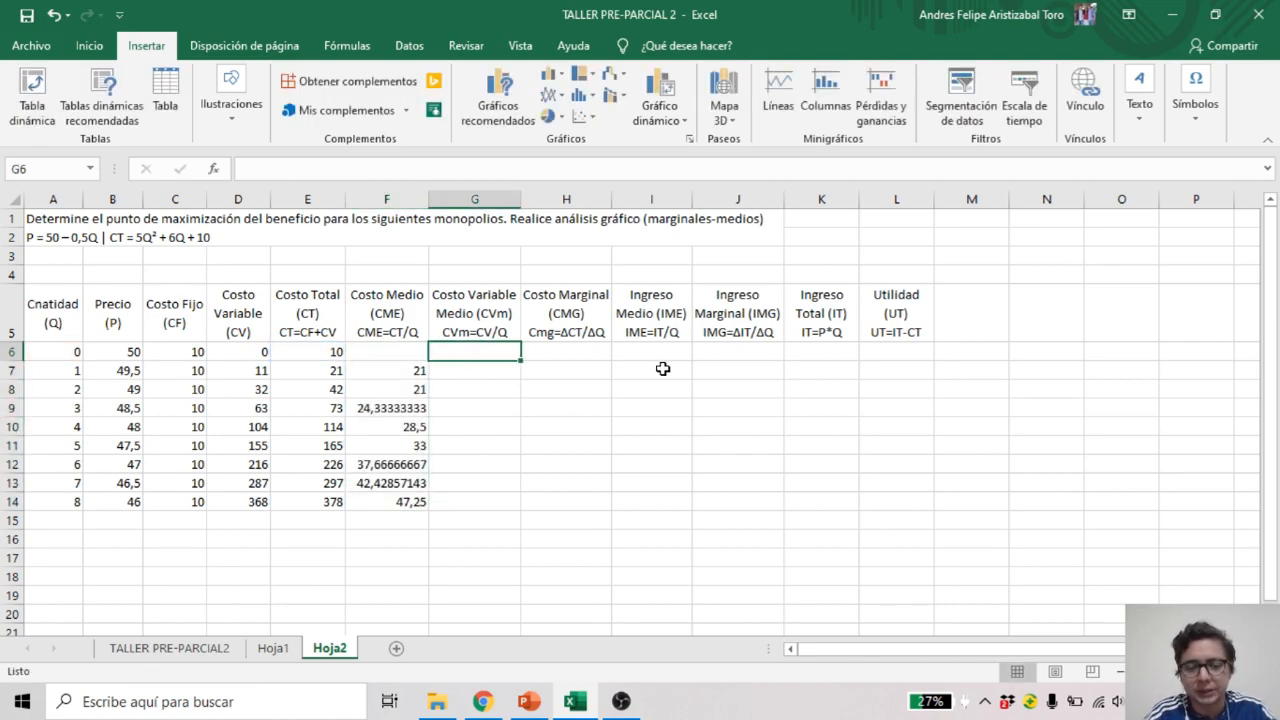
key(Down)
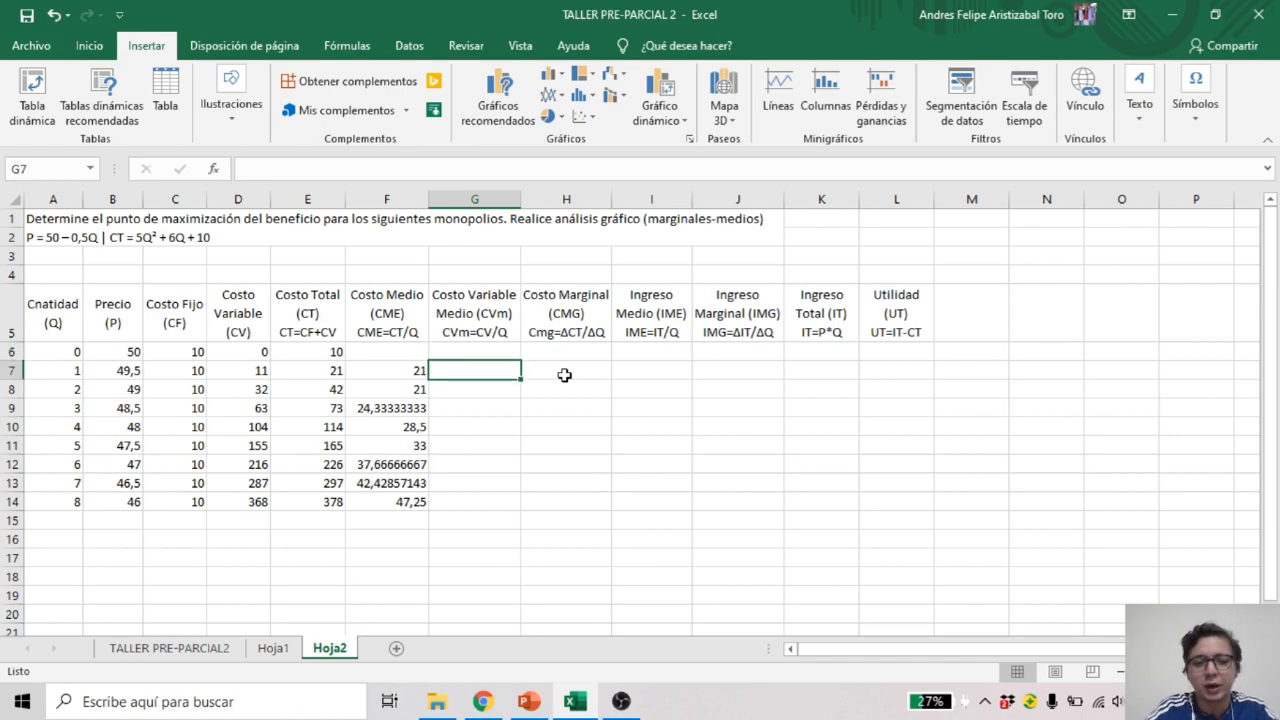
text(=)
key(Left)
key(Left)
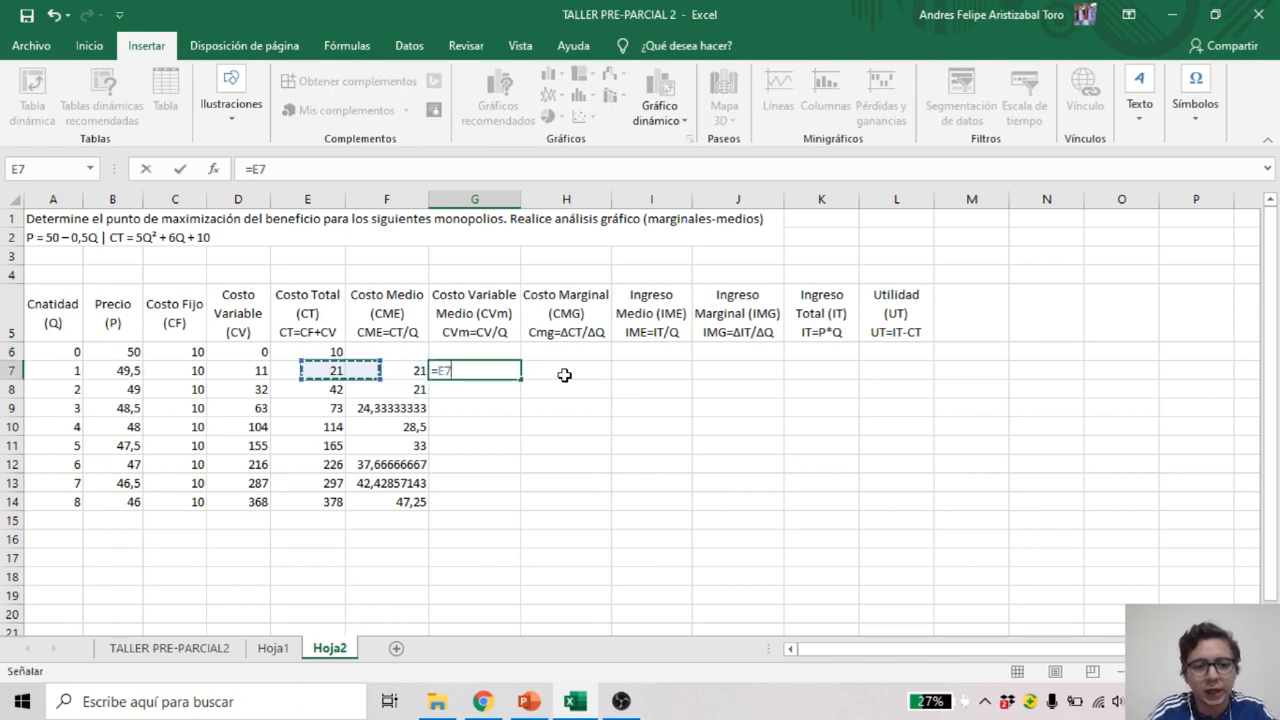
key(Left)
text(/)
key(Left)
key(Left)
key(Left)
key(Left)
key(Left)
key(Left)
key(Return)
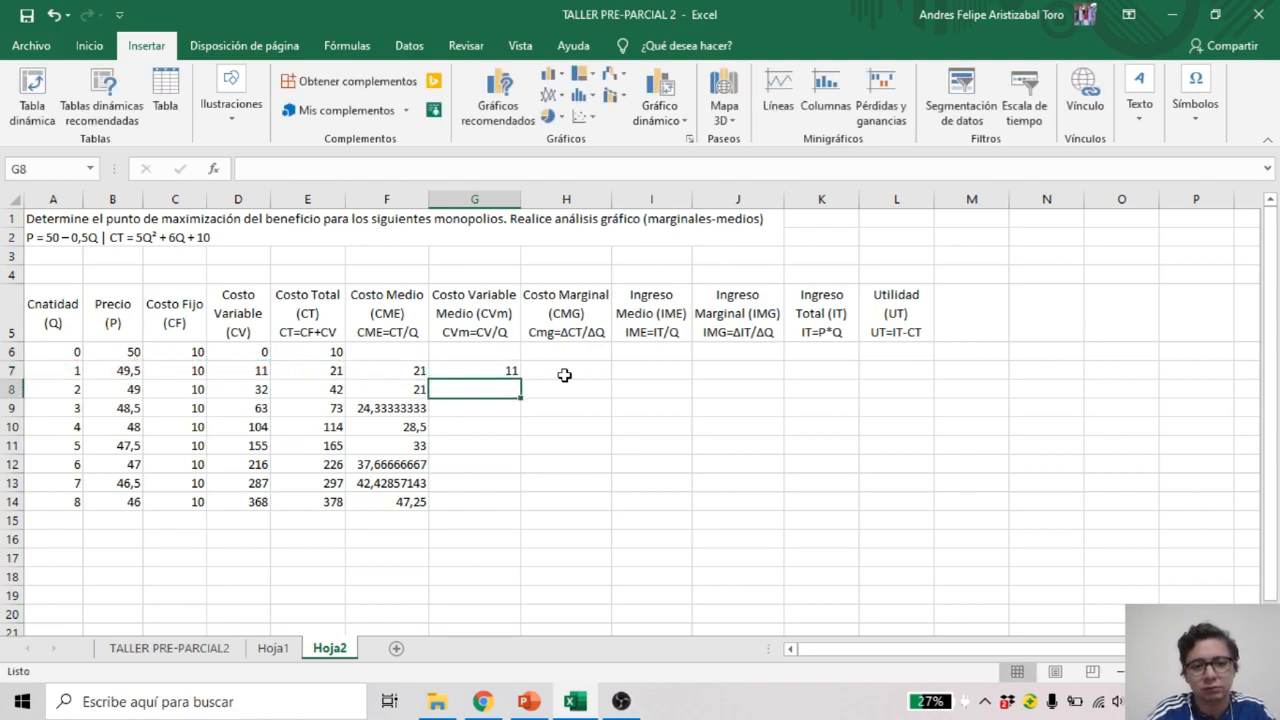
click(466, 368)
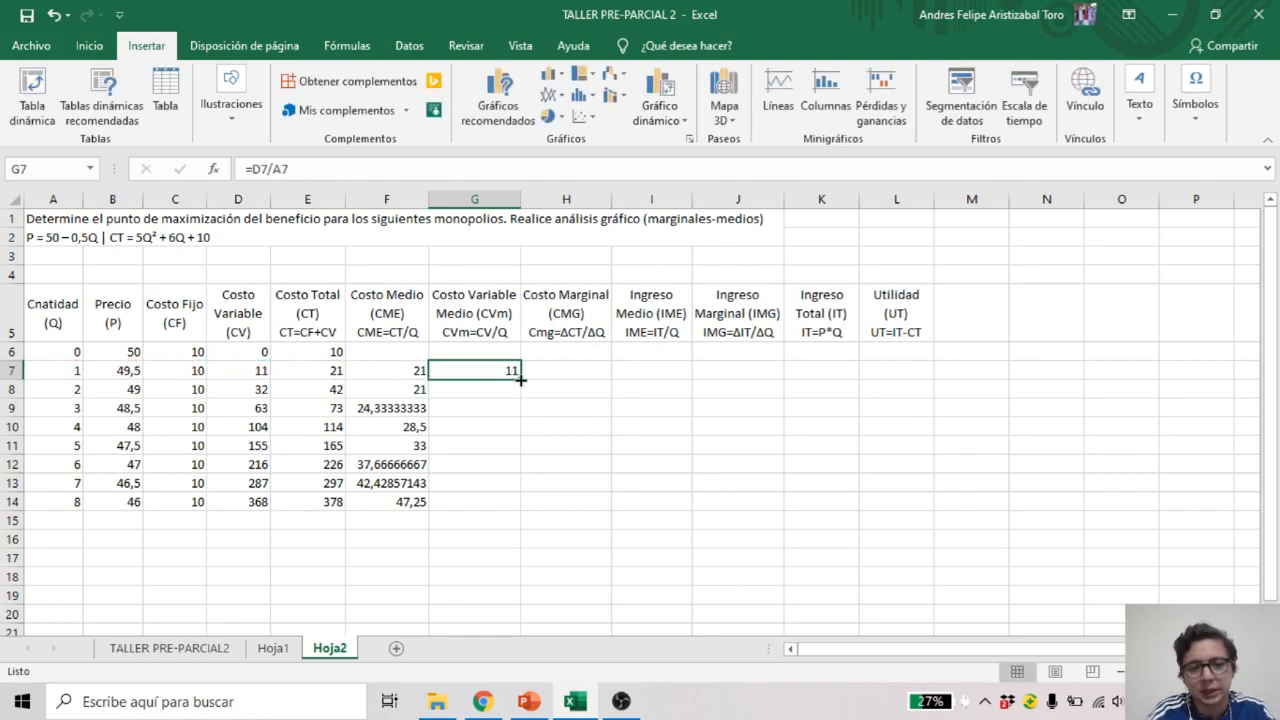
double_click(520, 379)
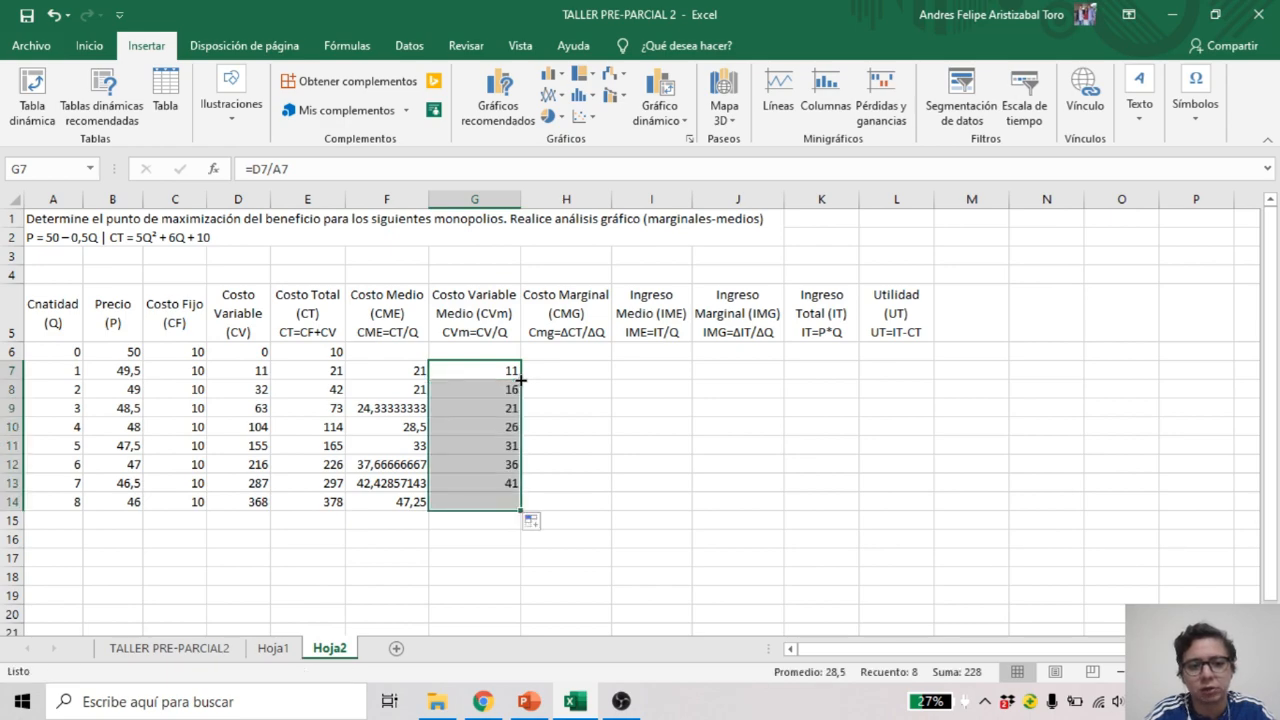
Write the total cost function 5Q^2+6Q+10 as text in E17 below the table
click(552, 368)
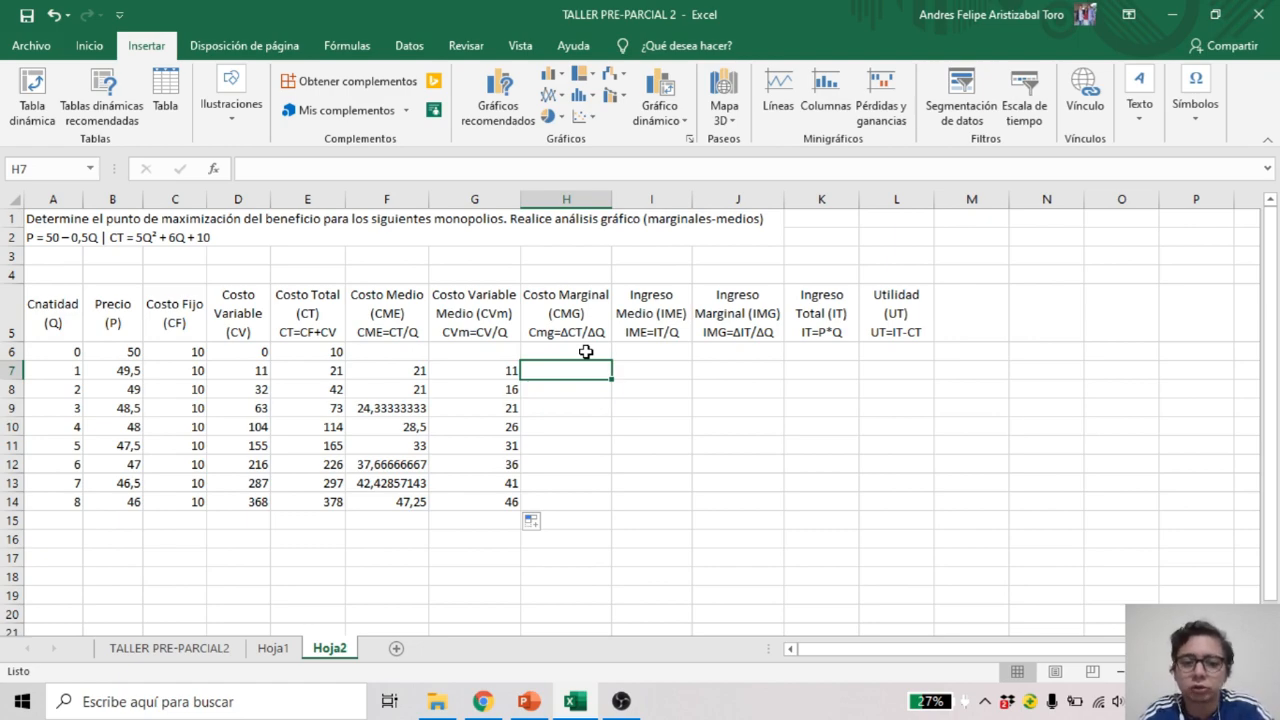
click(157, 237)
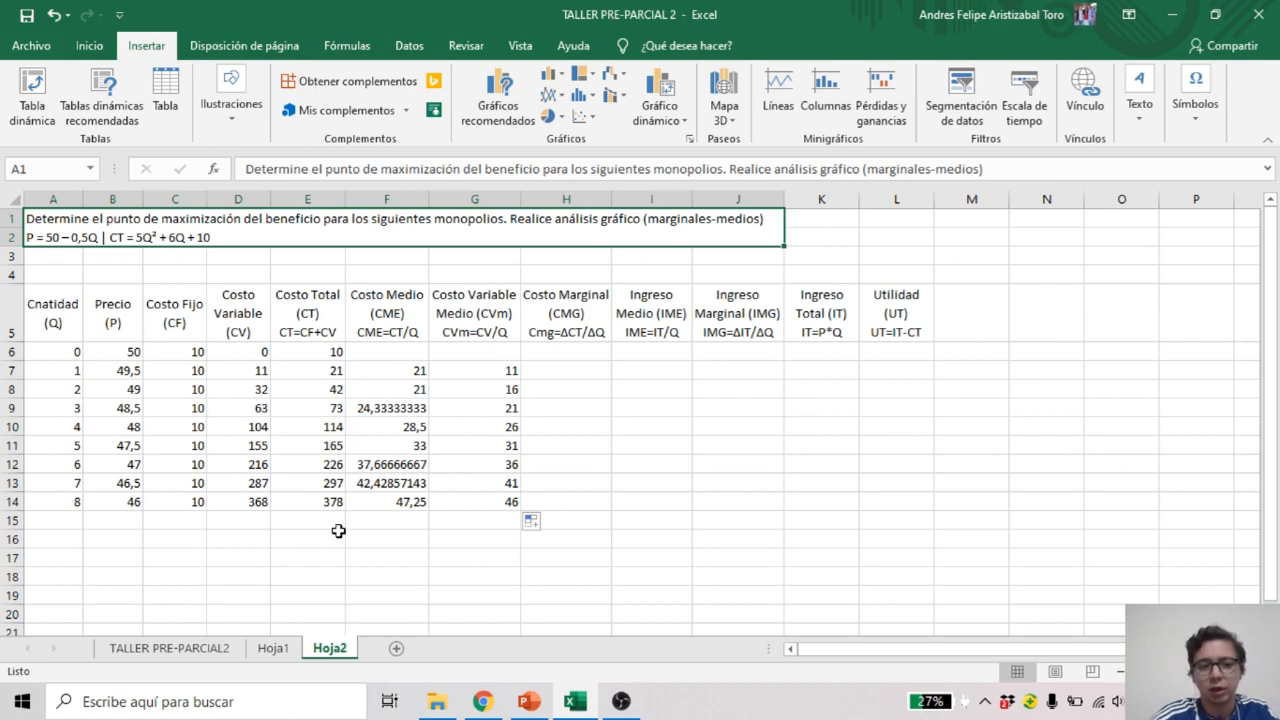
click(281, 557)
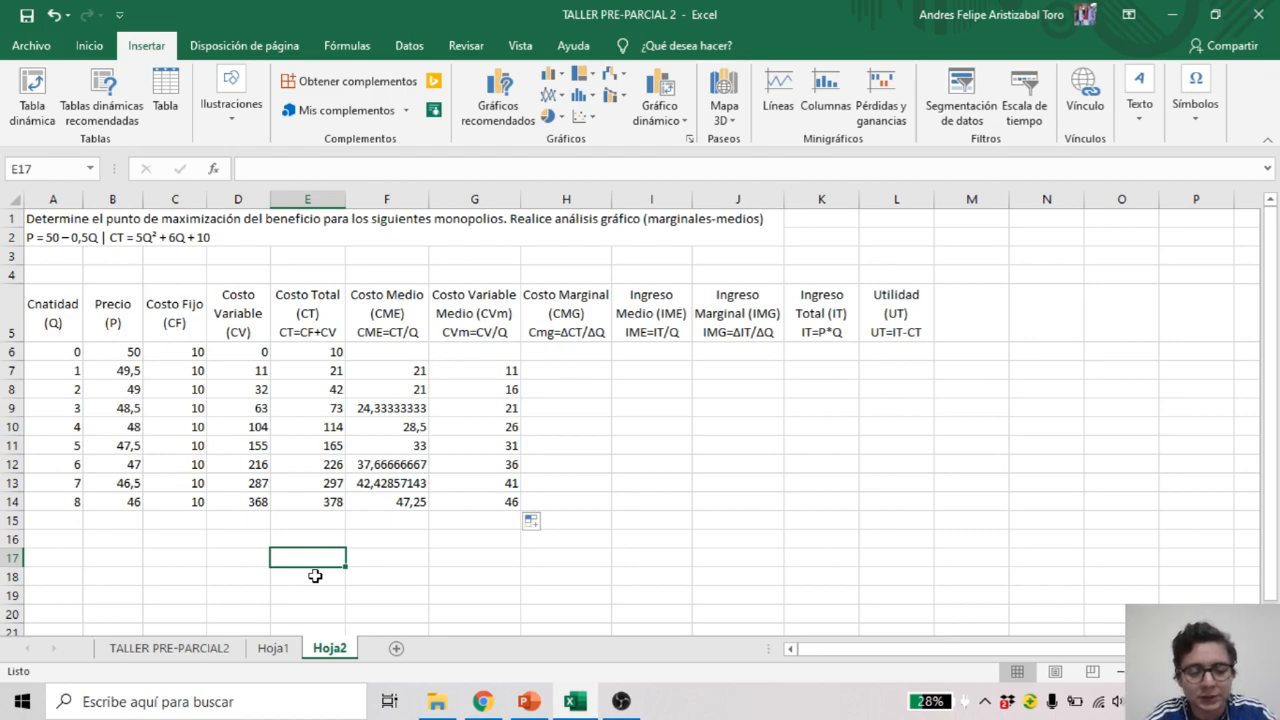
text(5Q)
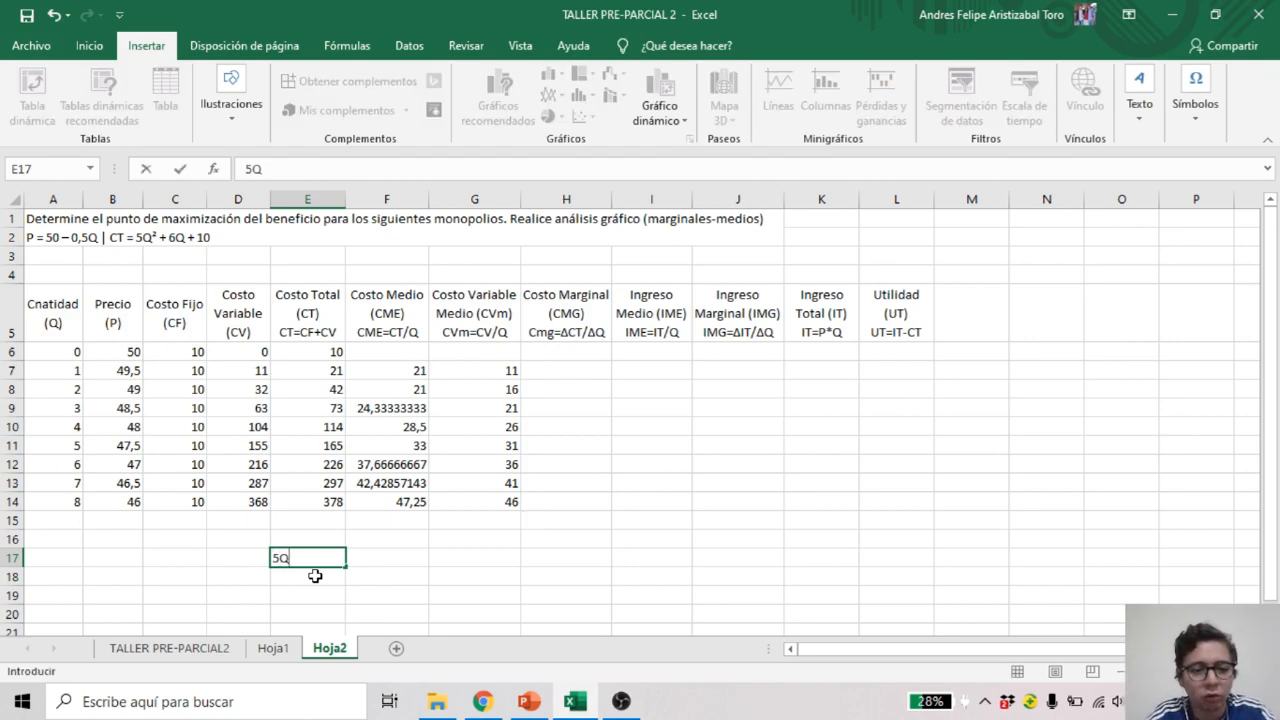
text(^2)
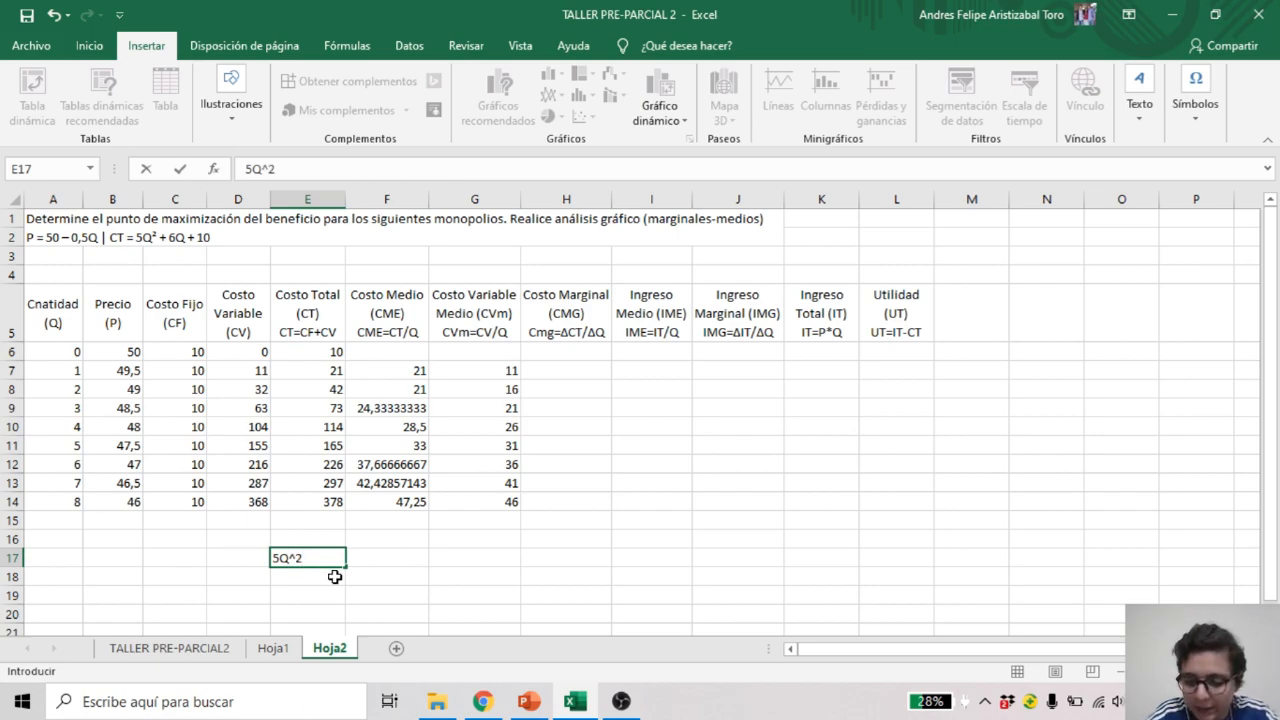
text(+6)
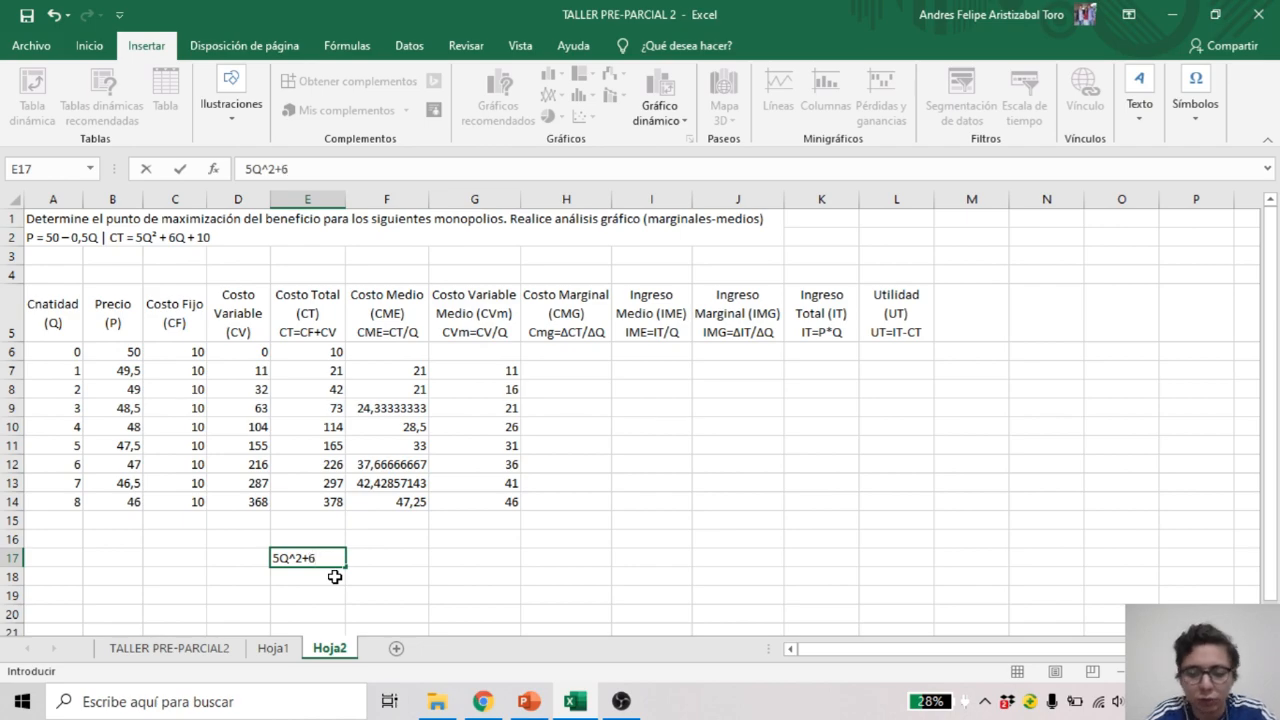
text(Q)
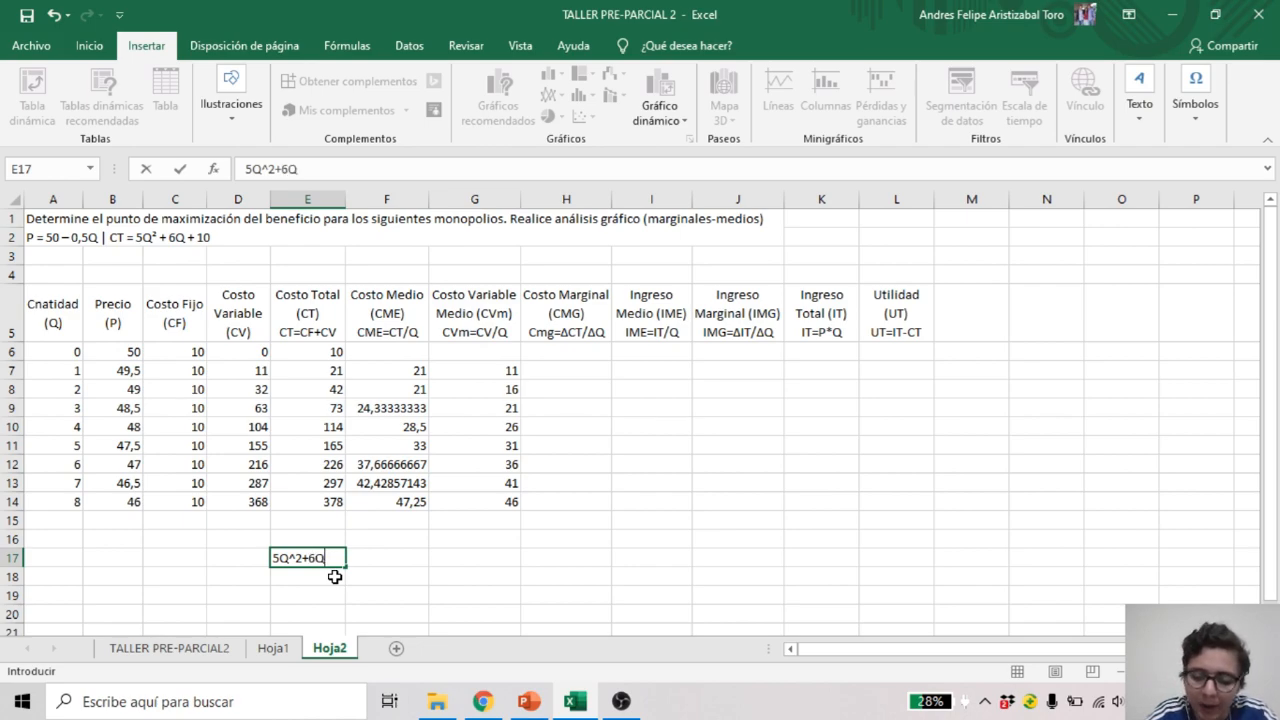
text(+10)
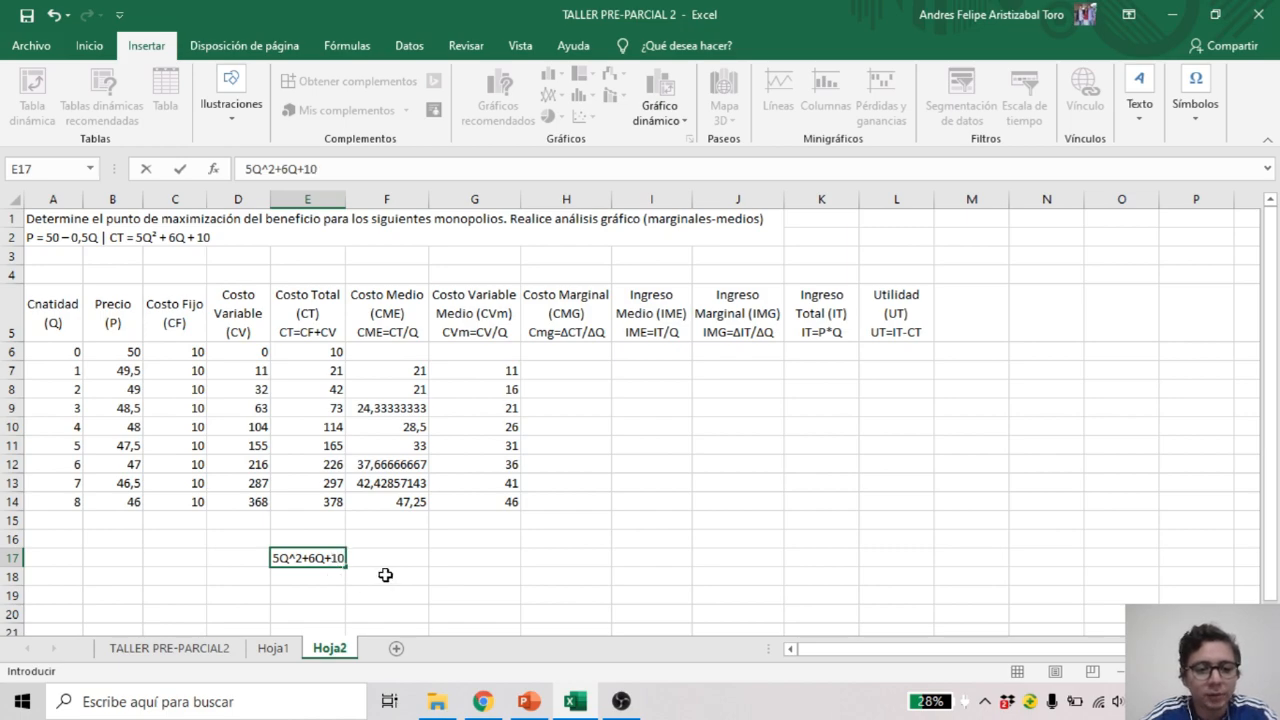
key(Return)
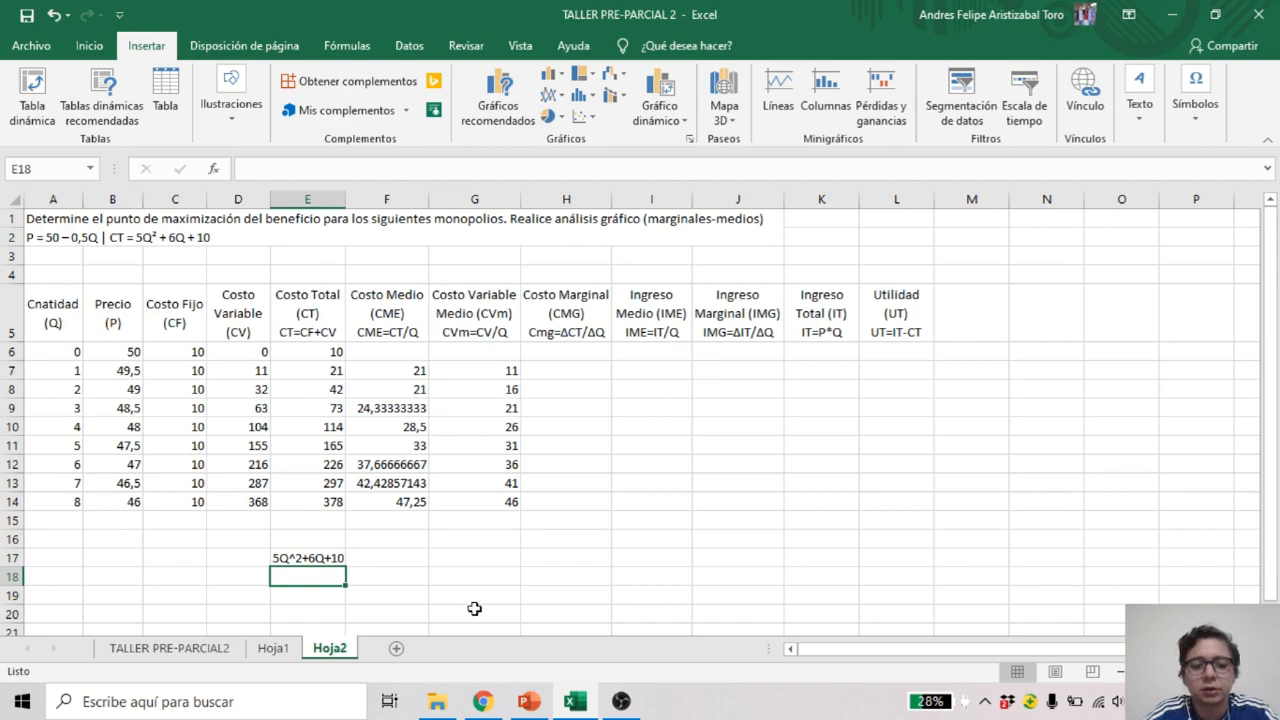
Write the derivative of the total cost function, 10Q^1+6, in E18
double_click(297, 579)
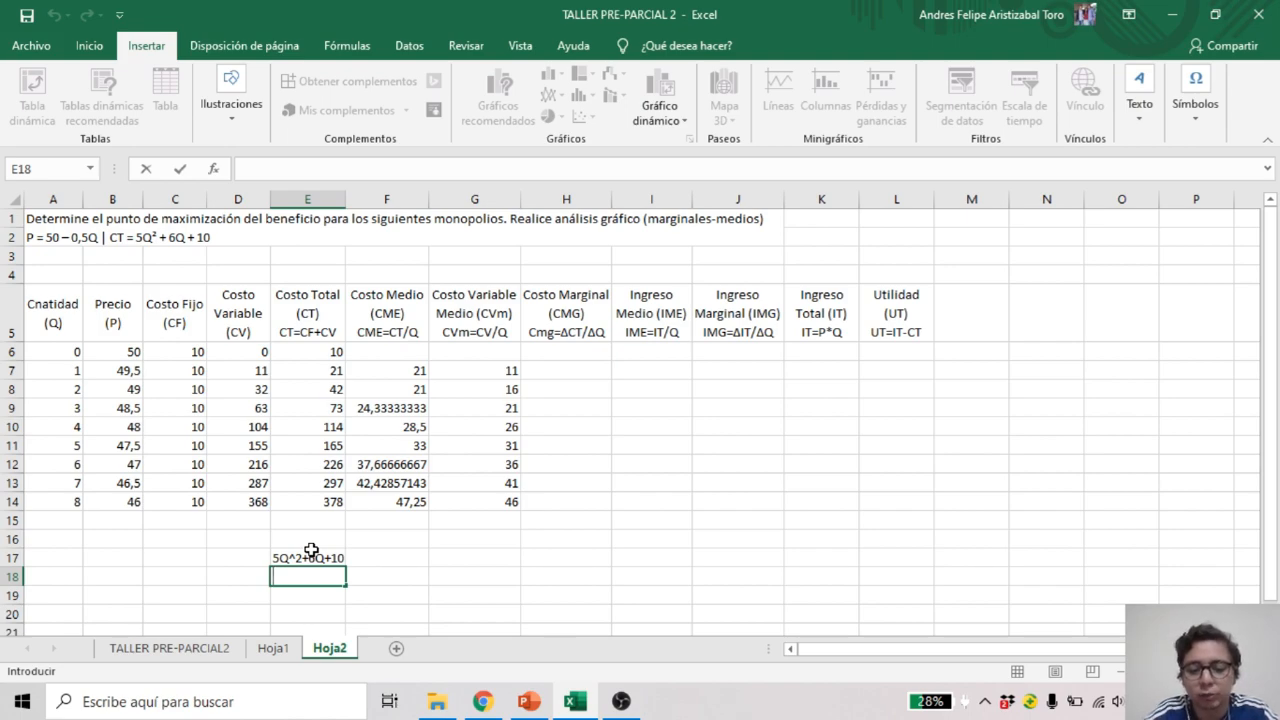
text(10Q)
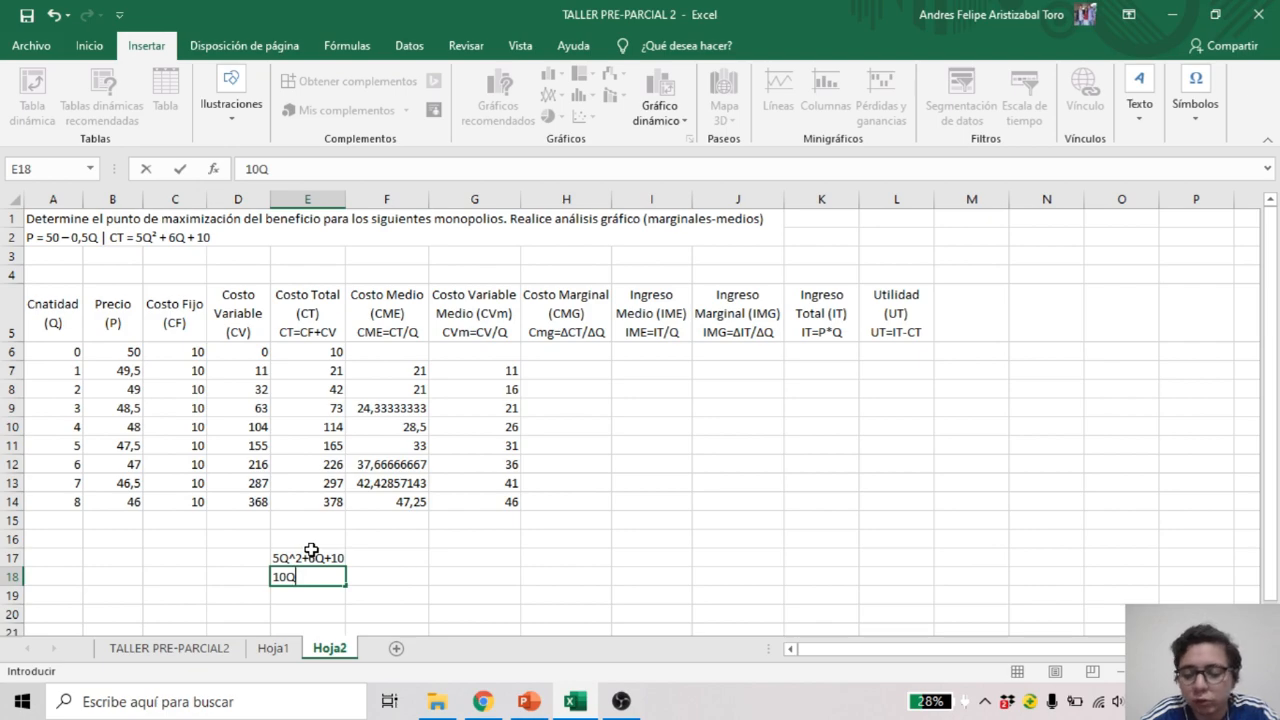
text(^1)
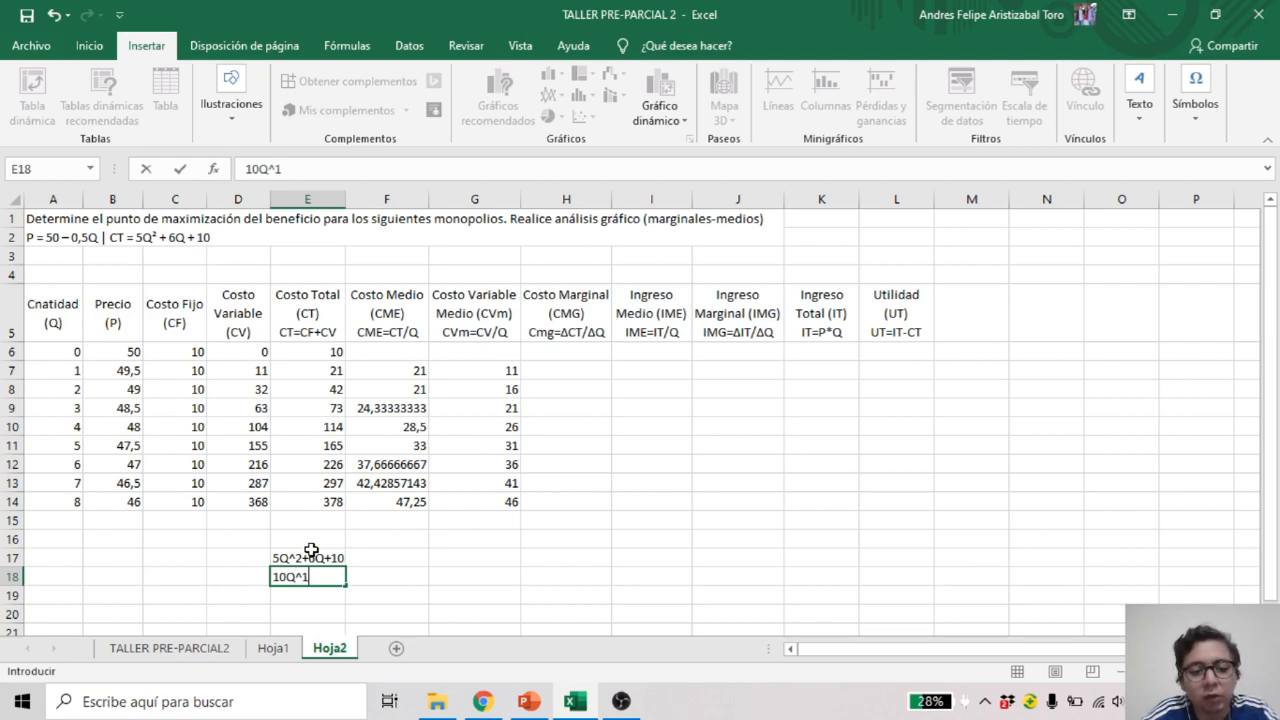
text(+)
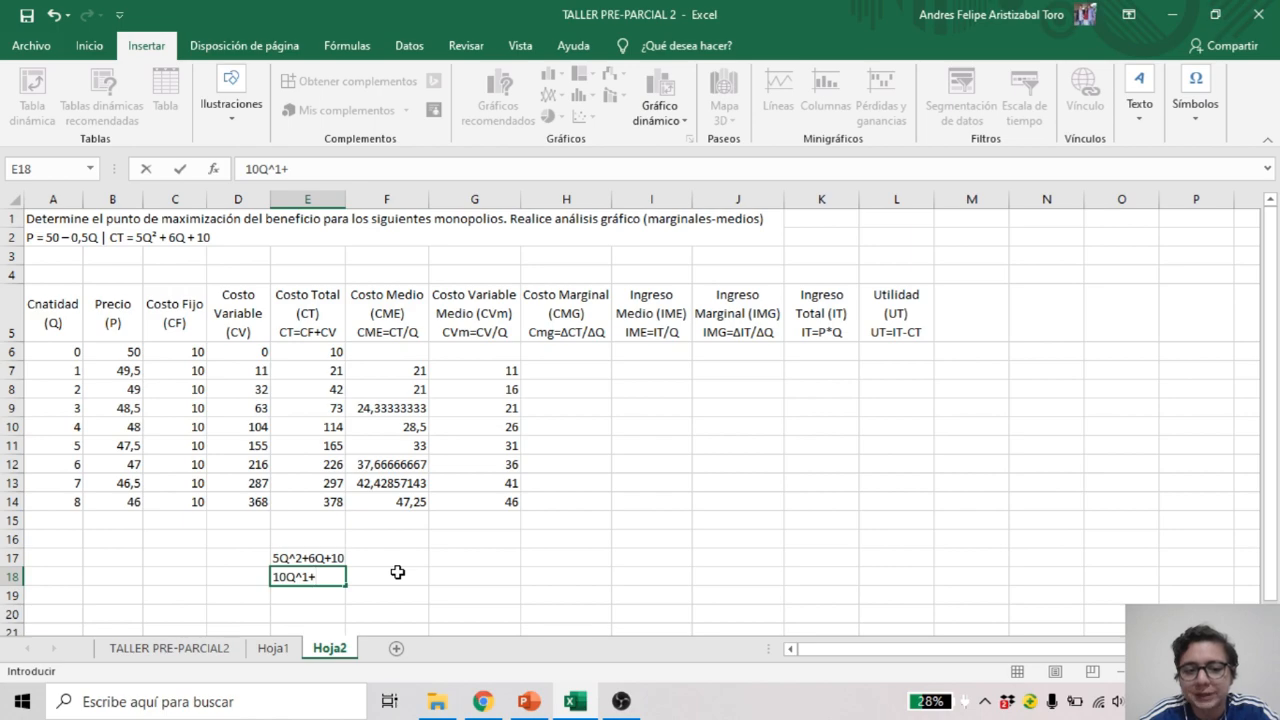
text(6+)
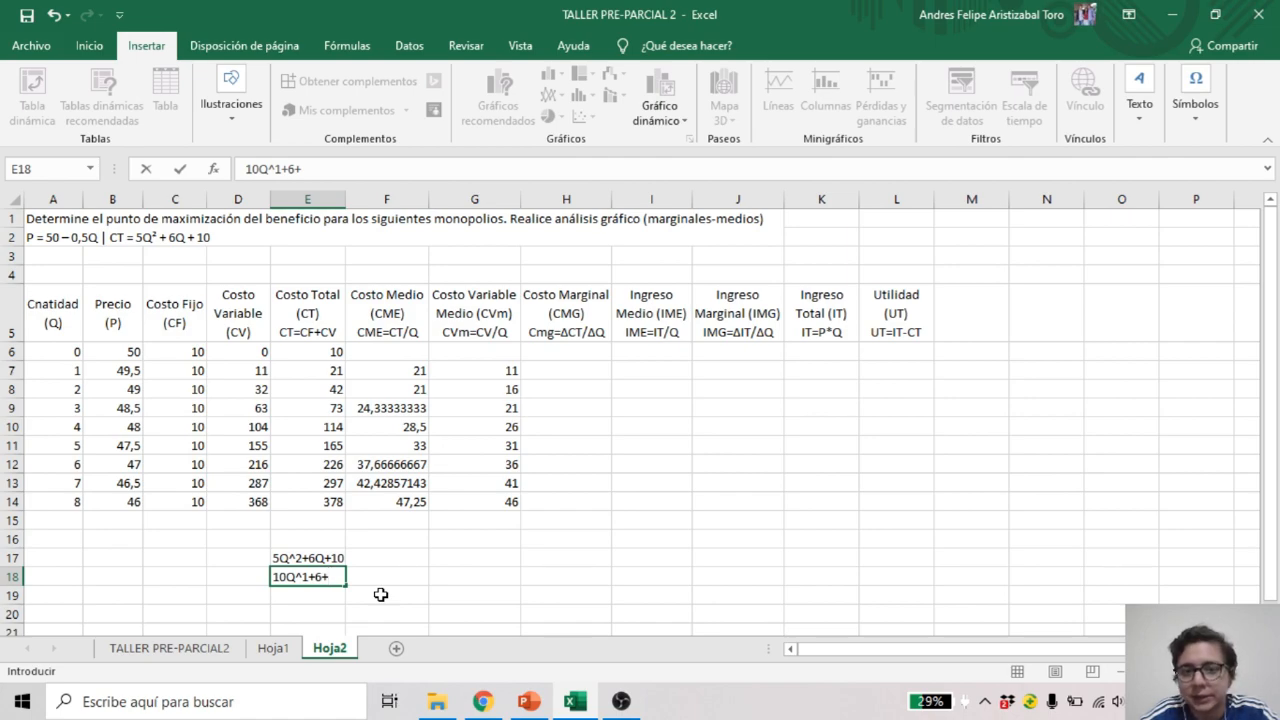
text(0)
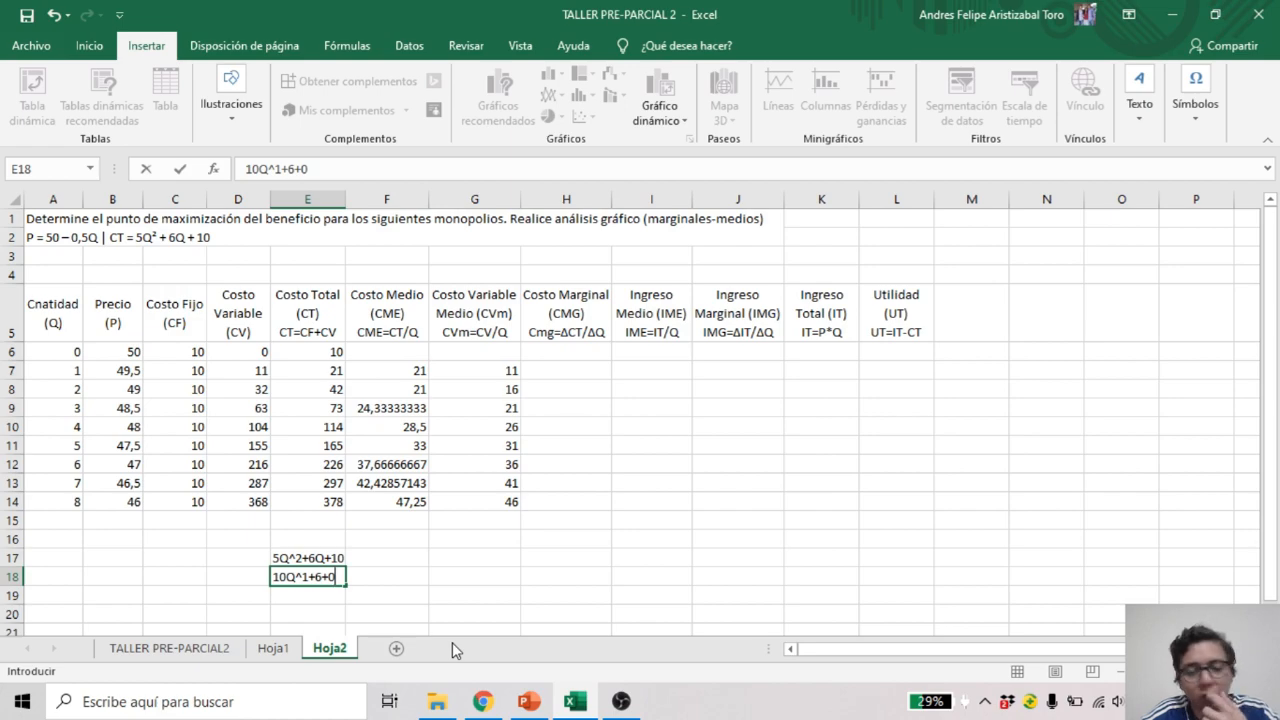
key(BackSpace)
key(BackSpace)
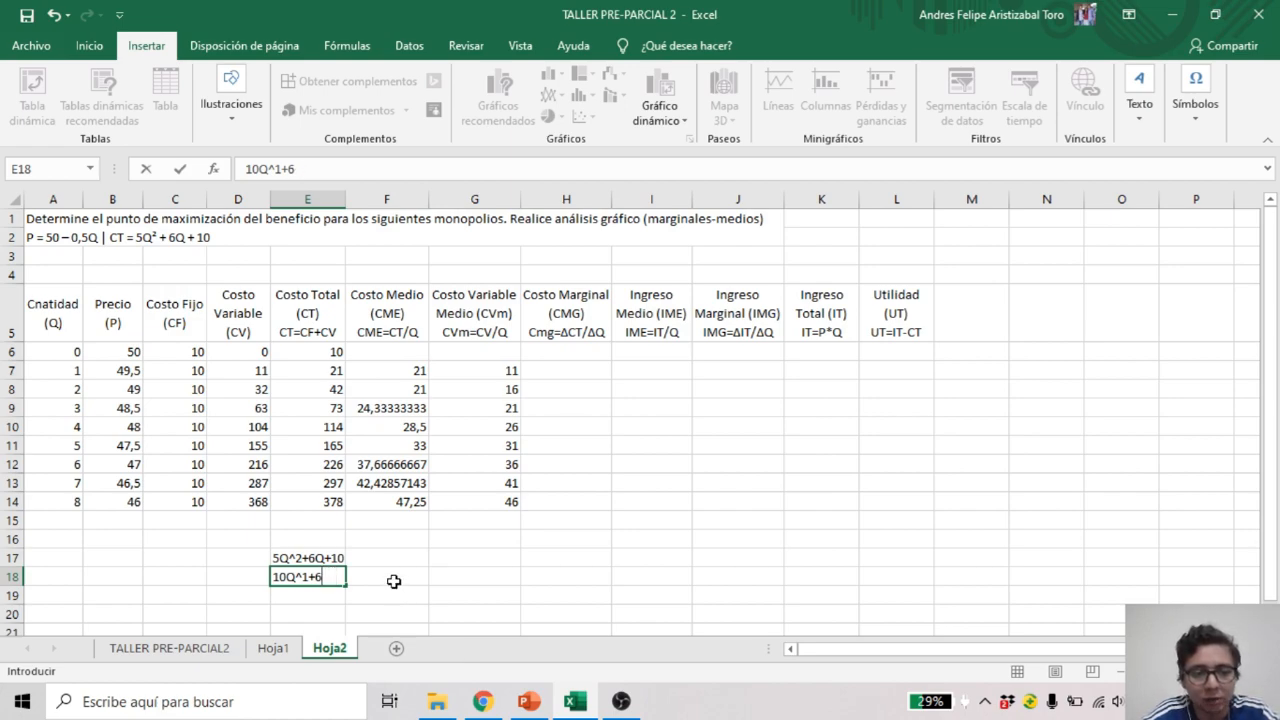
Label the derivative as CMG in F18
click(394, 581)
text(C)
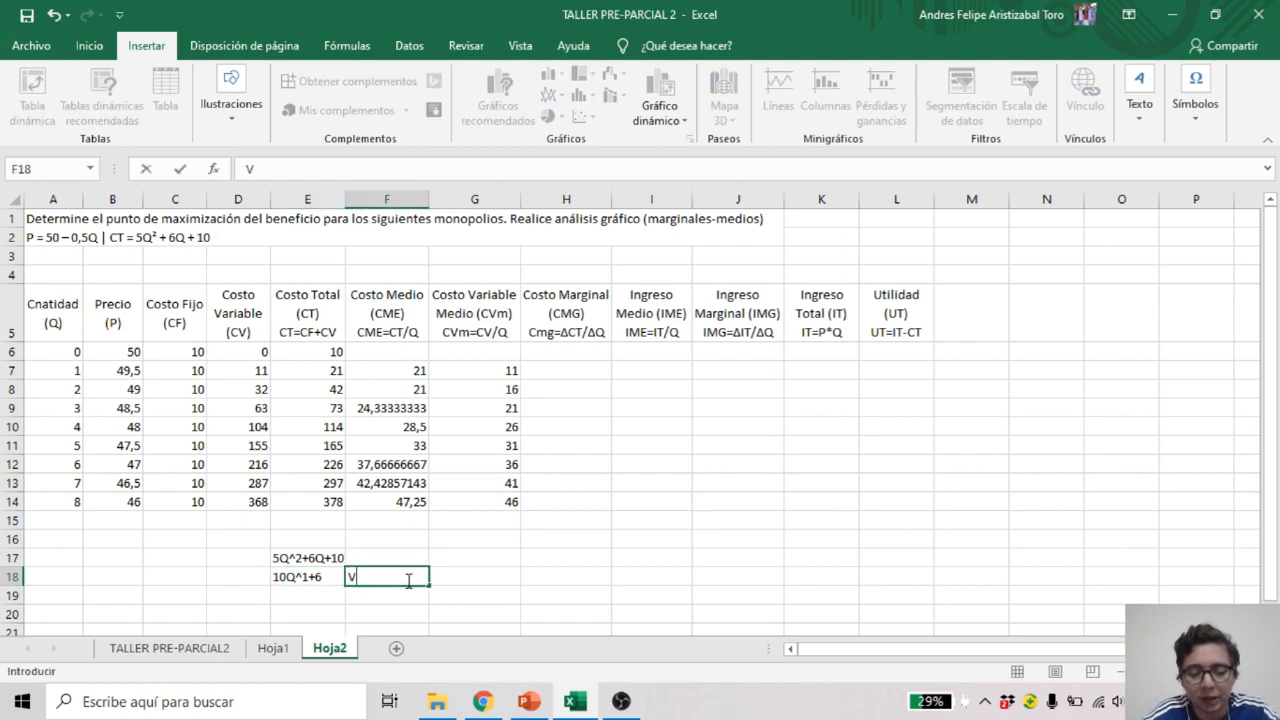
text(MG)
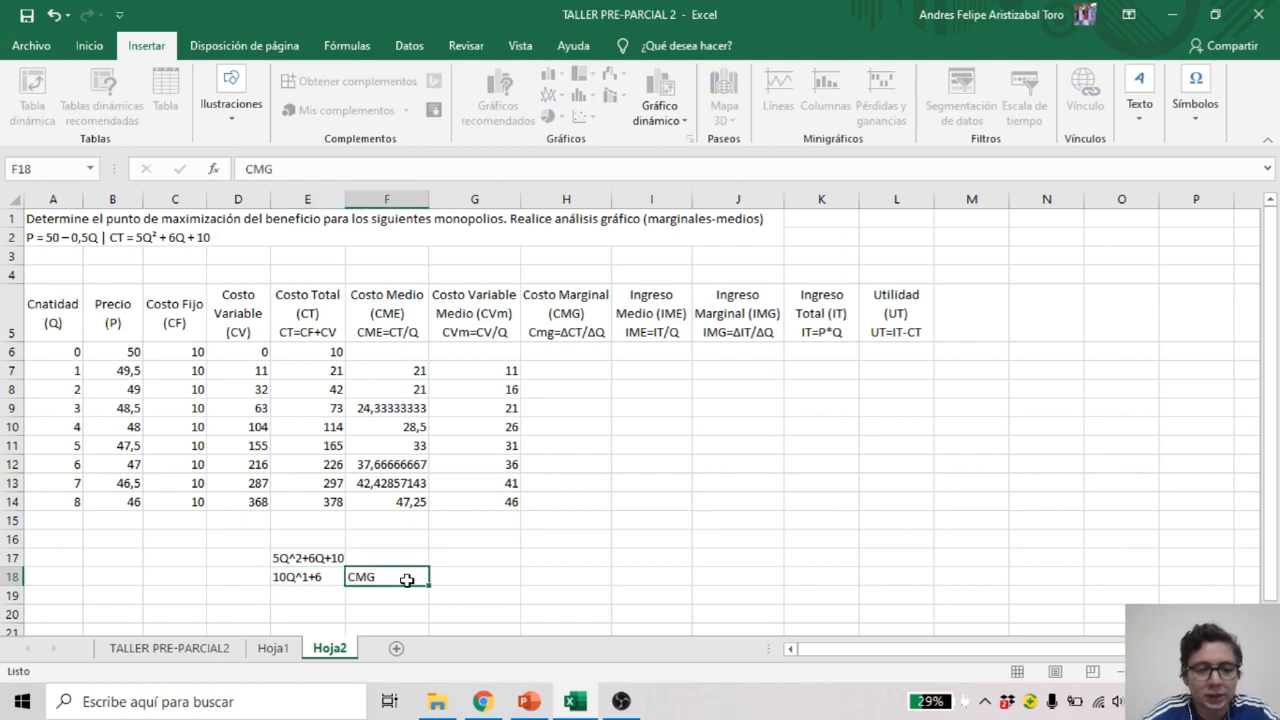
Write the simplified marginal cost expression 10Q+6 as text in G18, beside the CMG label
key(Tab)
text(1)
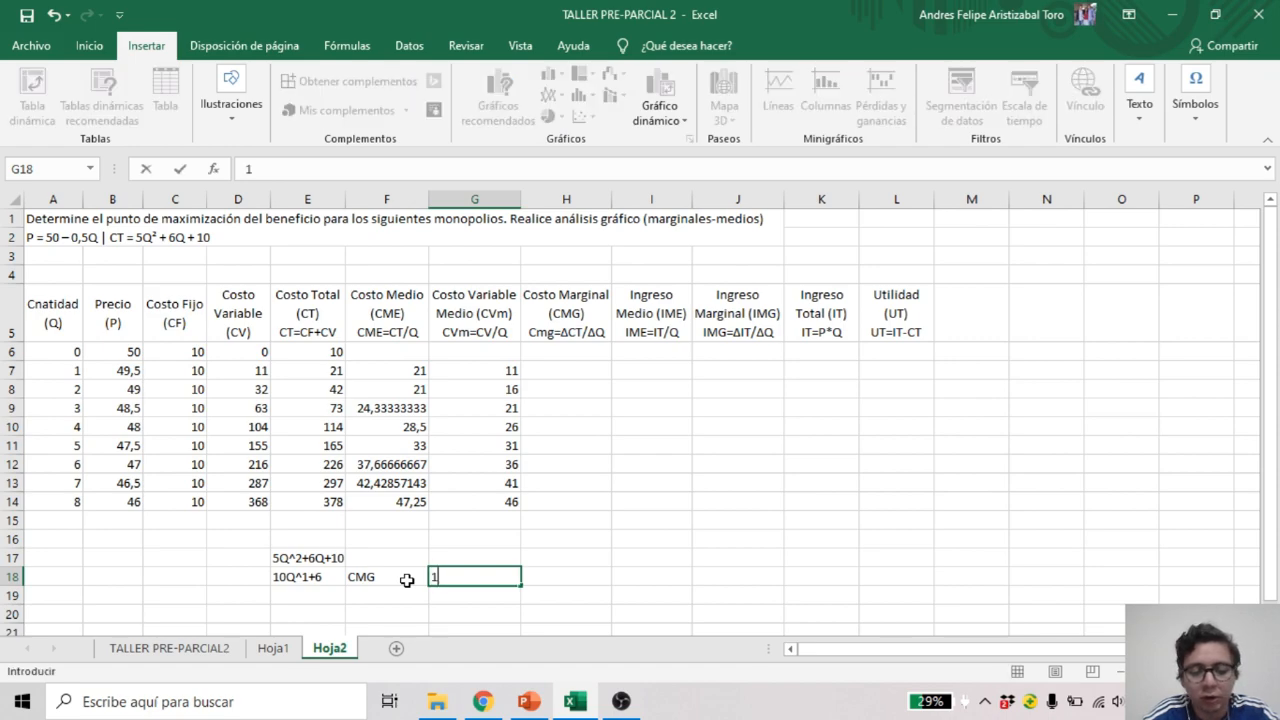
text(0Q)
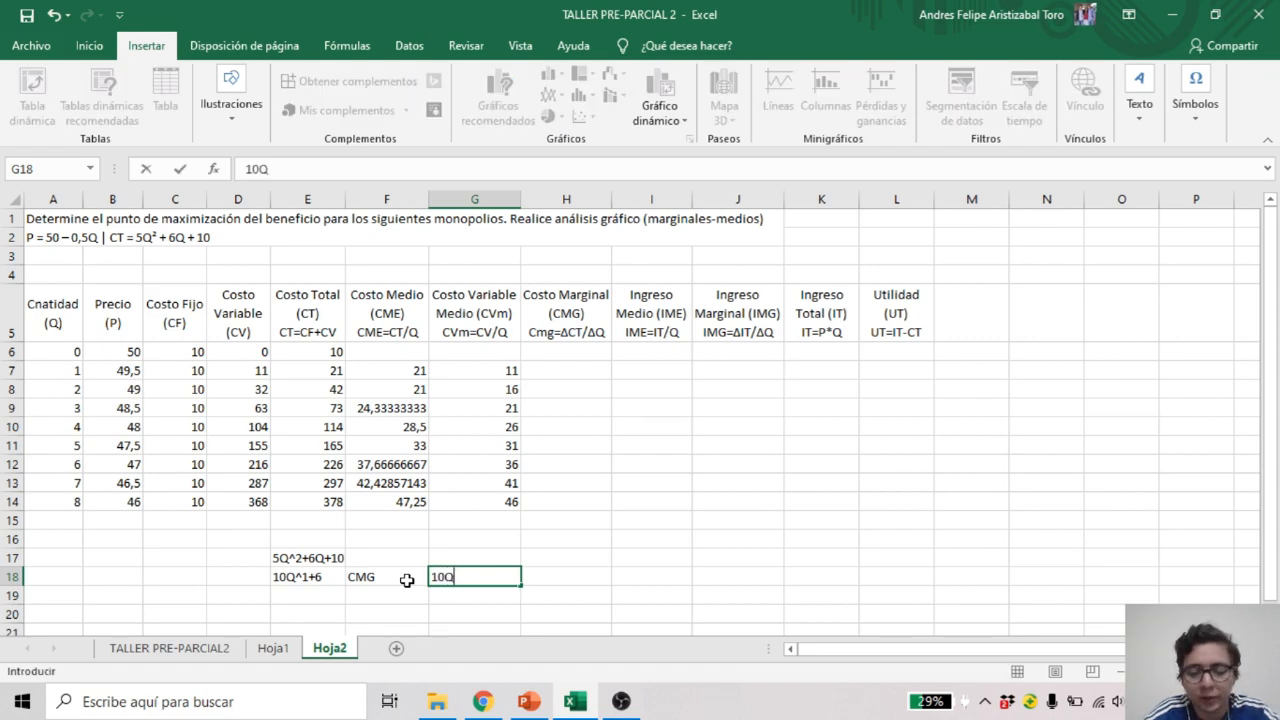
text(+6)
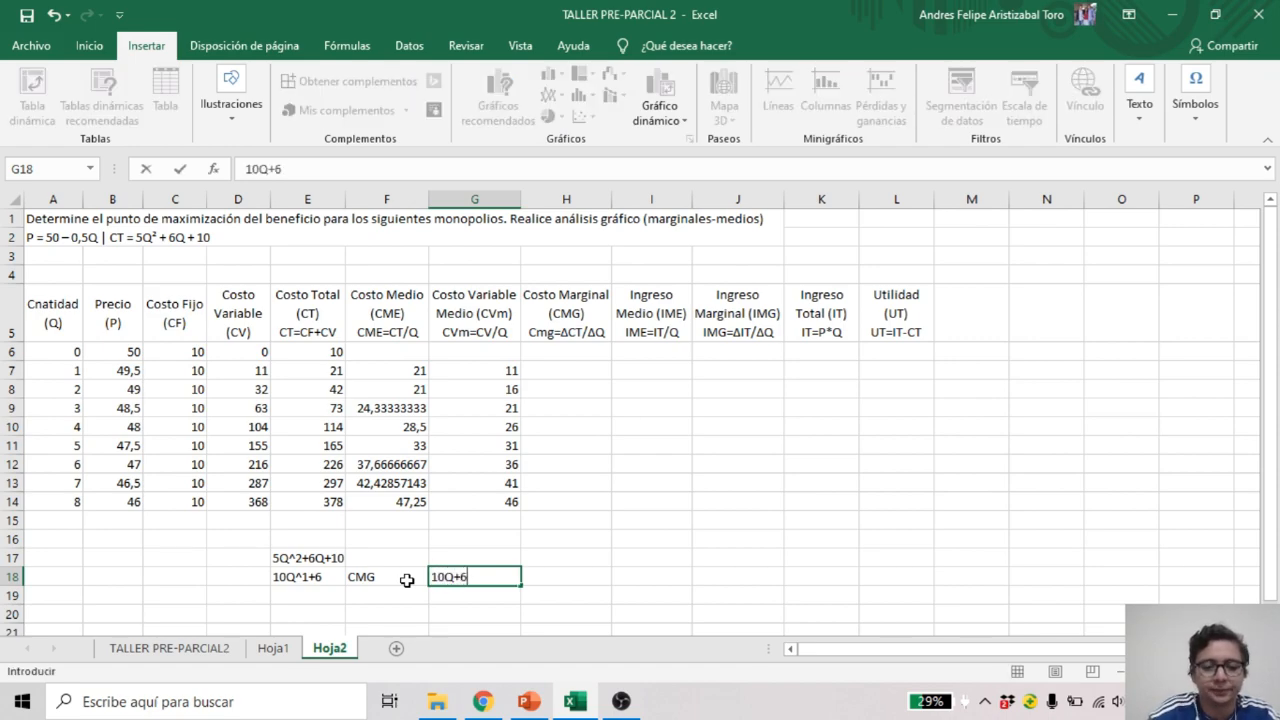
click(579, 541)
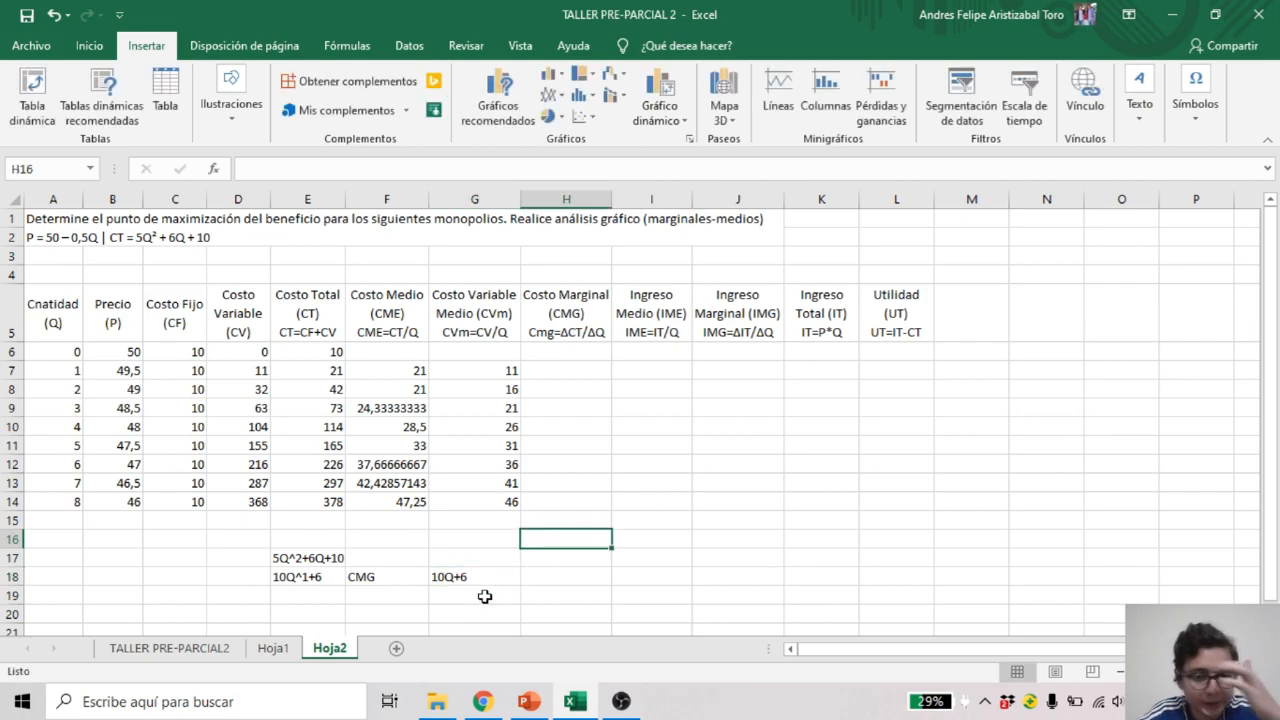
Highlight the CMG label and its expression in F18:G18 with yellow fill
drag(419, 581, 449, 580)
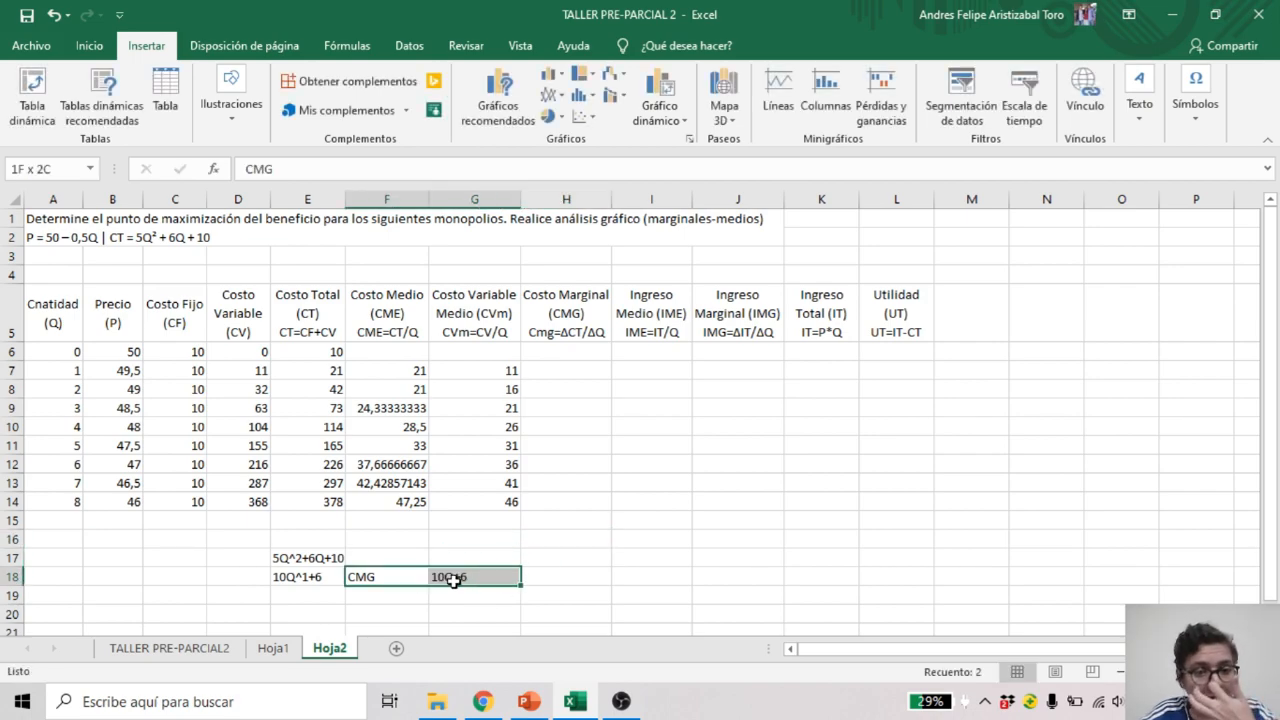
click(90, 45)
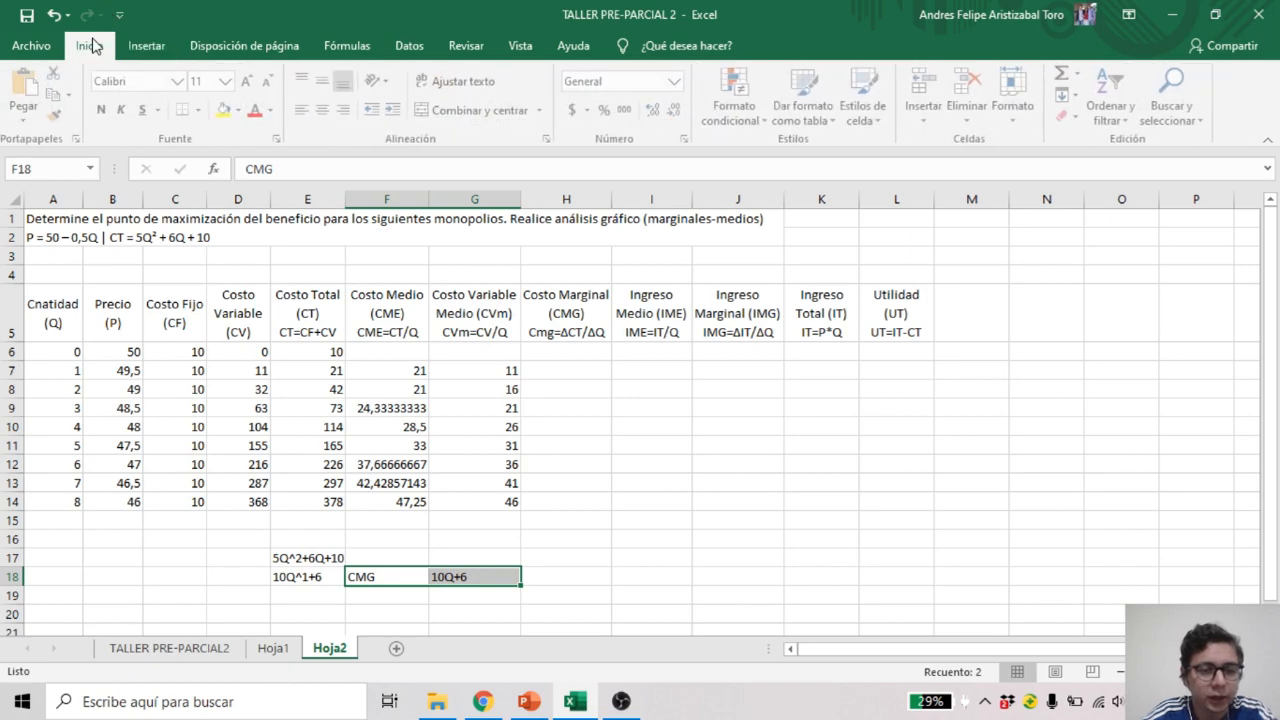
click(228, 110)
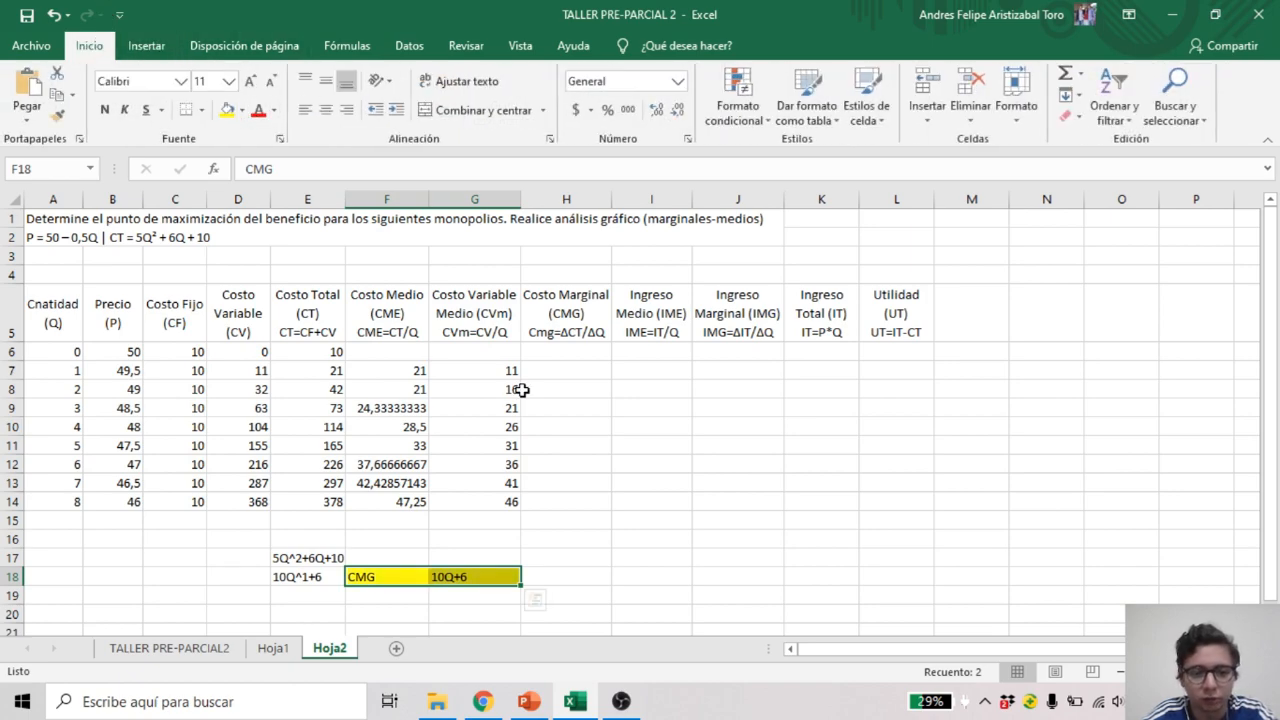
click(628, 530)
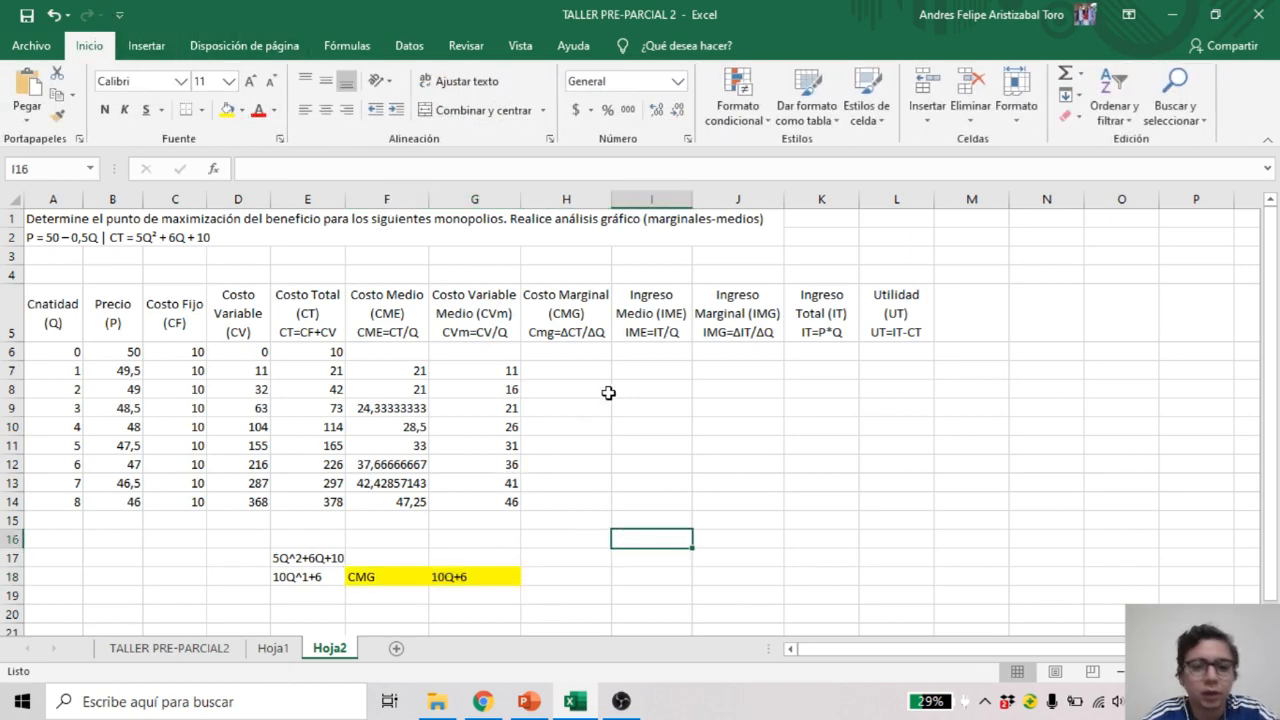
Enter the marginal cost formula =(10*A7)+6 in H7 and fill it down through H14
click(565, 367)
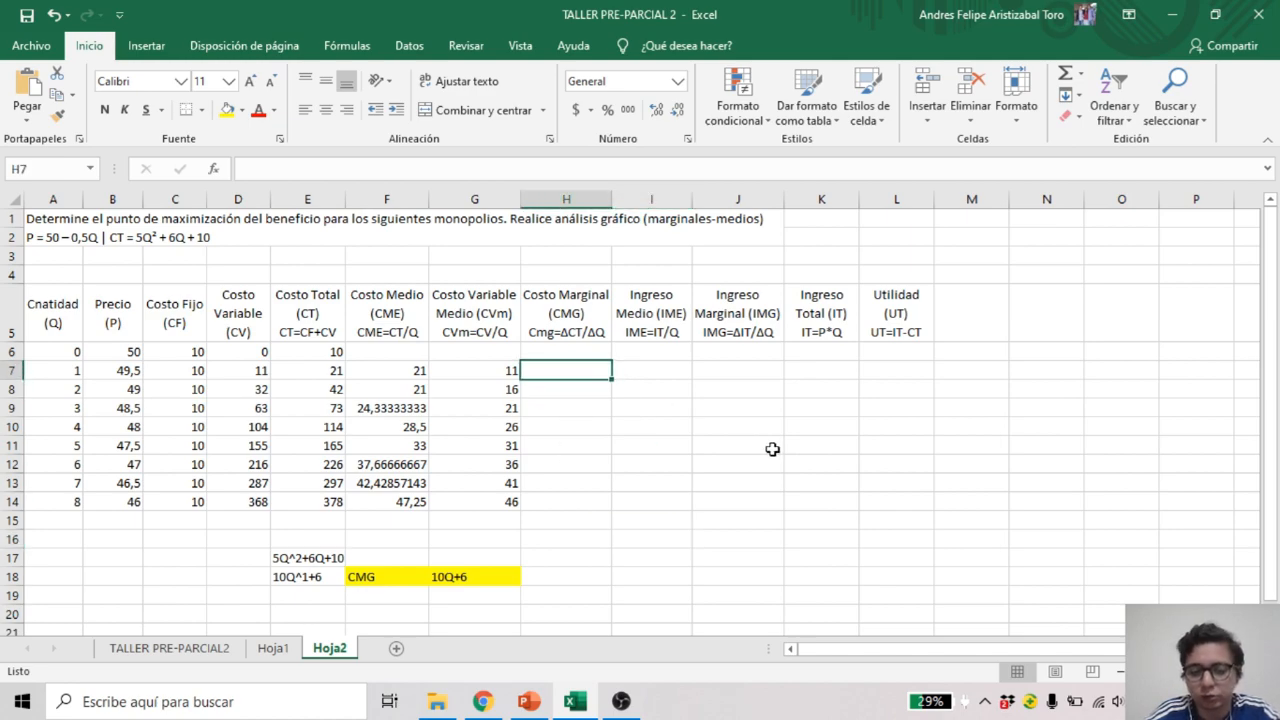
text(=)
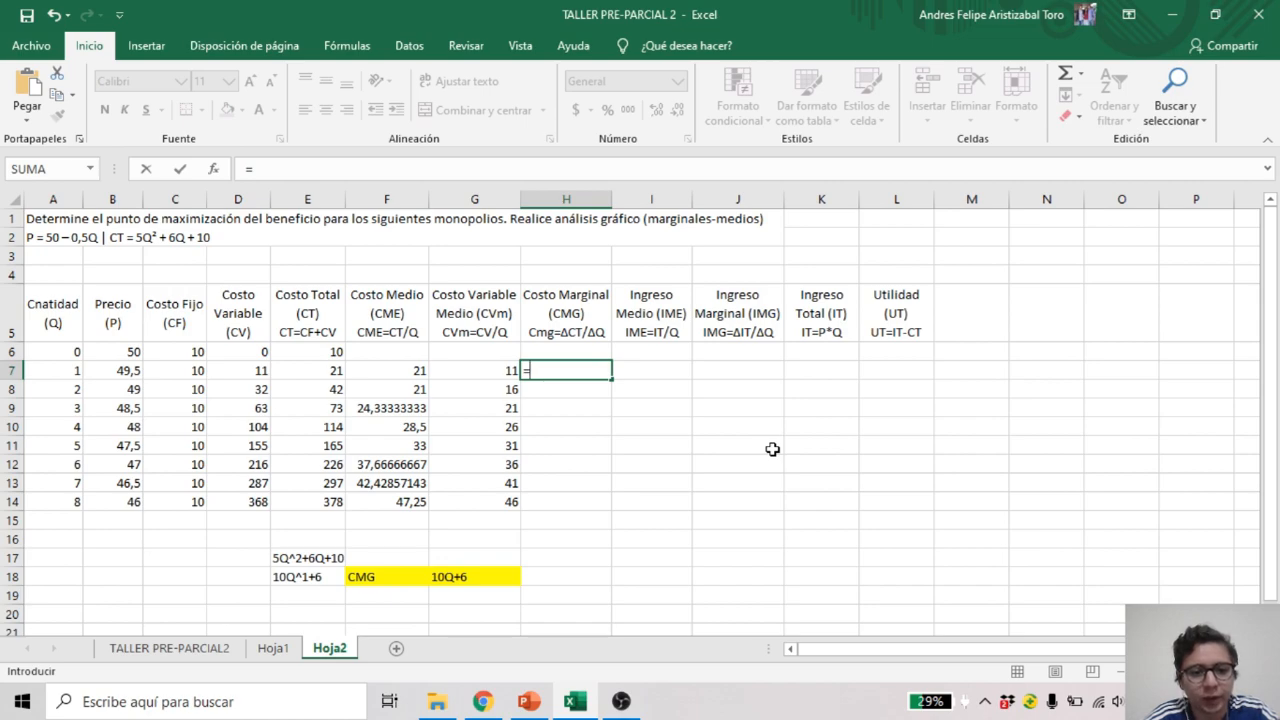
text(()
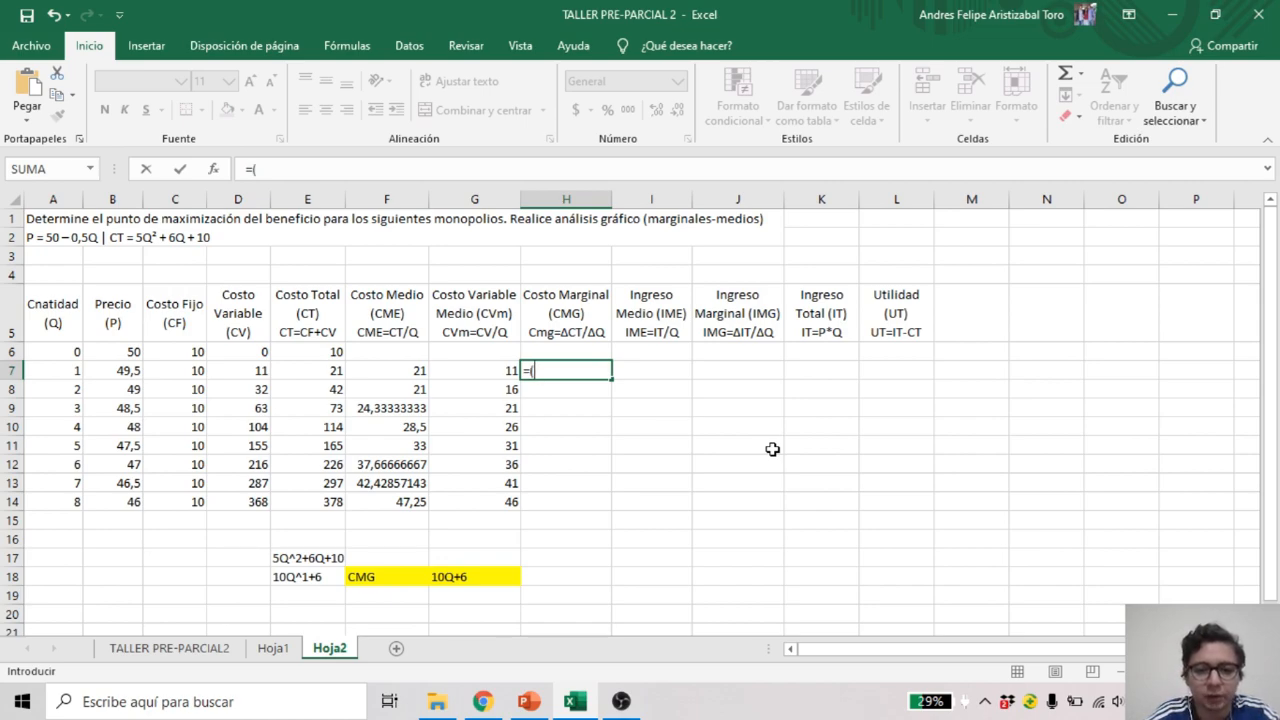
text(1)
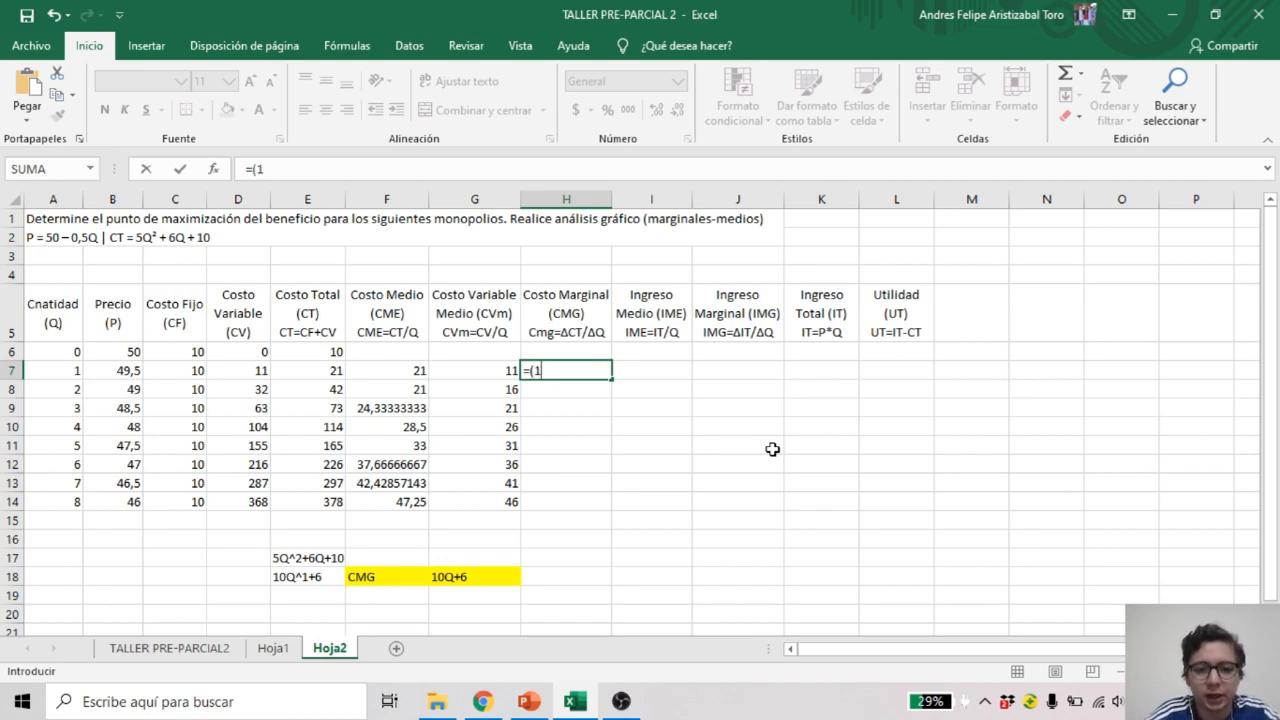
text(0*)
click(73, 371)
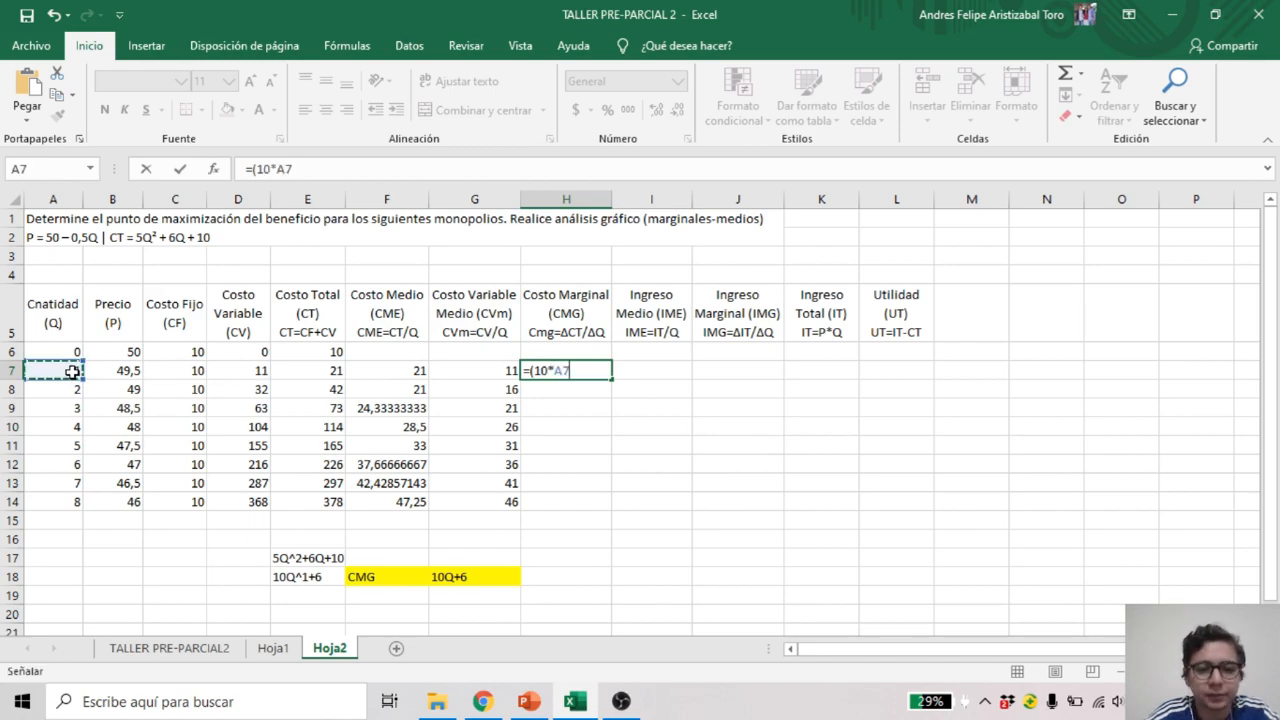
text()+6)
key(Return)
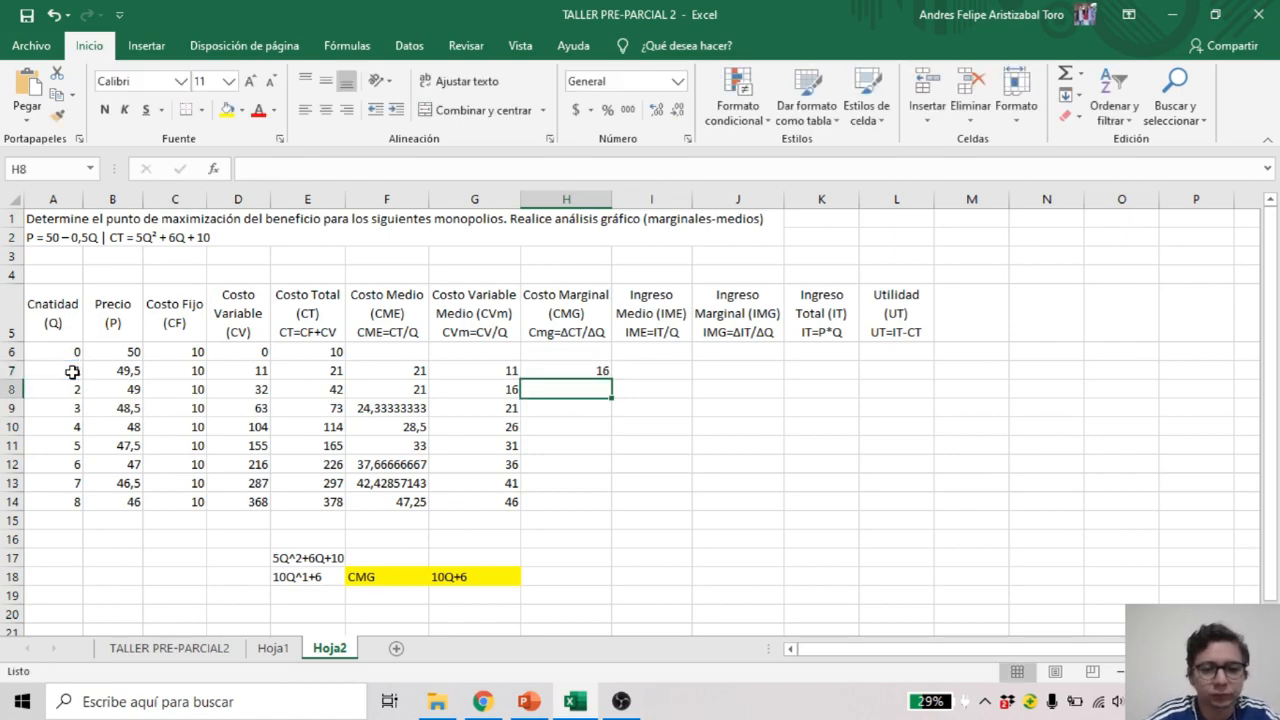
click(599, 372)
double_click(611, 380)
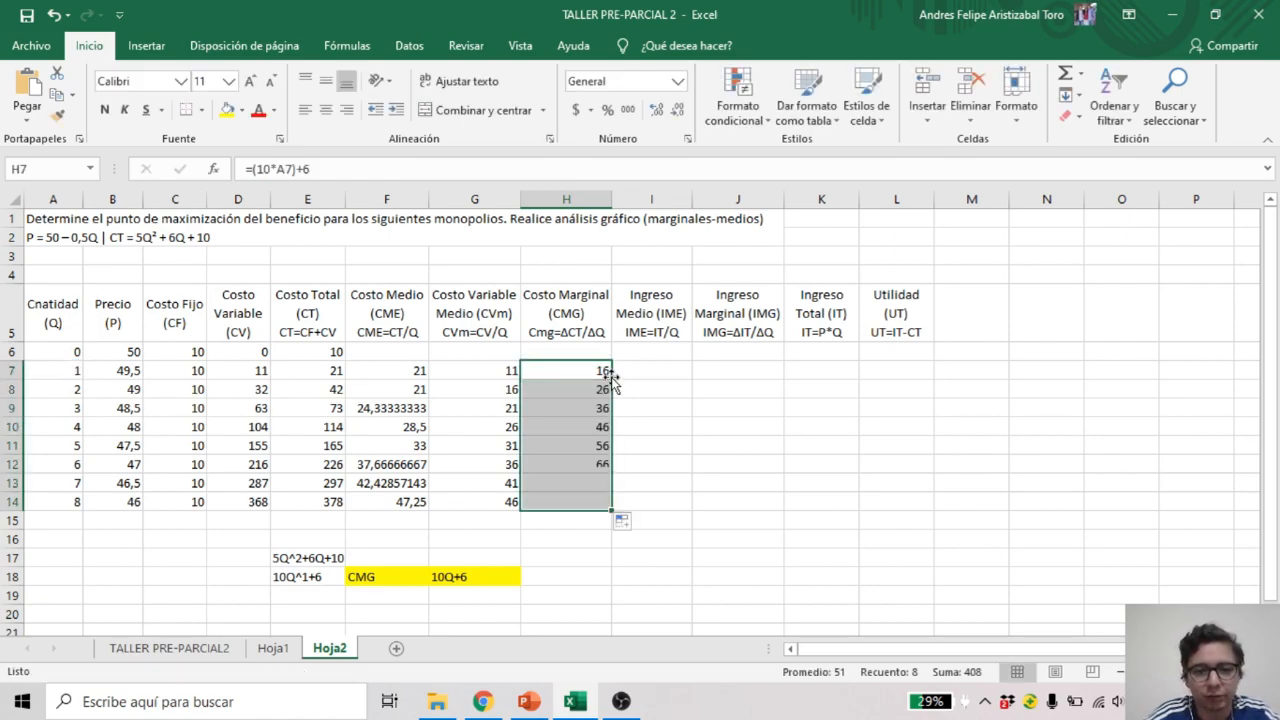
click(646, 372)
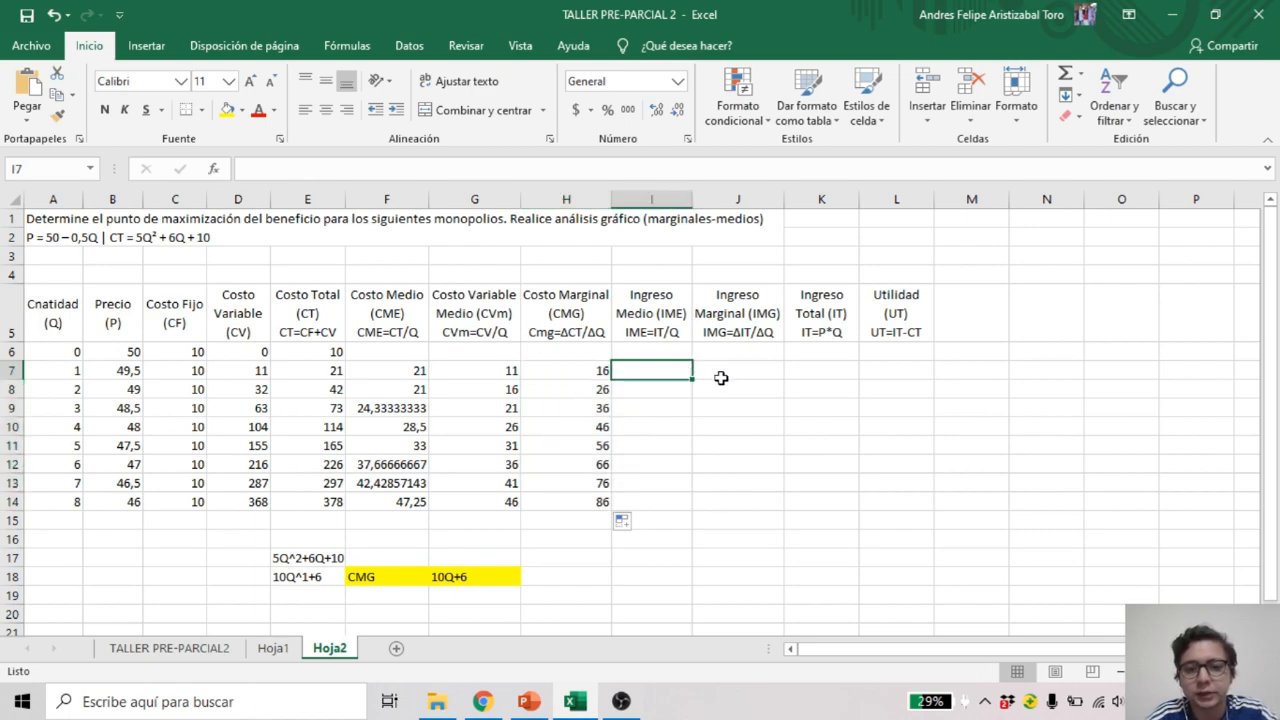
click(826, 370)
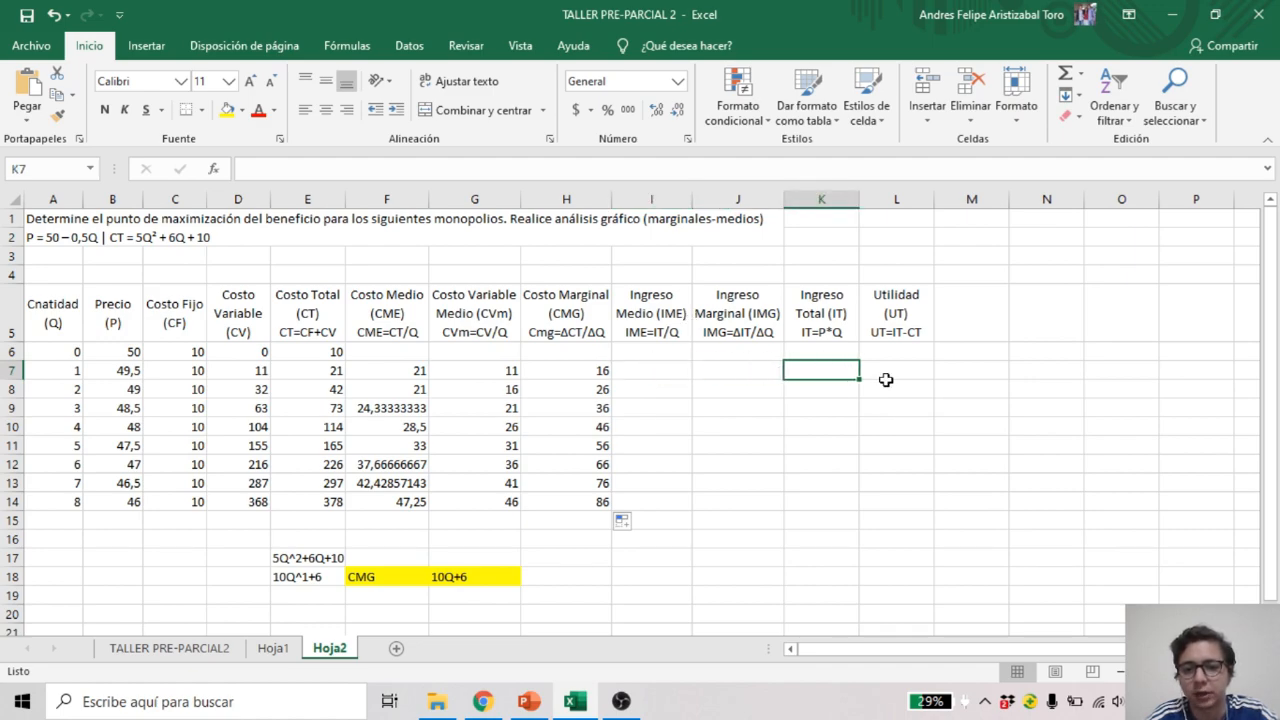
text(=)
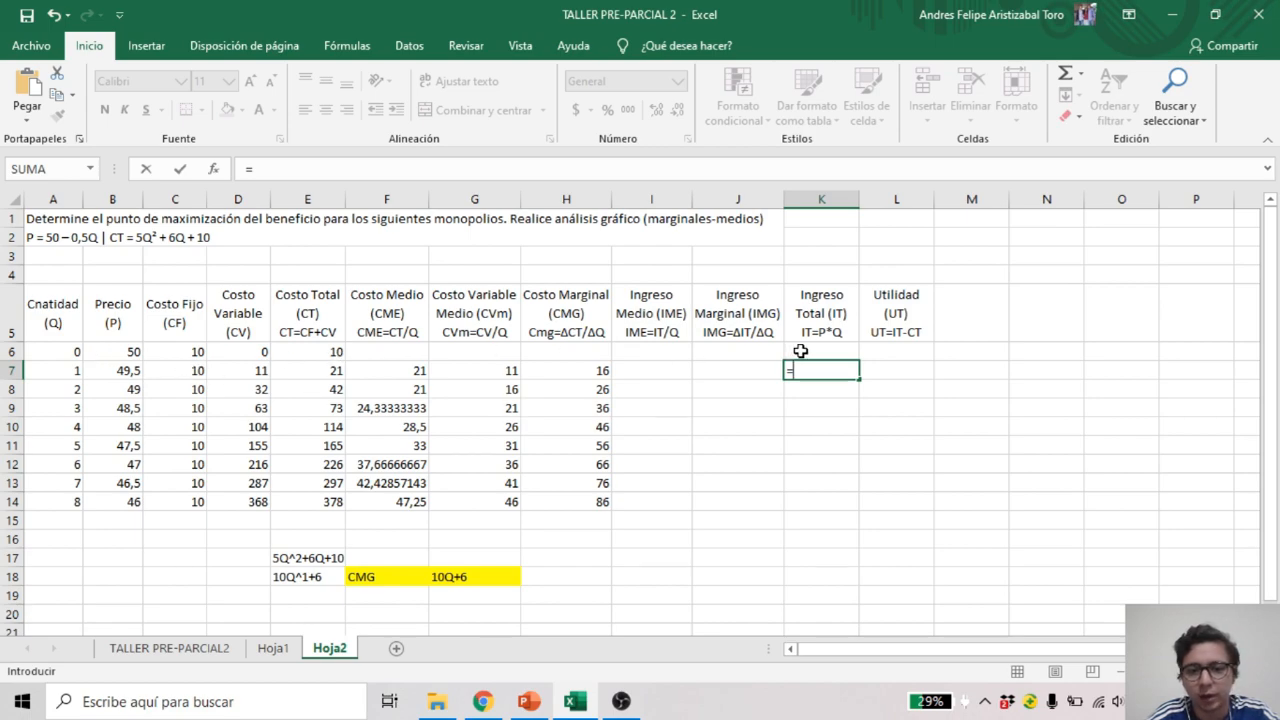
click(800, 351)
key(Escape)
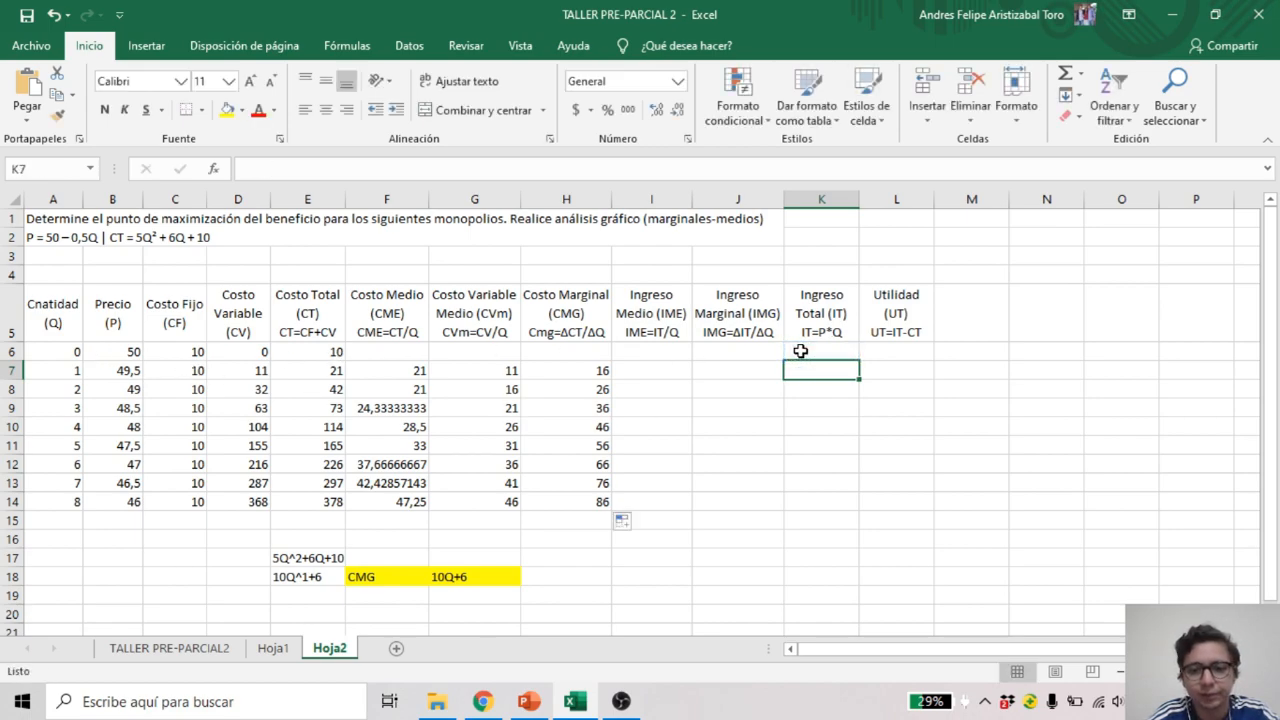
Enter the total revenue formula =B6*A6 in K6 and fill it down through K14
double_click(800, 351)
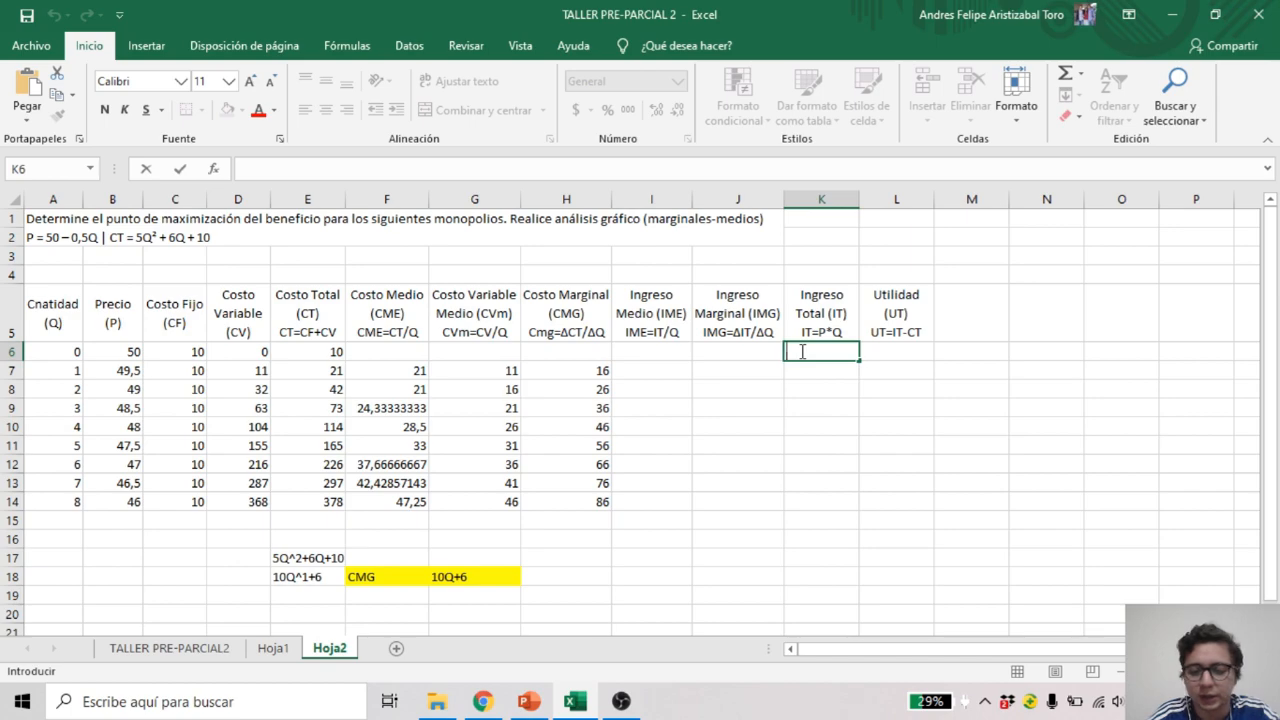
text(=)
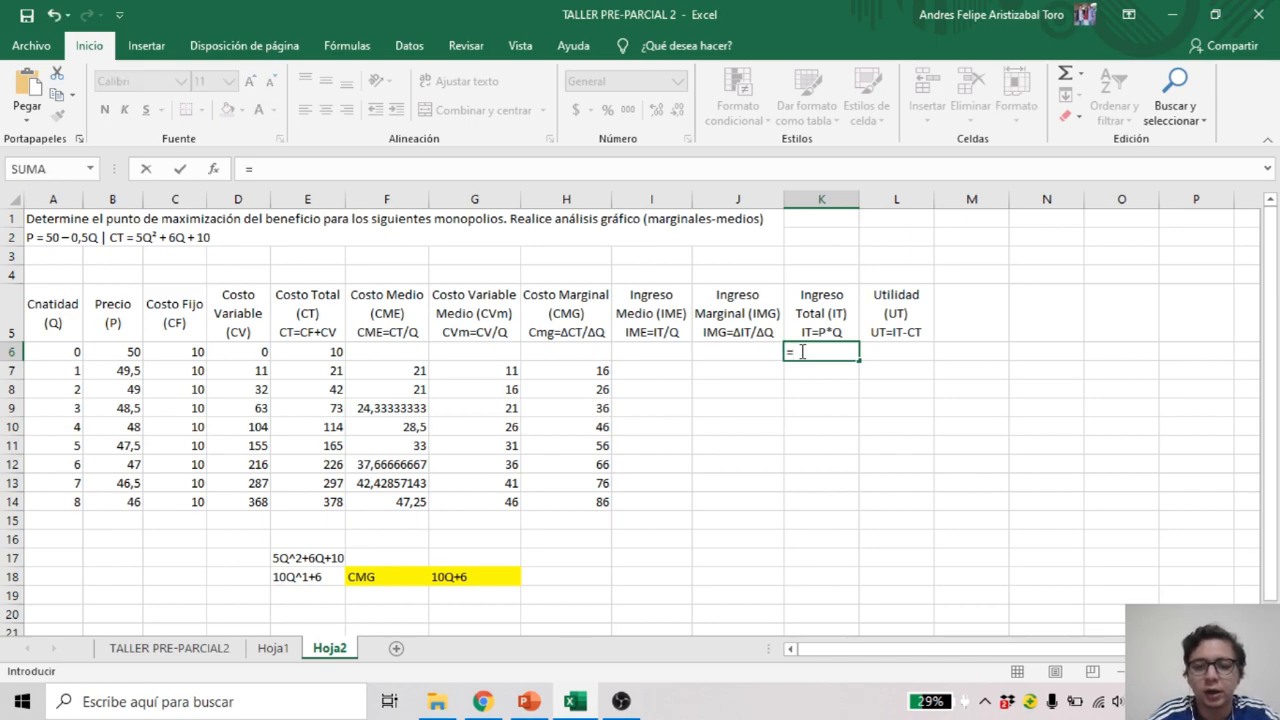
click(143, 354)
text(*)
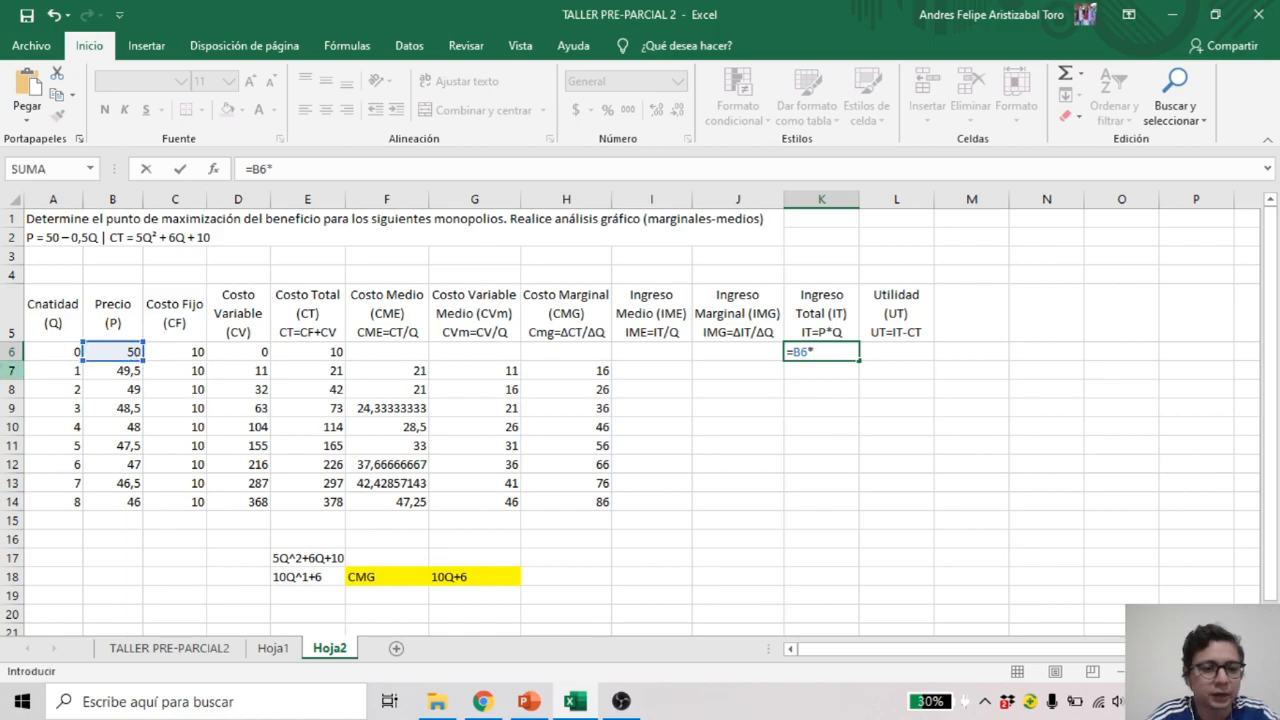
click(66, 352)
key(Return)
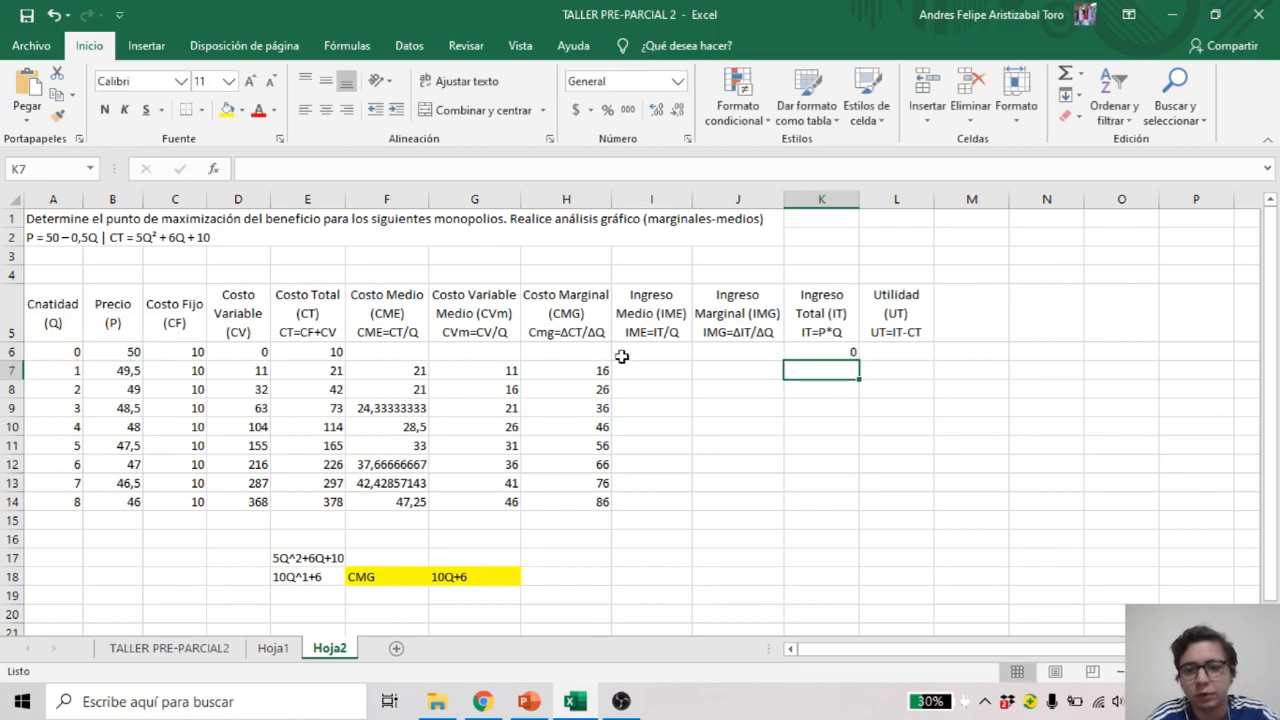
click(843, 352)
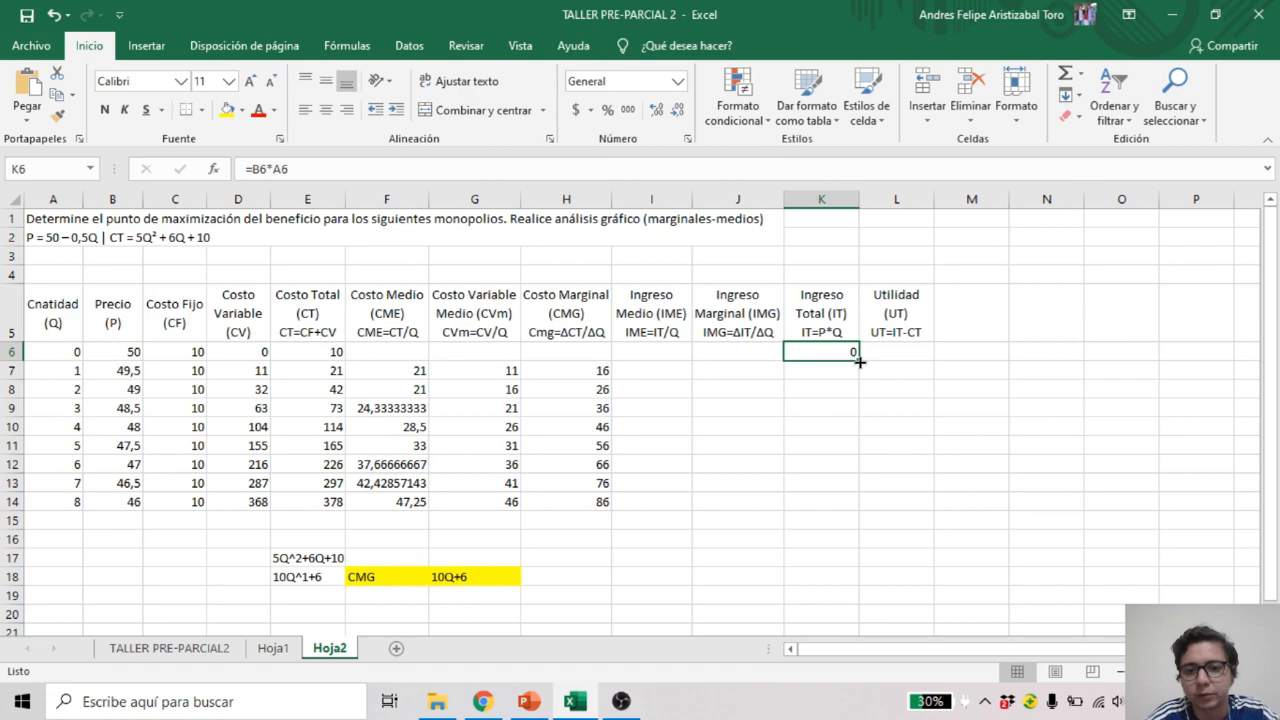
double_click(859, 362)
click(757, 440)
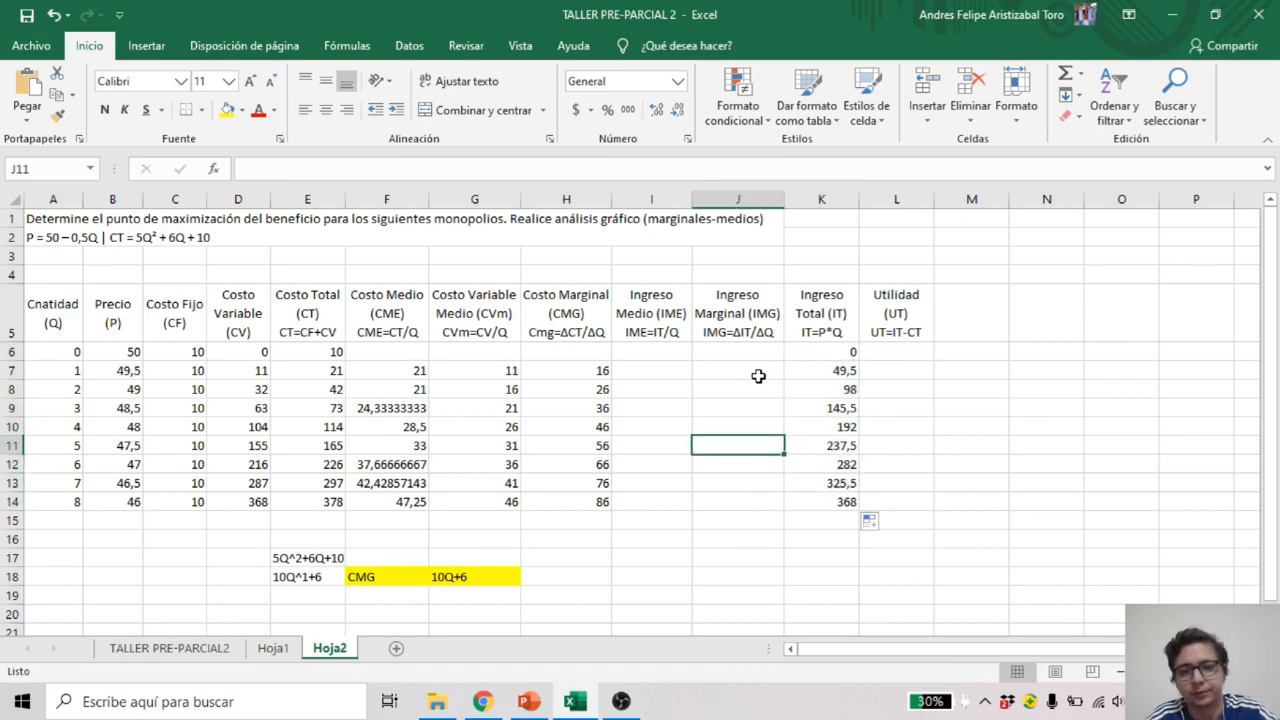
Enter the average revenue formula =K7/A7 in I7 and fill it down through I14
click(658, 370)
text(=)
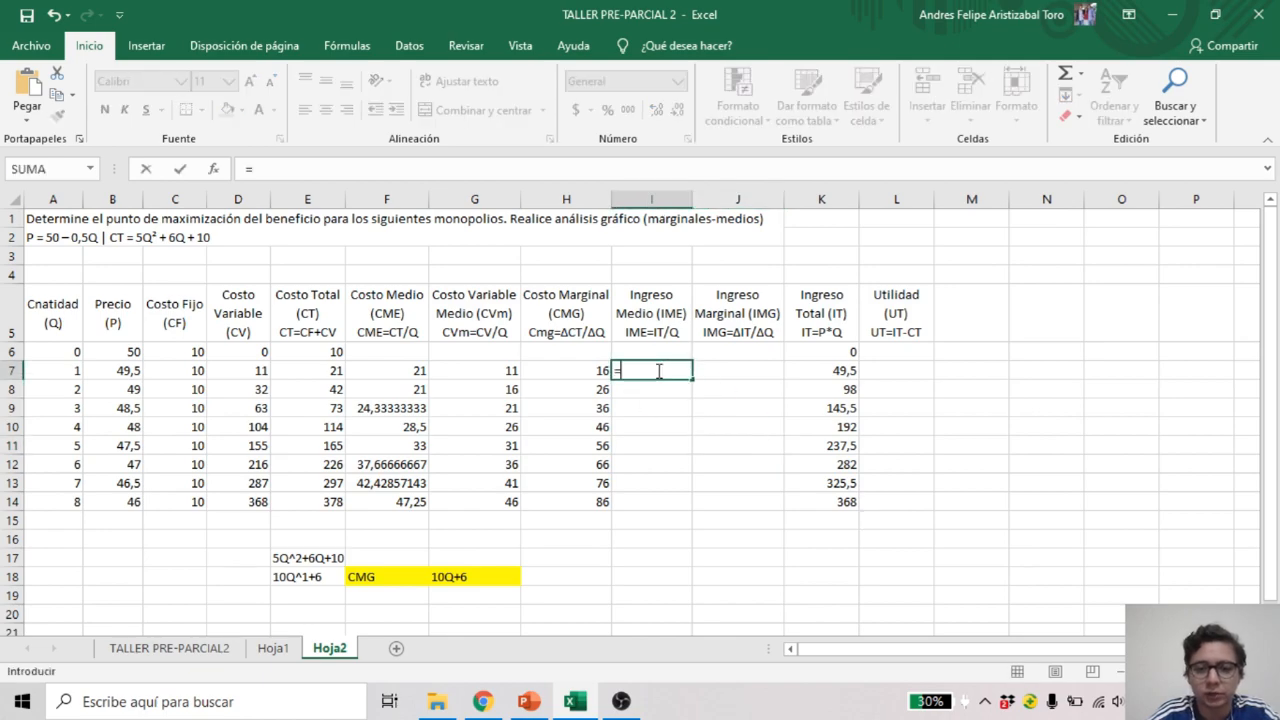
click(848, 371)
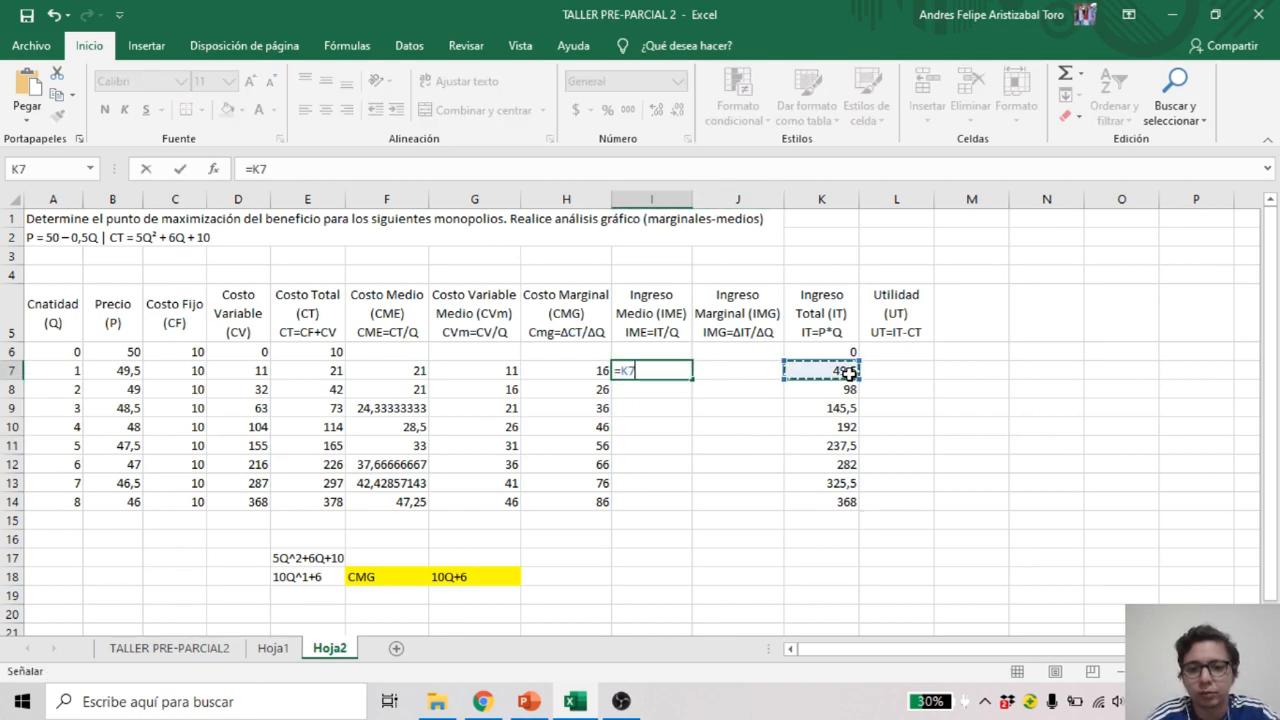
text(/)
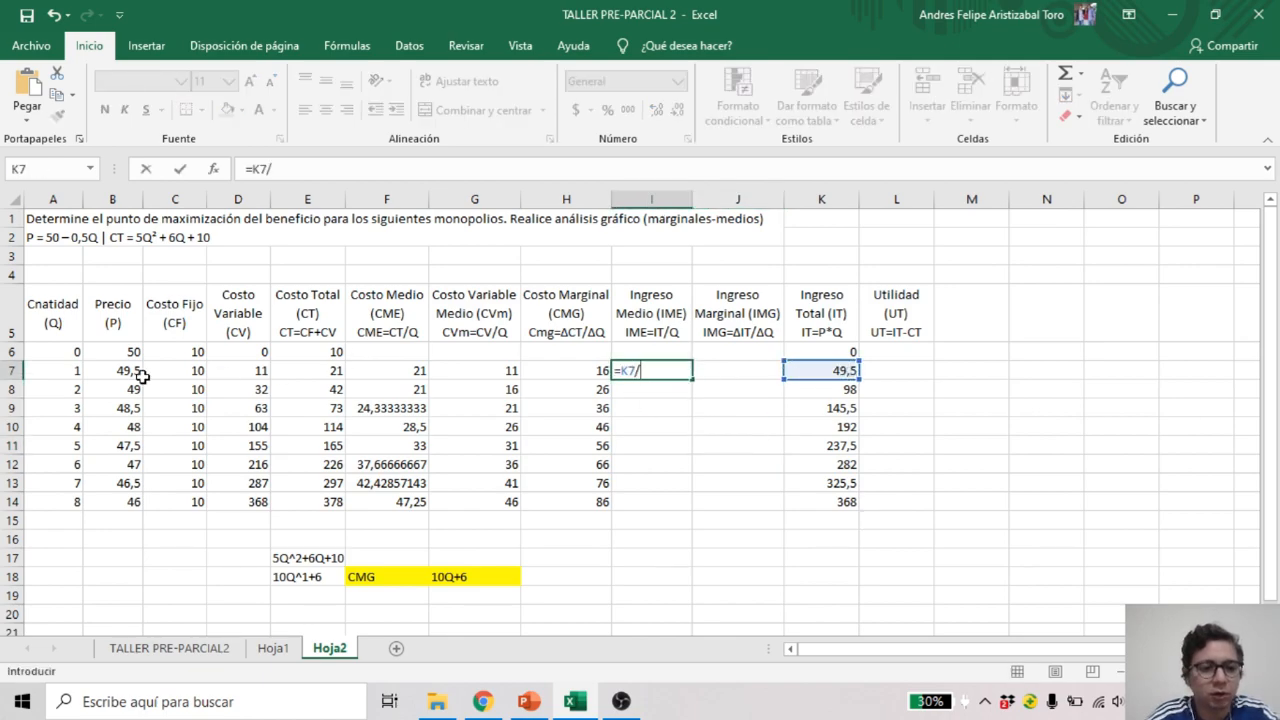
click(80, 371)
key(Return)
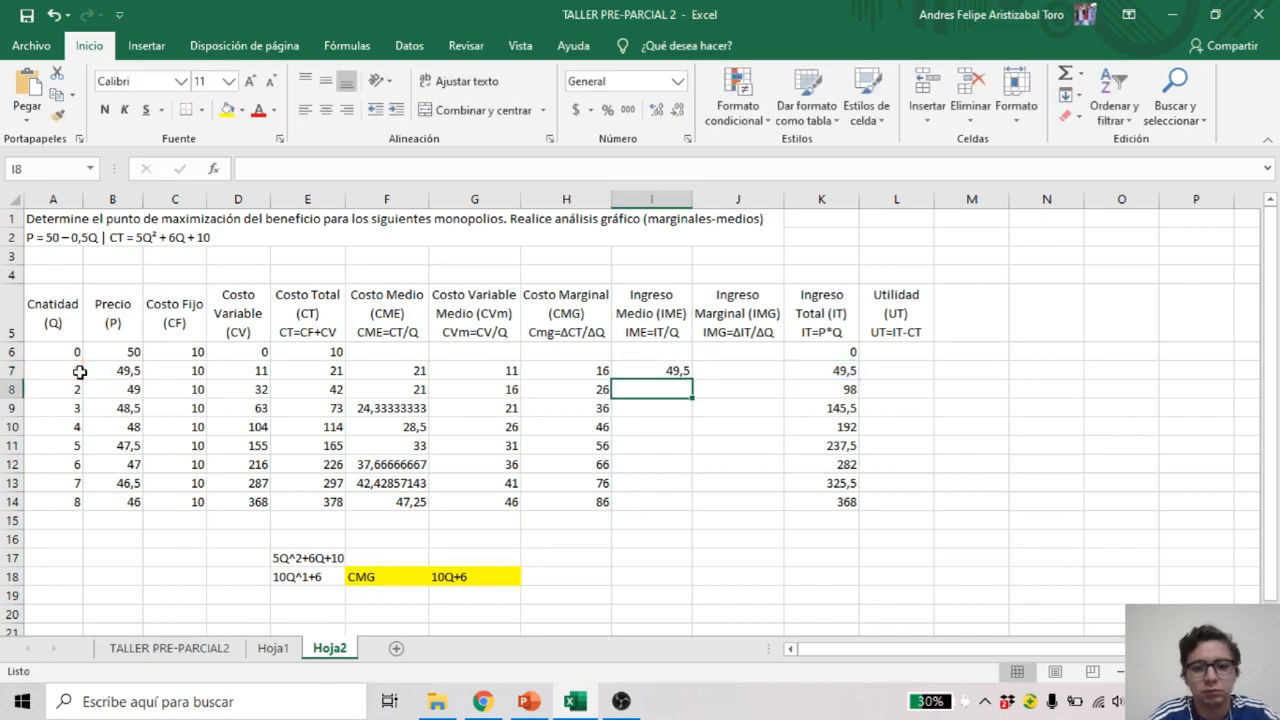
click(688, 374)
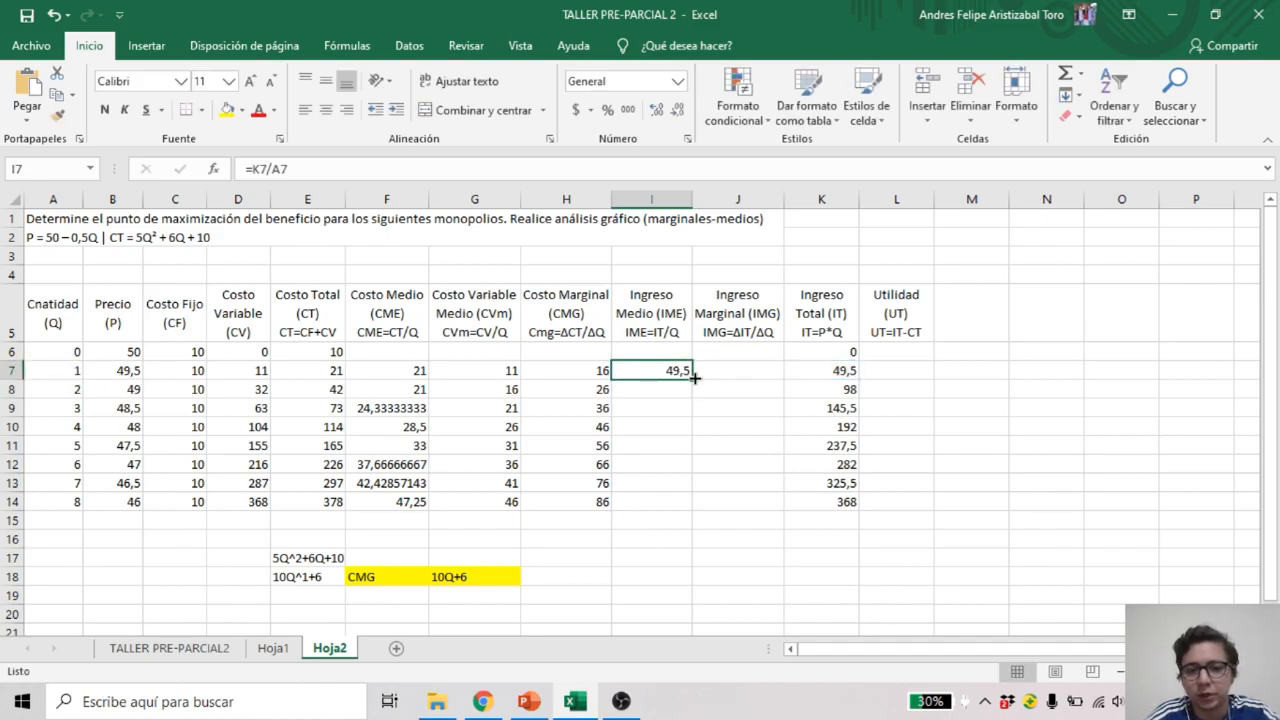
double_click(694, 377)
click(782, 372)
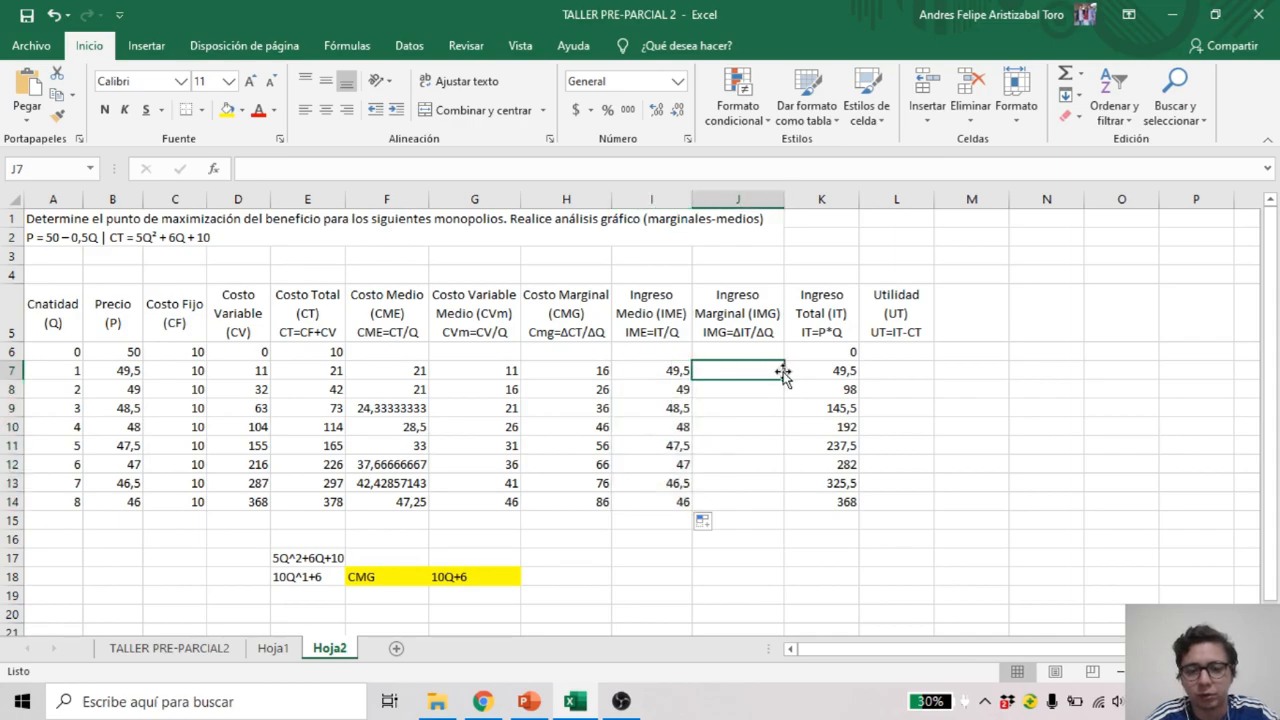
text(=)
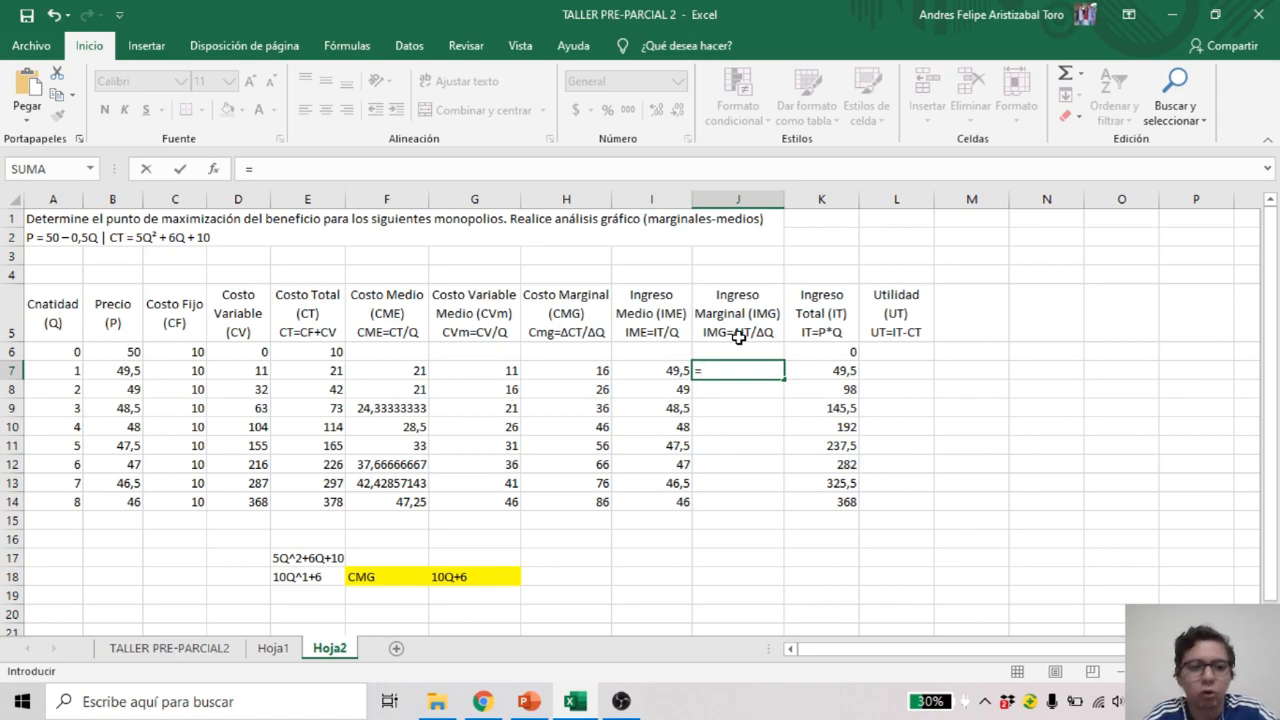
click(624, 590)
key(Escape)
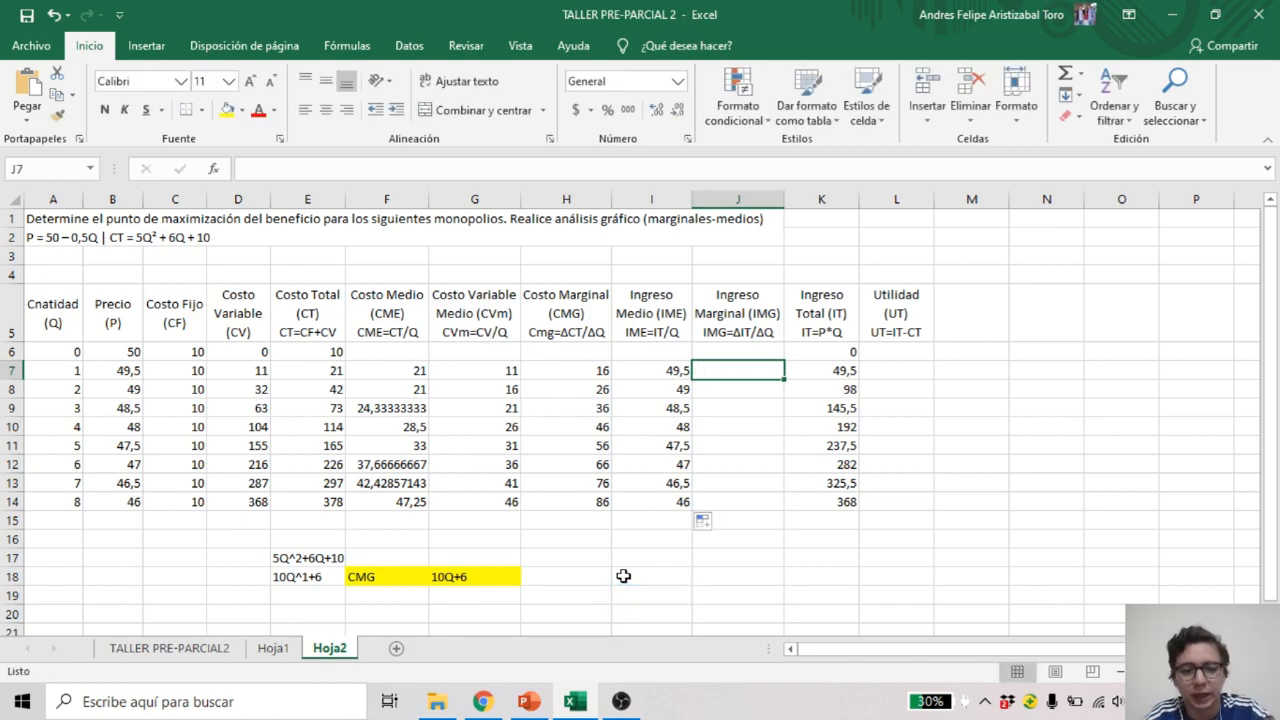
Write the marginal revenue definition Img=IT' in I17, below the table
click(623, 576)
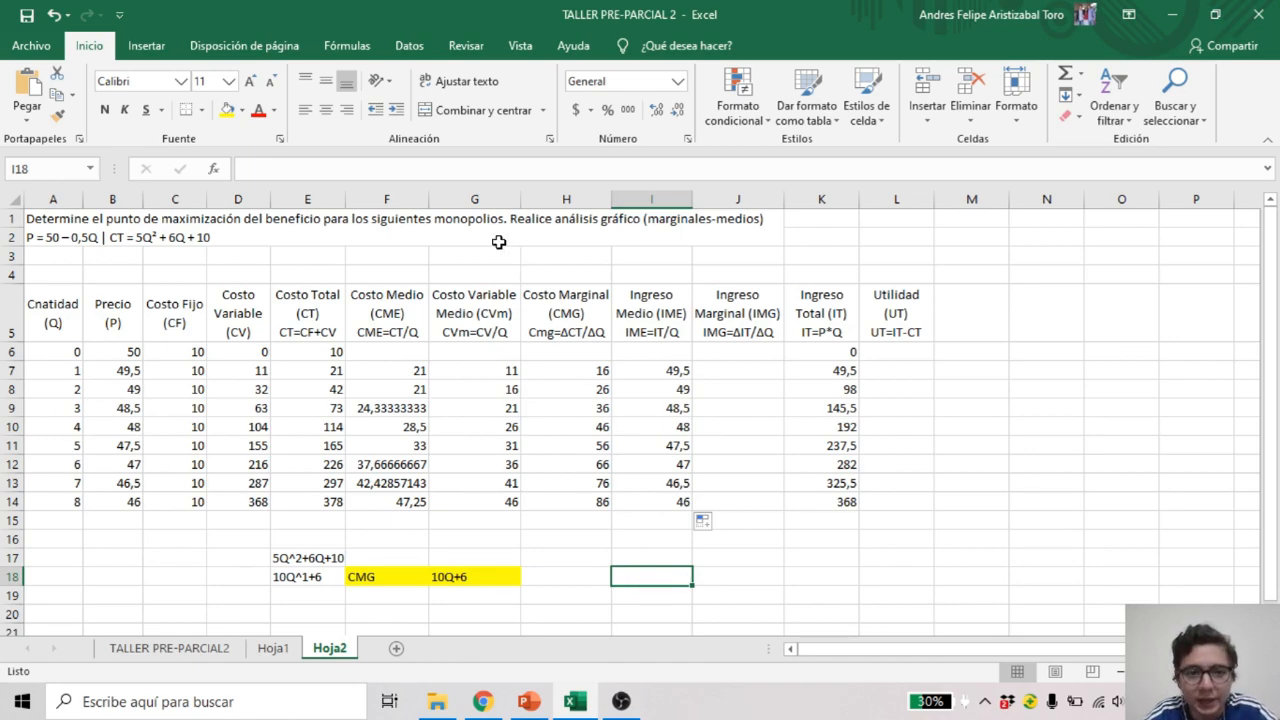
click(629, 562)
text(I)
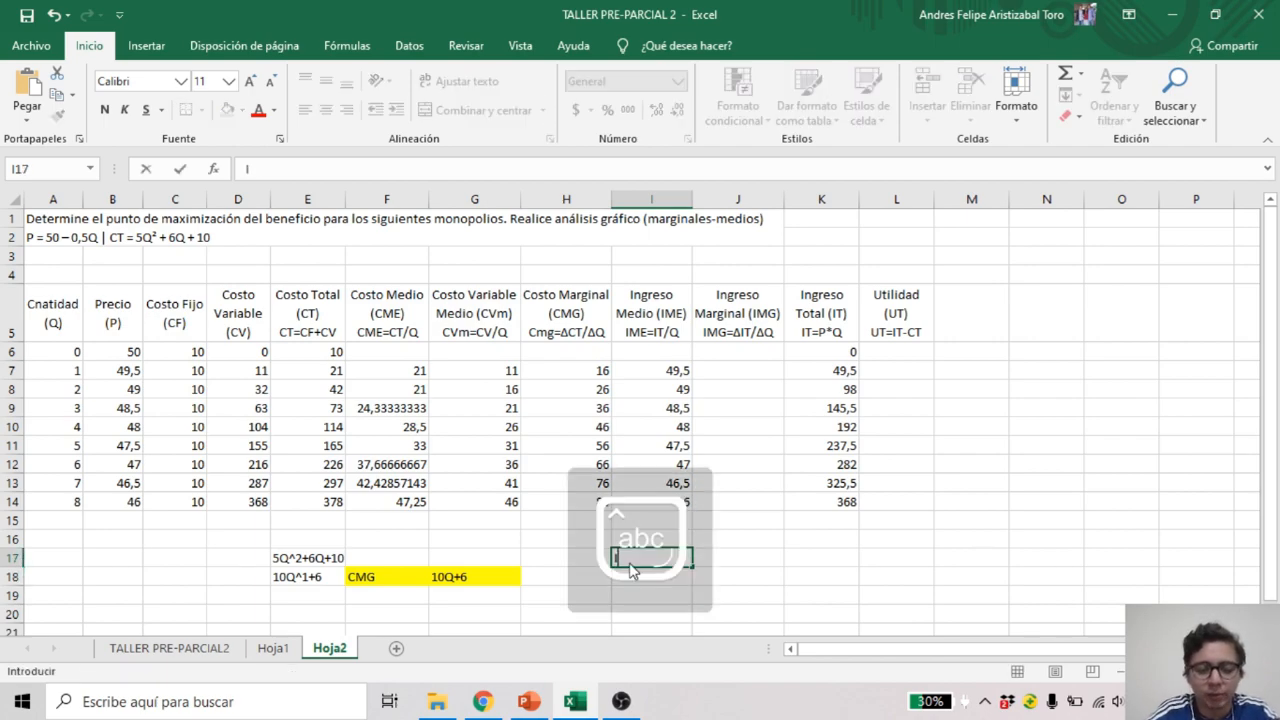
text(mg=)
key(Caps_Lock)
text(IT)
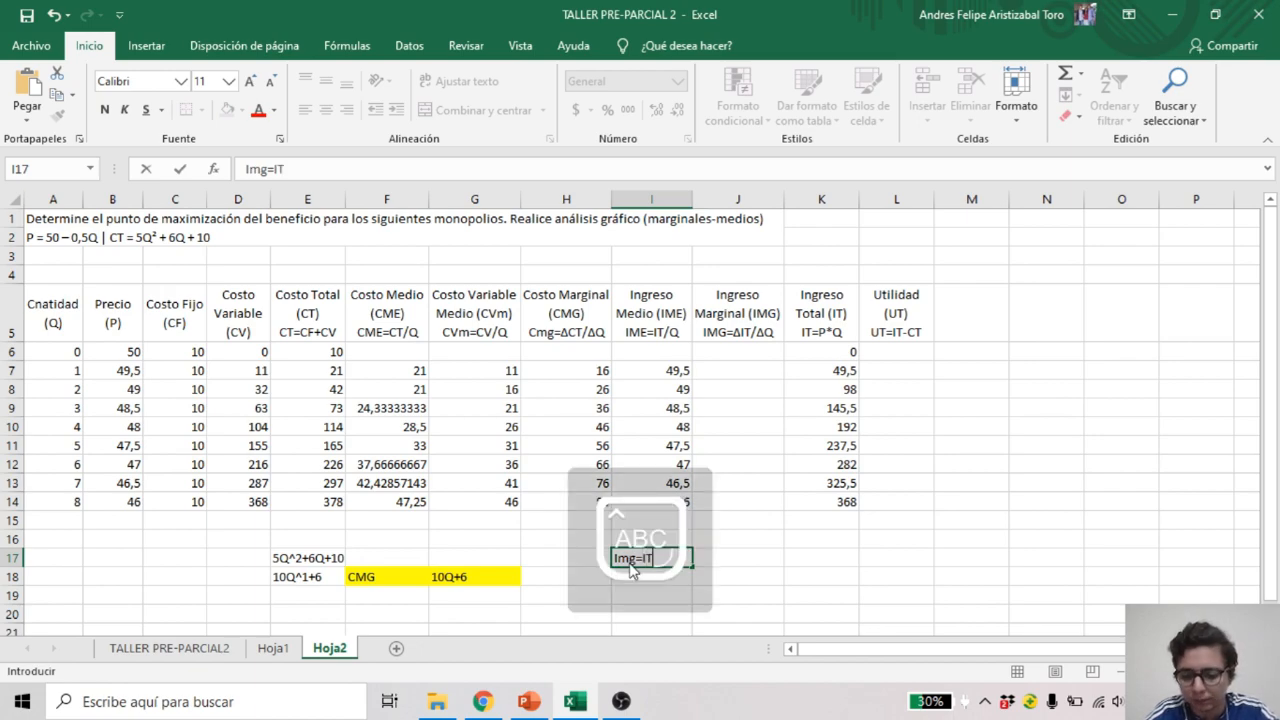
text(')
click(737, 570)
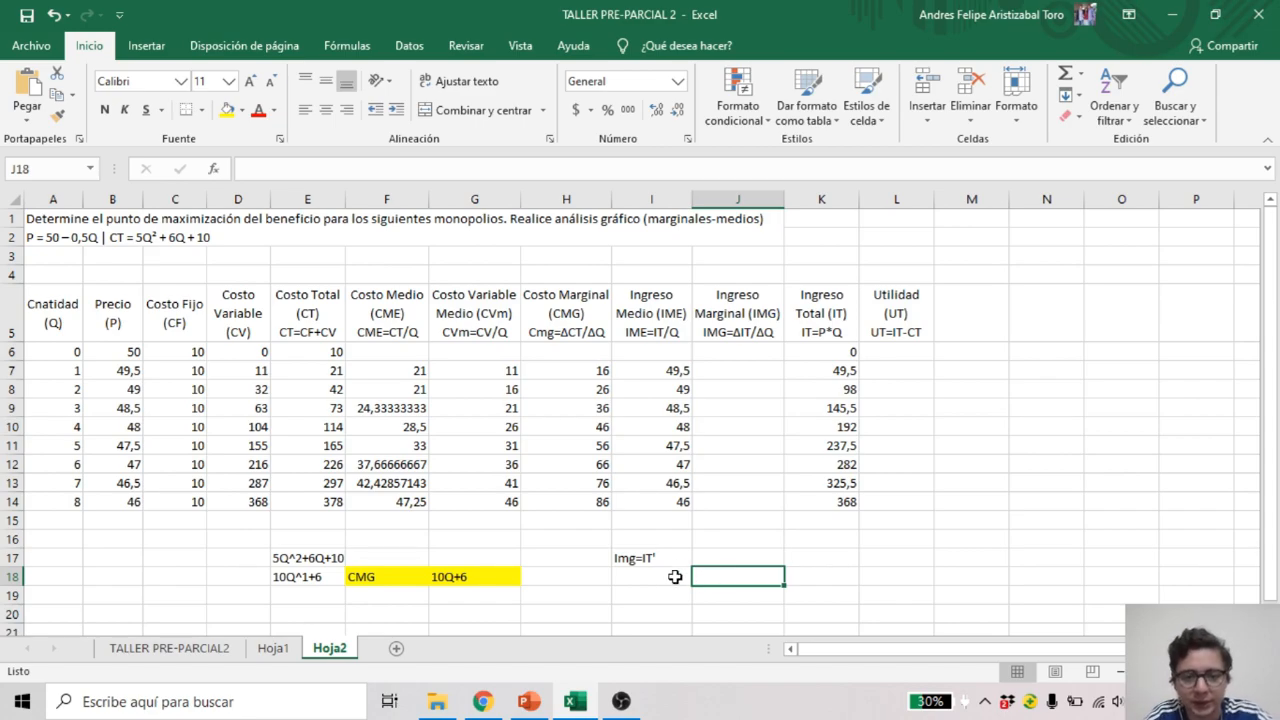
Write the total revenue definition IT=P*Q in I18
click(747, 554)
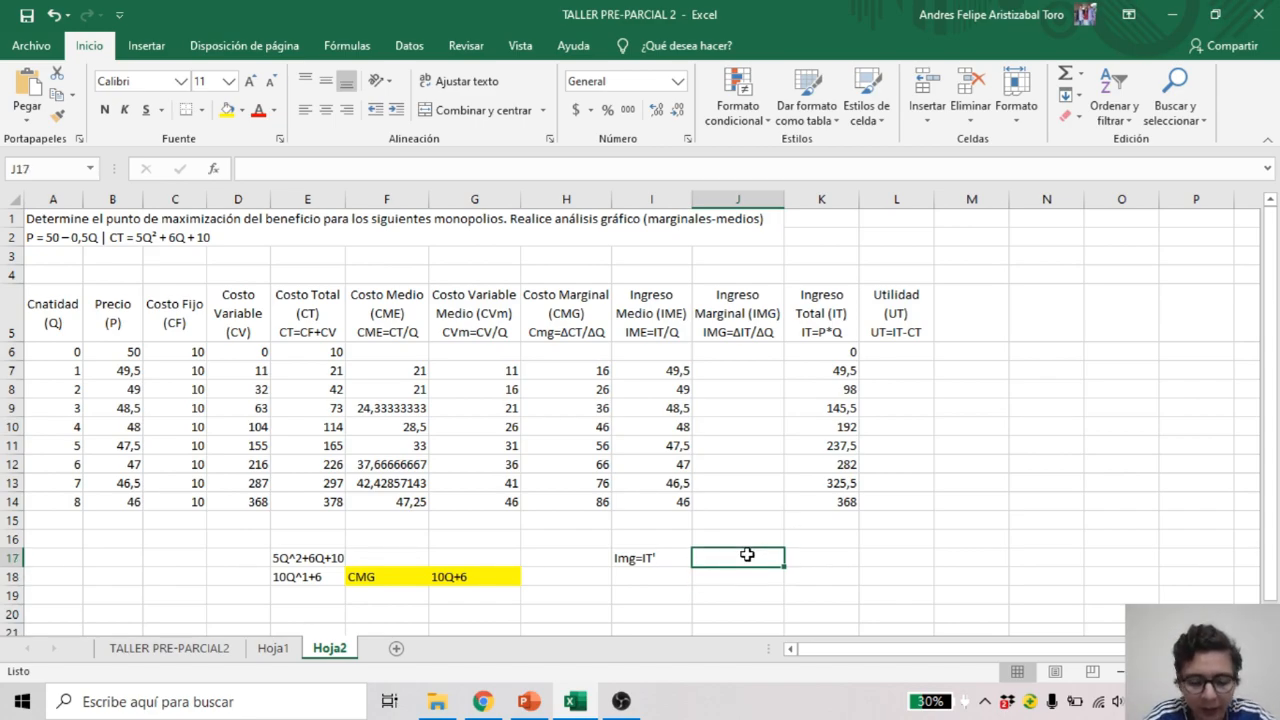
key(Down)
key(Left)
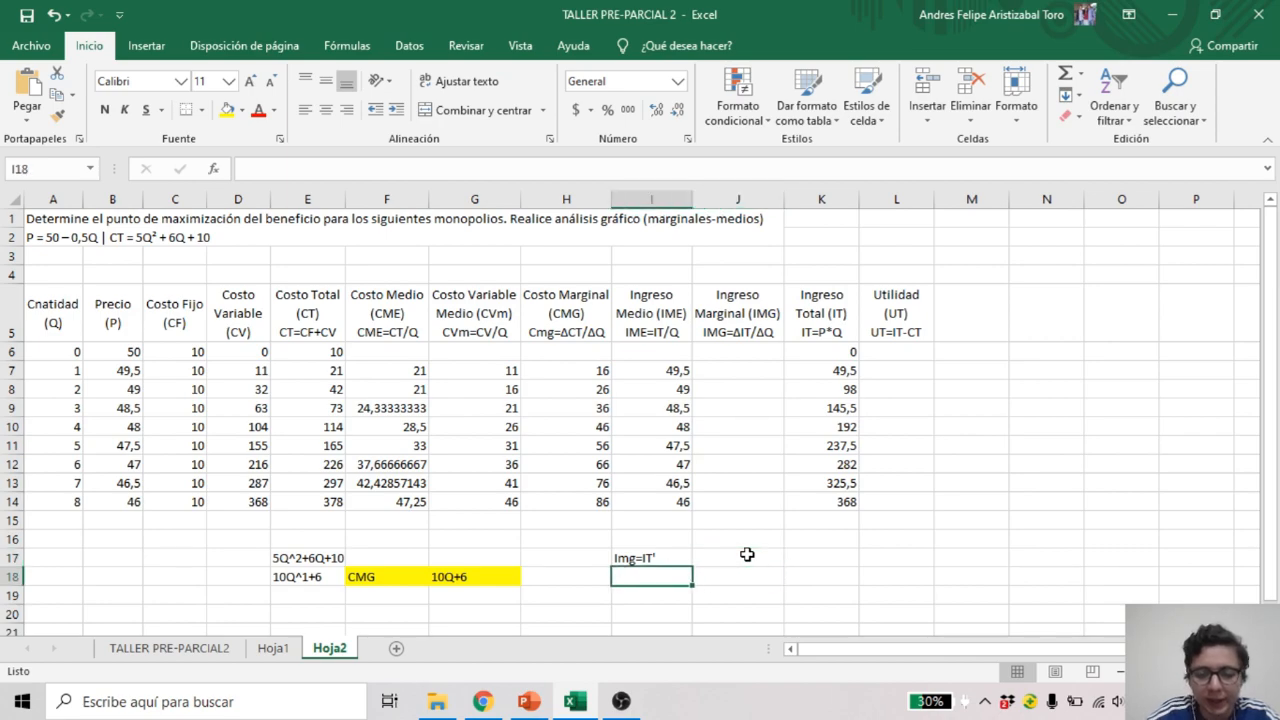
text(IT=P*)
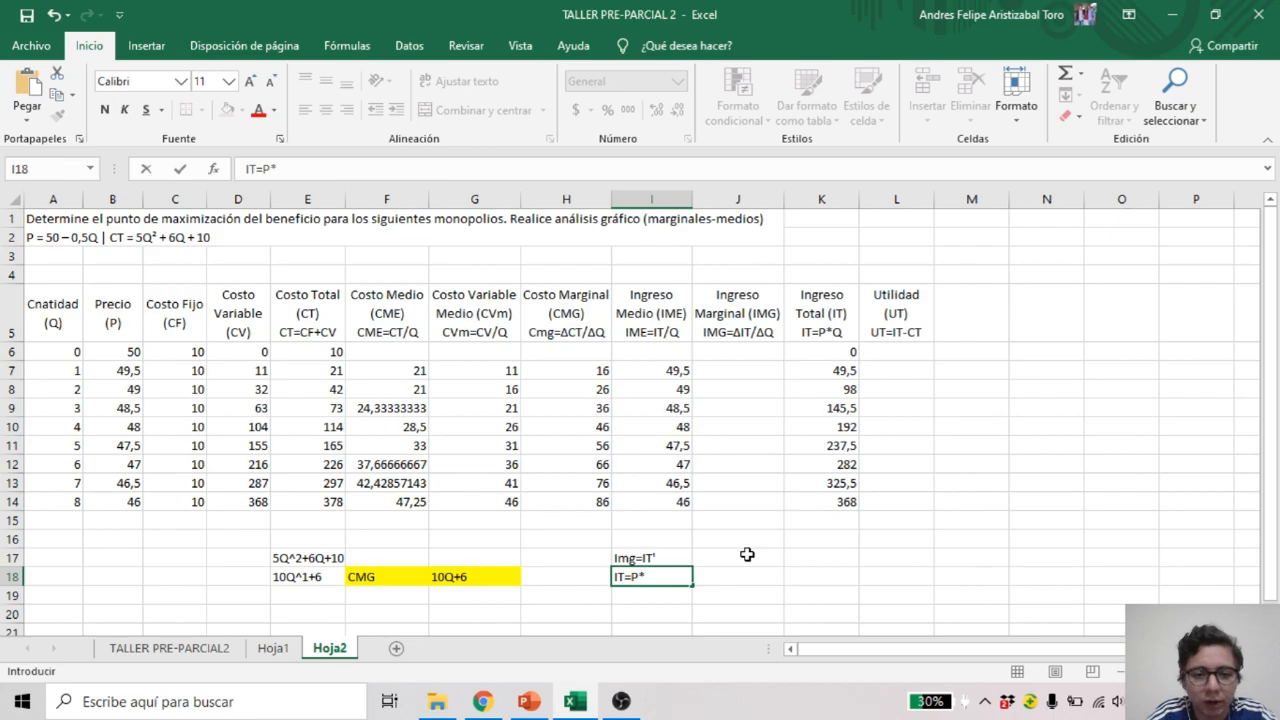
text(Q)
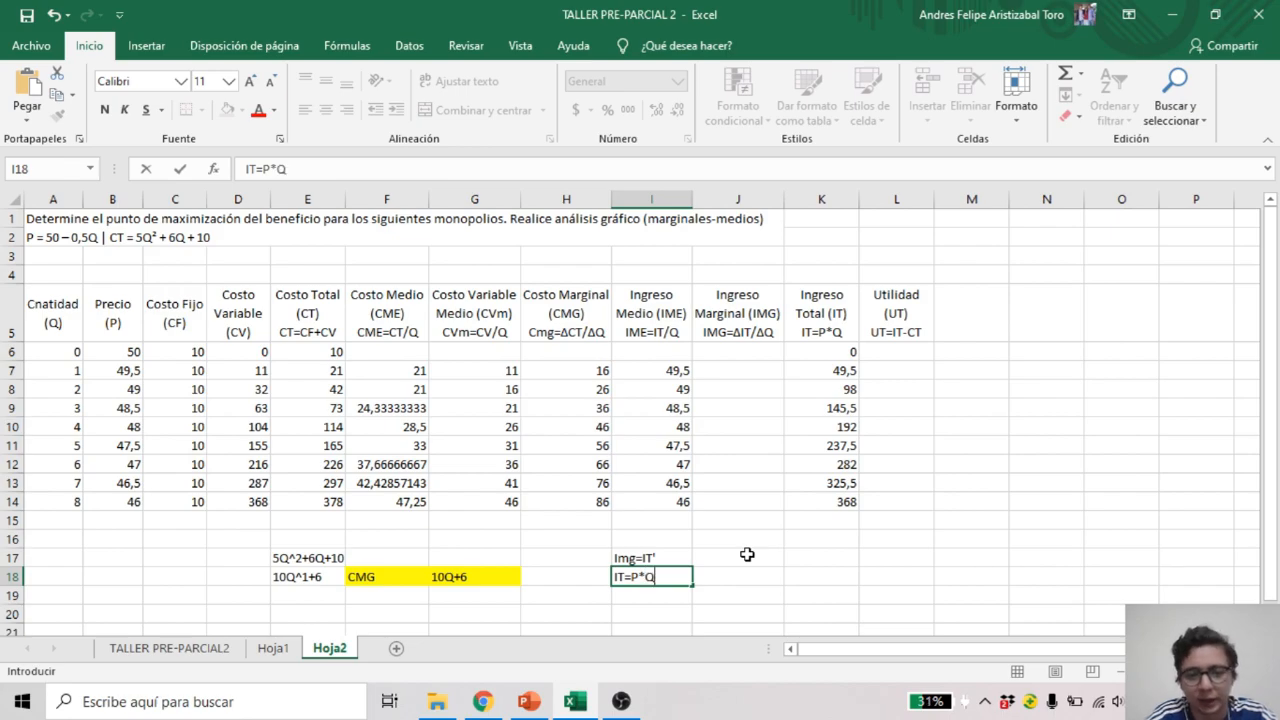
click(695, 597)
Enter the total revenue expression (50-0,5Q)*Q in J18, substituting the price function from the problem statement
click(238, 312)
click(64, 242)
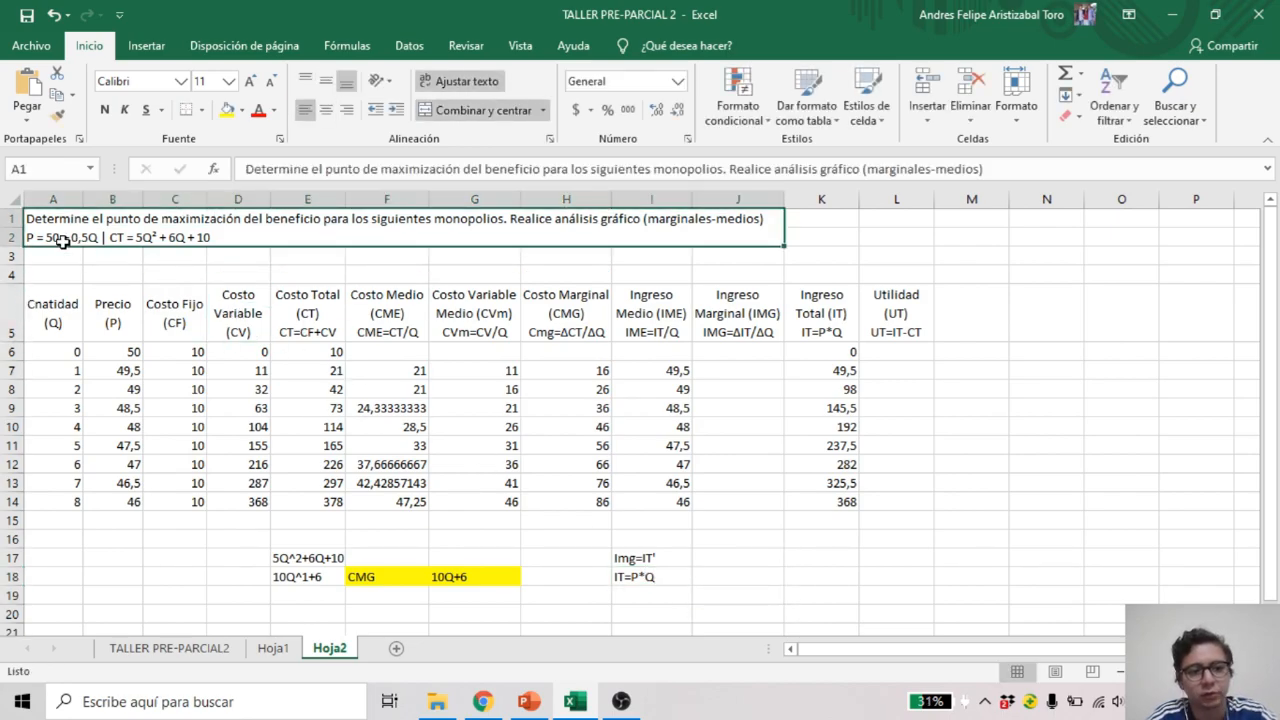
click(735, 580)
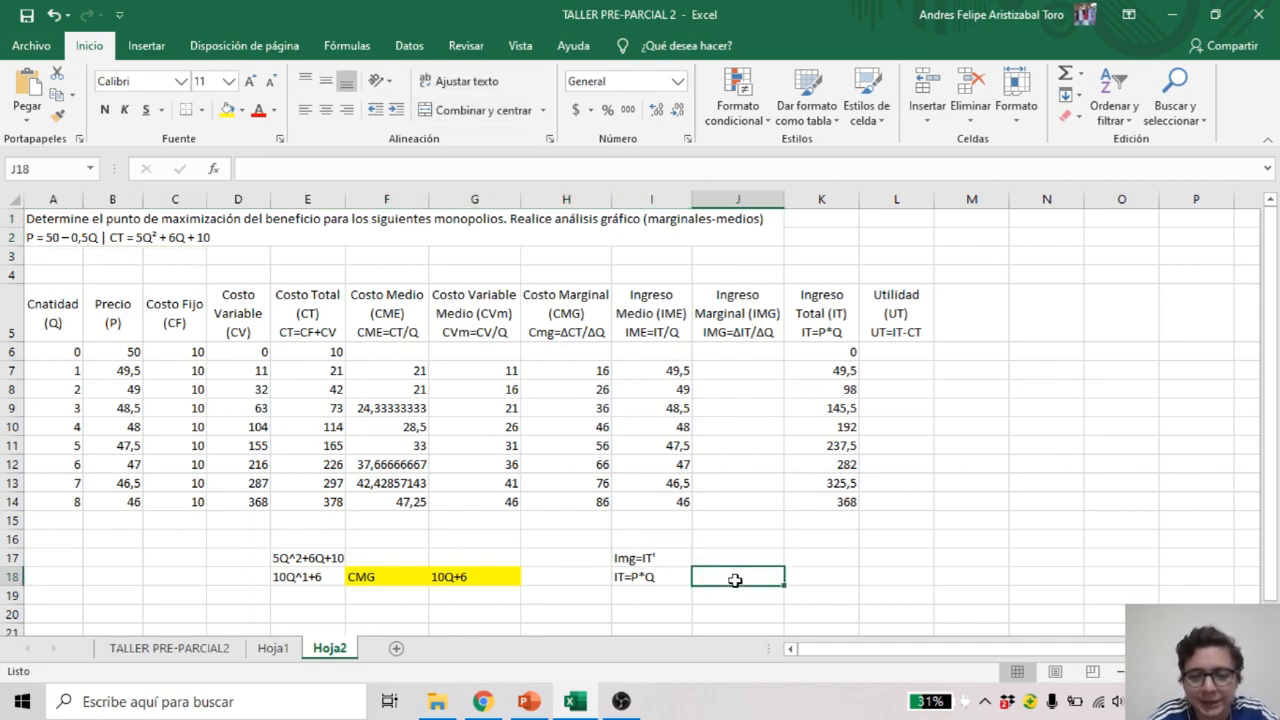
text(()
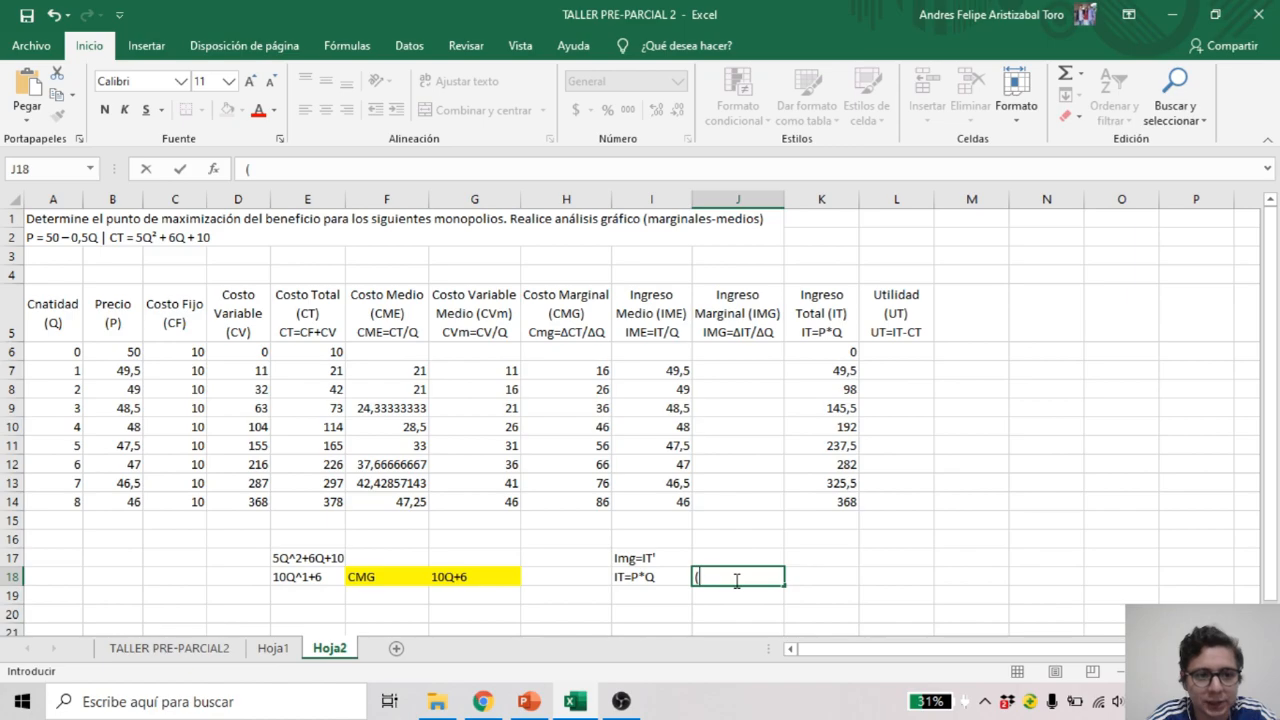
text(50)
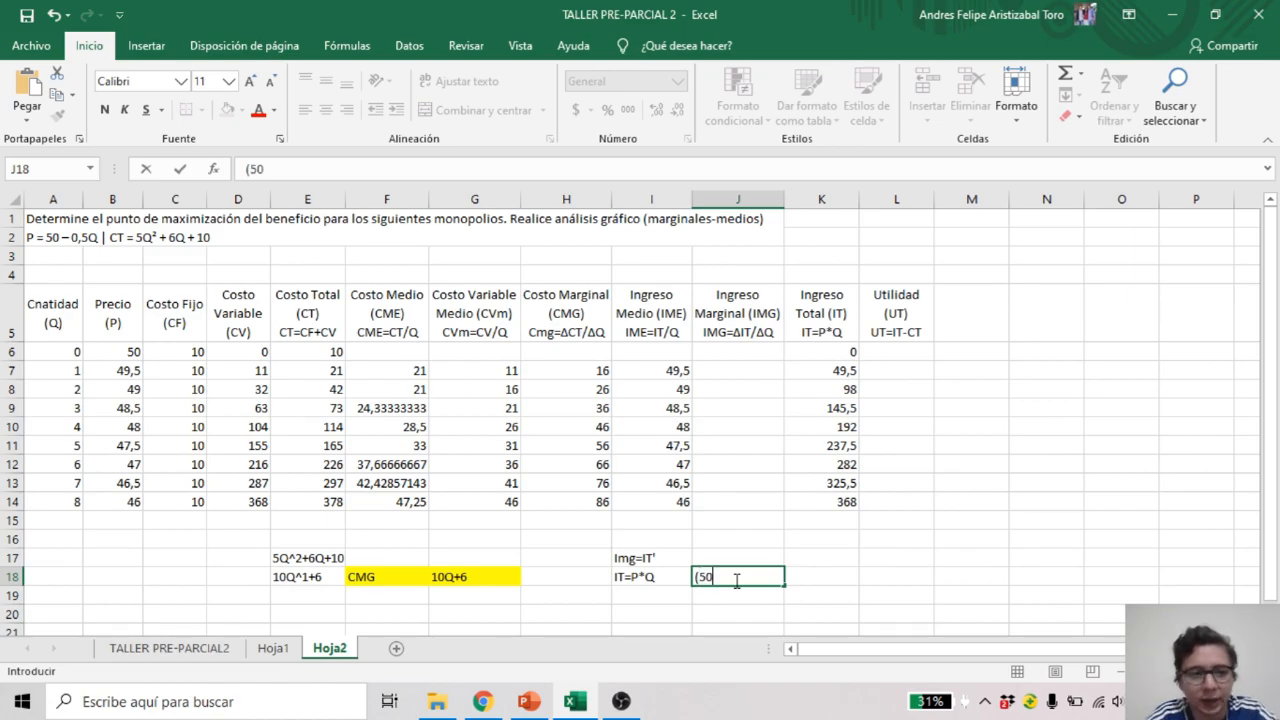
text(-0,)
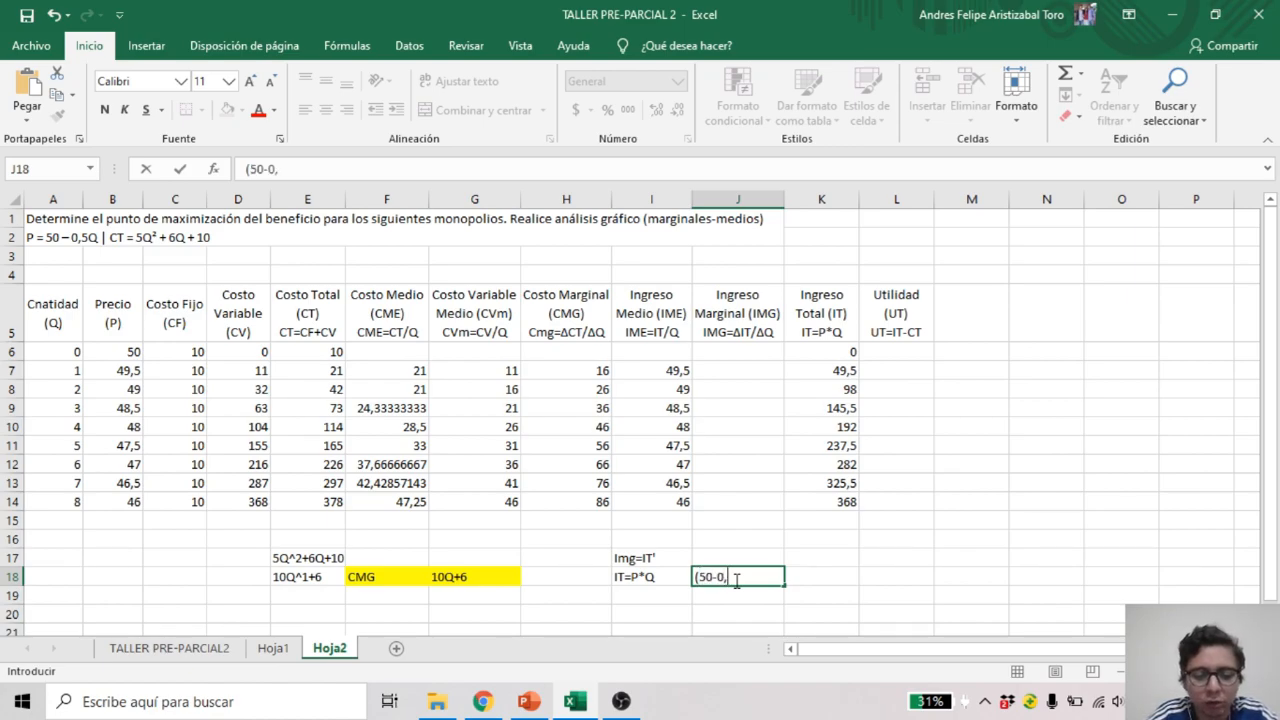
text(5Q))
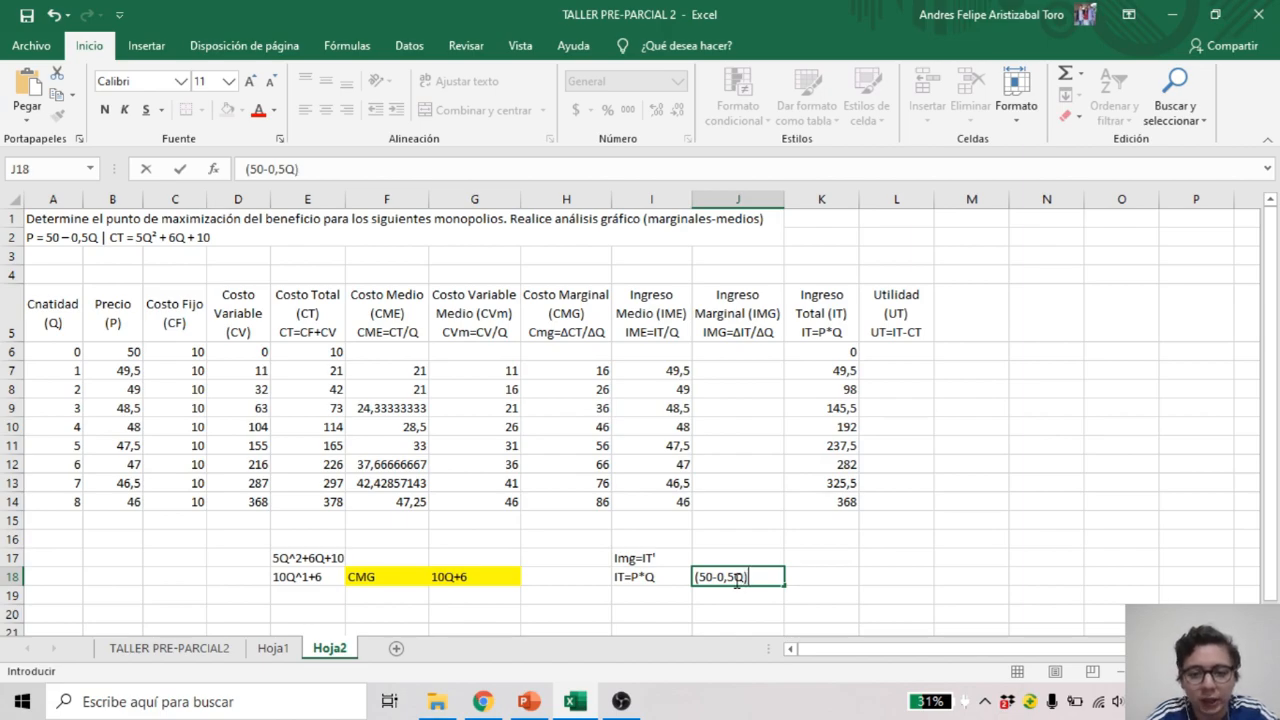
text(*)
text(Q)
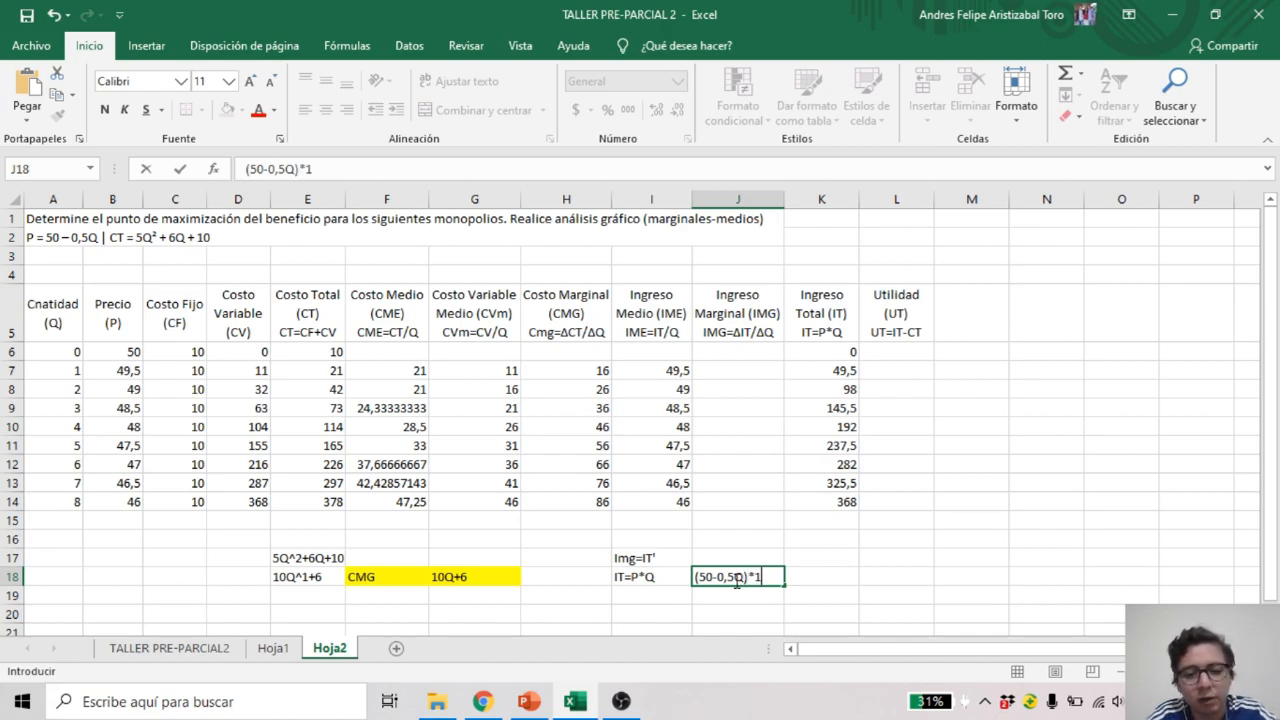
click(856, 576)
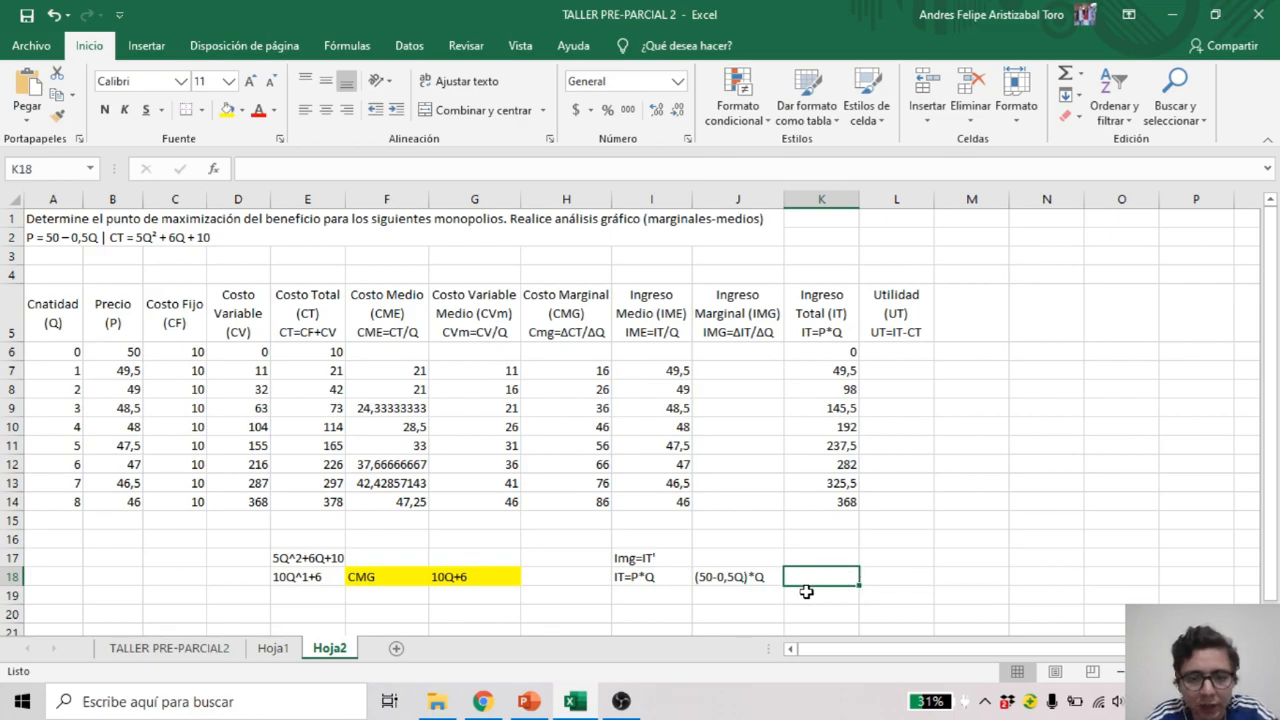
Write the expanded total revenue expression 50Q-0,5Q^2 in J19
click(713, 599)
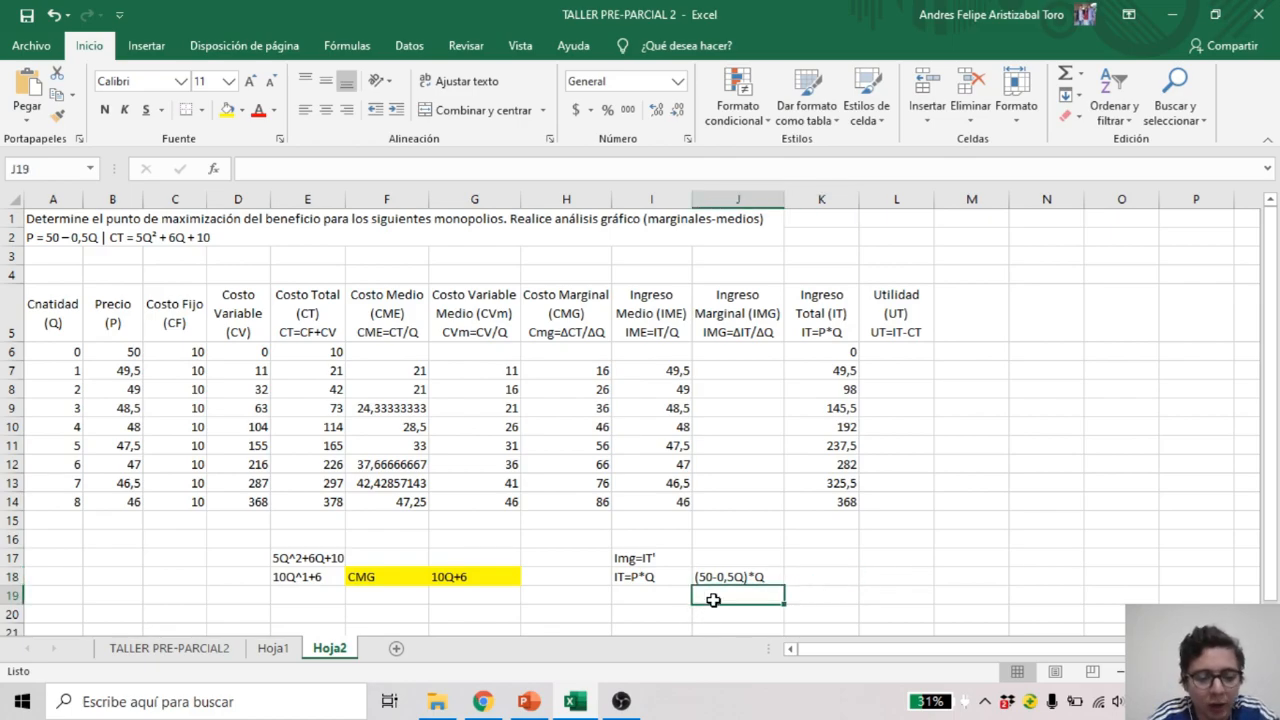
text(50Q)
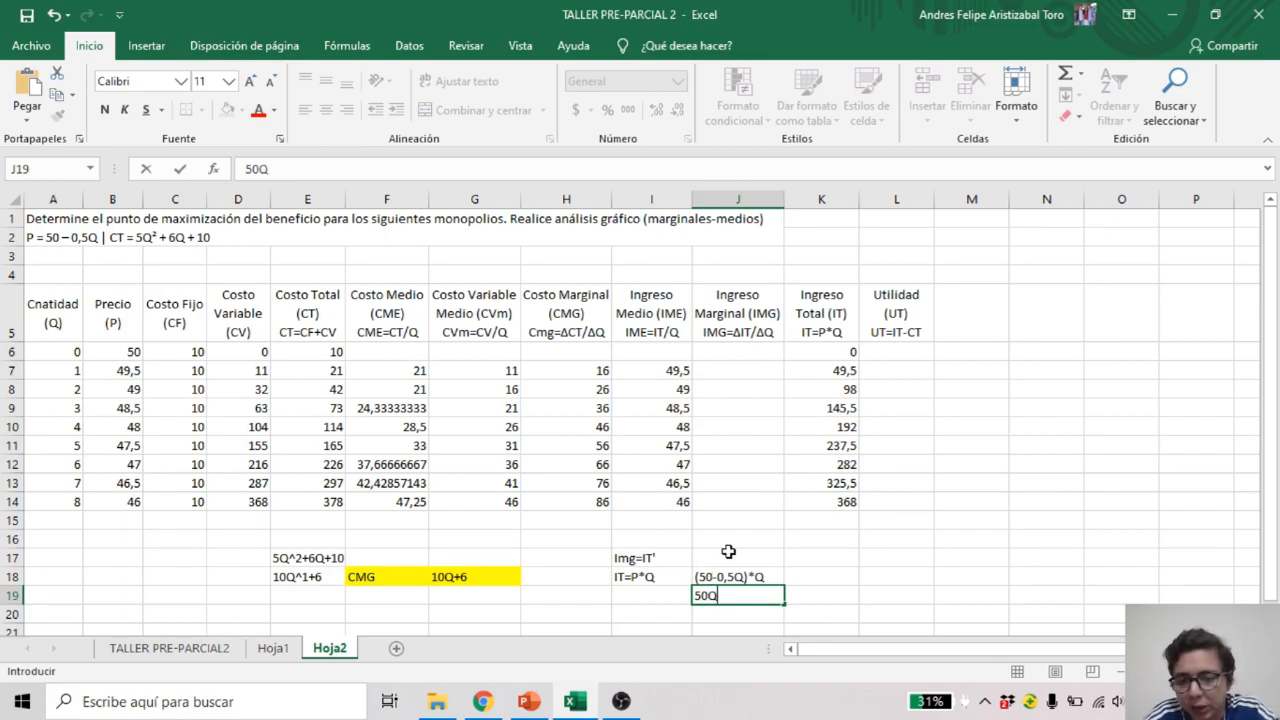
text(-)
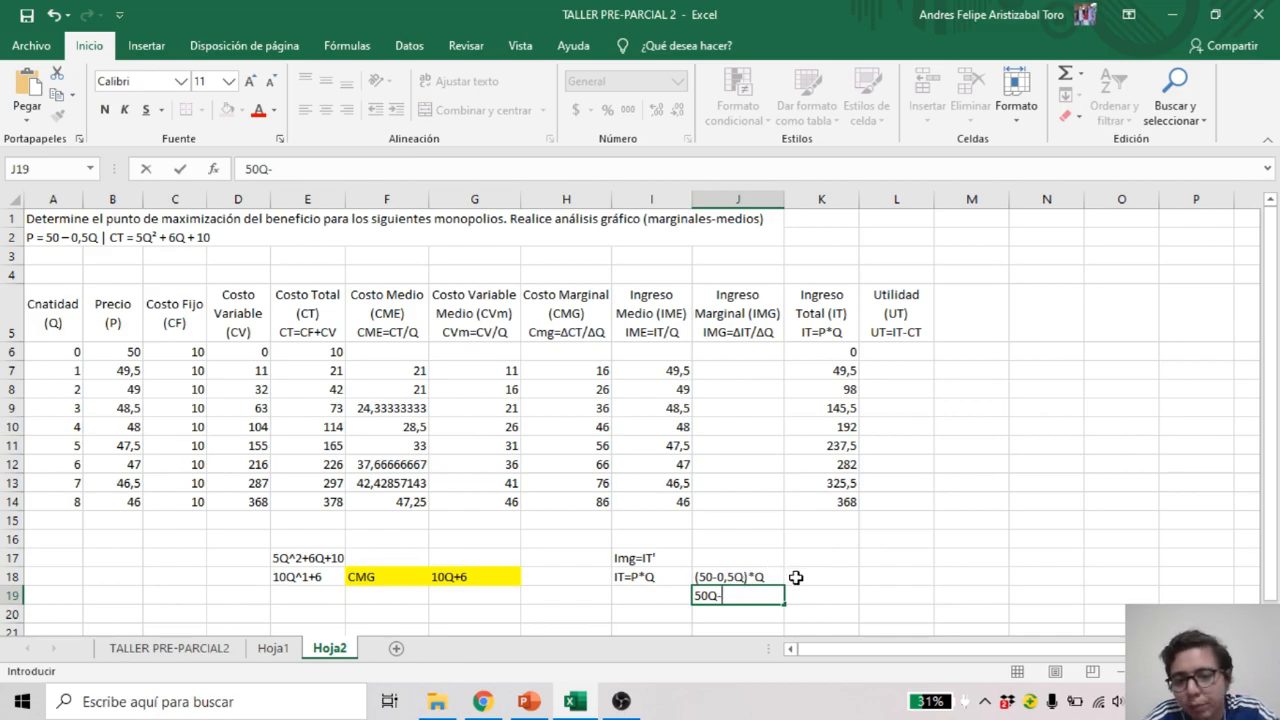
text(0,5Q)
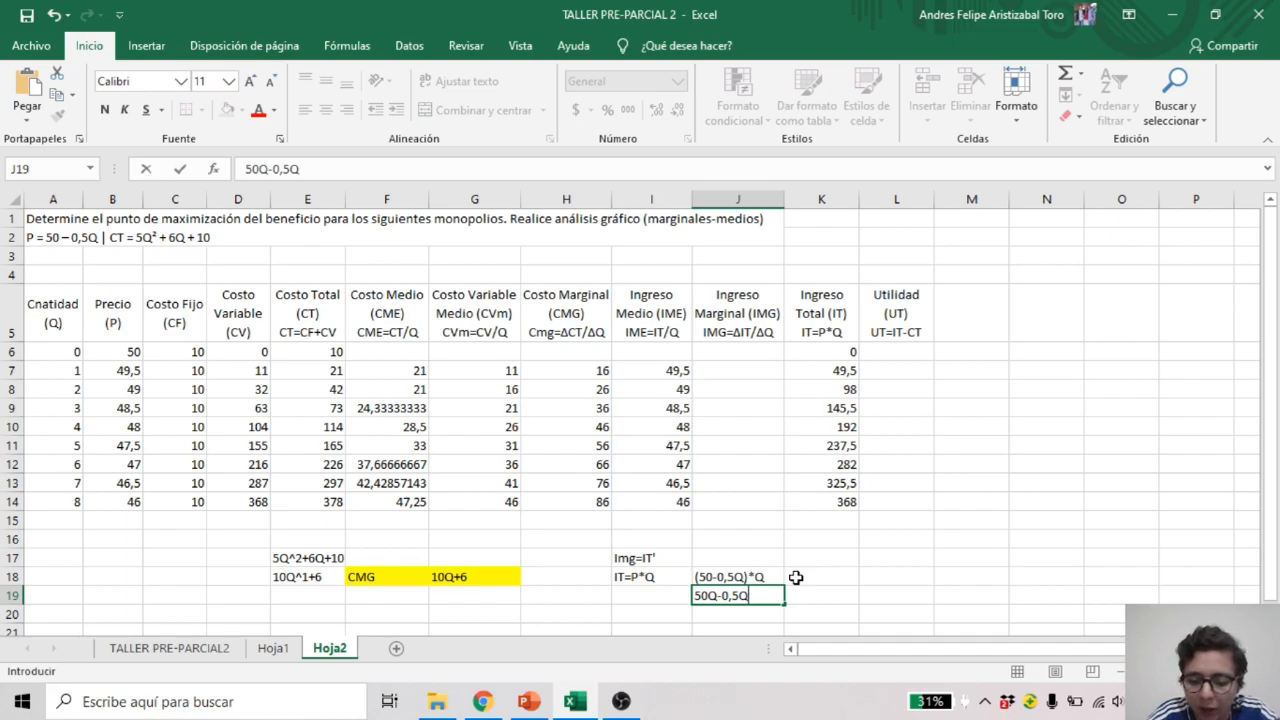
text(^2)
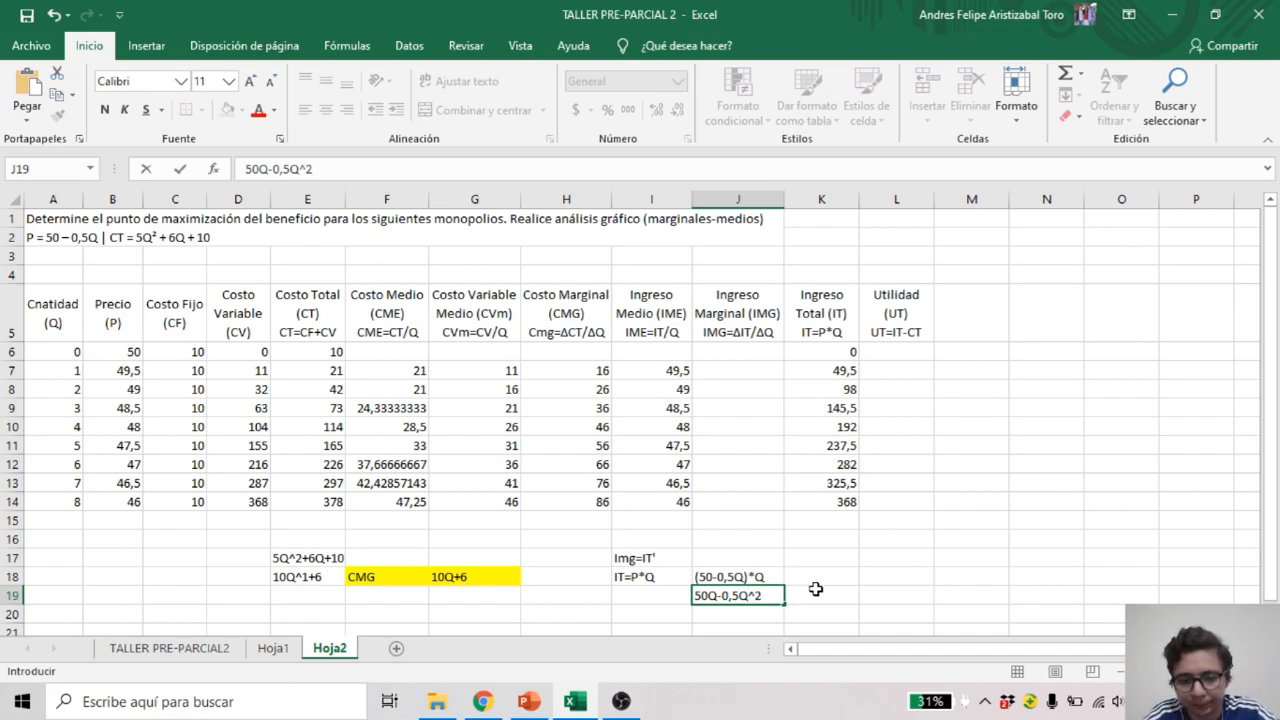
click(812, 592)
Label the expanded revenue expression IT in I19, removing the autocompleted =P*Q
click(640, 594)
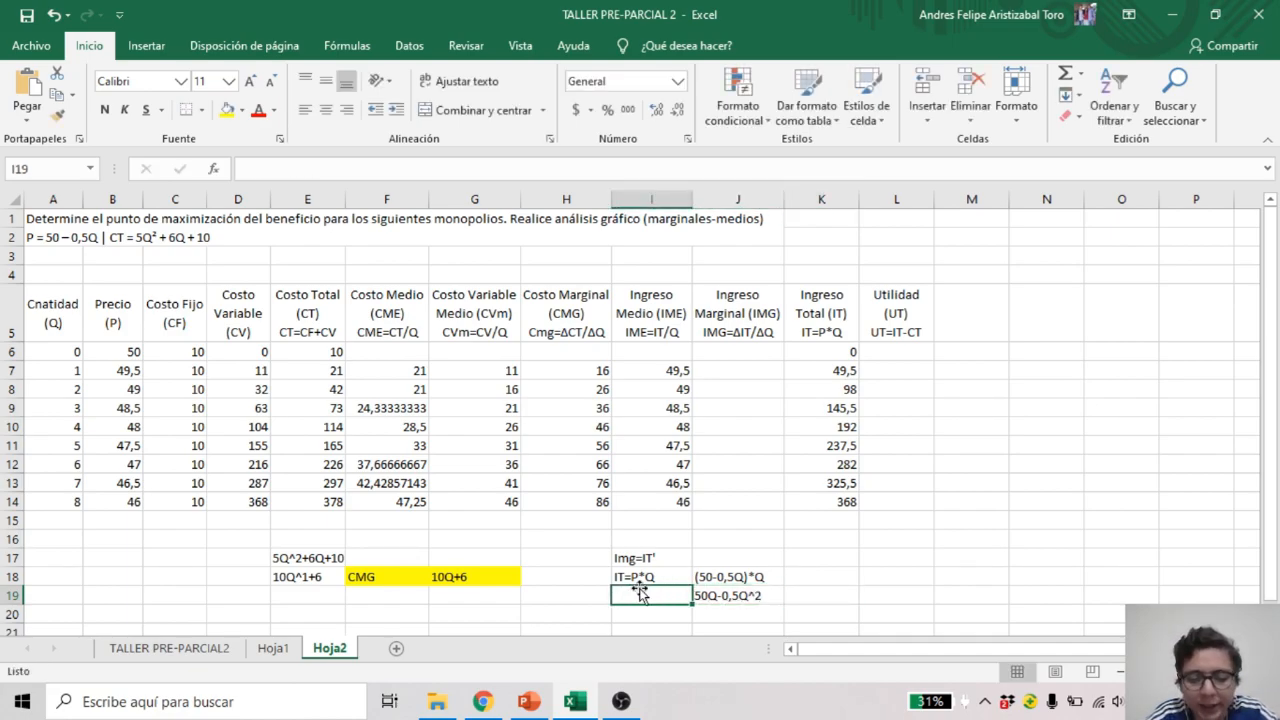
text(IT)
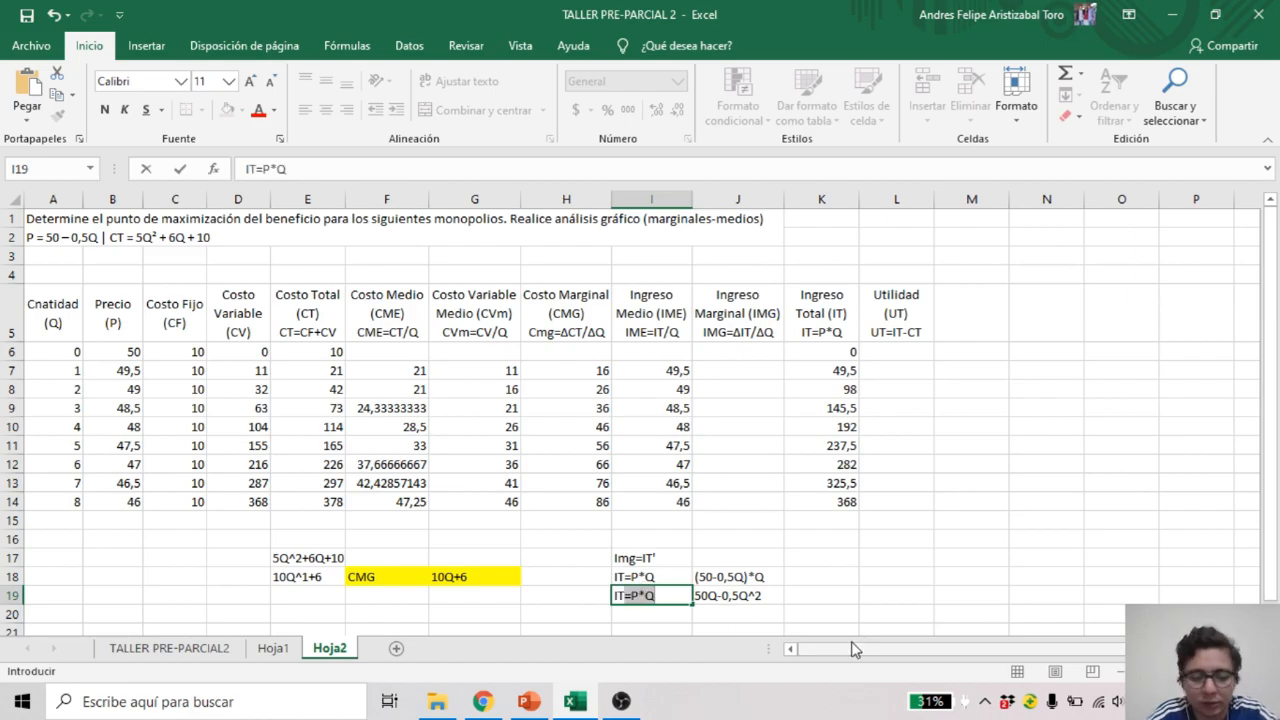
key(Tab)
key(Left)
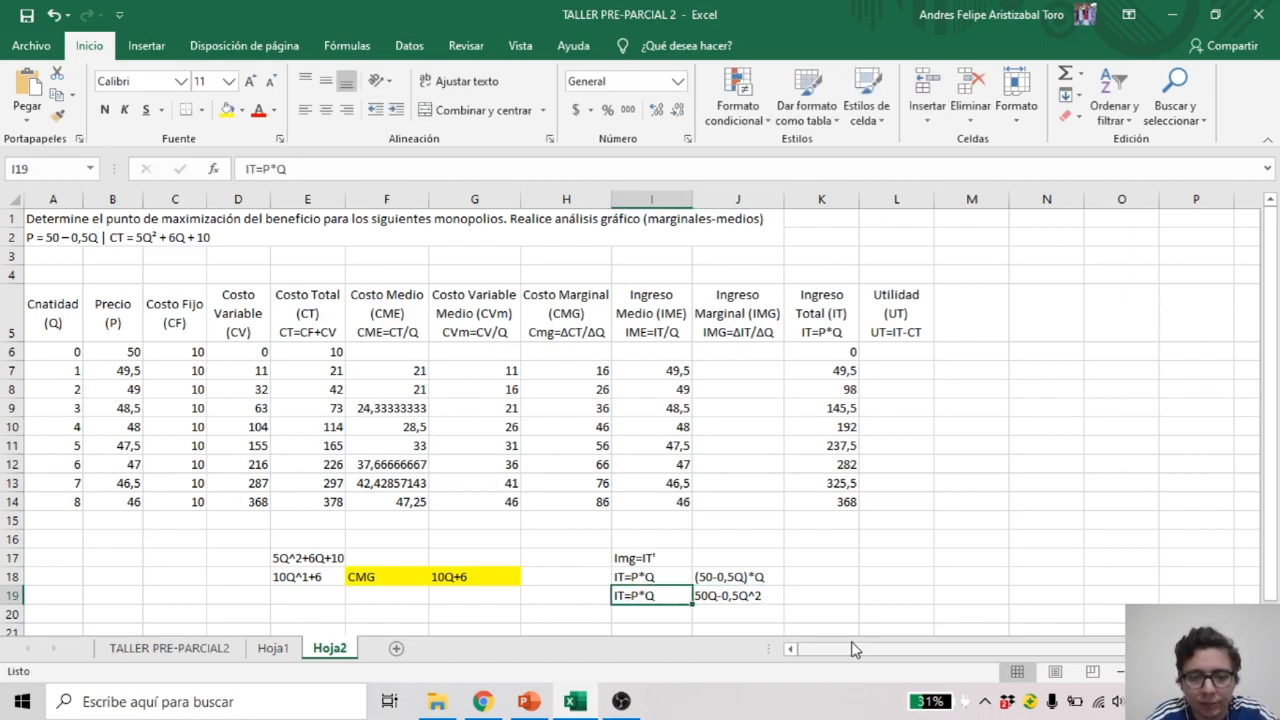
double_click(662, 595)
key(BackSpace)
key(BackSpace)
key(BackSpace)
key(BackSpace)
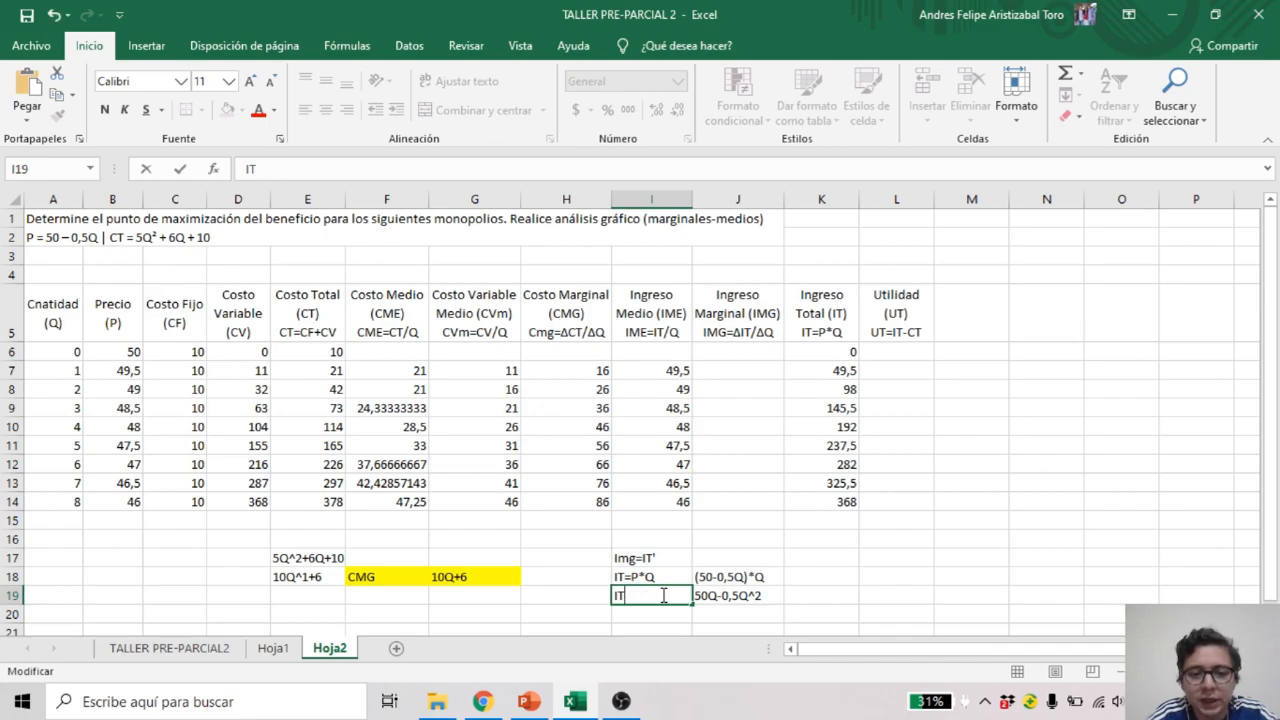
key(Tab)
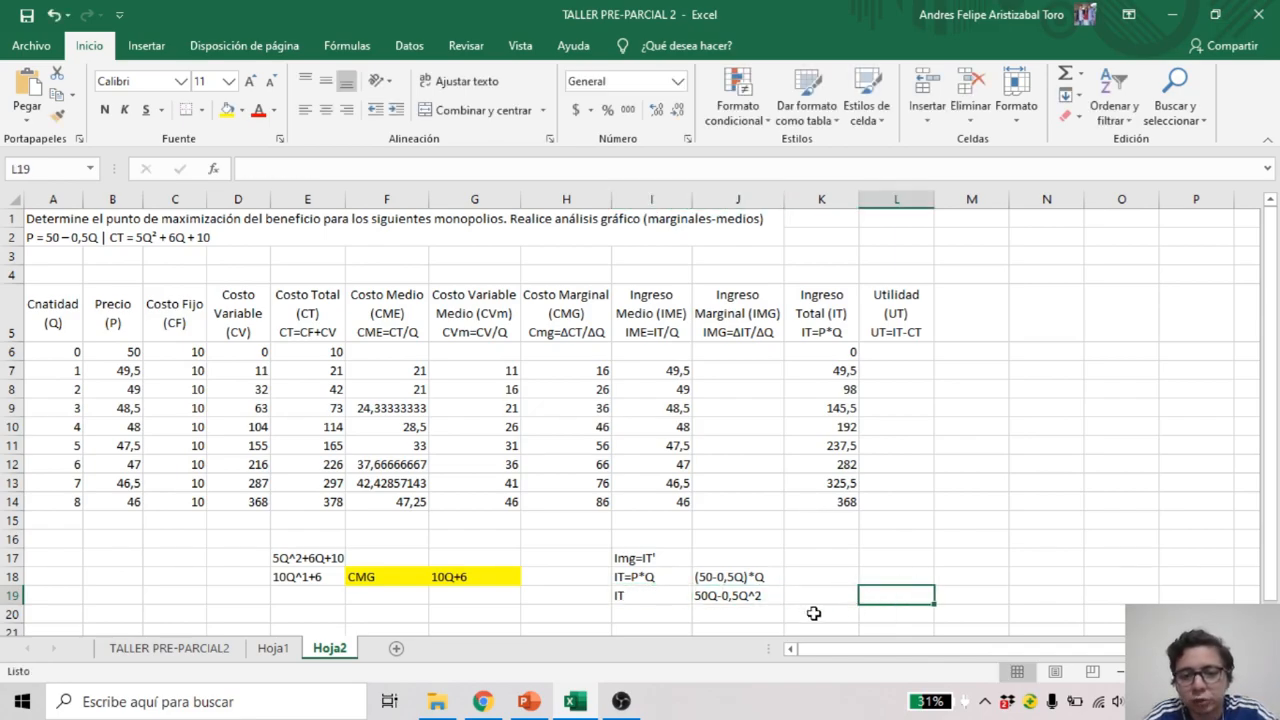
Add the label Img in I20, without the autocompleted =IT' ending
click(637, 616)
text(I)
key(Caps_Lock)
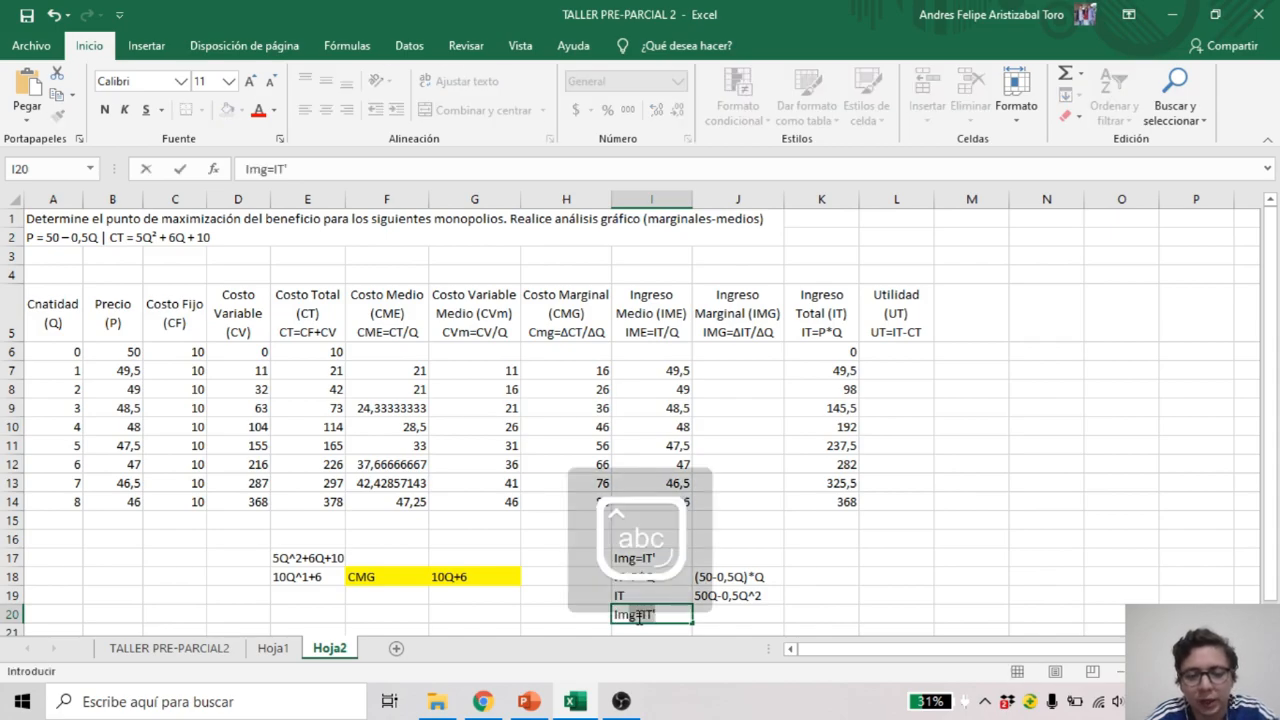
click(637, 616)
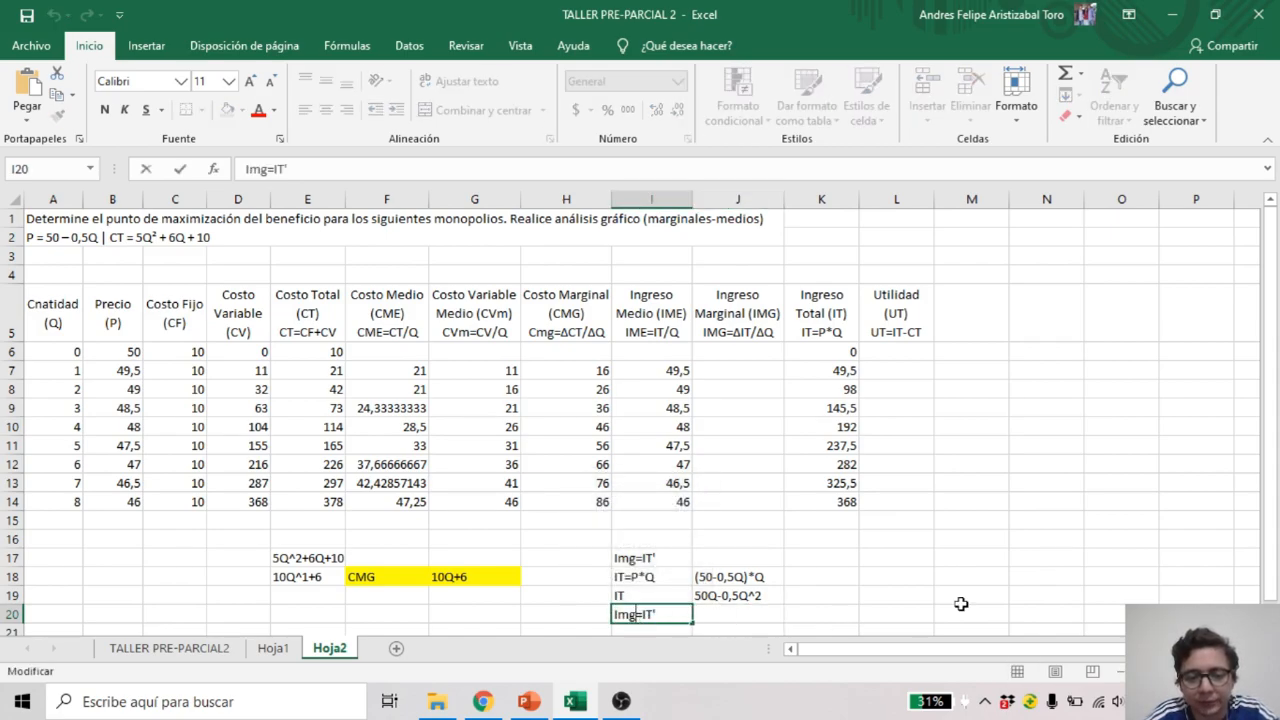
key(Delete)
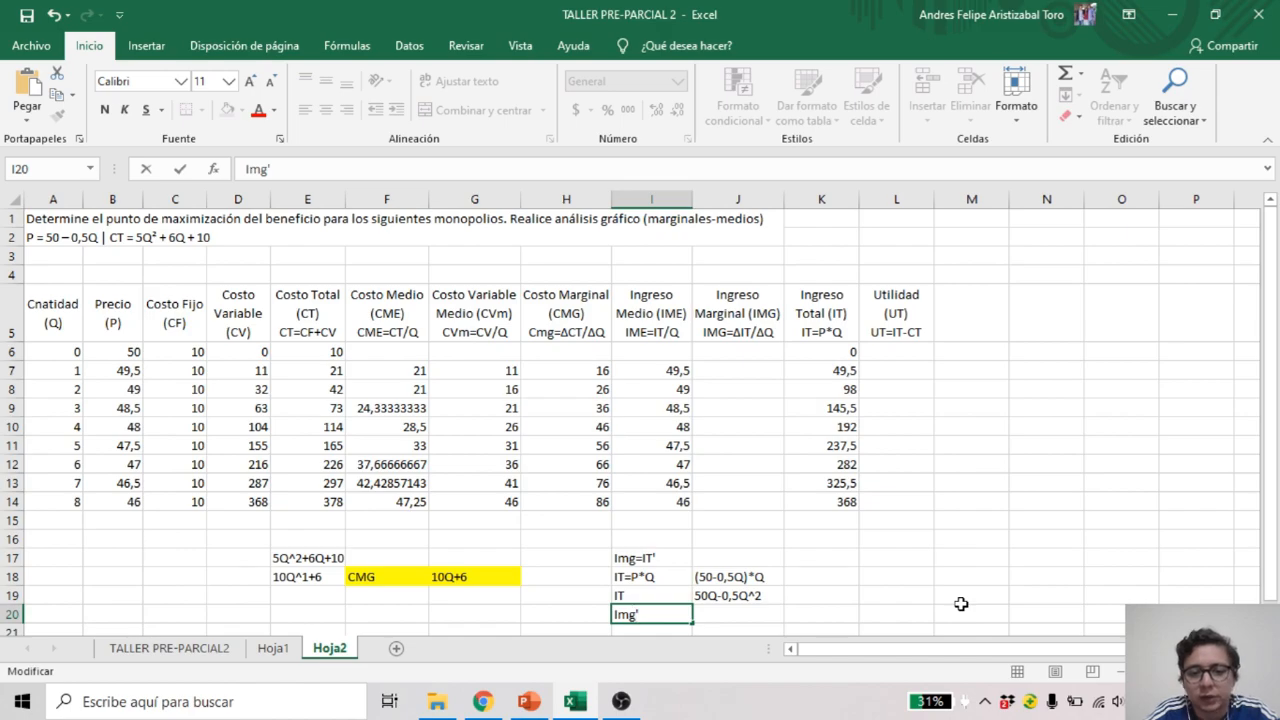
click(726, 611)
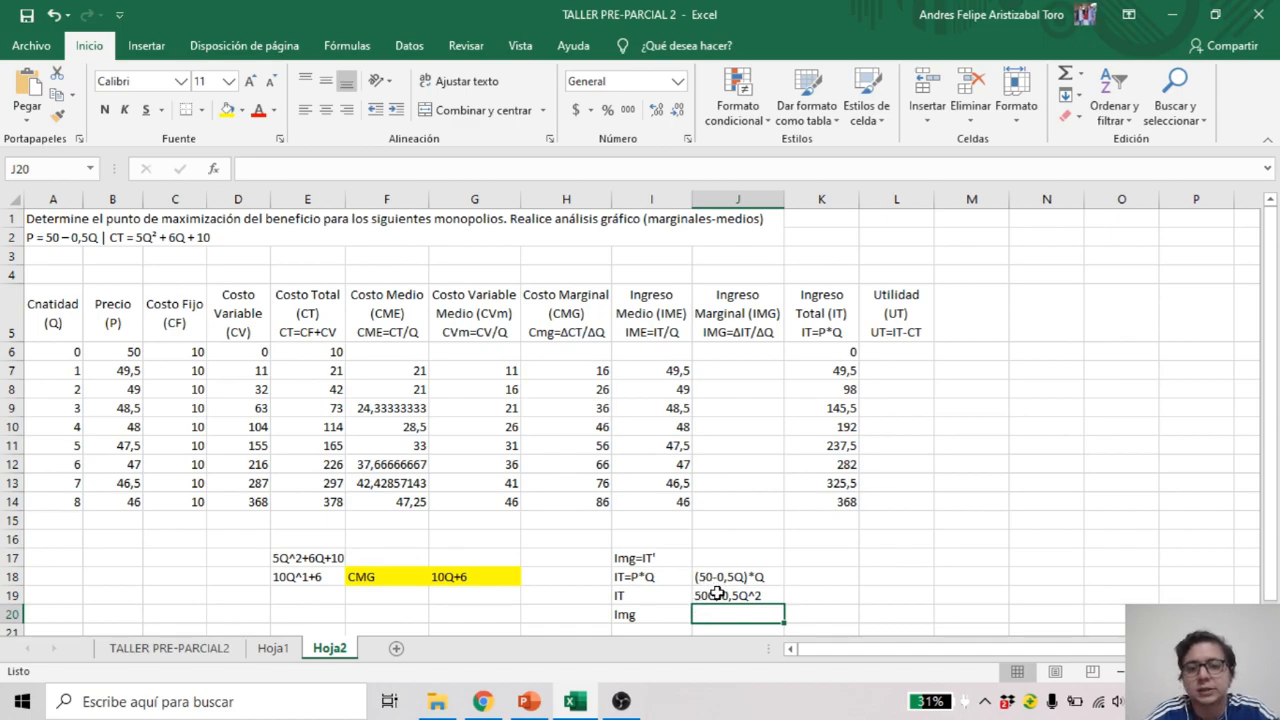
Enter the marginal revenue expression 50-1Q in J20, beside the Img label
double_click(722, 612)
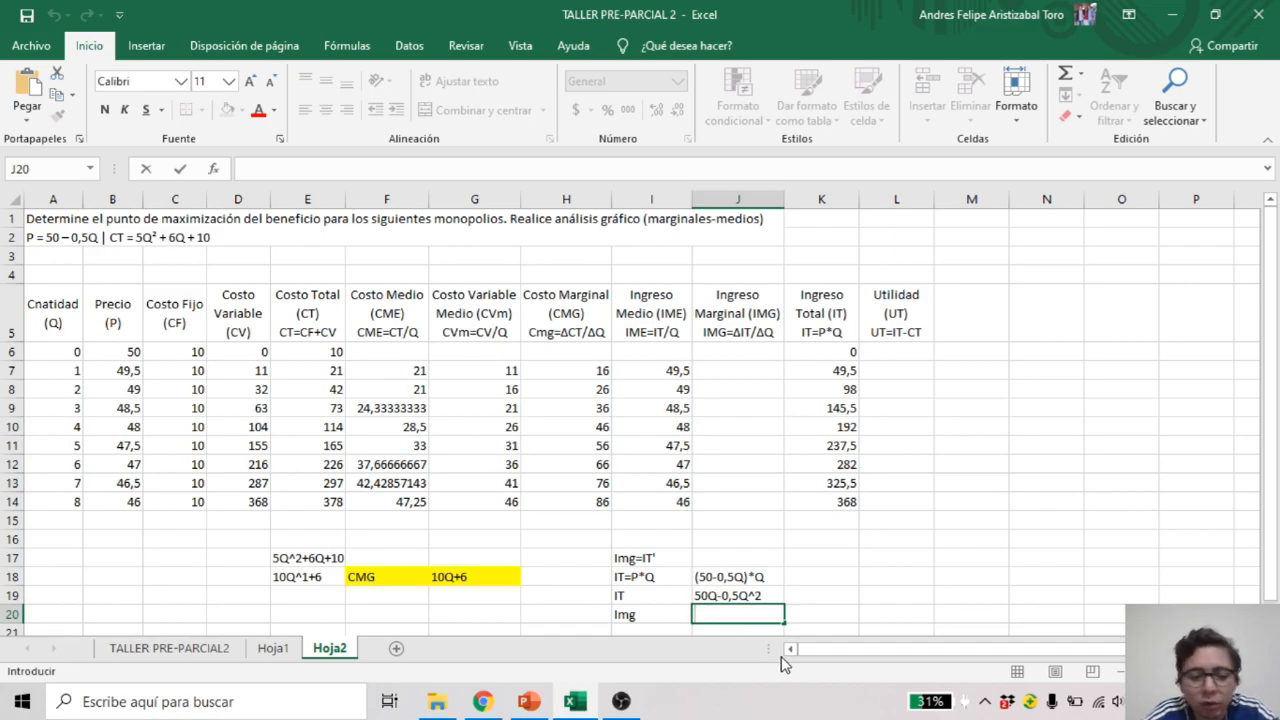
text(50-1)
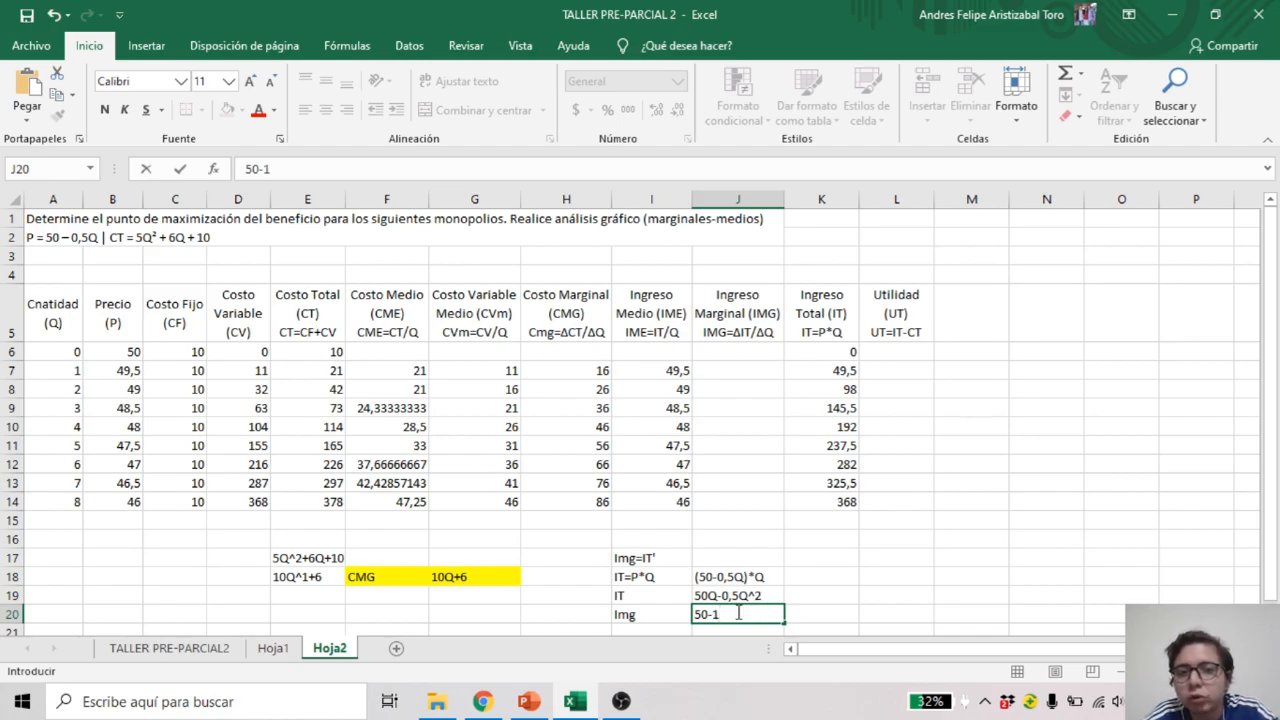
key(Caps_Lock)
text(Q)
key(Caps_Lock)
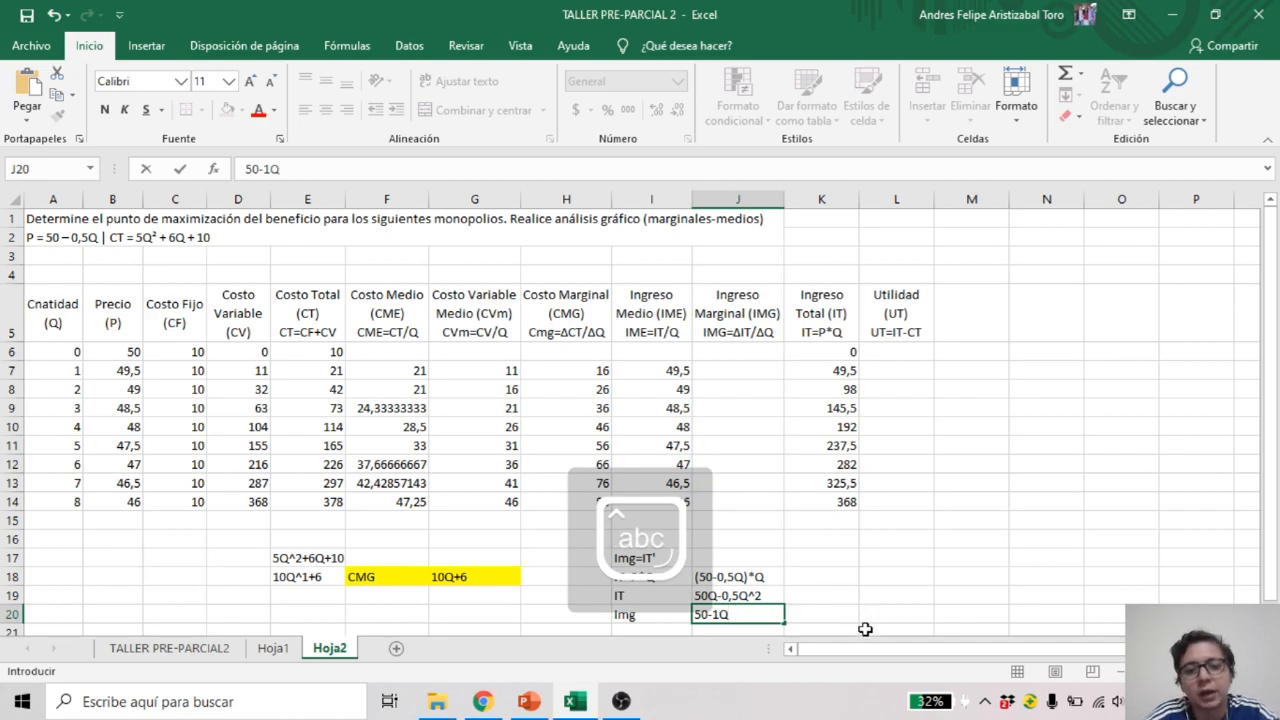
click(826, 594)
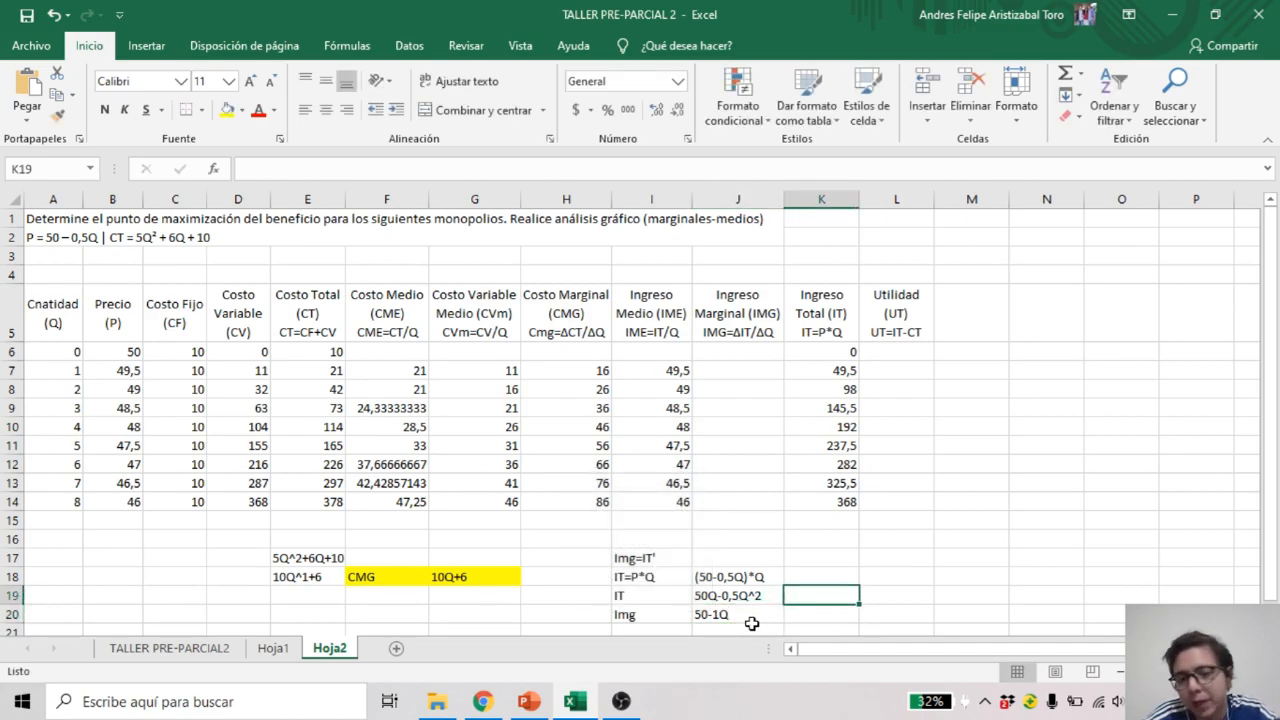
click(840, 611)
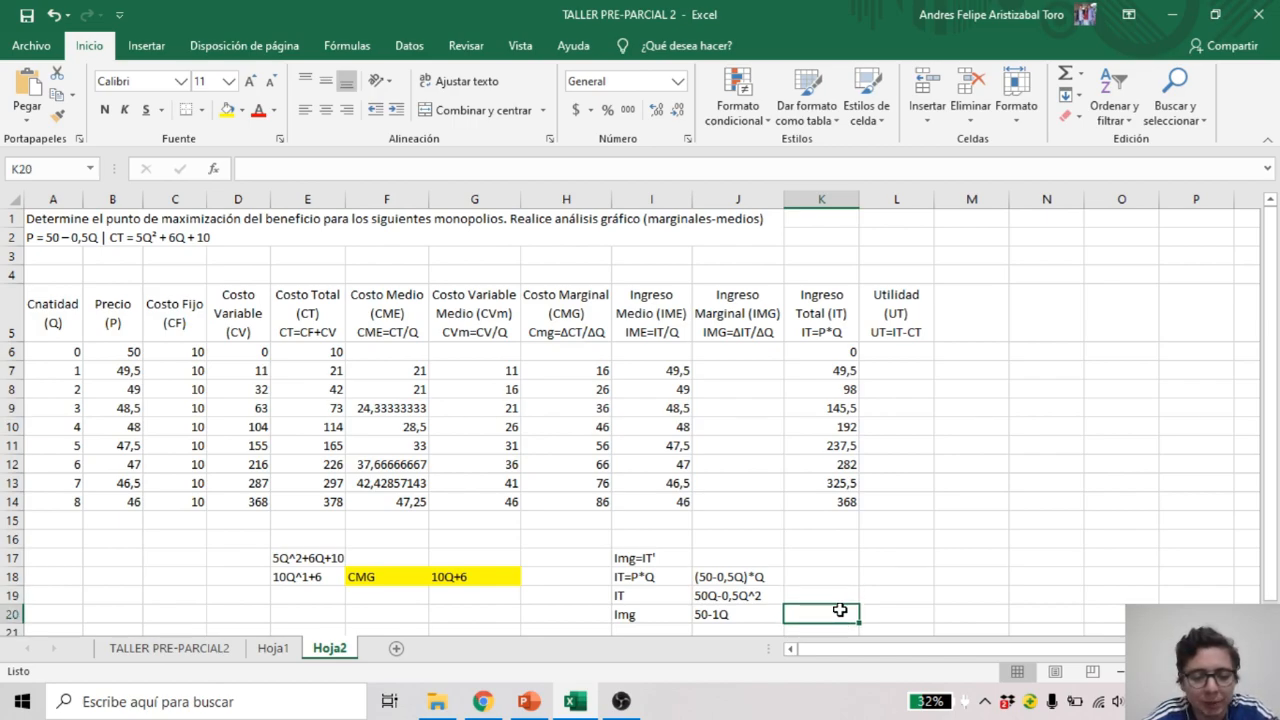
Write the simplified marginal revenue equation Img=50-Q in K20, beside the 50-1Q expression
key(Caps_Lock)
text(I)
key(Caps_Lock)
text(mg=)
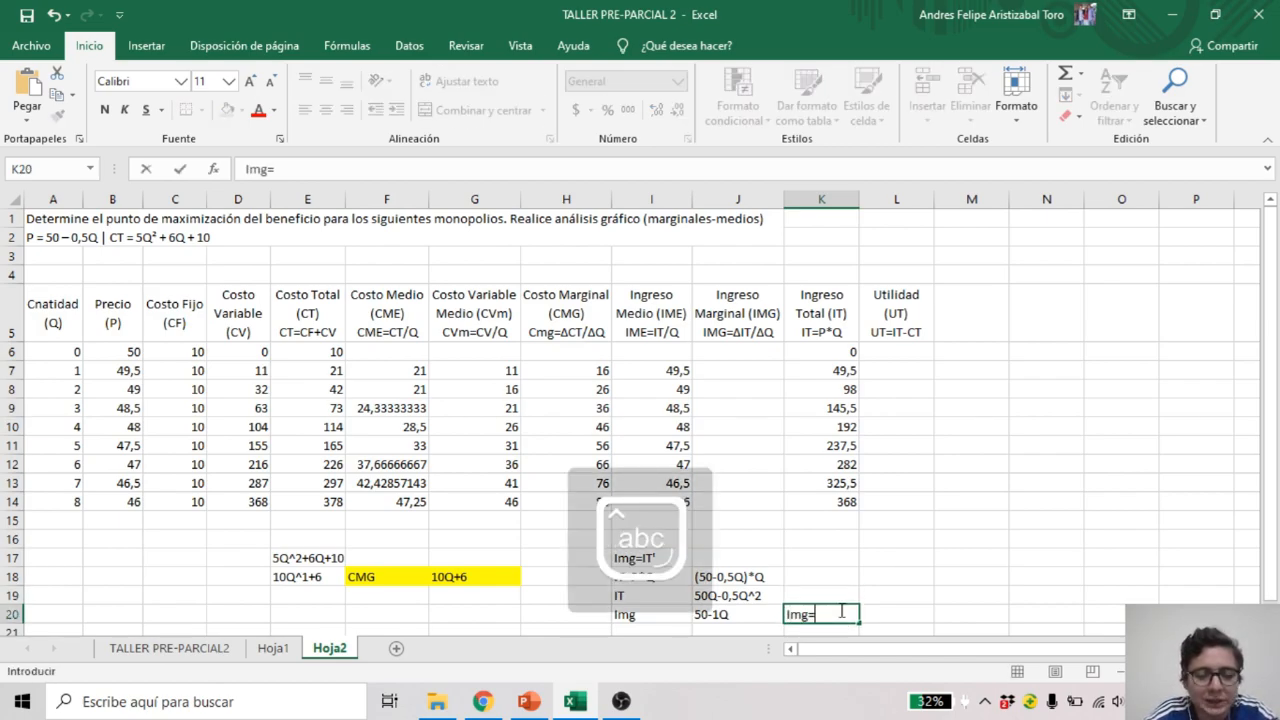
text(50-q)
key(Caps_Lock)
key(BackSpace)
text(Q)
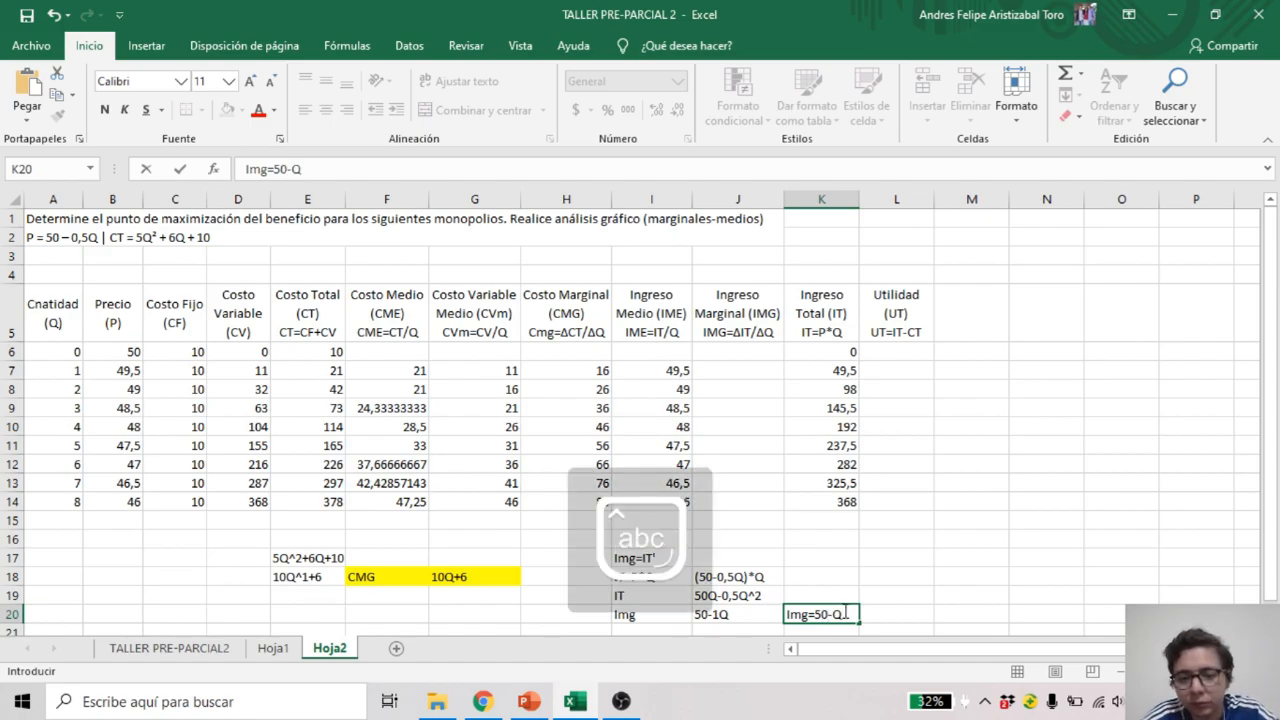
click(956, 541)
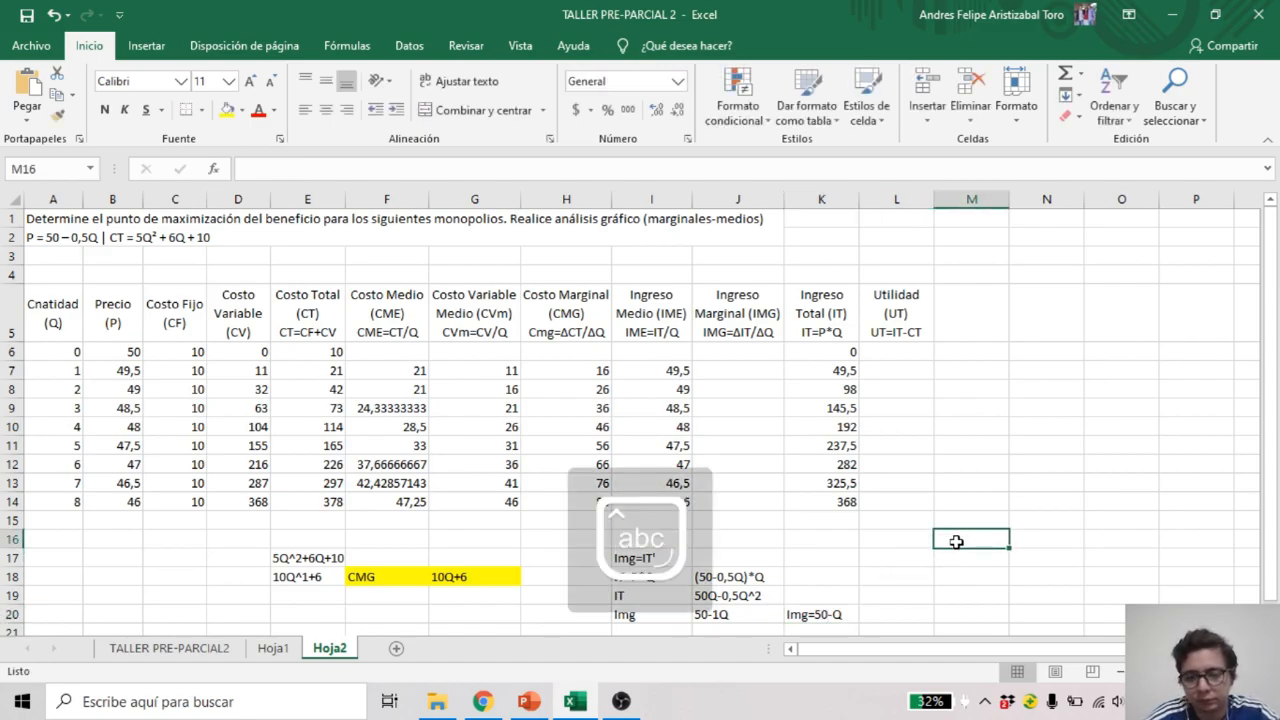
Calculate marginal revenue in J7 with the formula =50-A7 and fill it down to J14
click(763, 371)
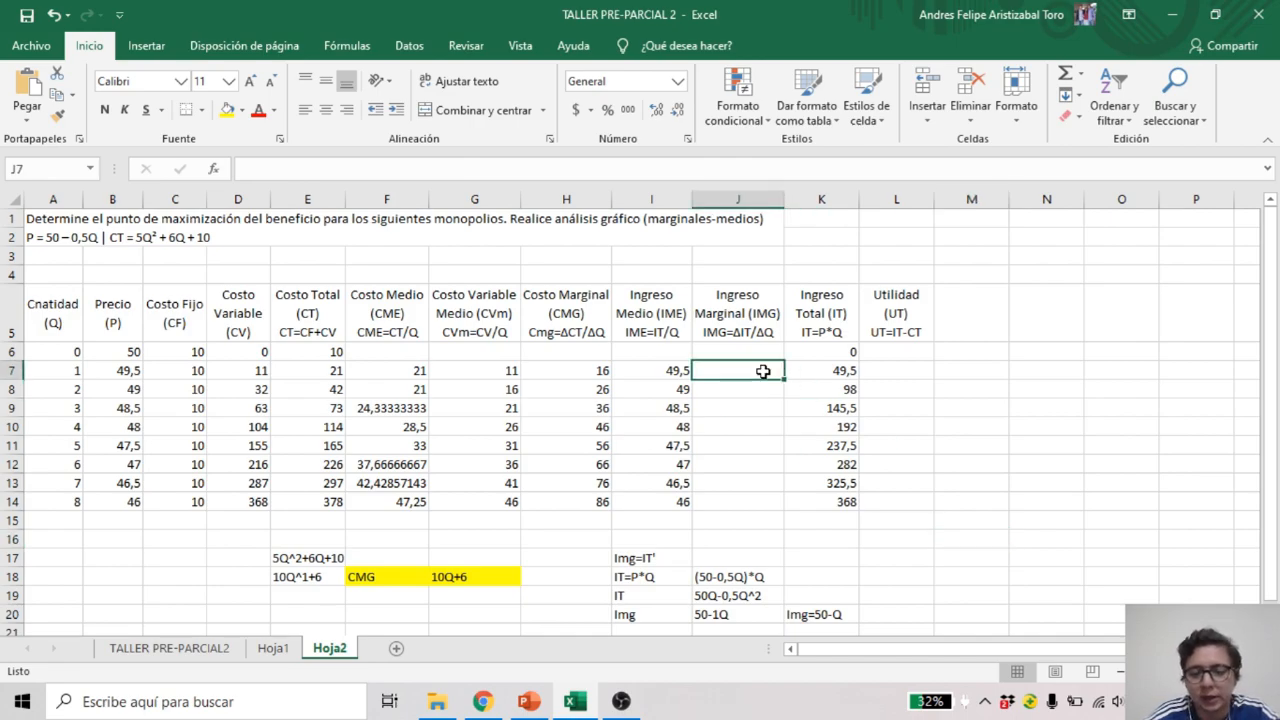
text(=)
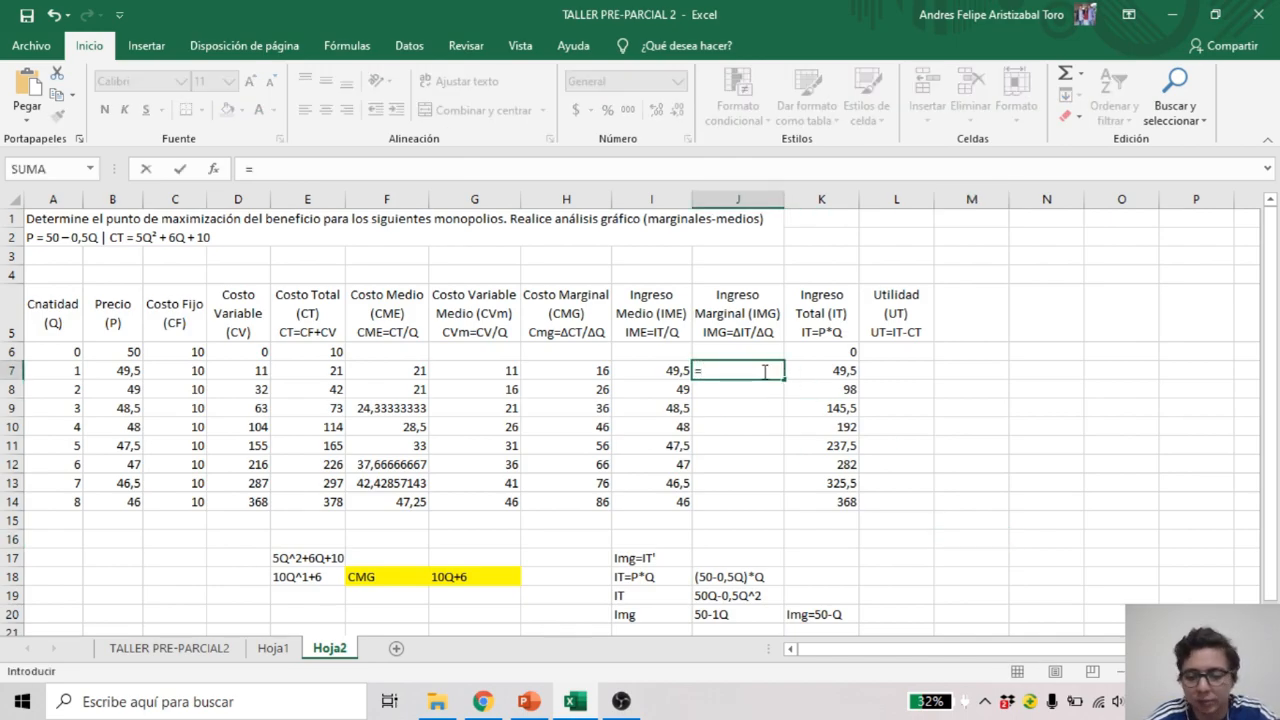
text(50-)
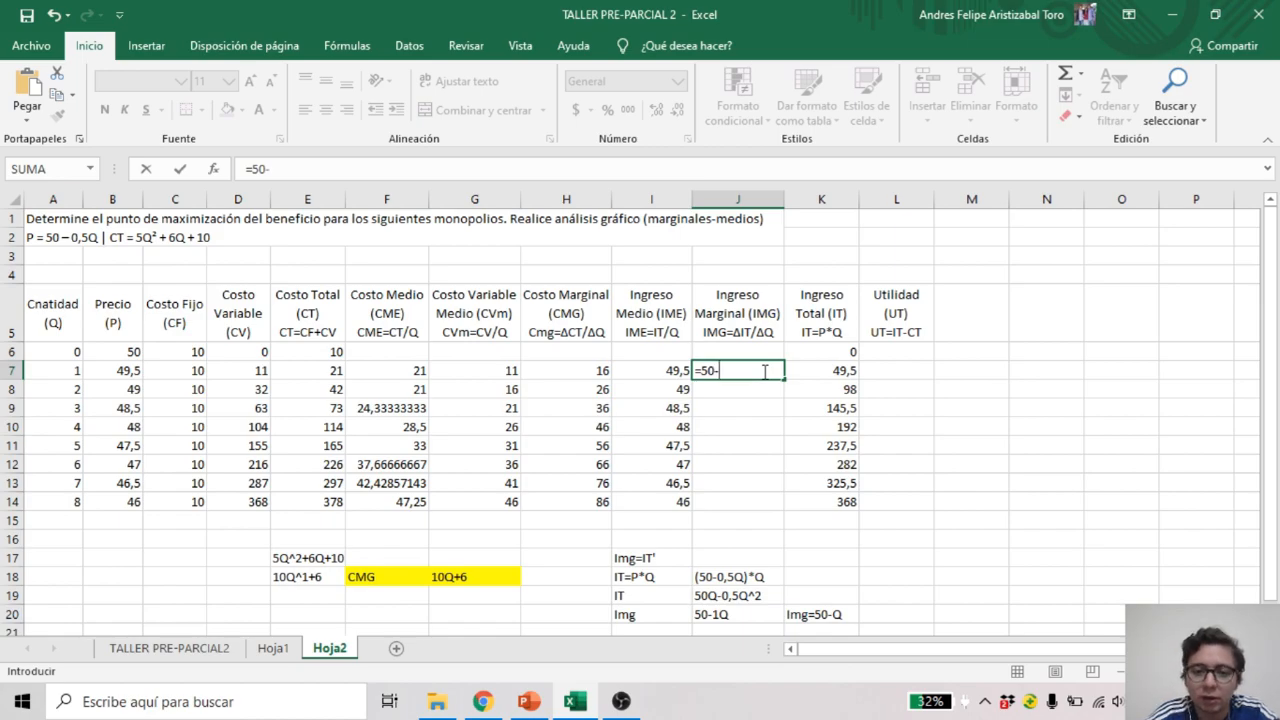
click(79, 369)
key(Return)
click(818, 380)
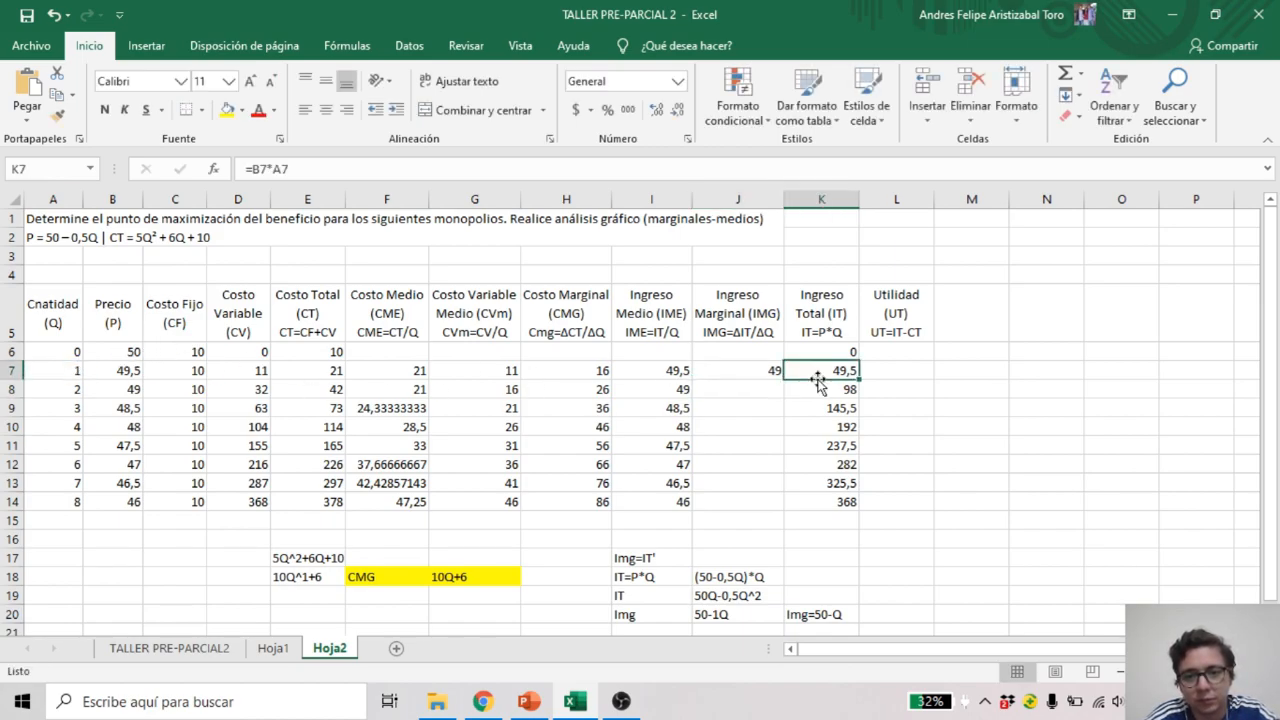
click(771, 372)
double_click(784, 379)
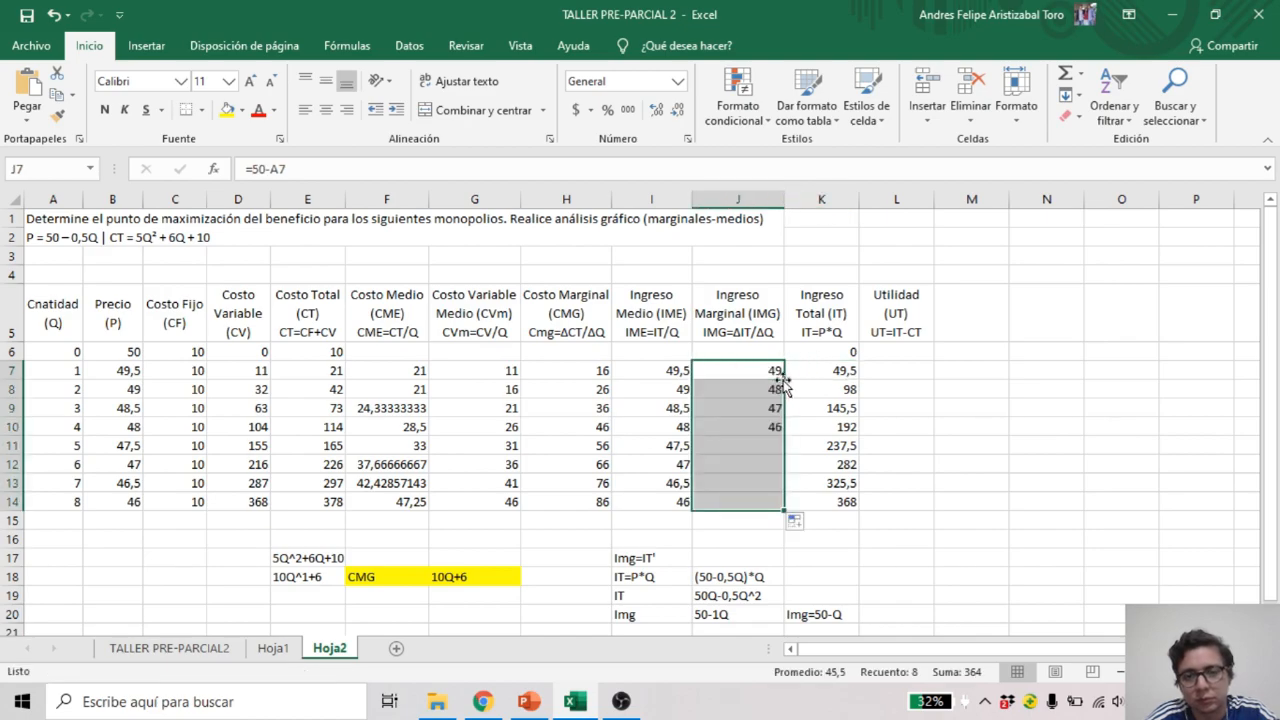
click(1036, 499)
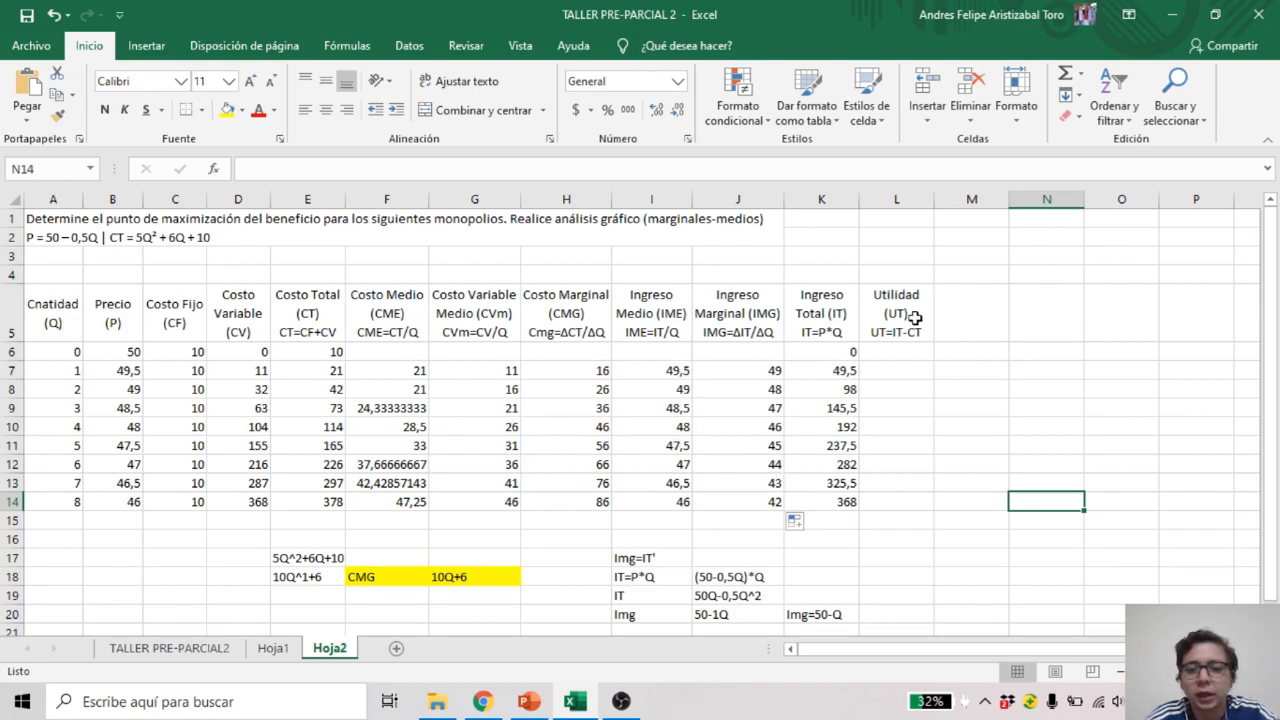
Calculate profit in L6 as total revenue minus total cost, =K6-E6, and fill it down to L14
click(902, 350)
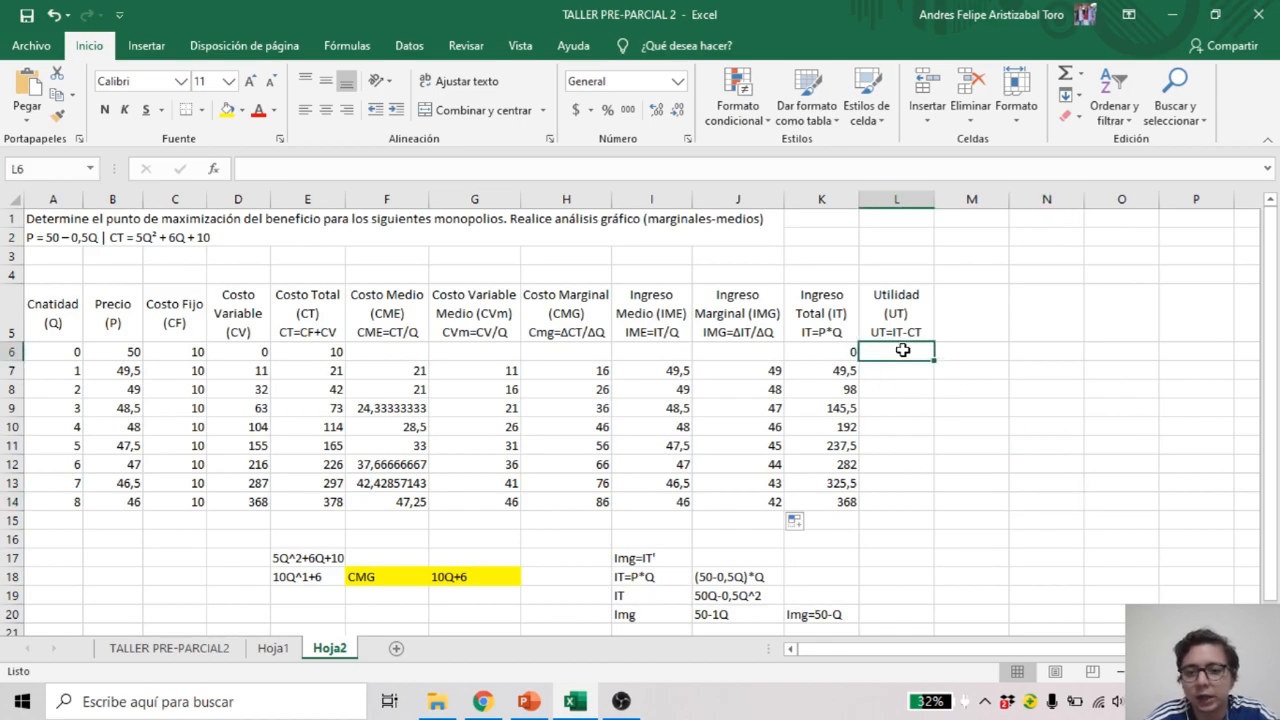
text(=)
click(822, 352)
text(-)
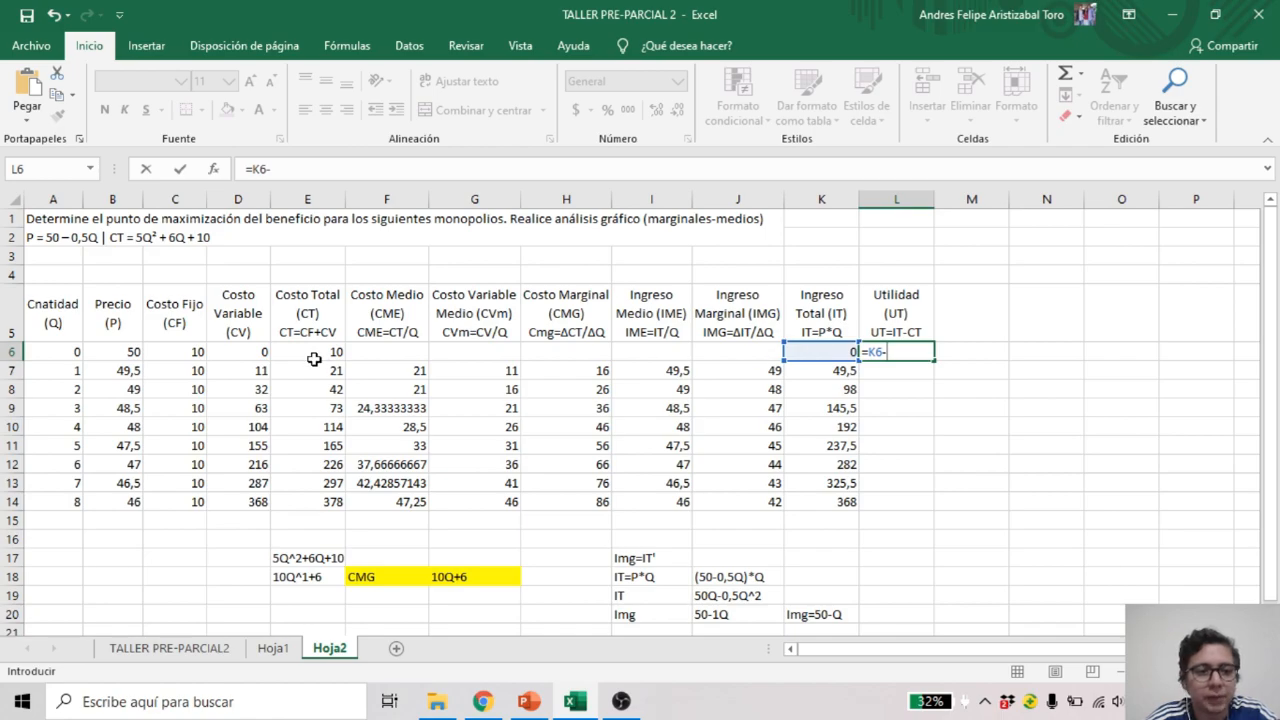
click(318, 353)
key(Return)
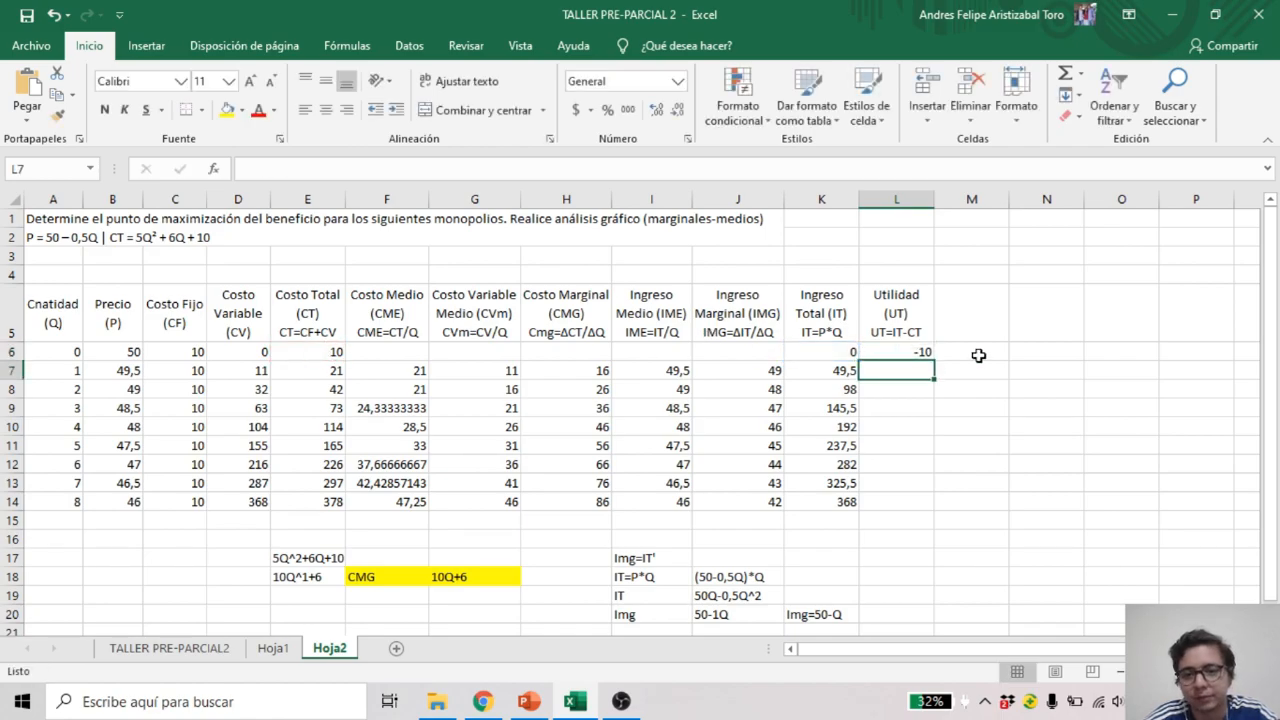
click(918, 353)
double_click(934, 370)
click(1015, 470)
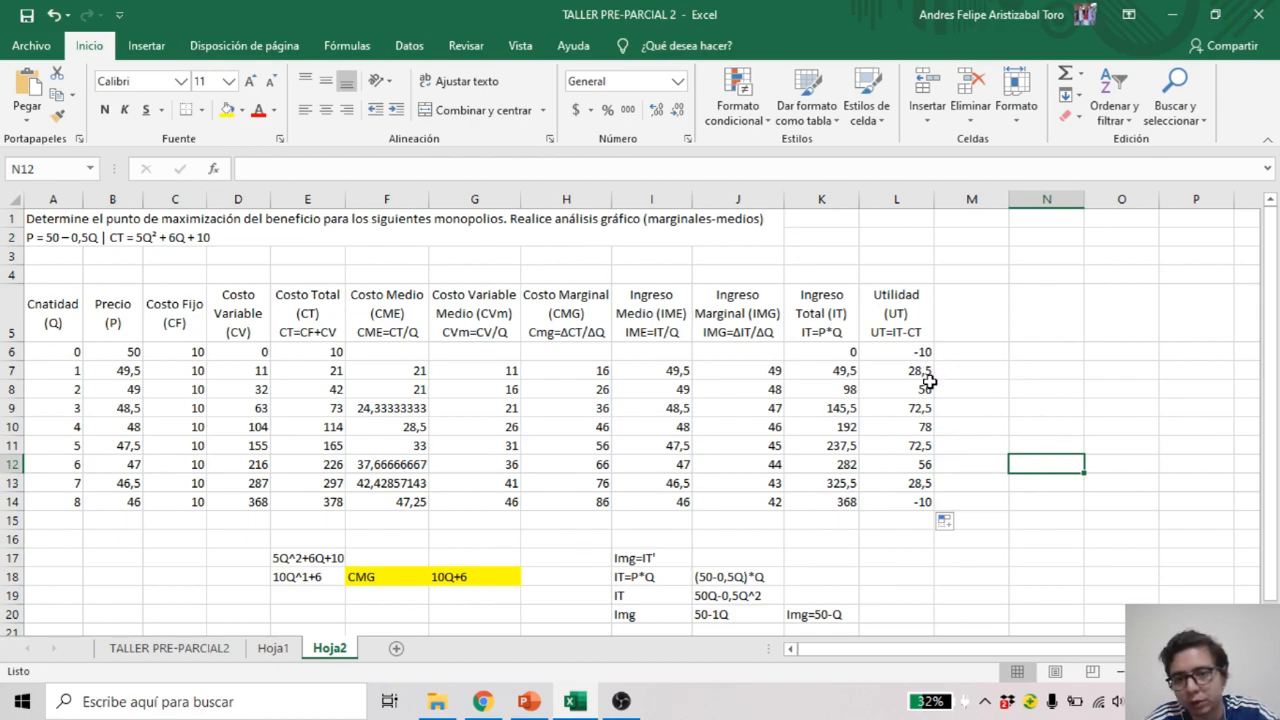
Examine the profit for quantity 4 in L10 and compare marginal cost with marginal revenue in the same row
click(930, 426)
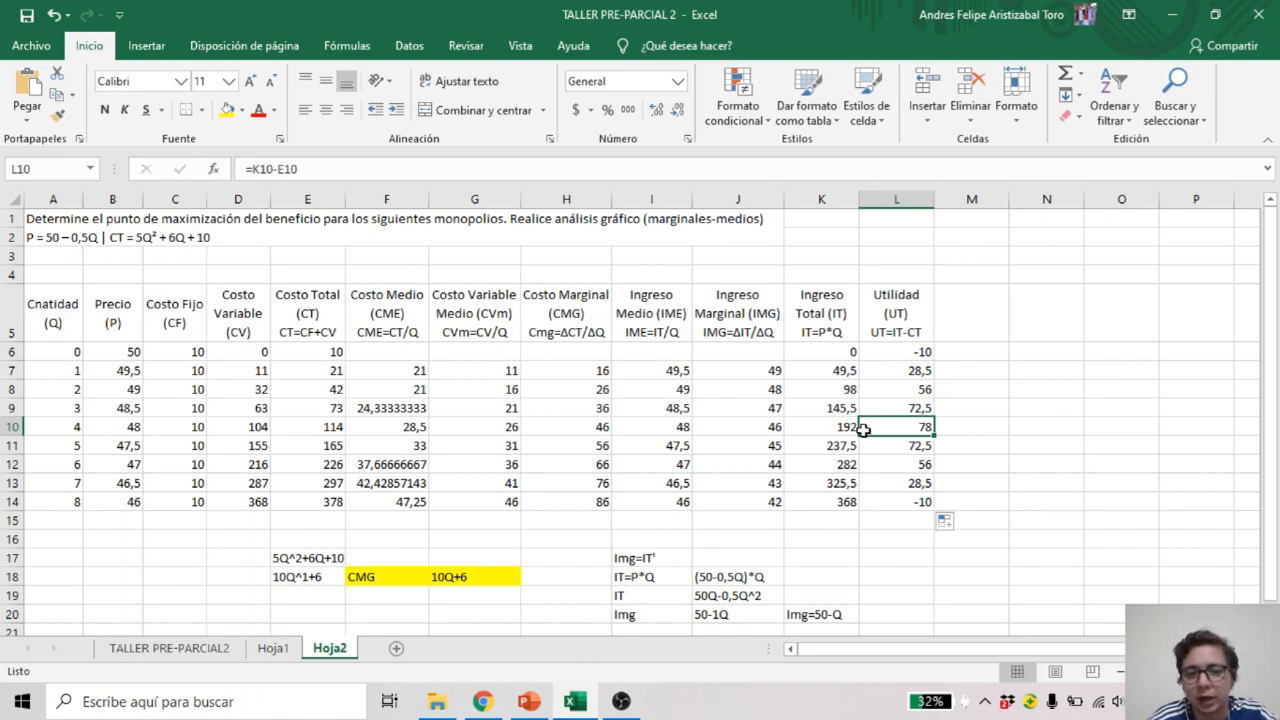
key(Left)
key(Left)
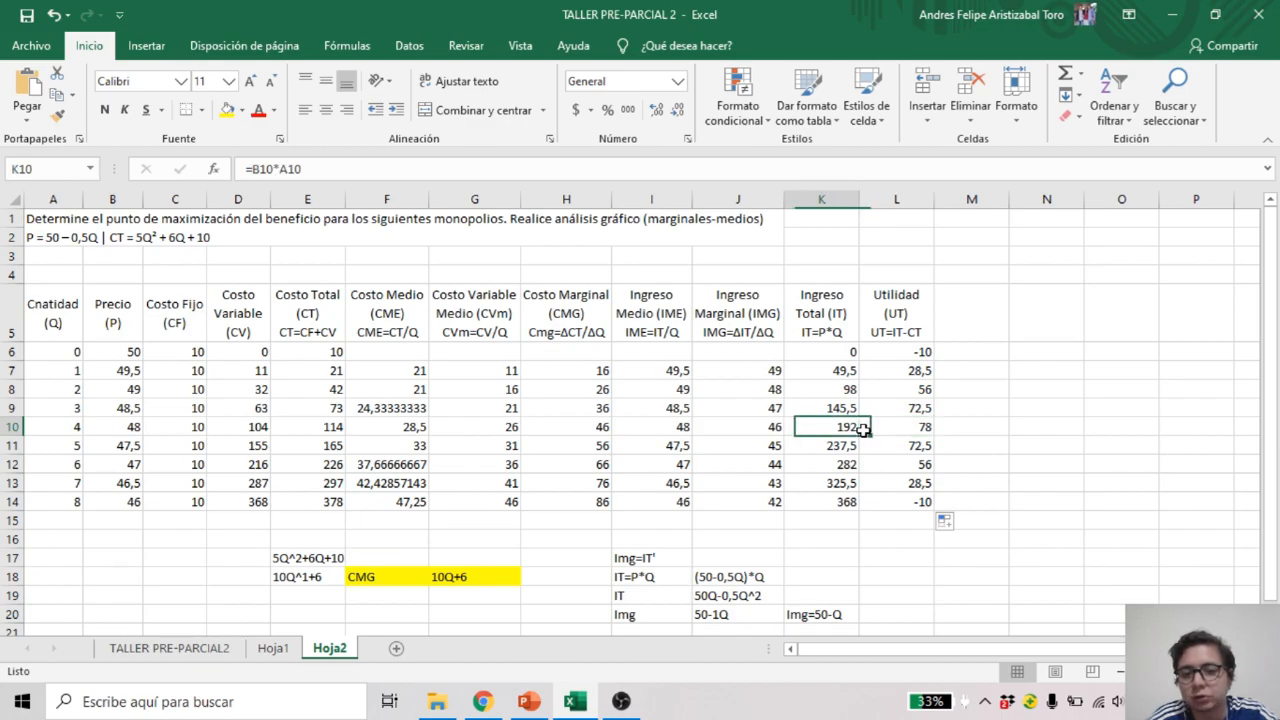
key(Left)
key(Left)
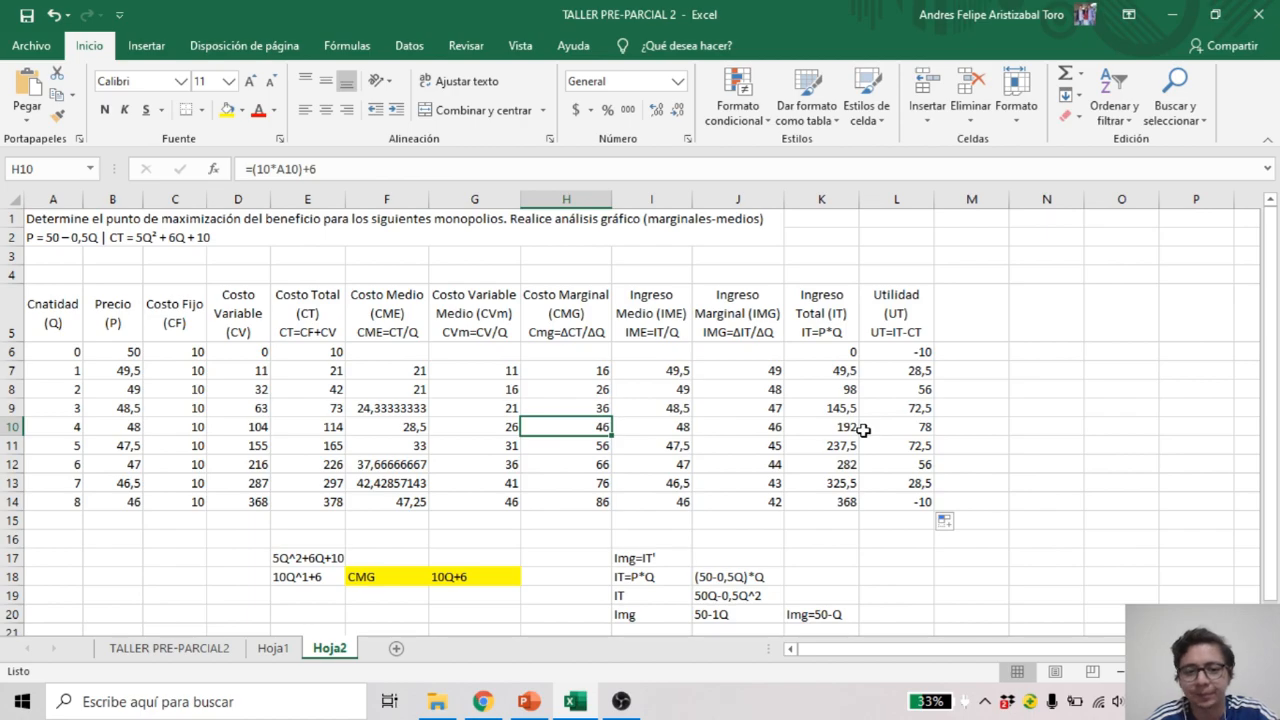
key(Down)
key(Down)
key(Down)
key(Up)
key(Up)
key(Down)
key(Right)
key(Right)
key(Right)
key(Up)
key(Left)
key(Down)
key(Down)
key(Down)
key(Left)
key(Left)
key(Left)
key(Up)
key(Up)
key(Up)
key(Up)
key(Up)
key(Up)
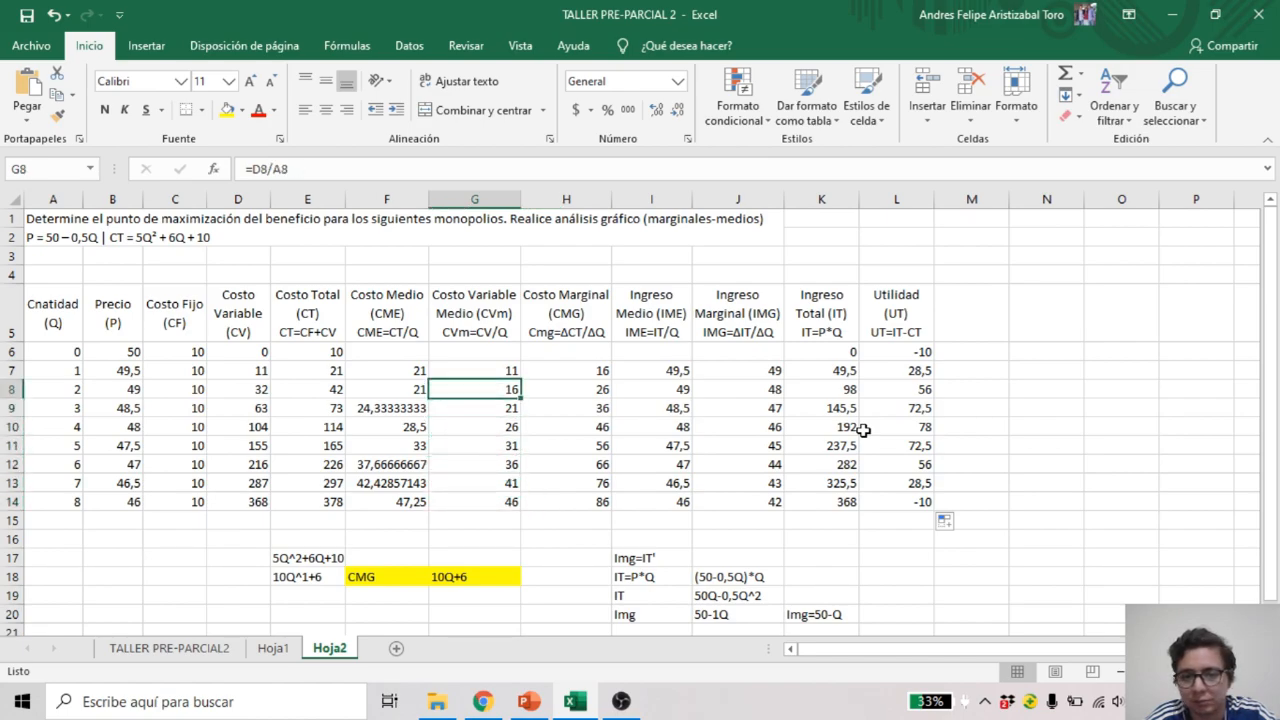
key(Down)
key(Down)
key(Down)
key(Right)
key(Up)
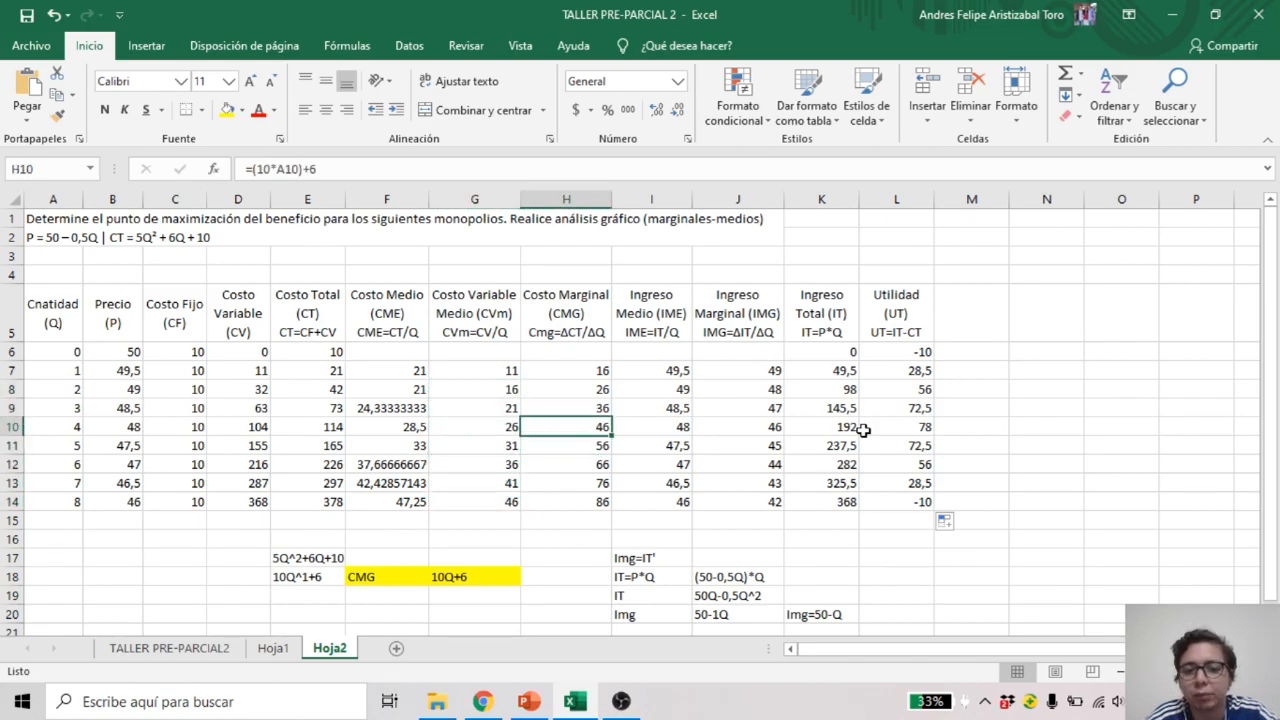
key(Right)
key(Right)
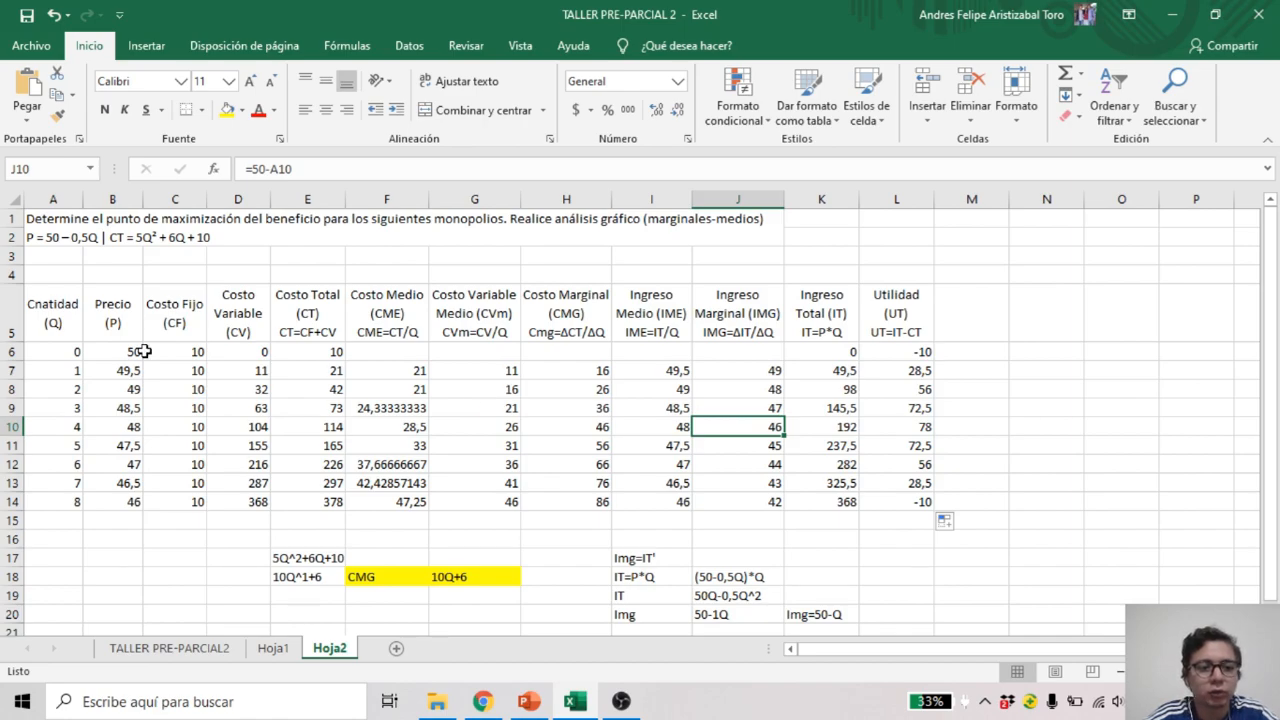
Apply all borders to the whole table A5:L14, including its header row
drag(52, 332, 896, 499)
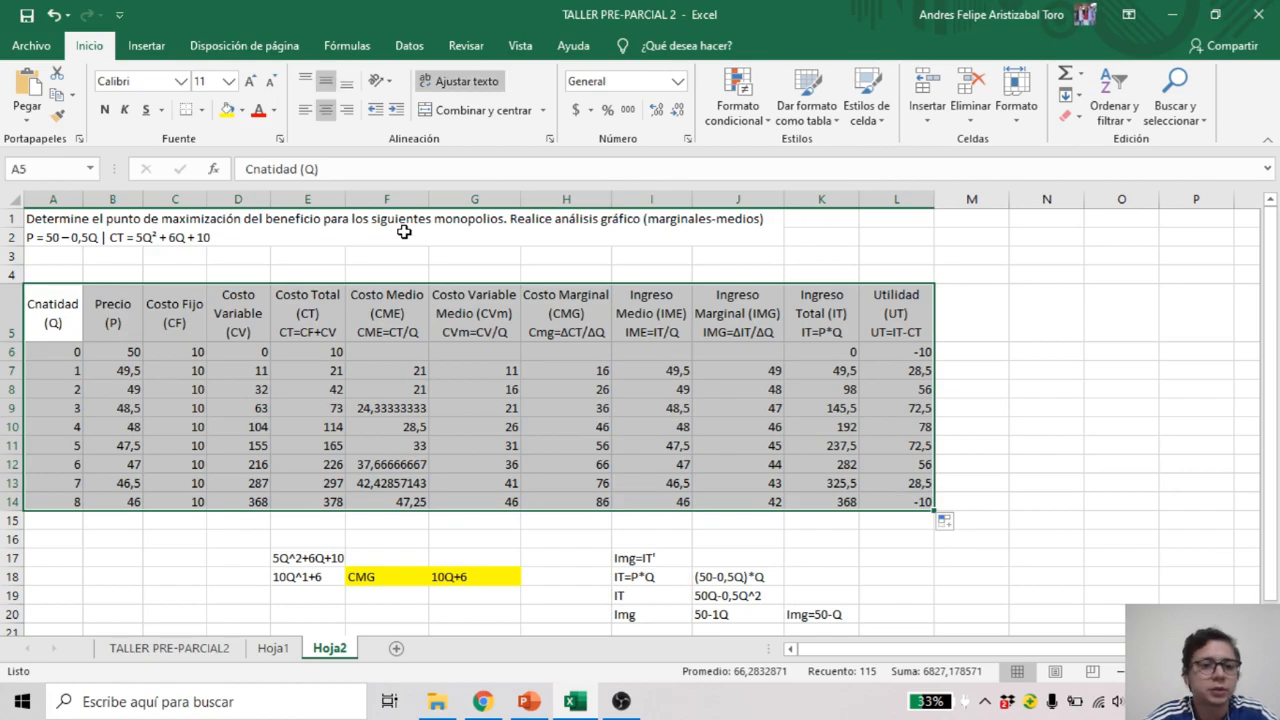
click(201, 110)
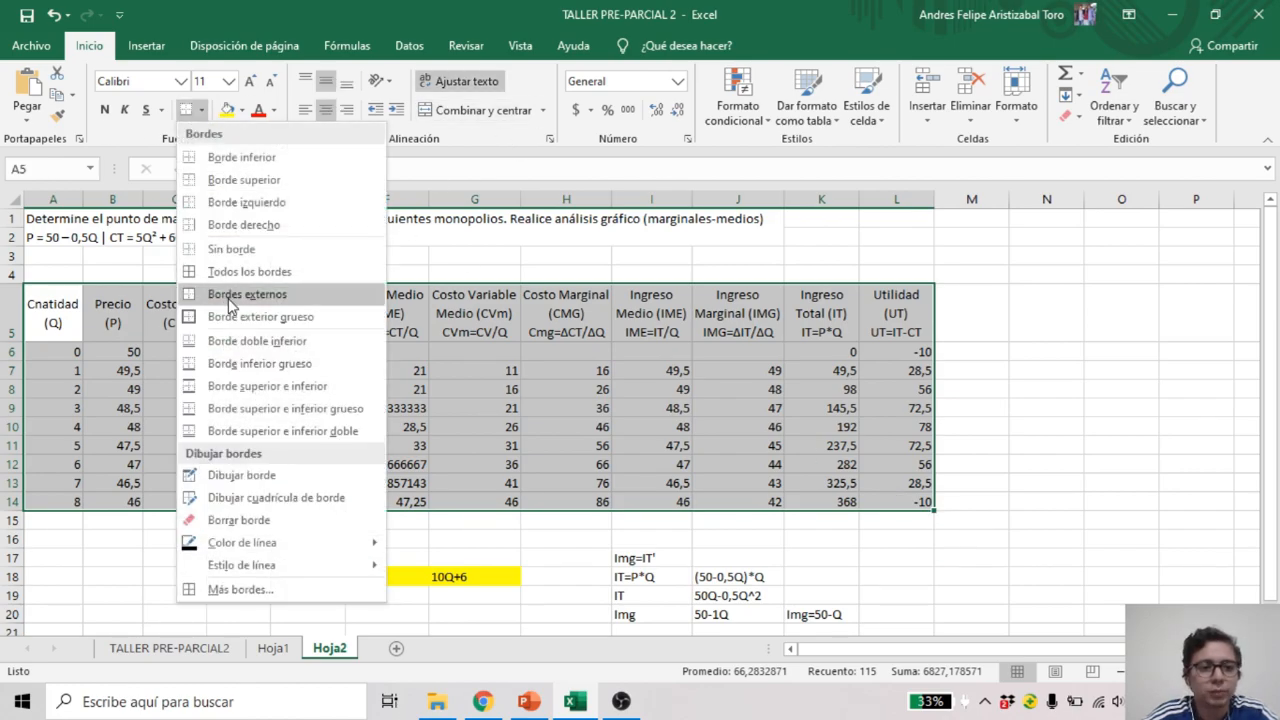
click(241, 267)
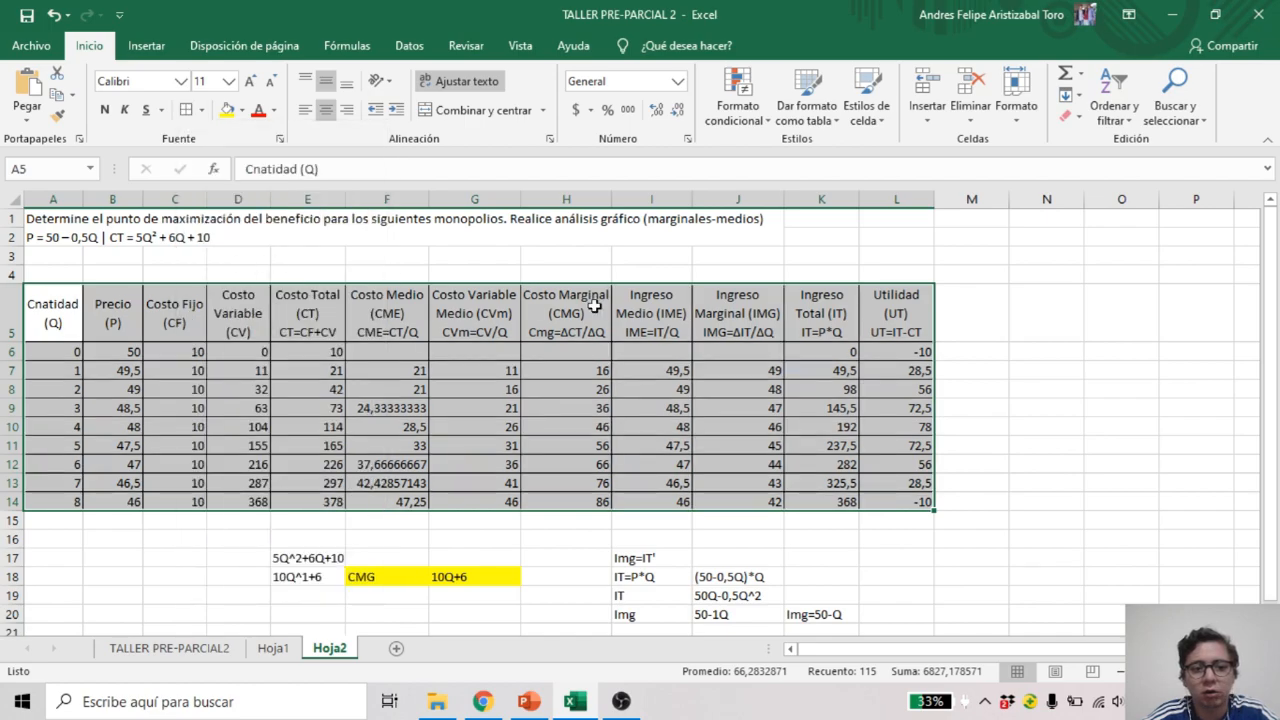
click(1014, 364)
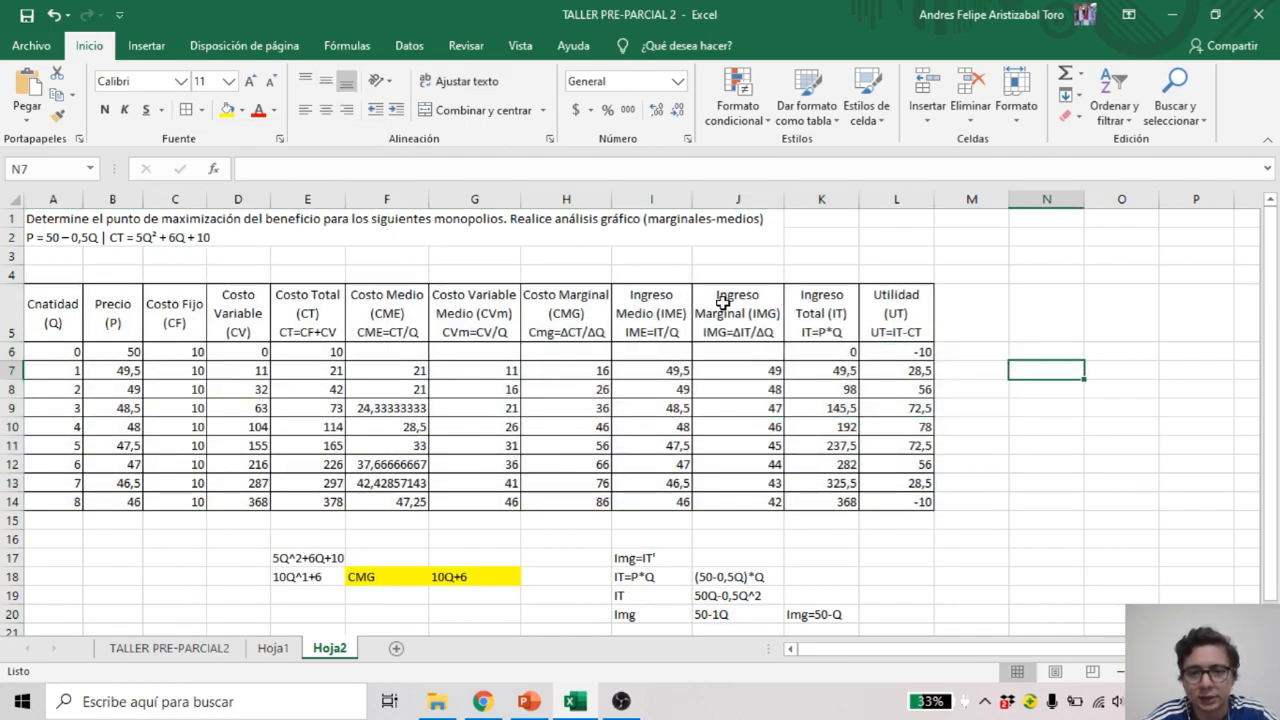
Fill the average and marginal cost and revenue headers in F5:J5 with yellow
drag(722, 302, 388, 313)
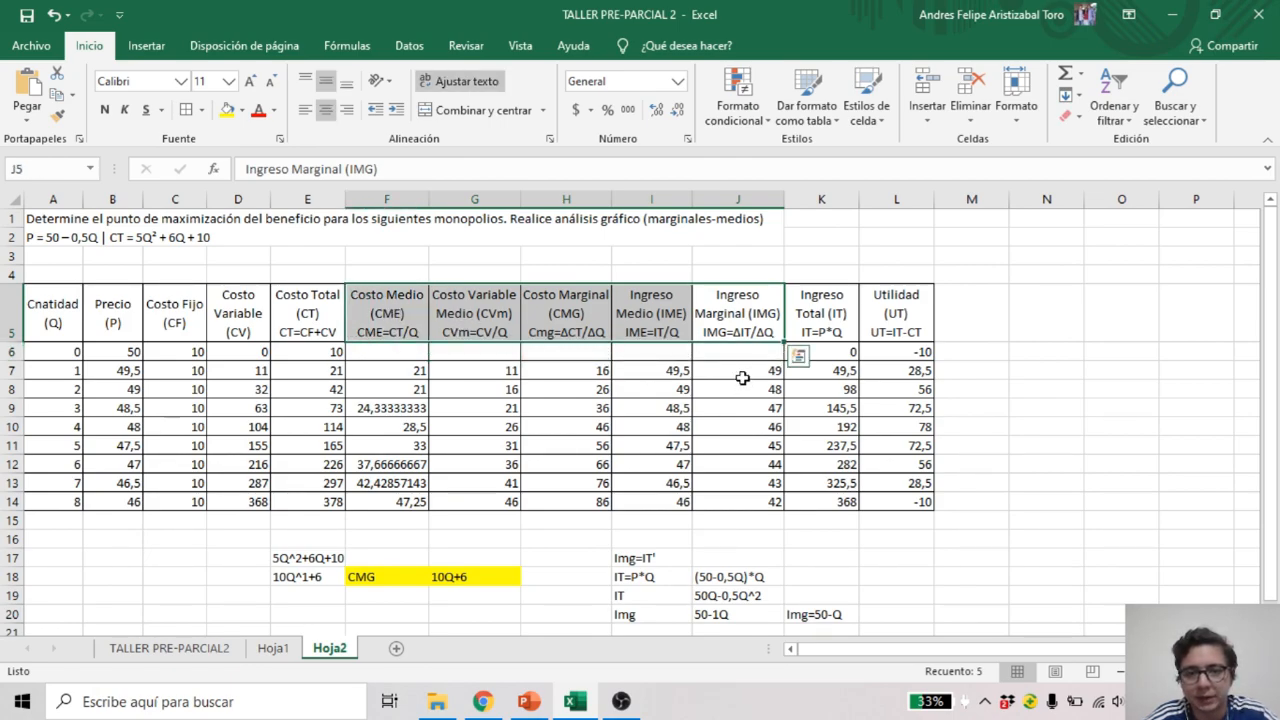
click(226, 110)
click(1038, 356)
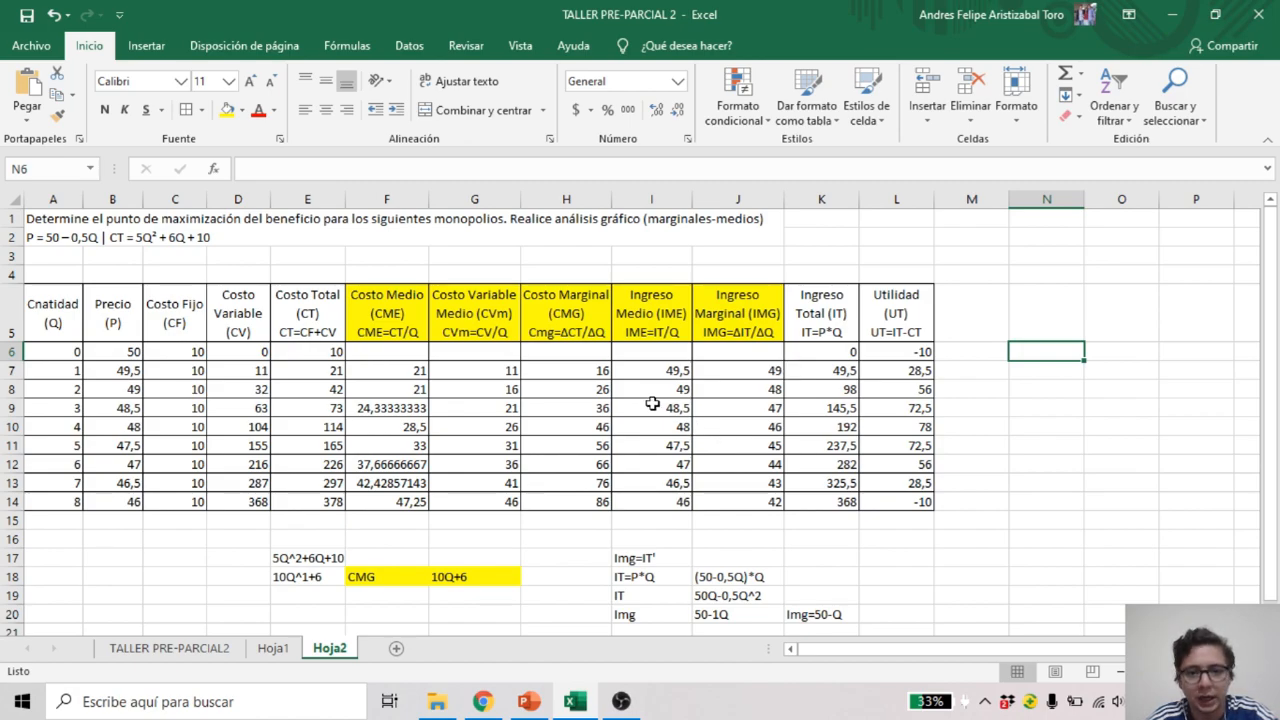
click(1088, 377)
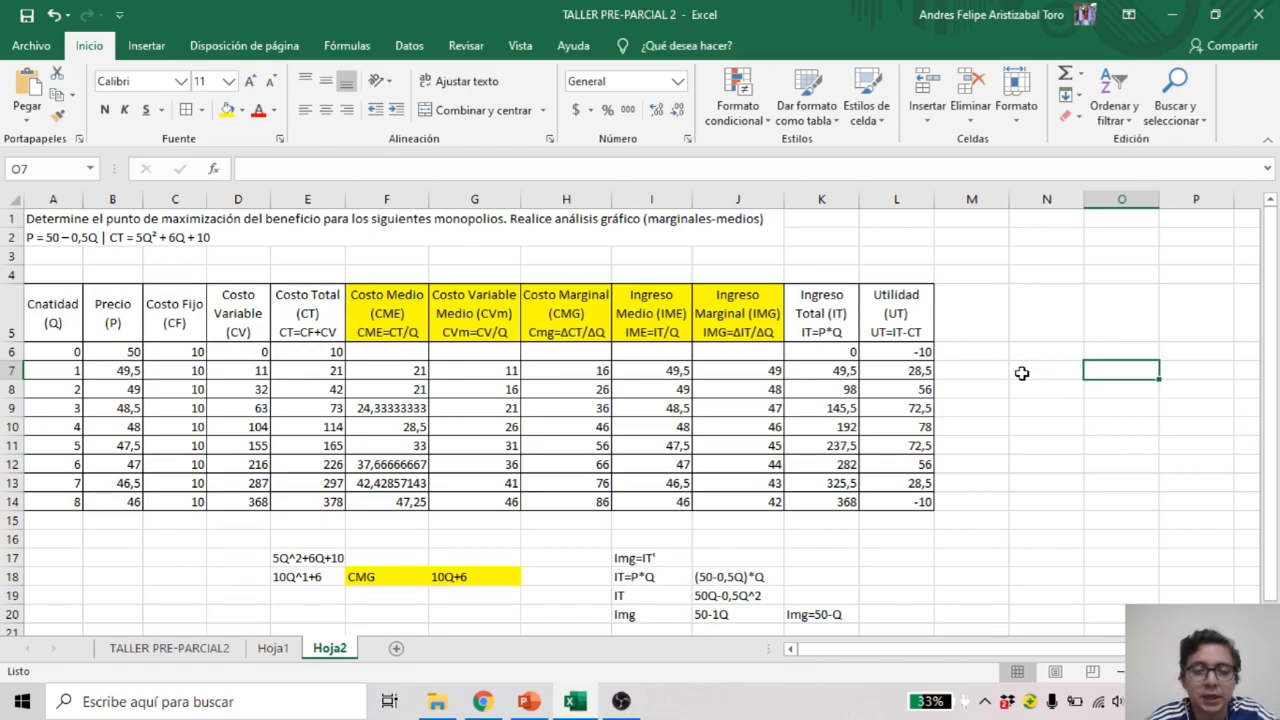
click(1021, 373)
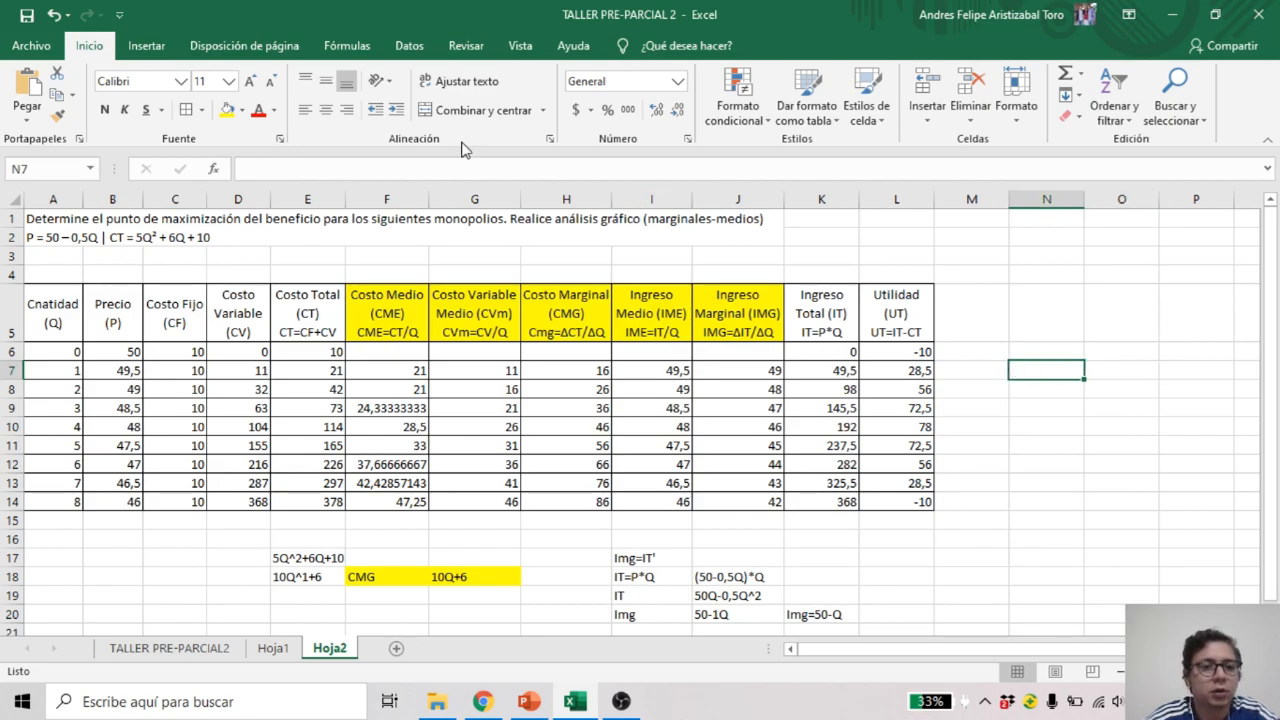
Insert an empty scatter chart with straight lines and markers and place it beside the table, starting at column M
click(140, 46)
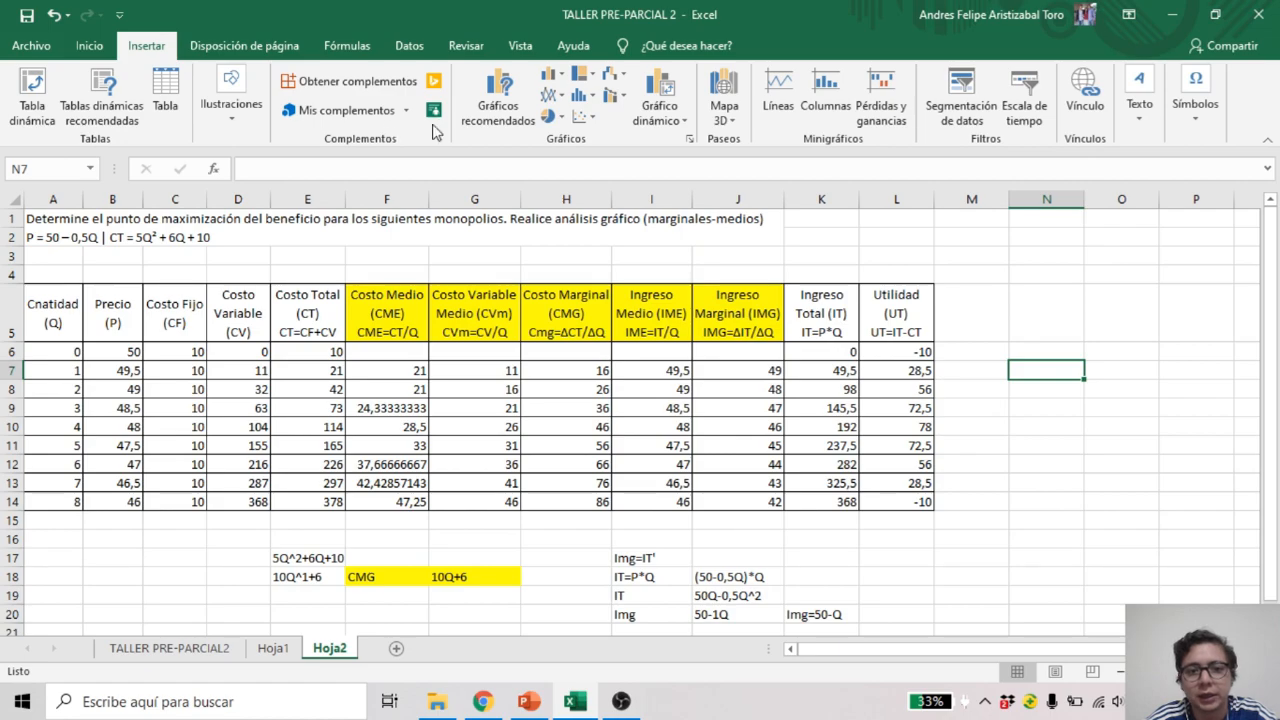
click(591, 121)
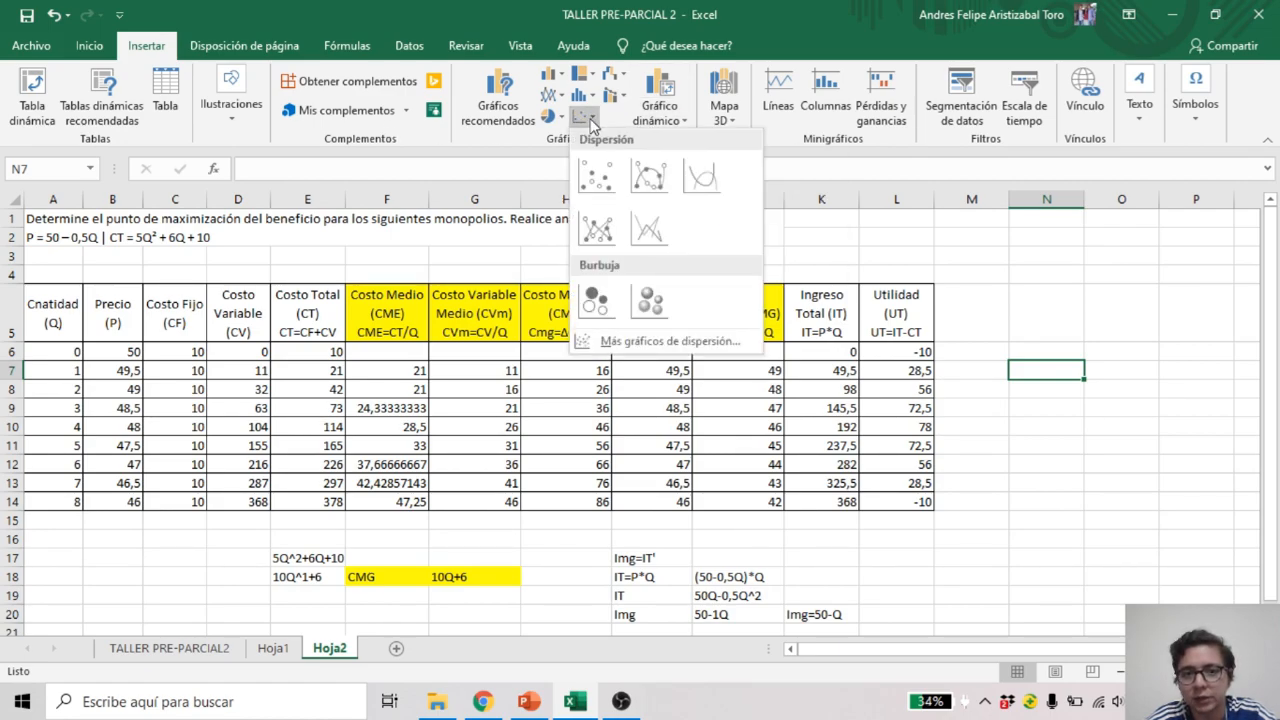
click(596, 226)
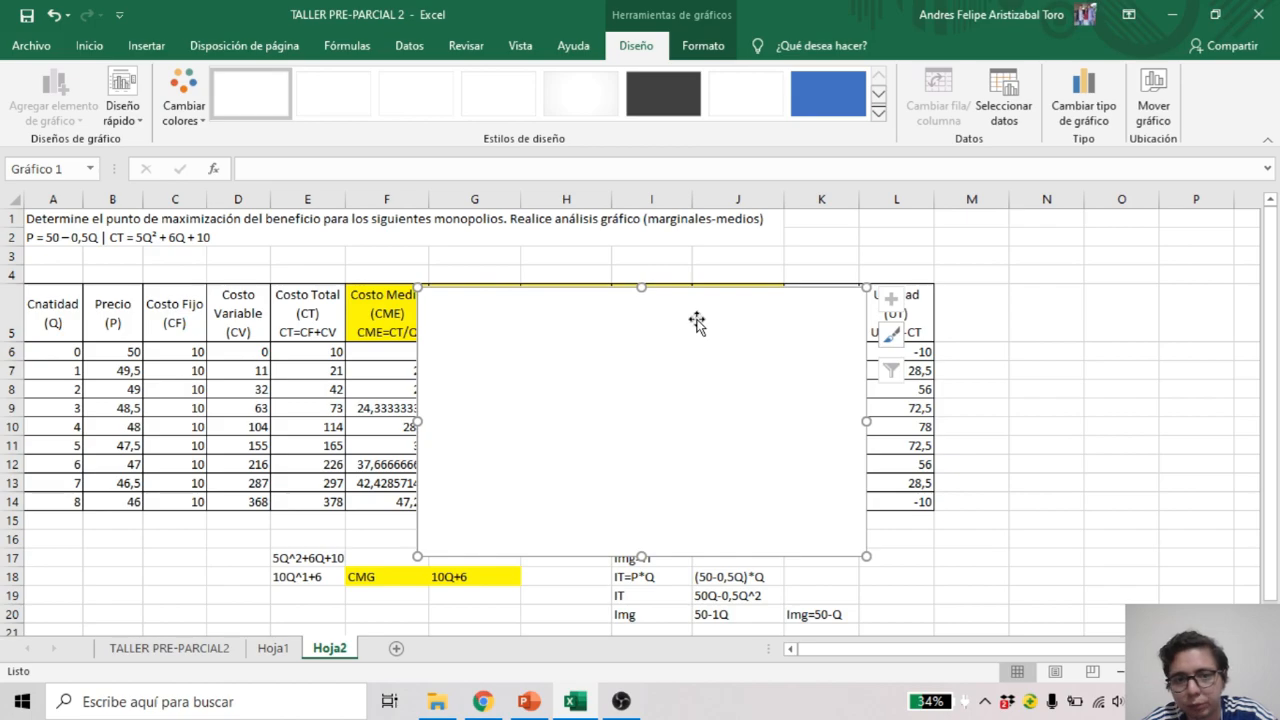
drag(713, 297, 1248, 286)
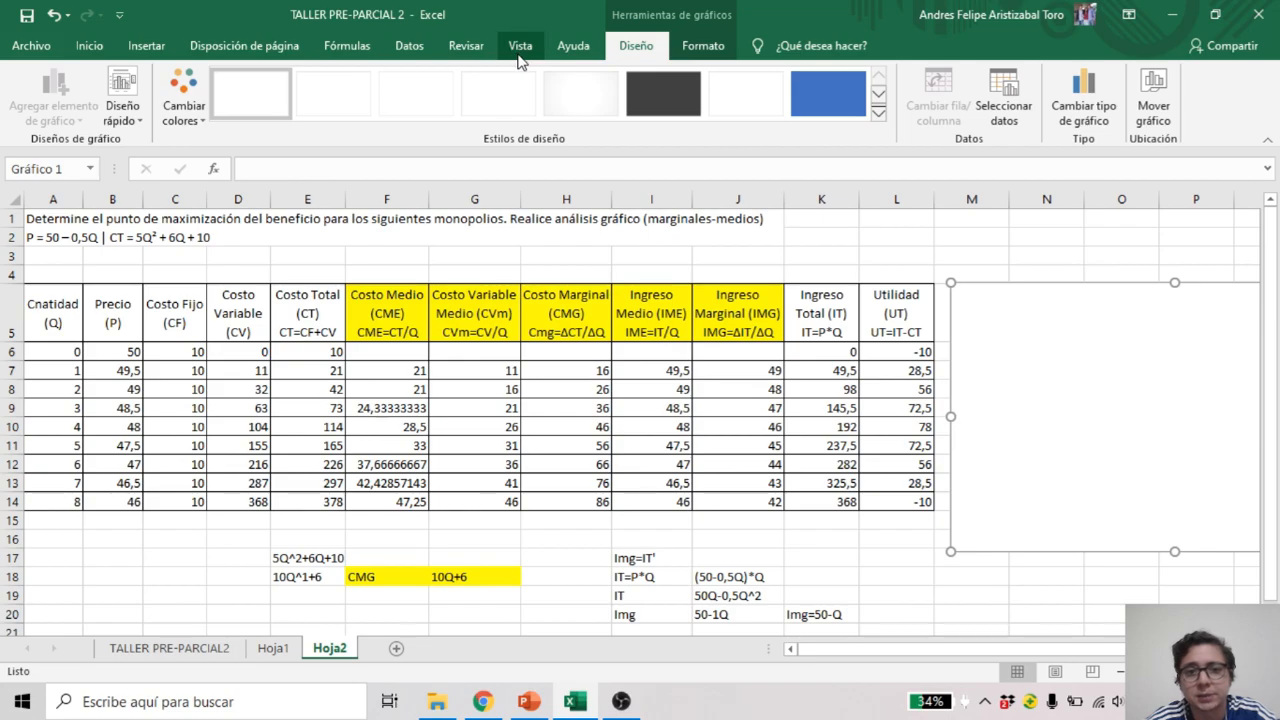
Add a data series named Img to the empty chart, taking its X values from the quantities in A6:A14
click(1018, 118)
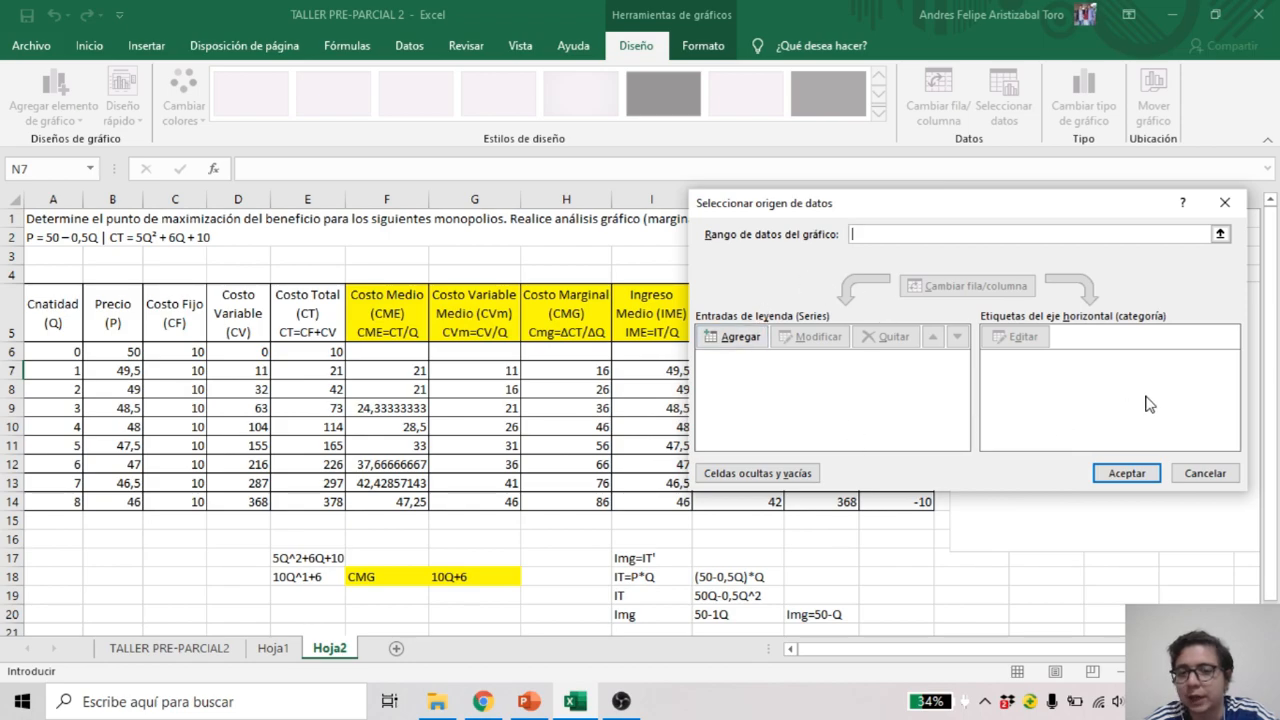
click(734, 345)
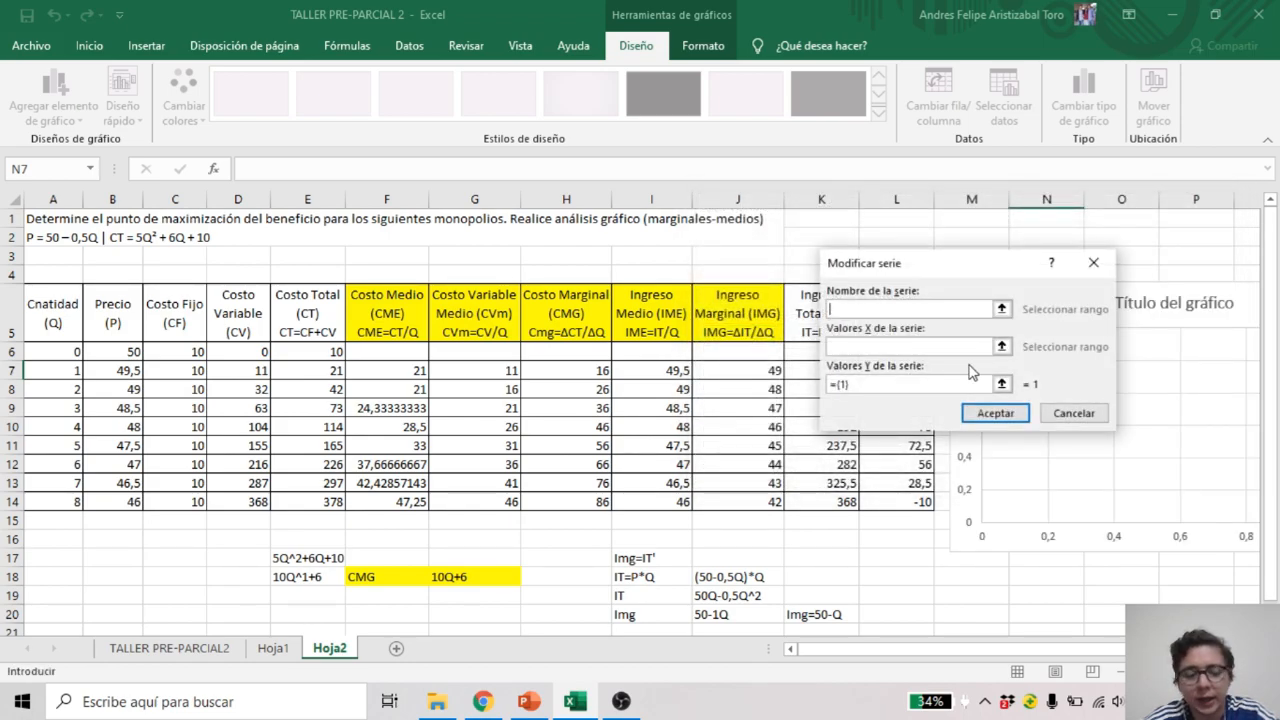
key(Caps_Lock)
key(Caps_Lock)
text(Im)
text(Im)
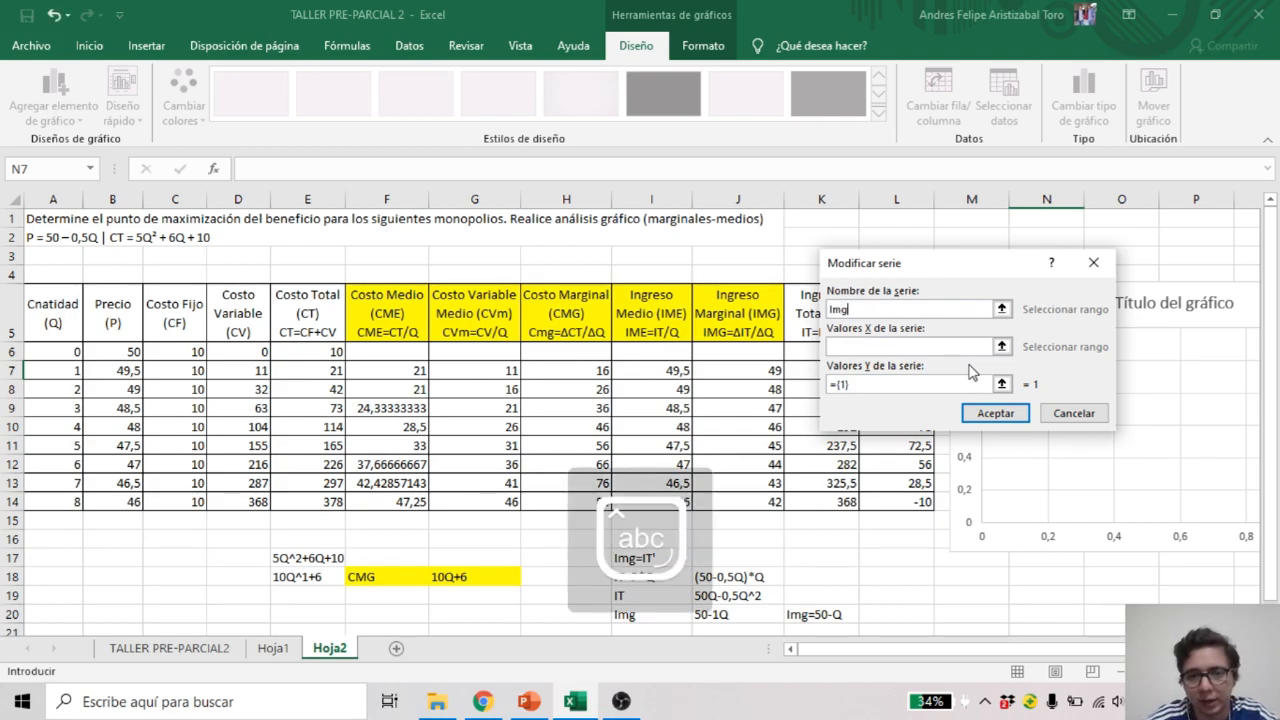
text(g)
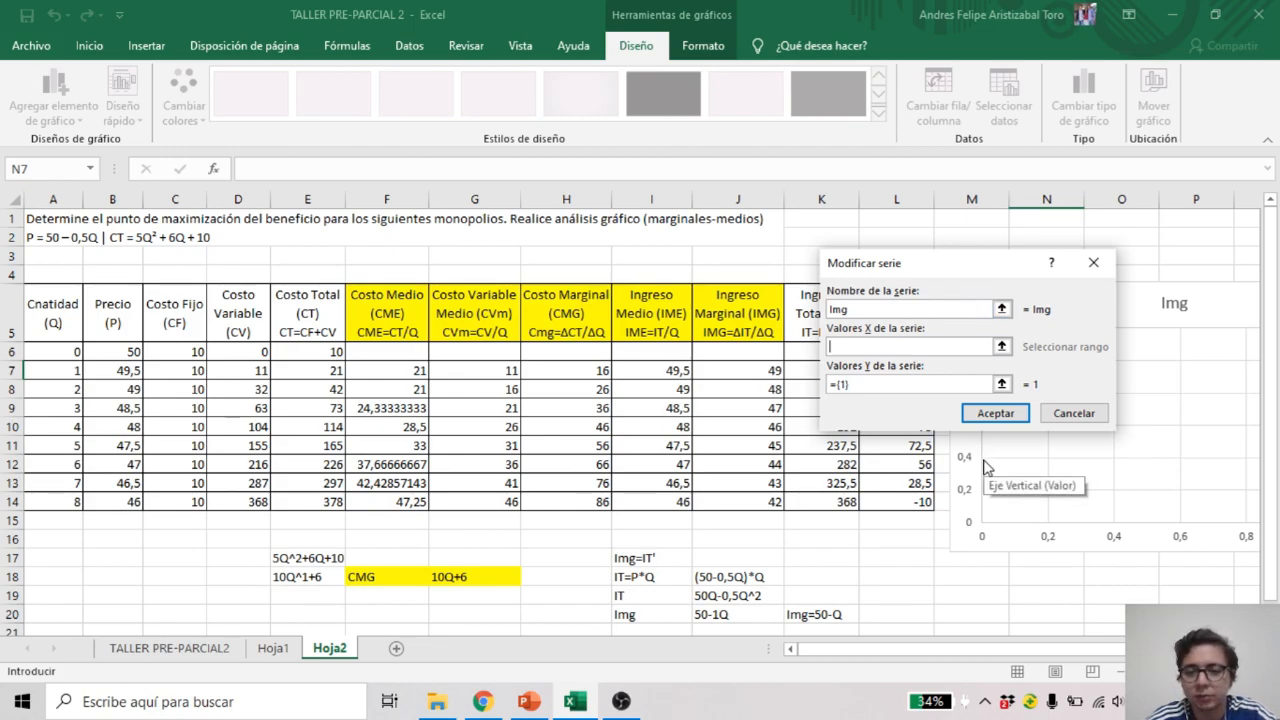
click(42, 354)
key(ctrl+shift+Down)
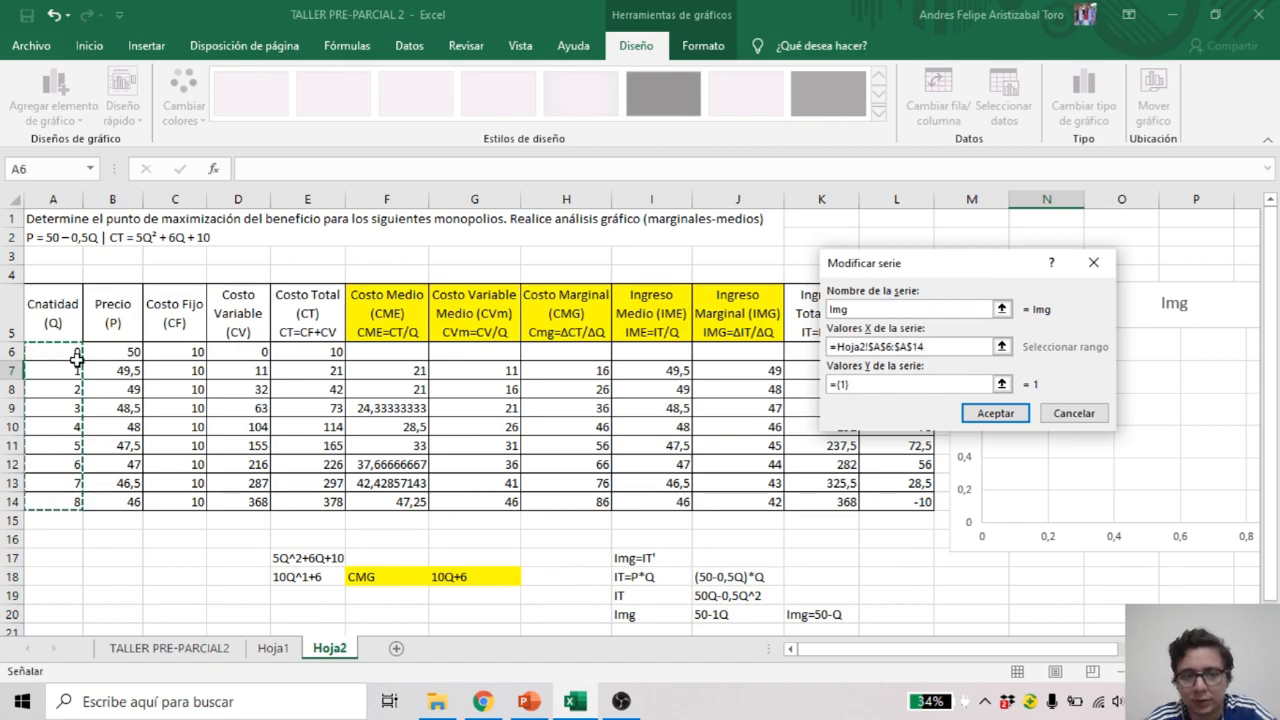
Set the Img series' Y values to the marginal revenue range J6:J14
click(839, 386)
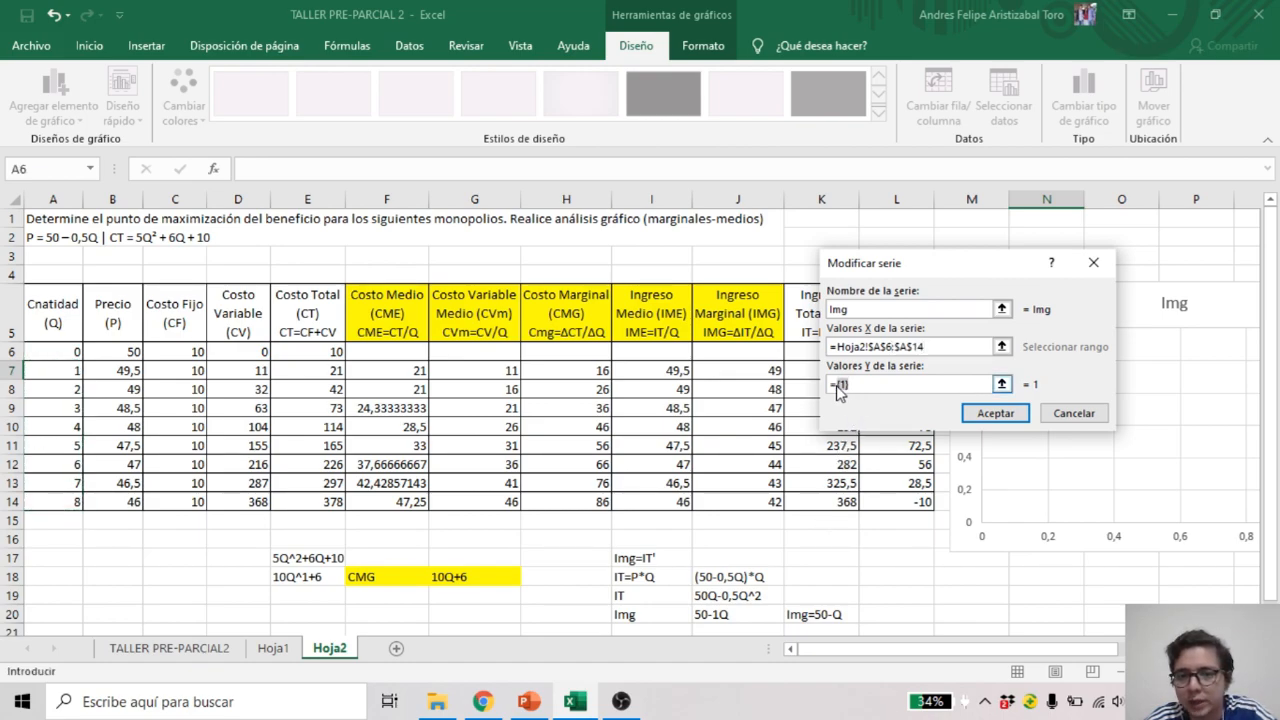
key(BackSpace)
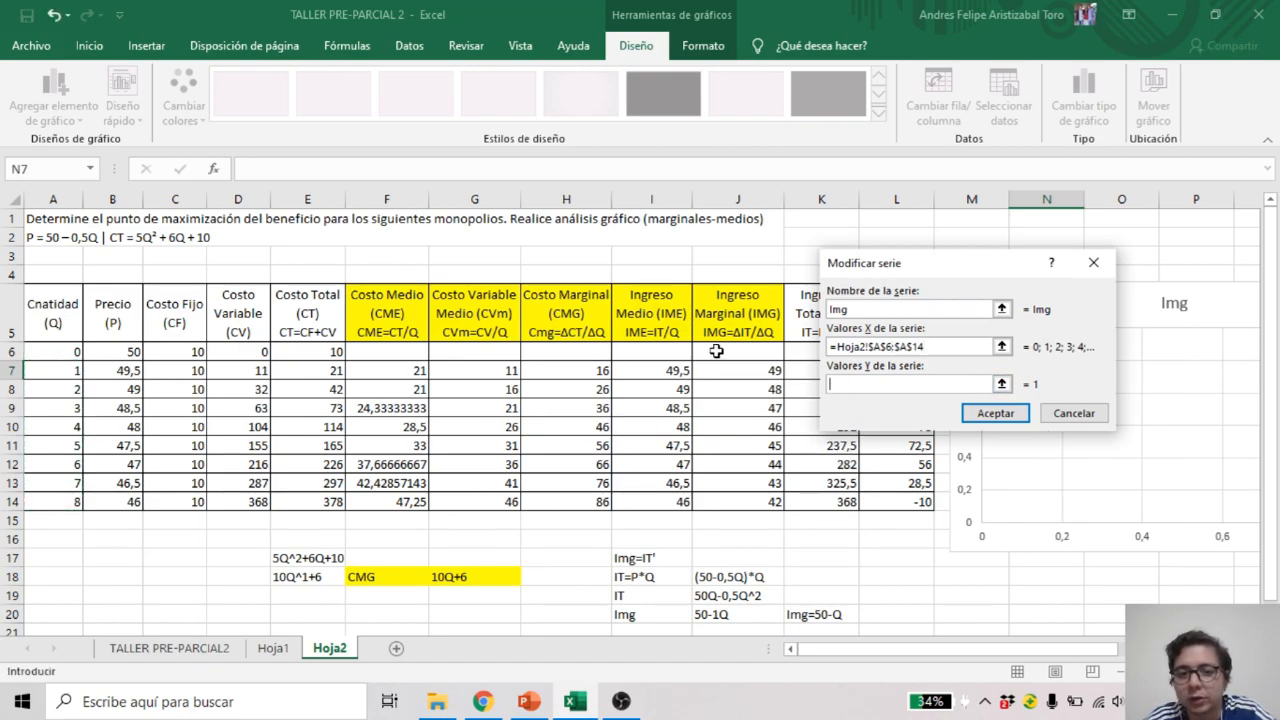
drag(728, 352, 728, 502)
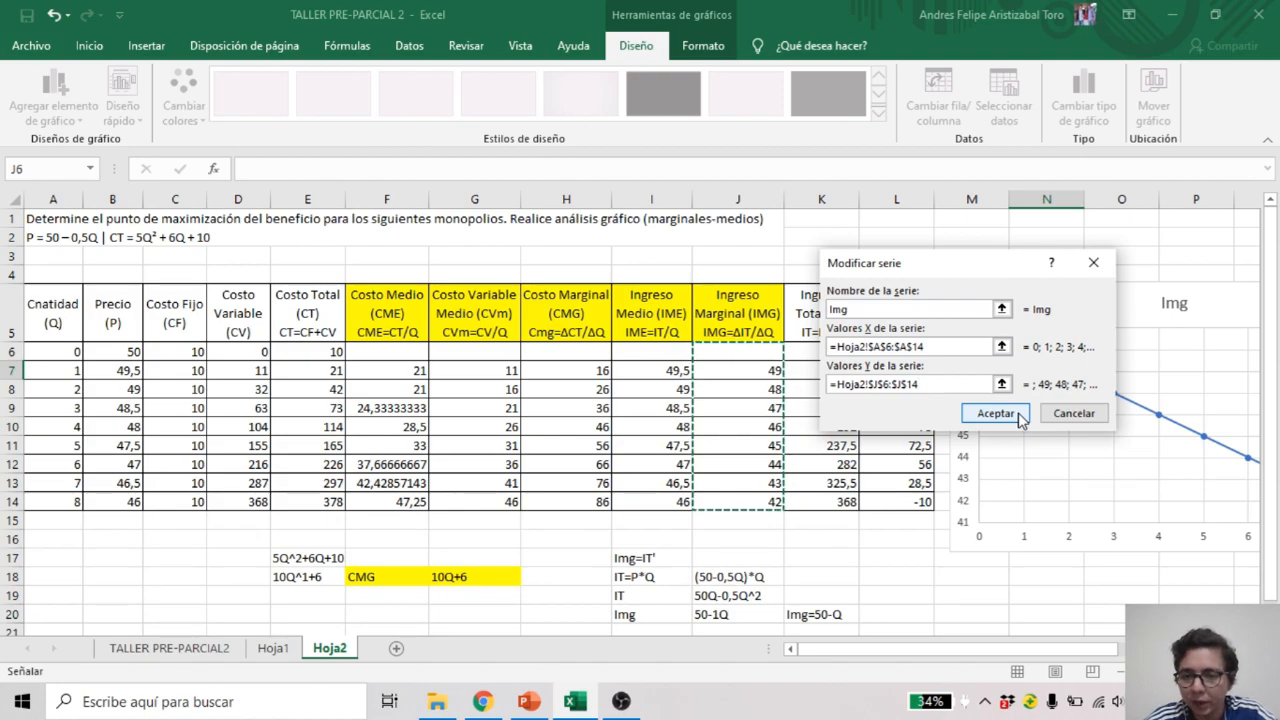
click(1019, 416)
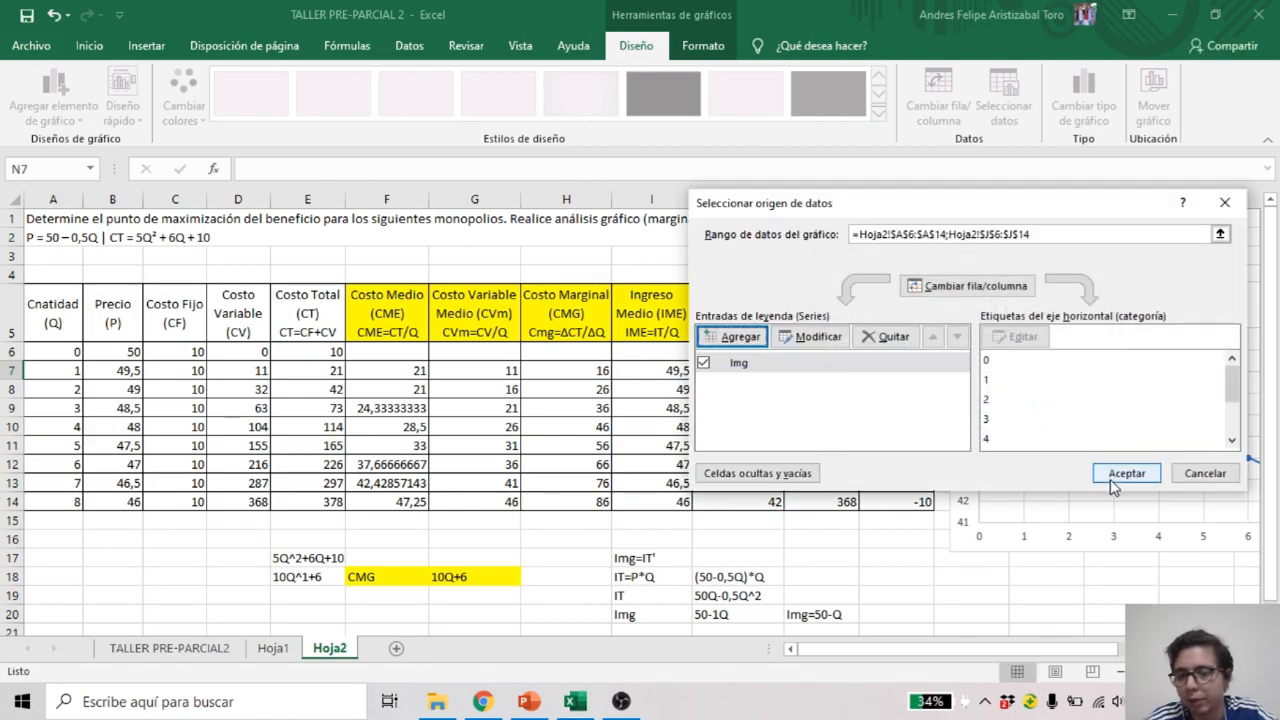
Add a second chart series named Ime with X values from A6:A14
click(733, 337)
text(I)
key(Caps_Lock)
text(me)
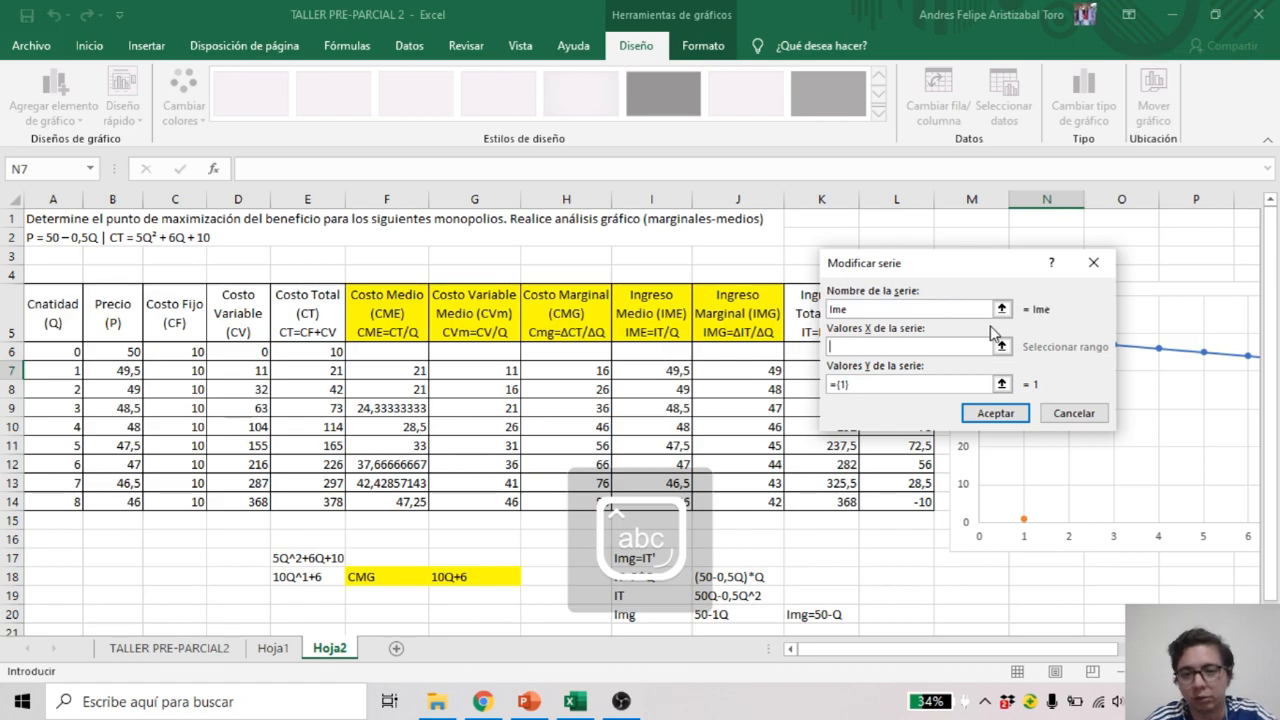
click(46, 354)
key(ctrl+shift+Down)
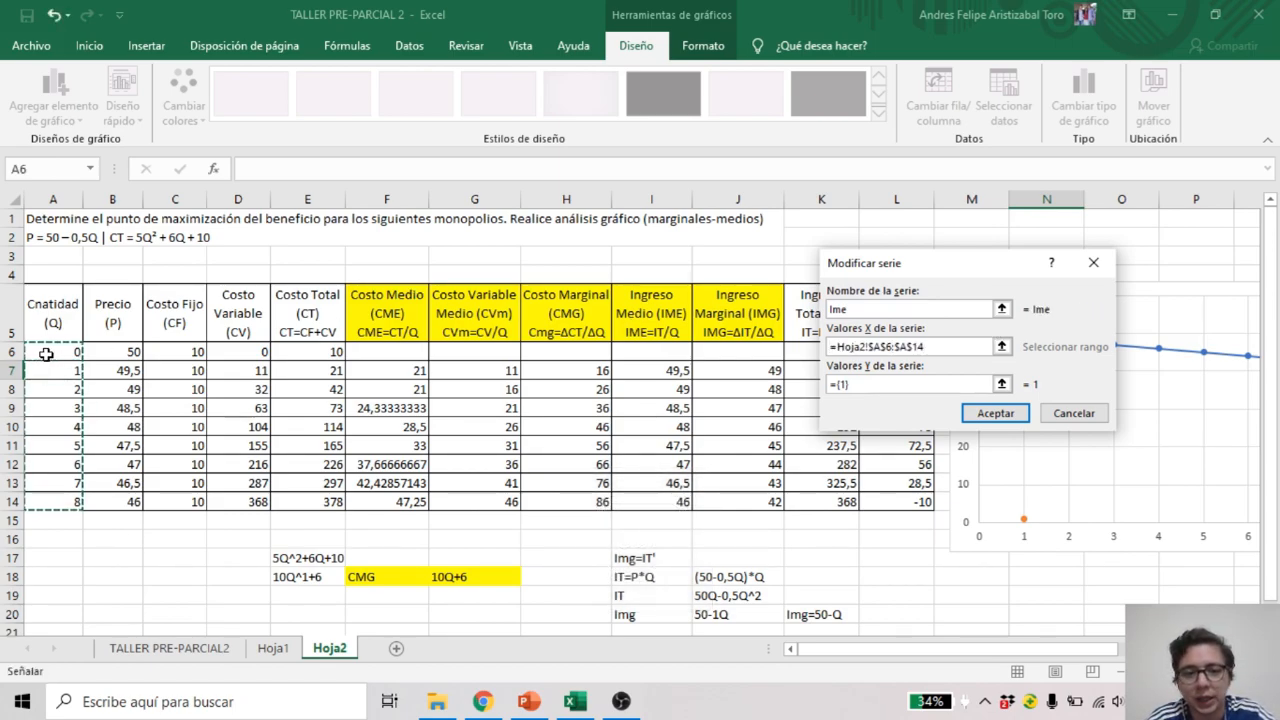
key(Tab)
key(Return)
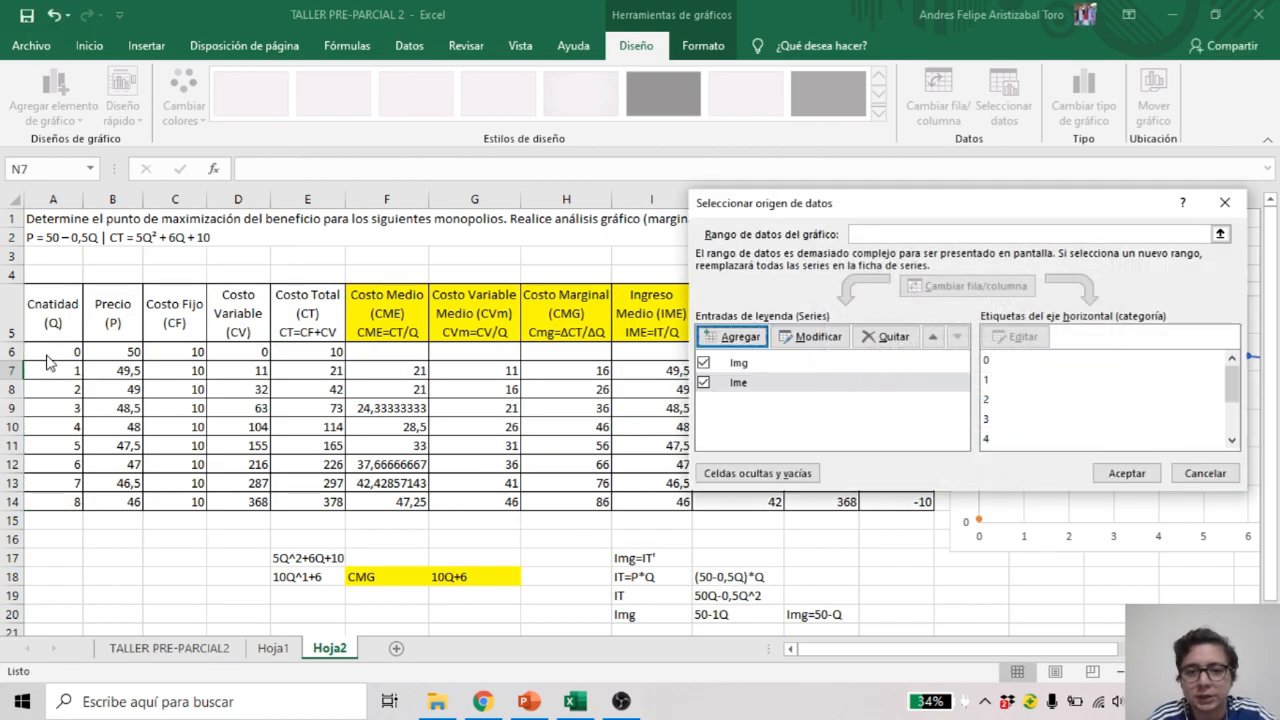
Edit the Ime series so its Y values come from the average revenue range I6:I14
click(739, 386)
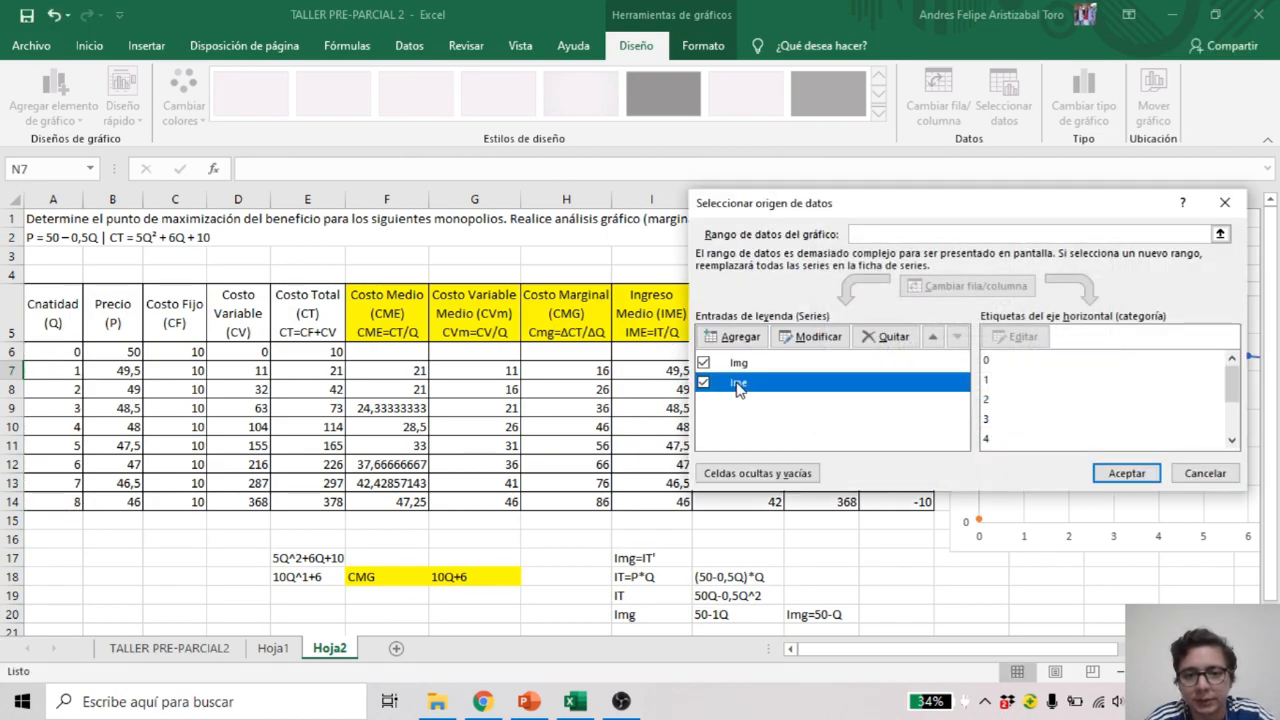
click(818, 337)
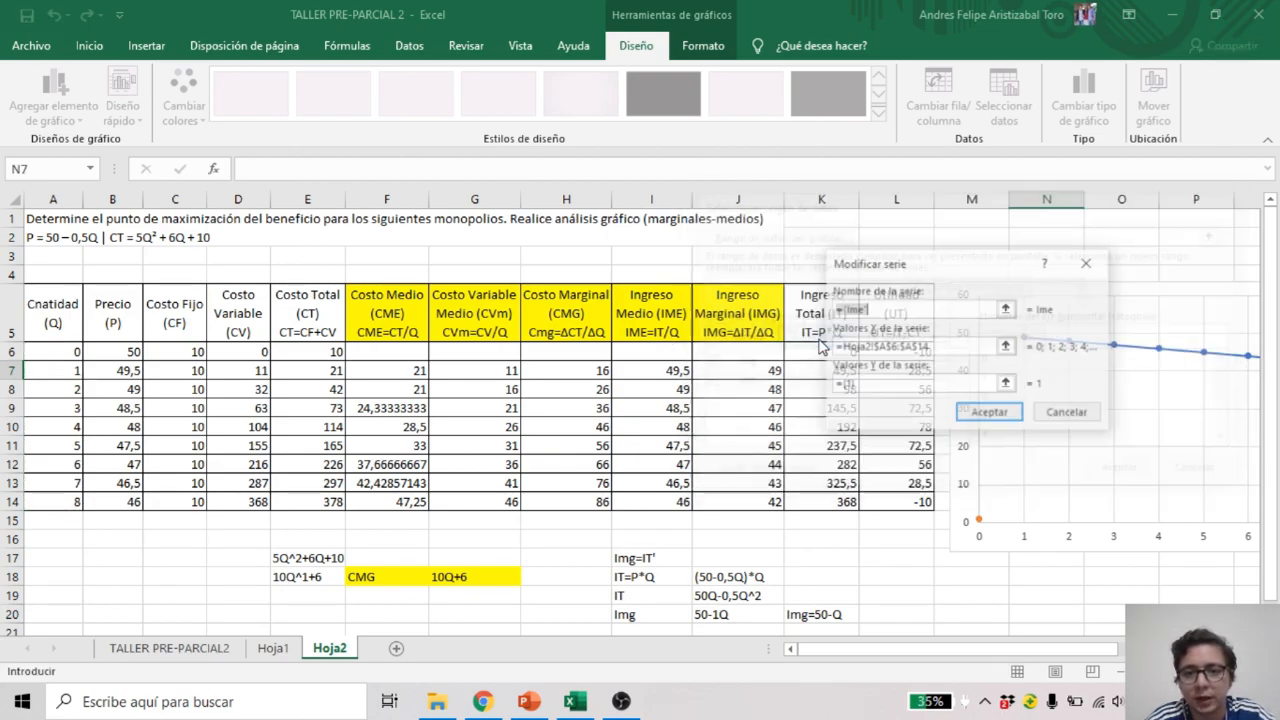
click(884, 383)
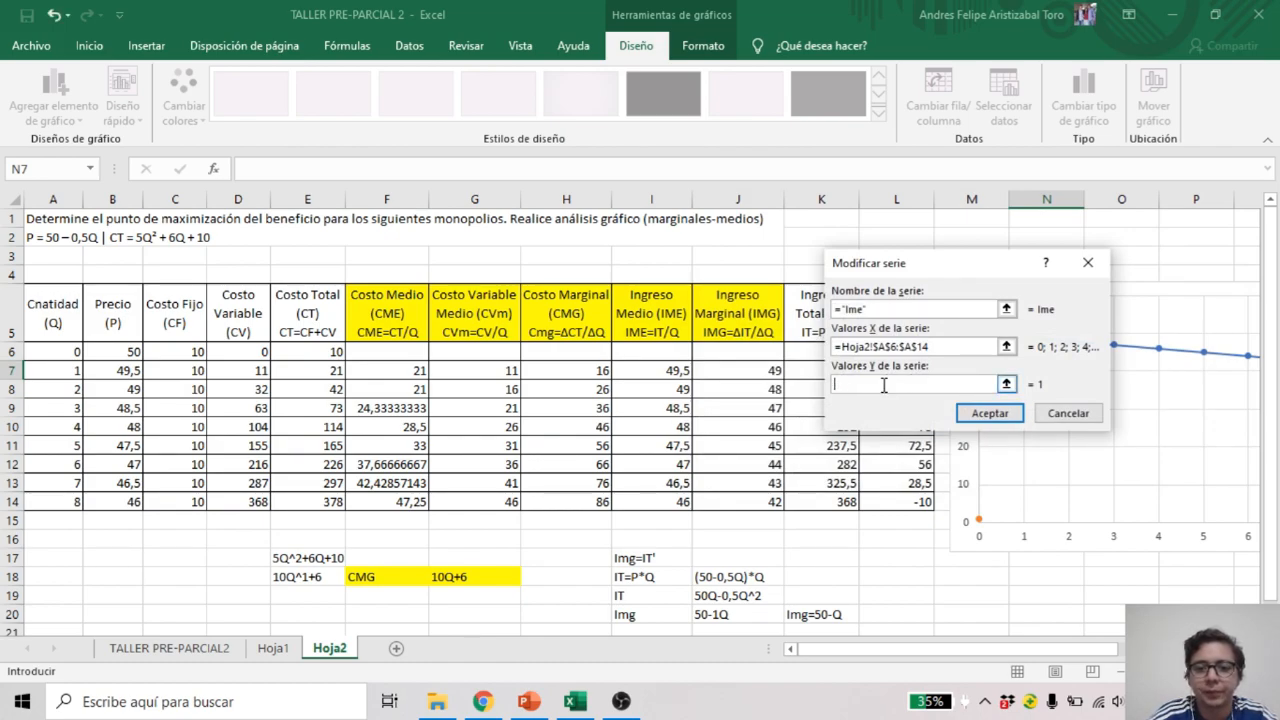
click(665, 355)
key(ctrl+shift+Down)
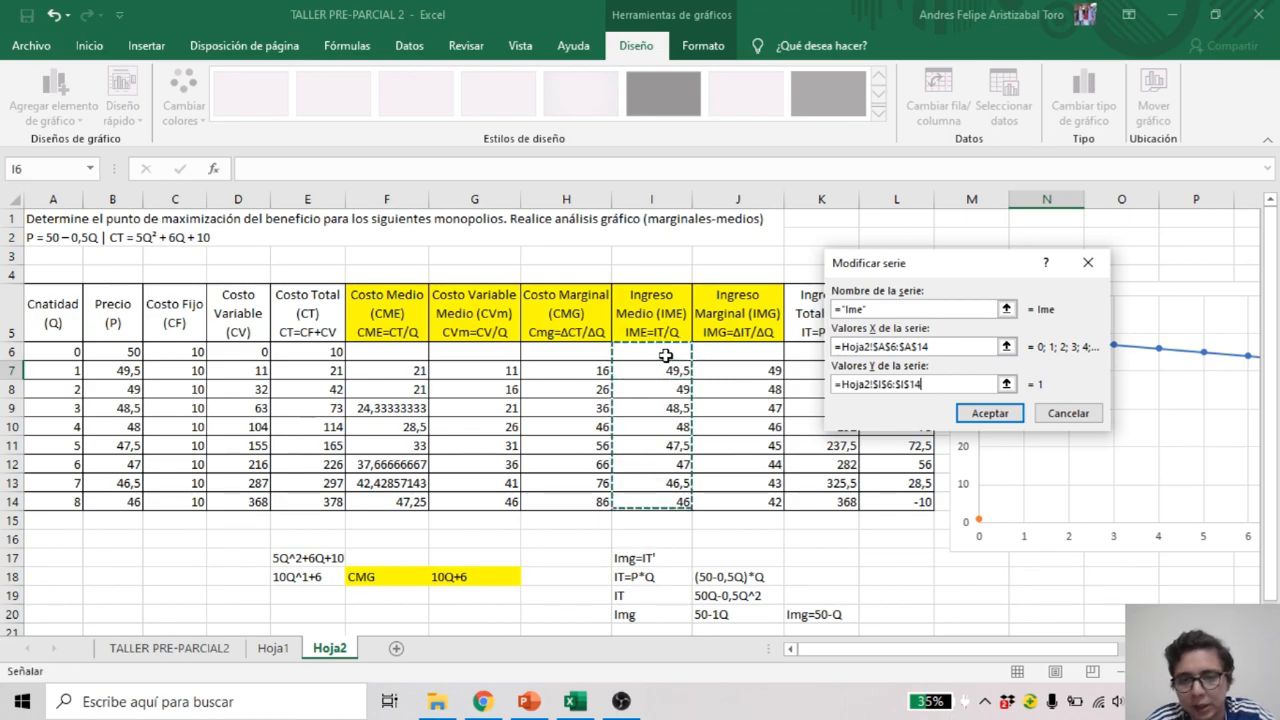
click(990, 413)
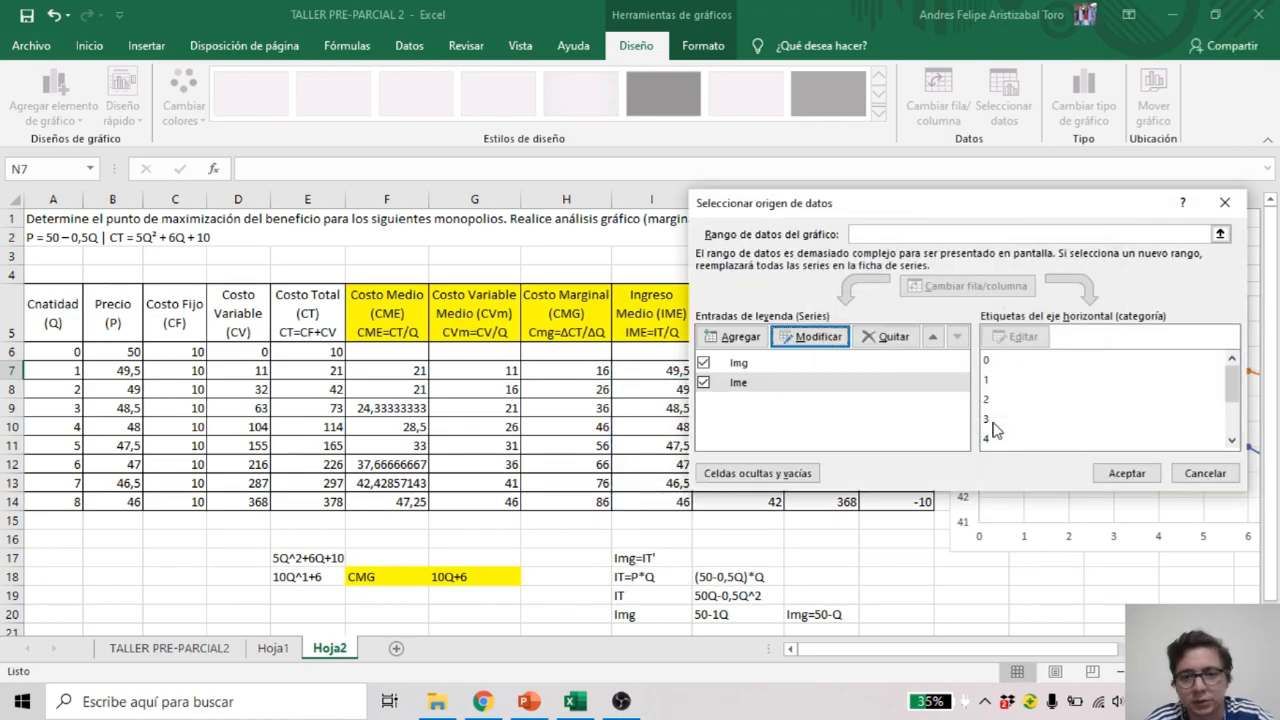
Add a third chart series named Cme with X values from A6:A14
click(718, 337)
text(Cme)
key(Tab)
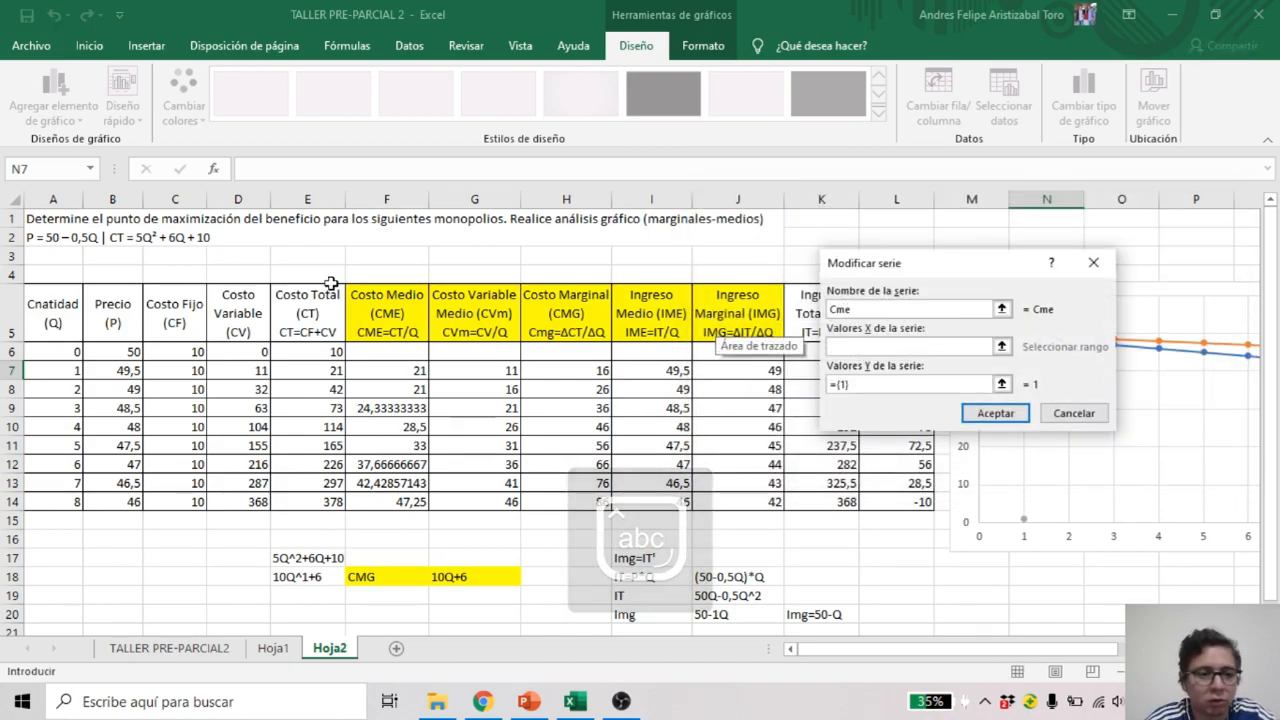
click(42, 350)
drag(42, 350, 70, 500)
Set the Cme series' Y values to the average cost range F6:F14
click(856, 385)
key(BackSpace)
key(BackSpace)
key(BackSpace)
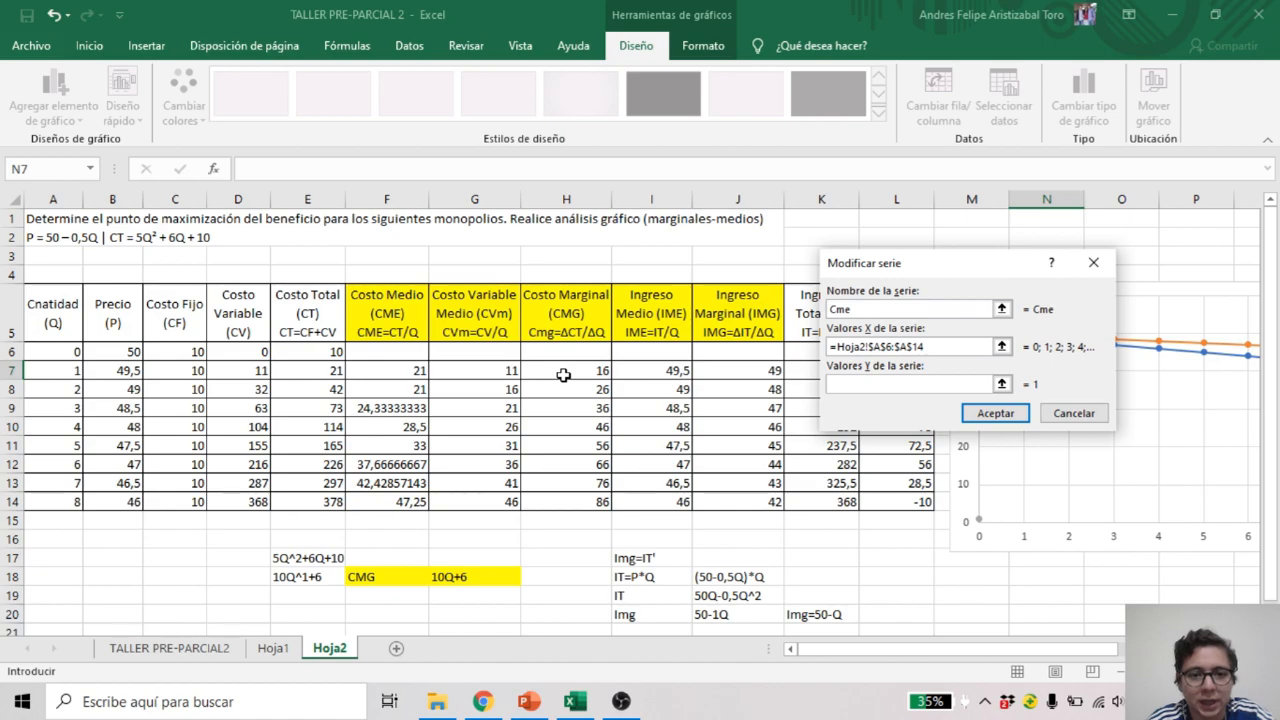
click(389, 353)
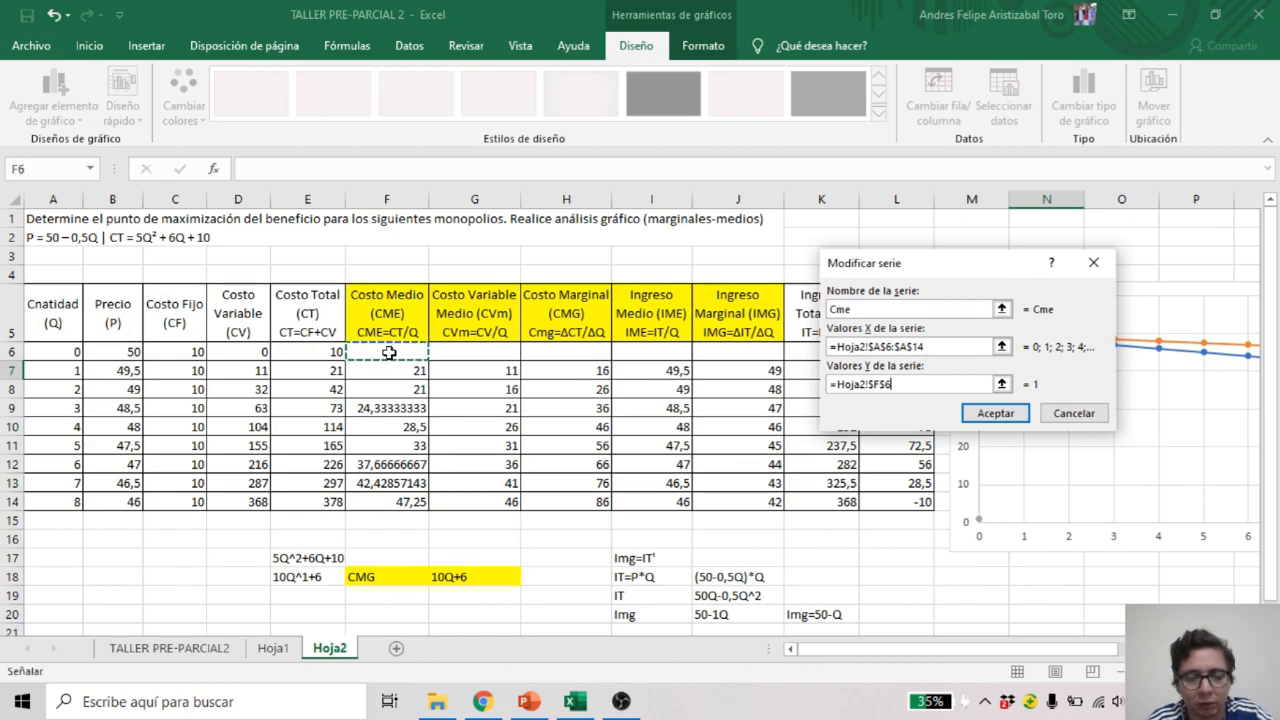
key(ctrl+shift+Down)
key(ctrl+shift+Down)
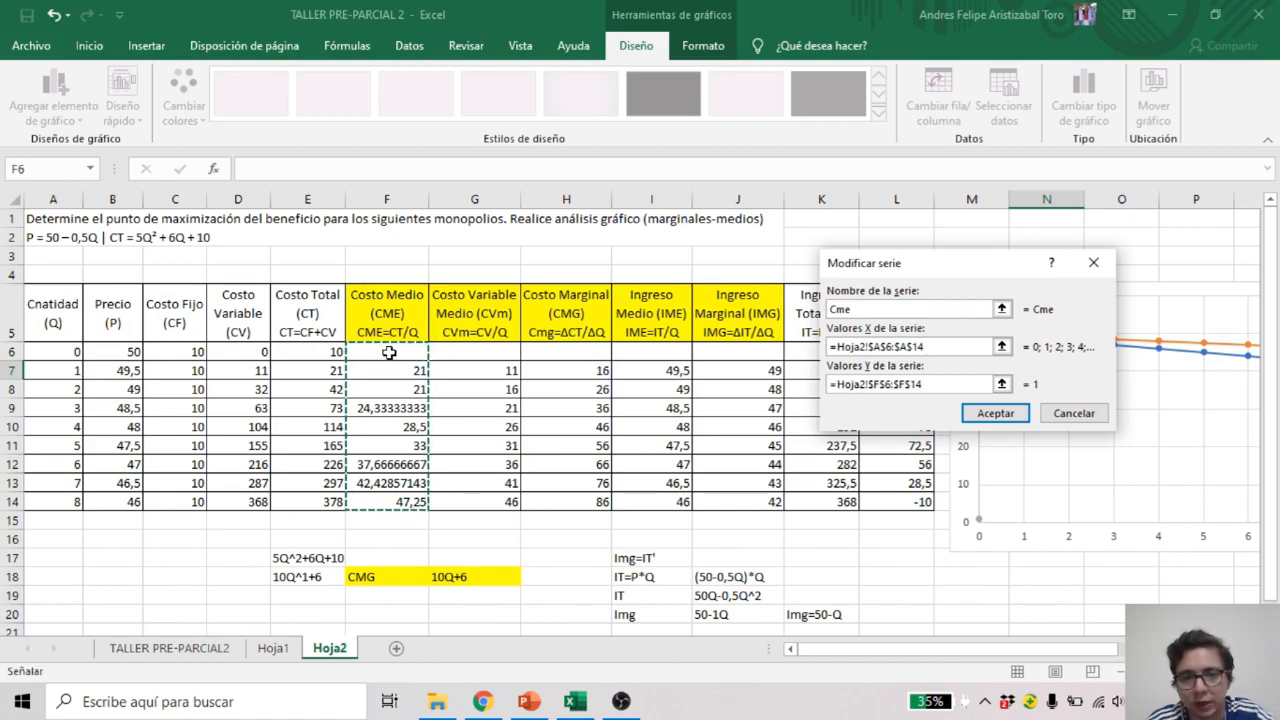
click(996, 416)
Add a fourth chart series named Cvme with X values from A6:A14
click(731, 340)
text(C)
key(Caps_Lock)
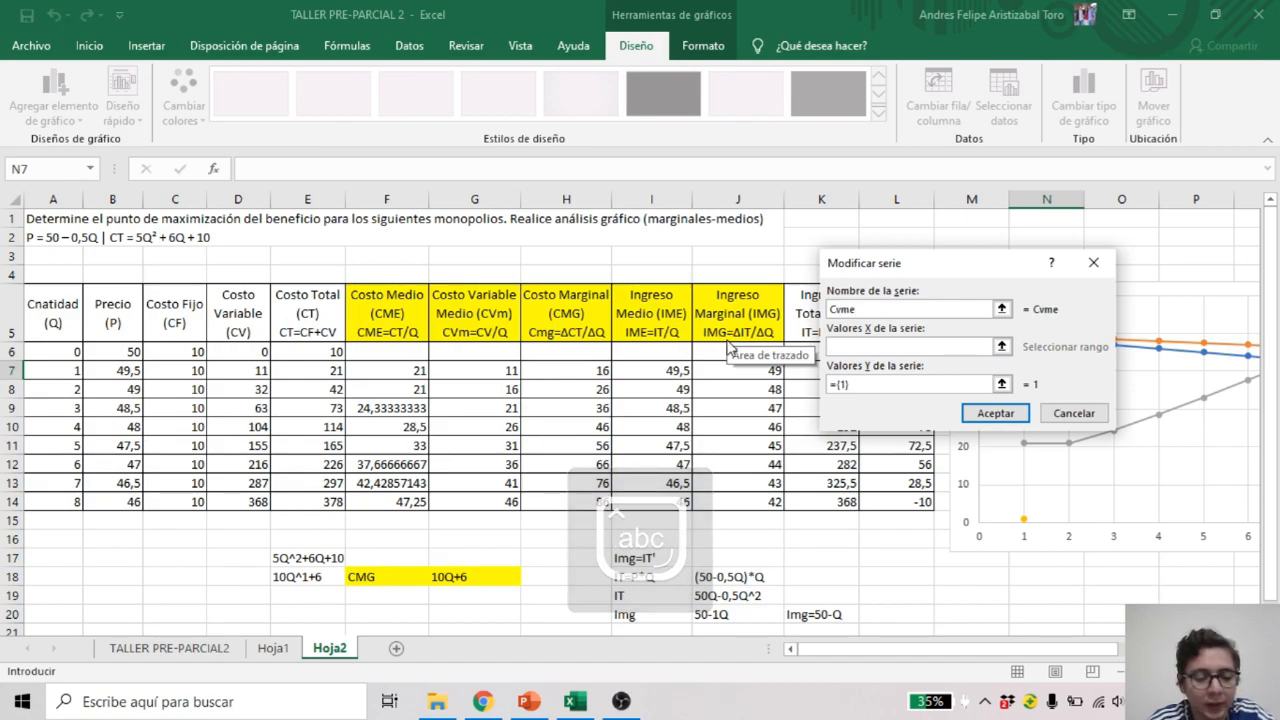
click(46, 355)
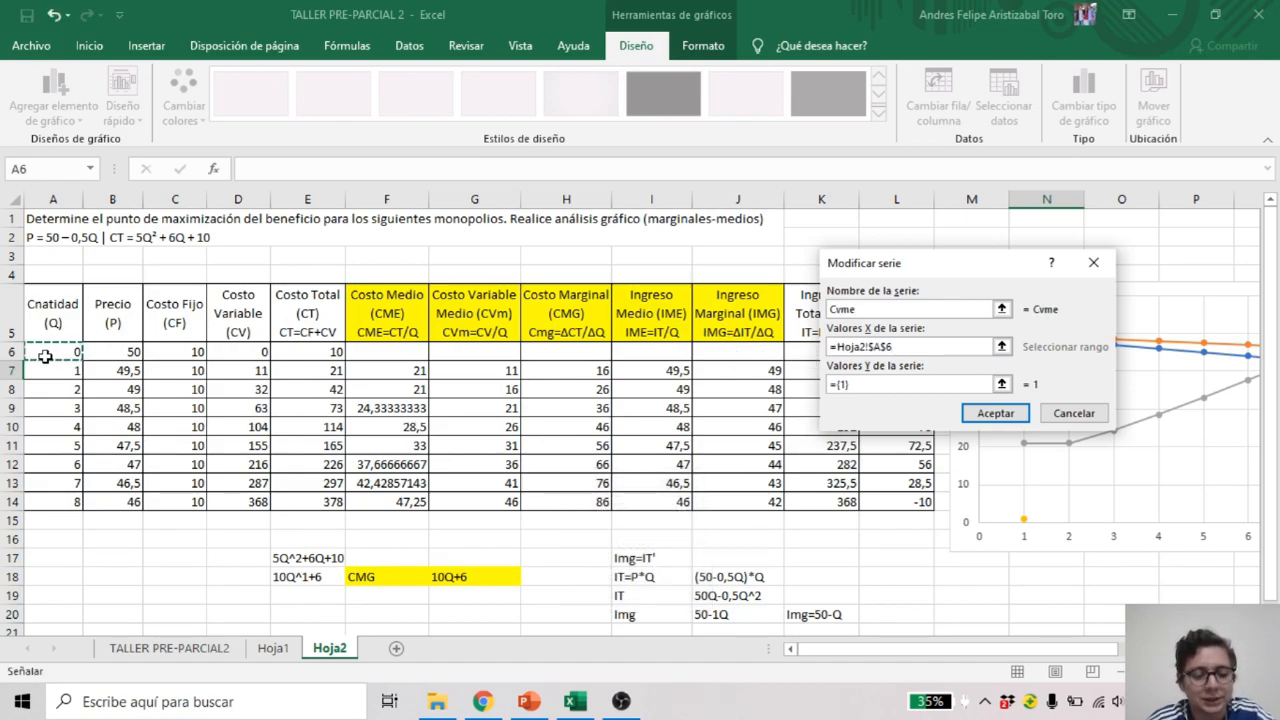
key(ctrl+shift+Down)
key(Tab)
Set the Cvme series' Y values to the average variable cost range G6:G14
key(BackSpace)
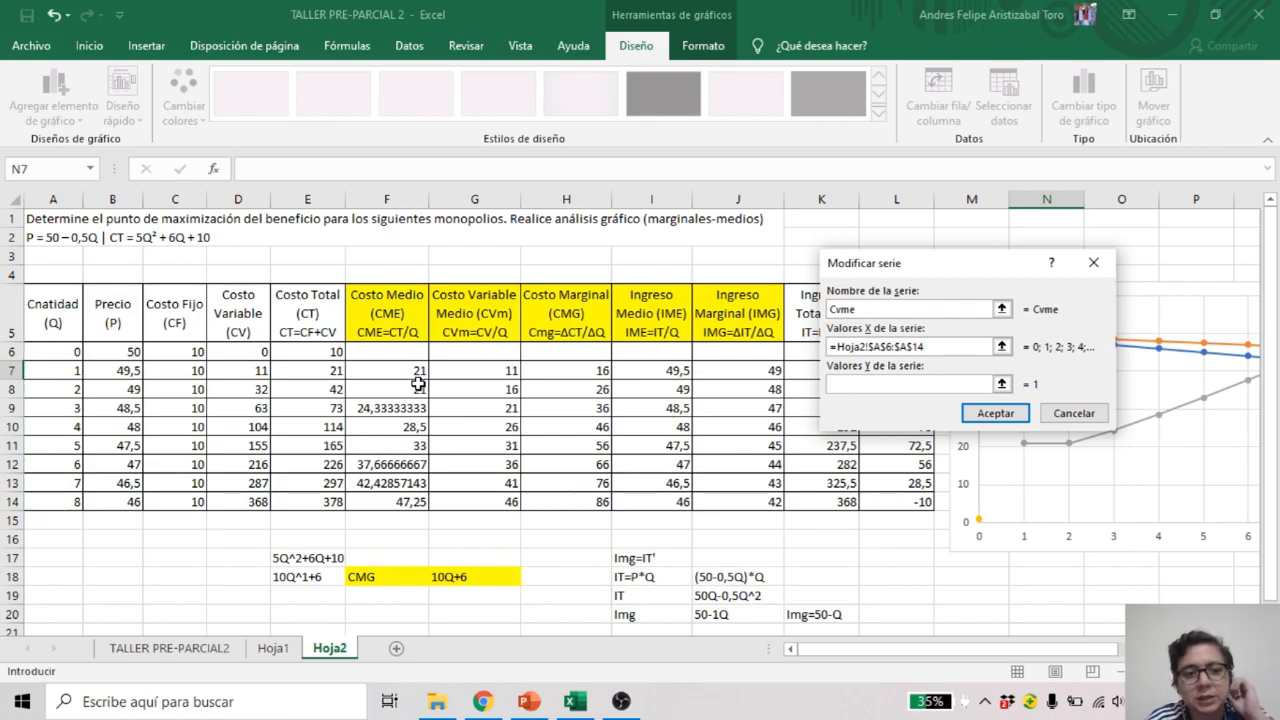
click(490, 357)
key(shift+Down)
key(shift+Down)
key(shift+Down)
key(shift+Down)
key(shift+Down)
key(shift+Down)
key(shift+Down)
key(shift+Down)
key(Return)
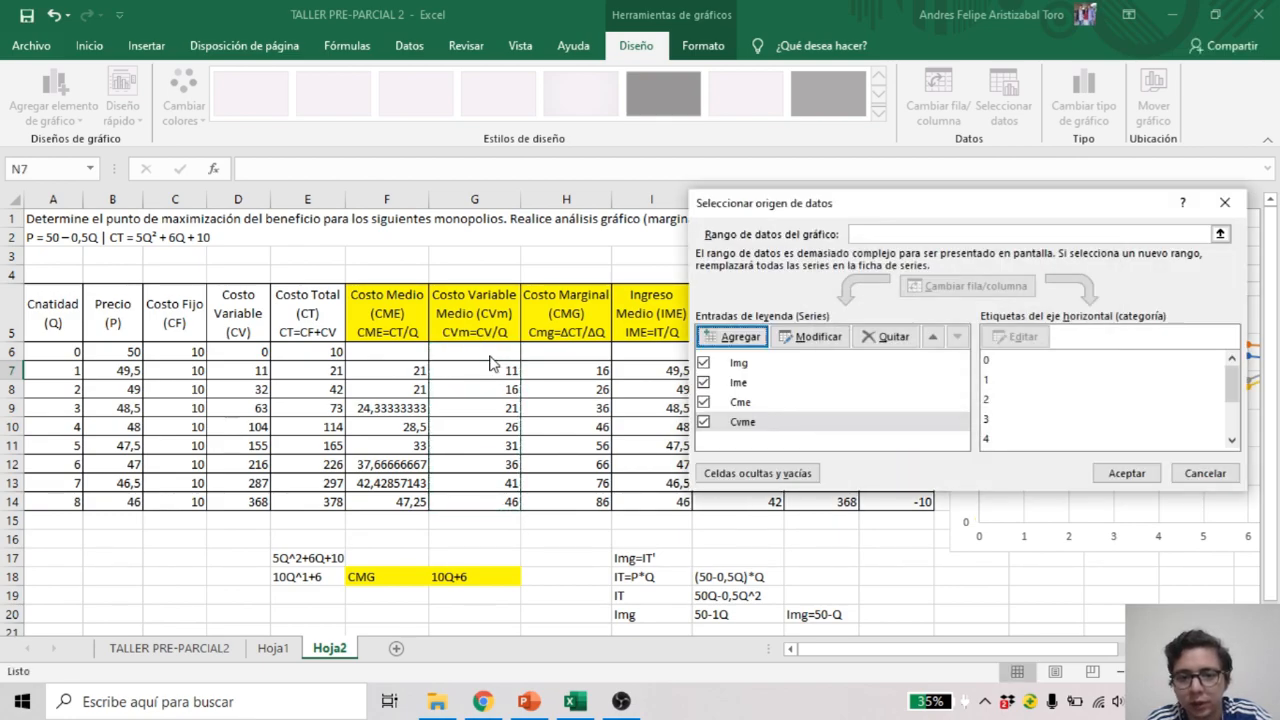
Add a series named Cmg with X values A6:A14 and Y values H6:H14, and apply the chart's data selection
click(739, 337)
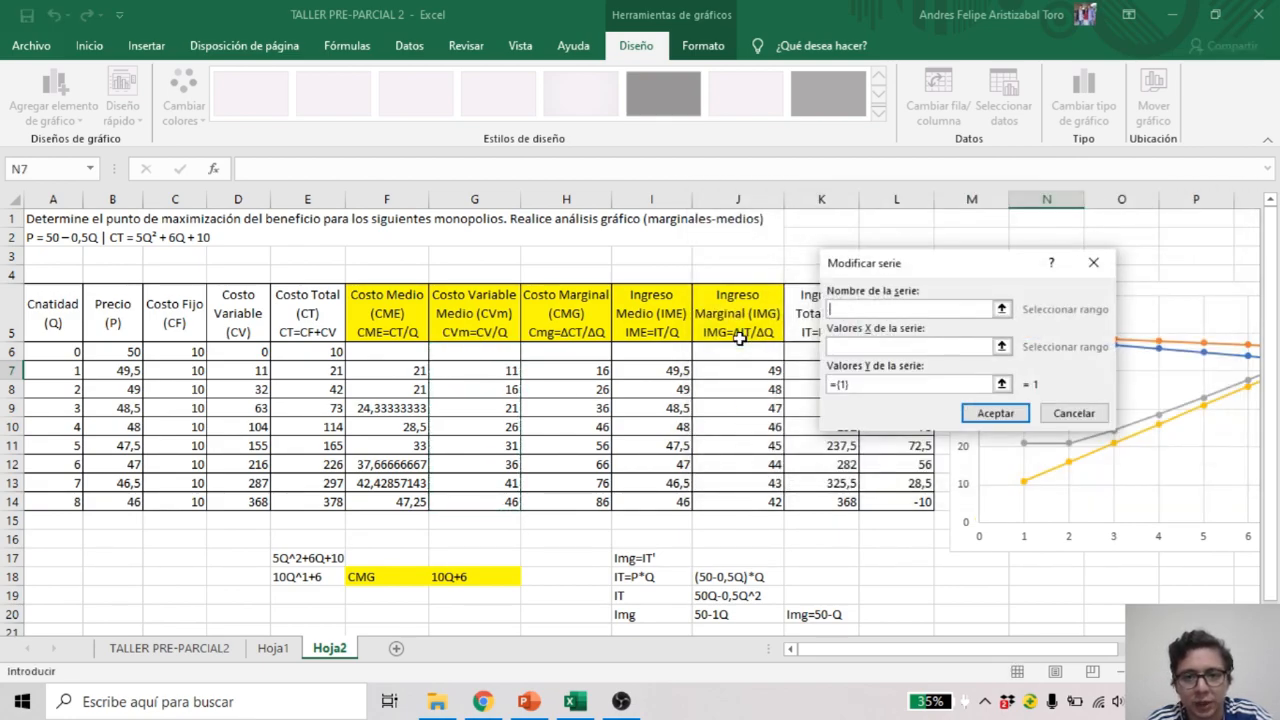
text(Cmg)
click(899, 345)
click(36, 351)
key(ctrl+shift+Down)
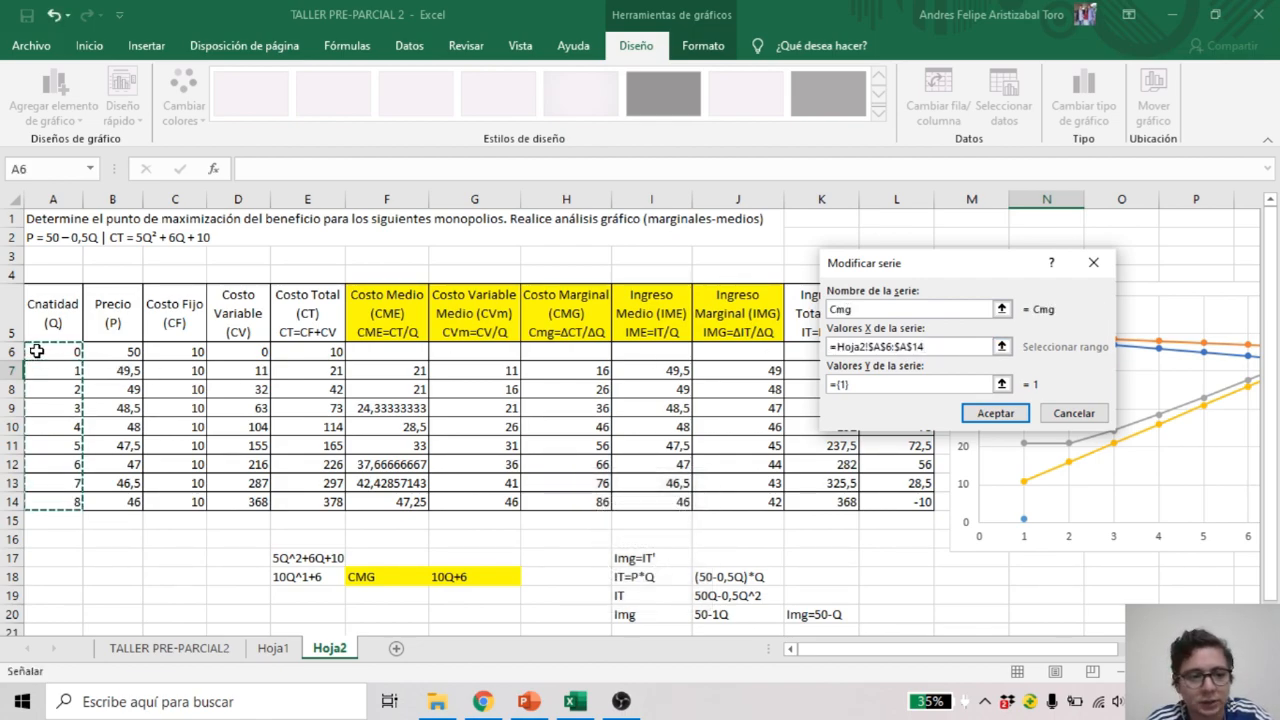
key(Tab)
click(575, 347)
key(ctrl+shift+Down)
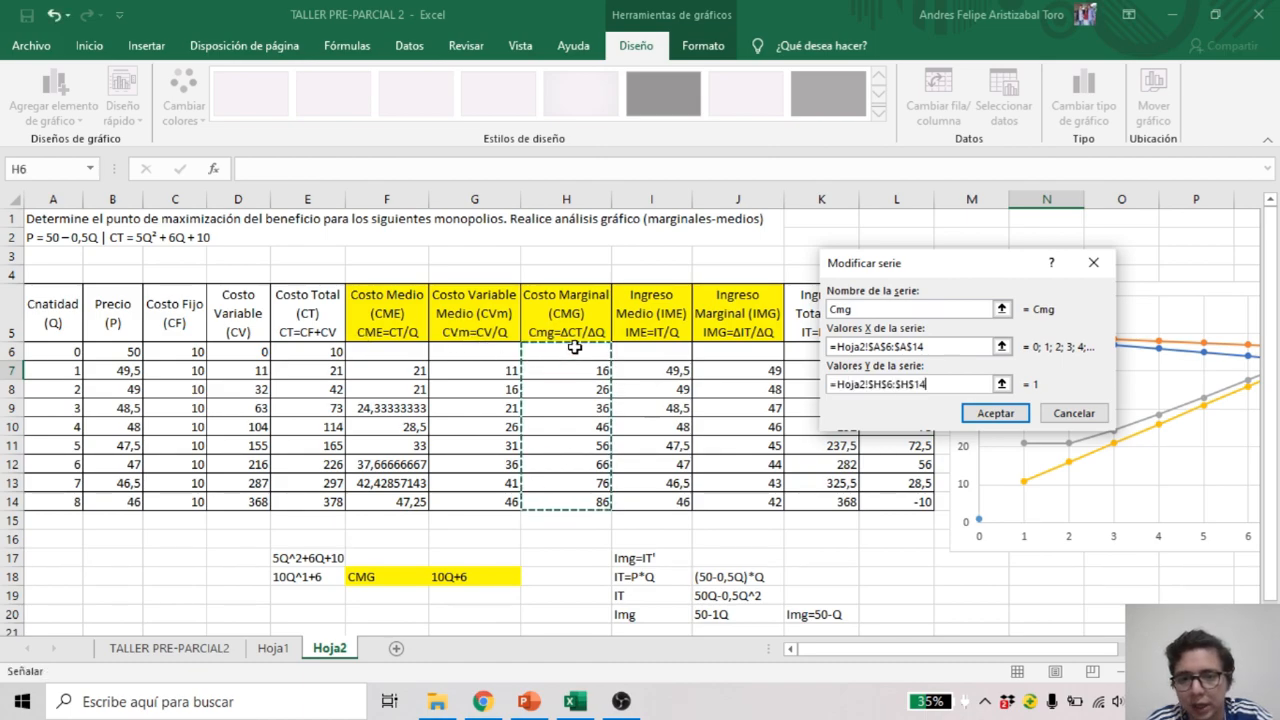
key(Return)
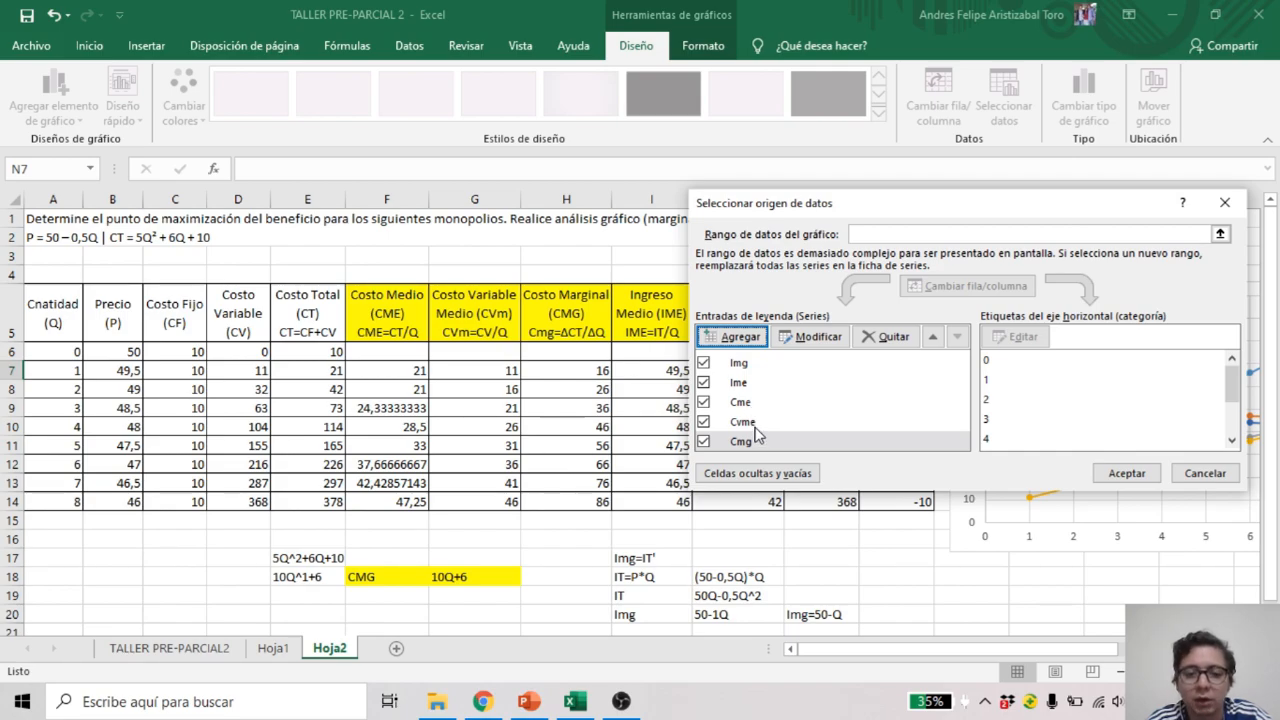
click(1138, 476)
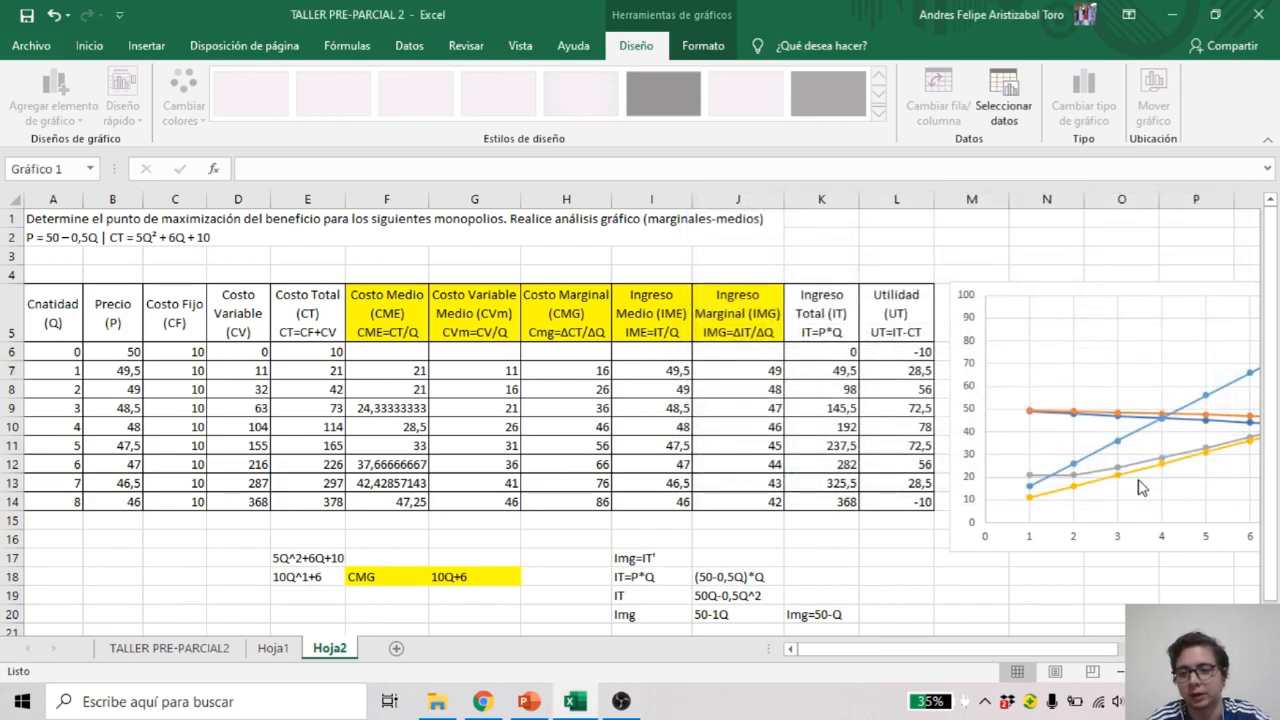
Enlarge the chart so it spans about columns M to T and rows 5 to 20
drag(910, 648, 1026, 633)
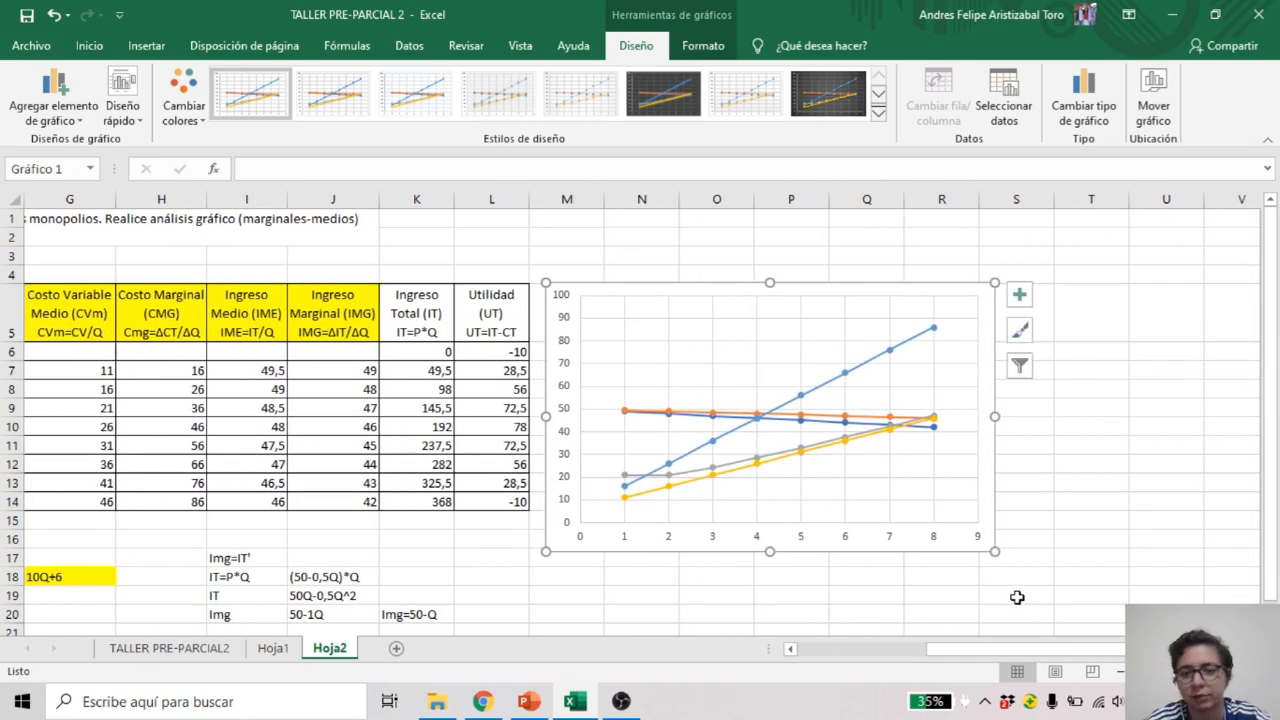
mouse_move(993, 551)
mouse_down()
mouse_move(1063, 569)
mouse_move(1135, 619)
mouse_up()
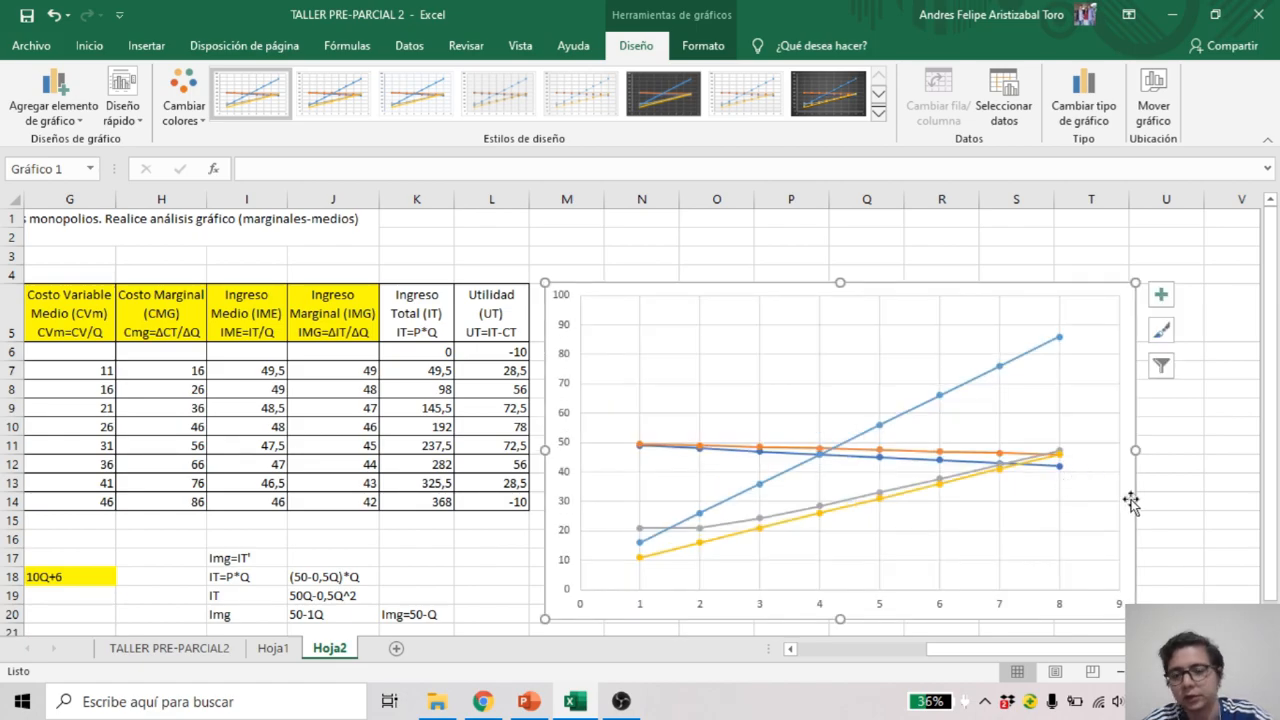
scroll(1220, 517, down, 1)
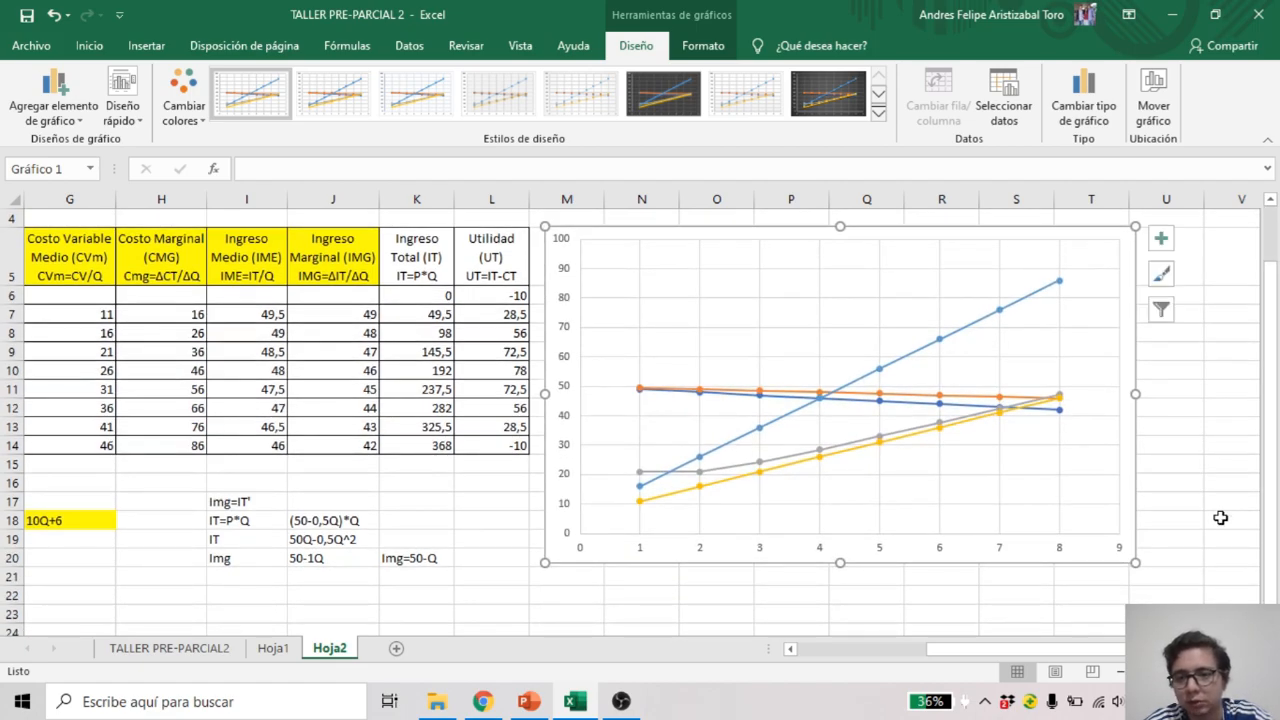
Set the chart's vertical axis maximum to 60
scroll(1220, 517, right, 1)
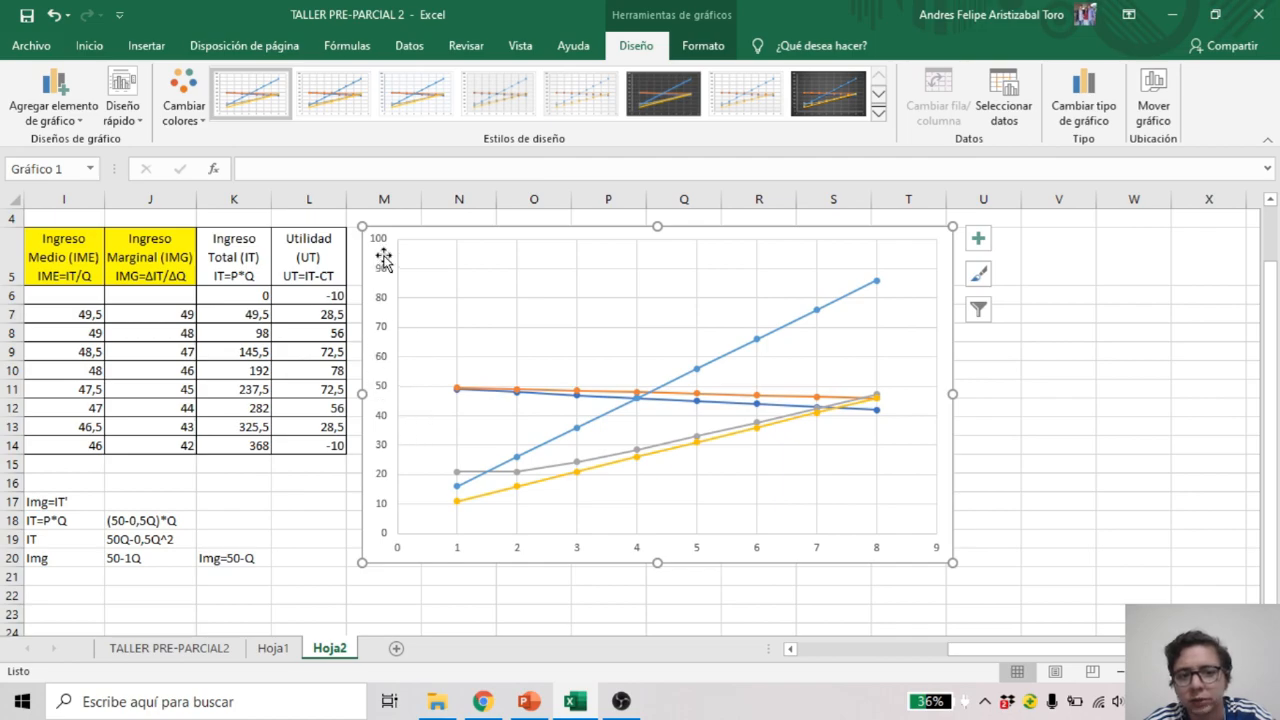
click(384, 366)
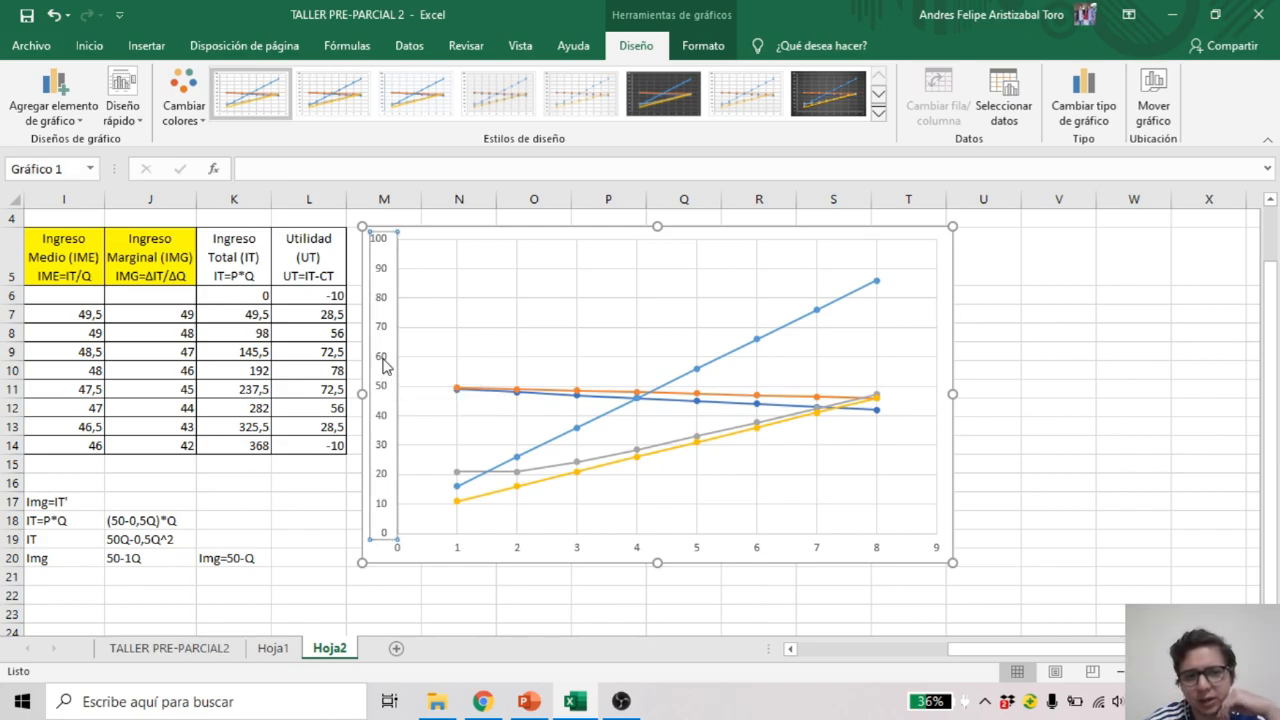
double_click(384, 366)
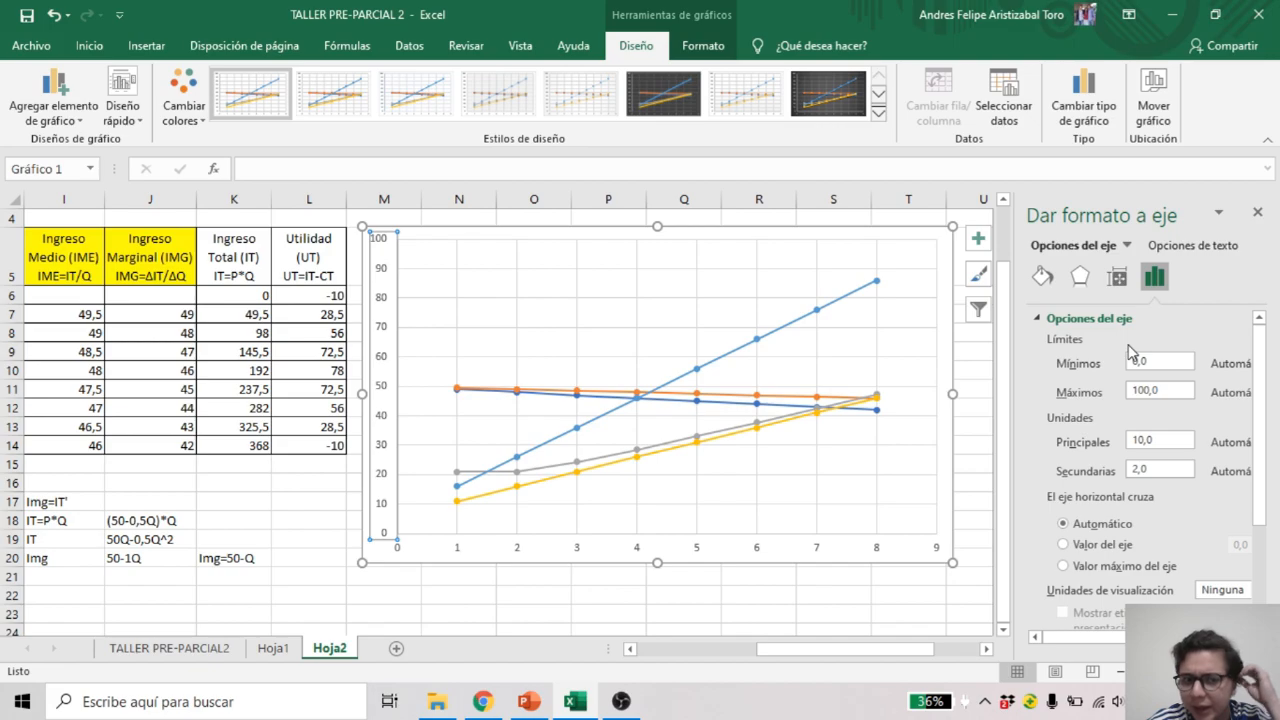
click(521, 230)
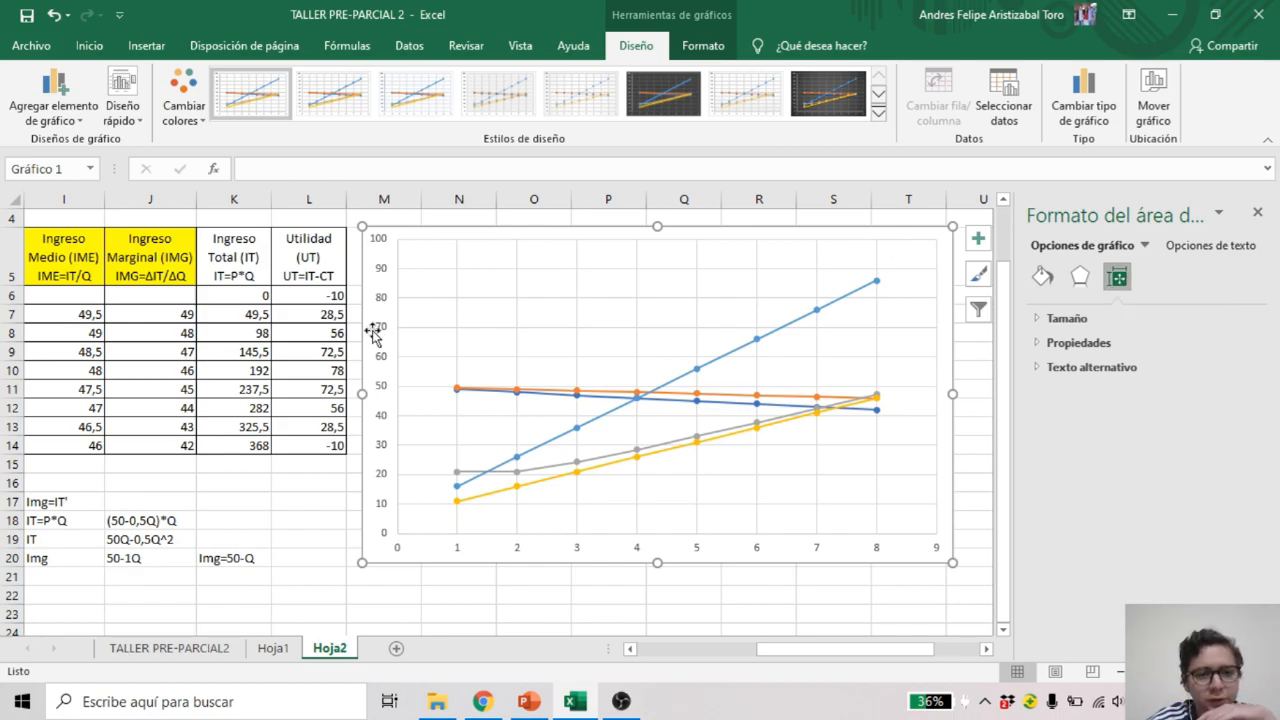
click(383, 338)
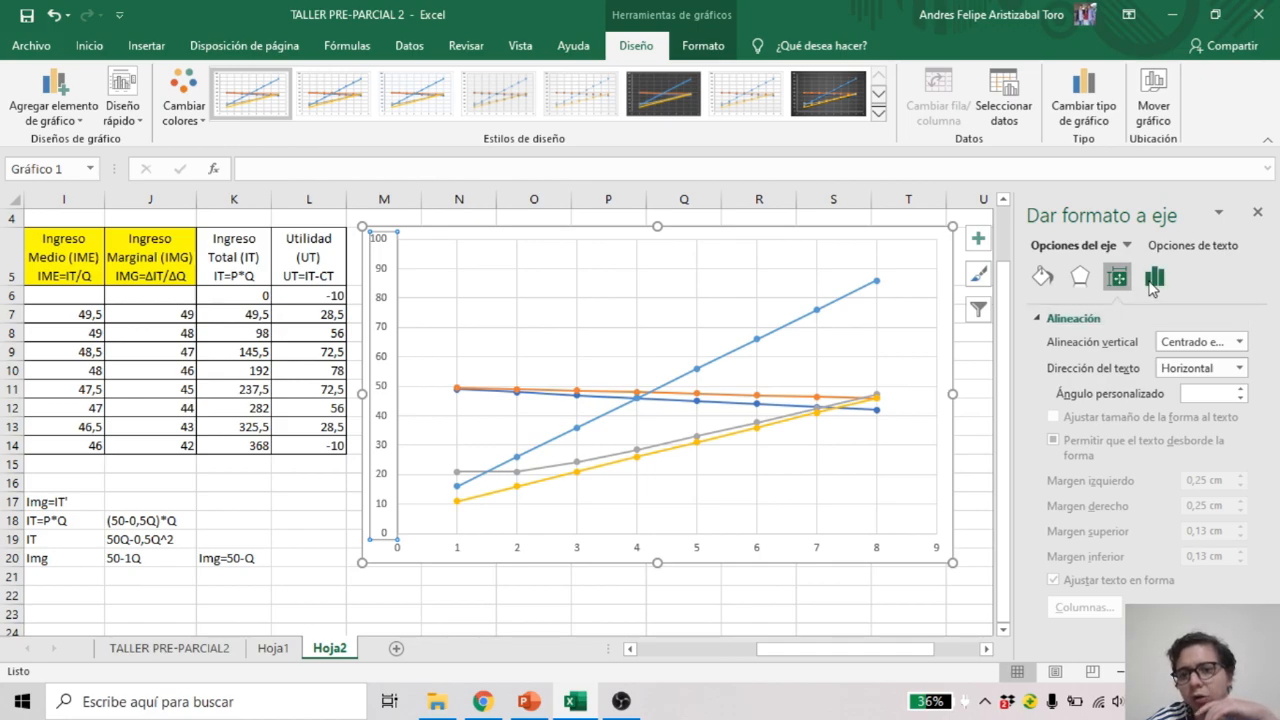
click(519, 559)
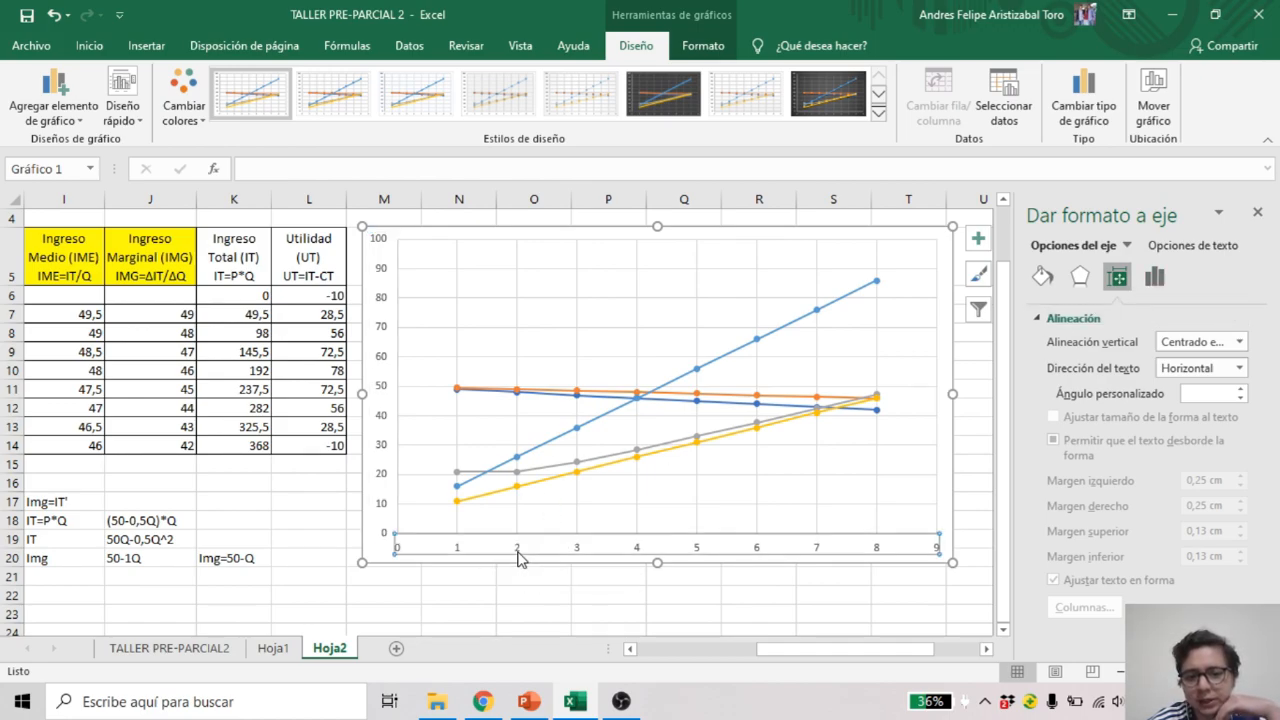
click(386, 424)
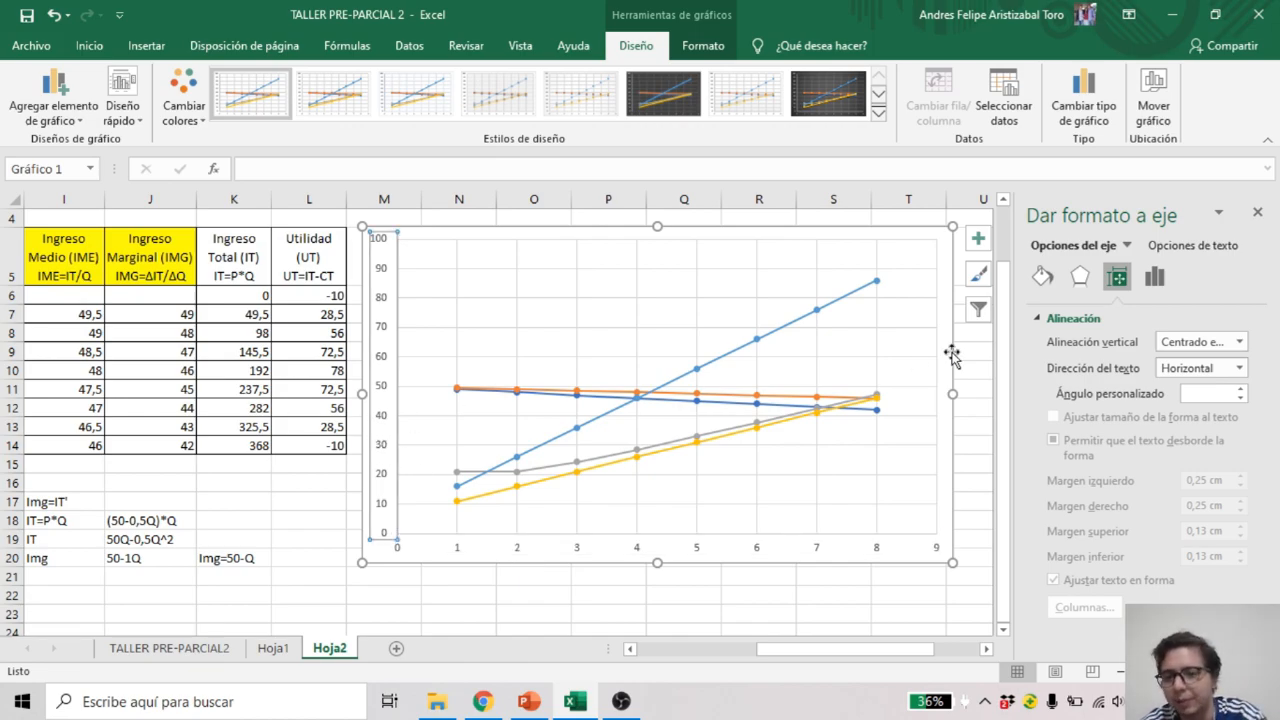
click(1155, 277)
click(1115, 317)
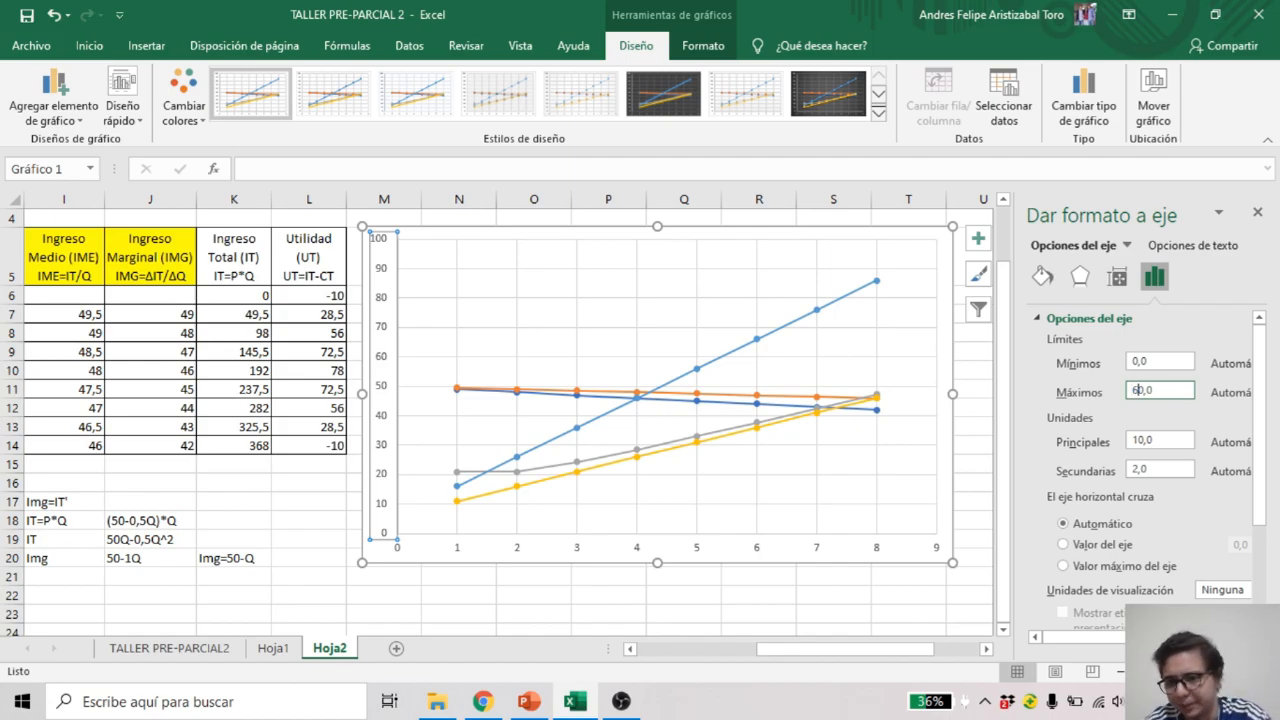
key(Return)
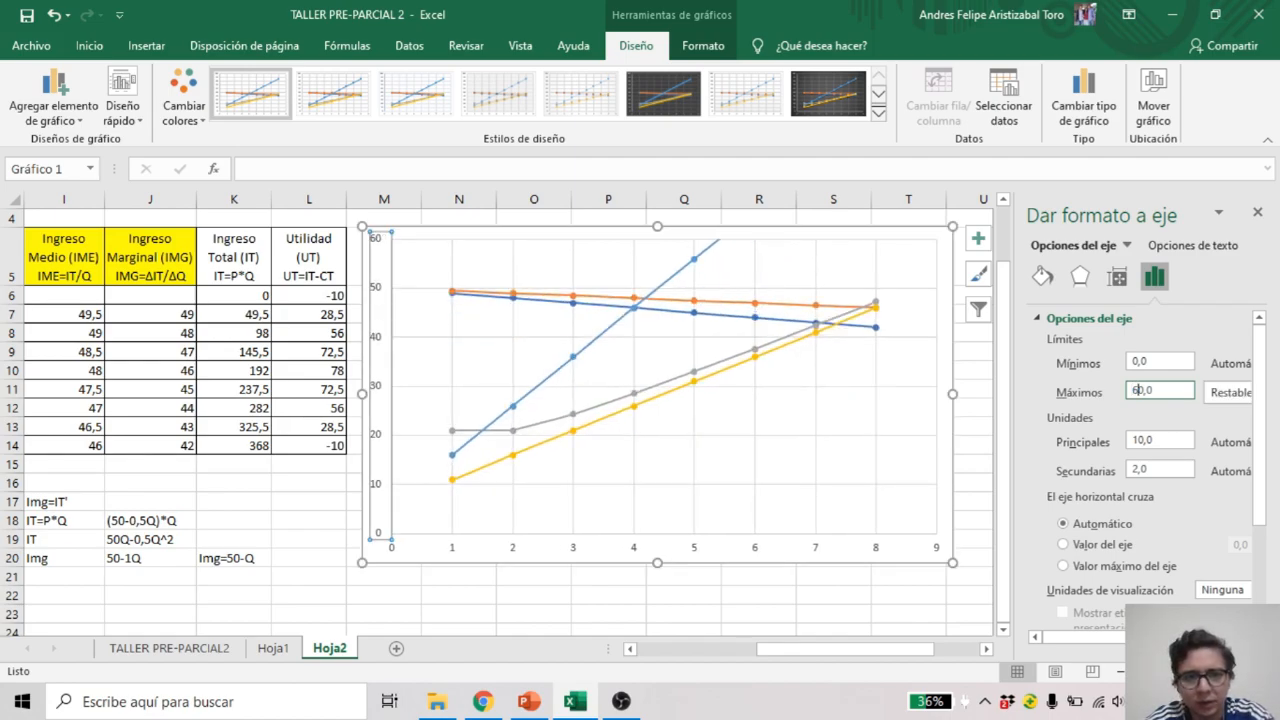
Set the chart's horizontal axis limits to a minimum of 1 and a maximum of 8
click(455, 558)
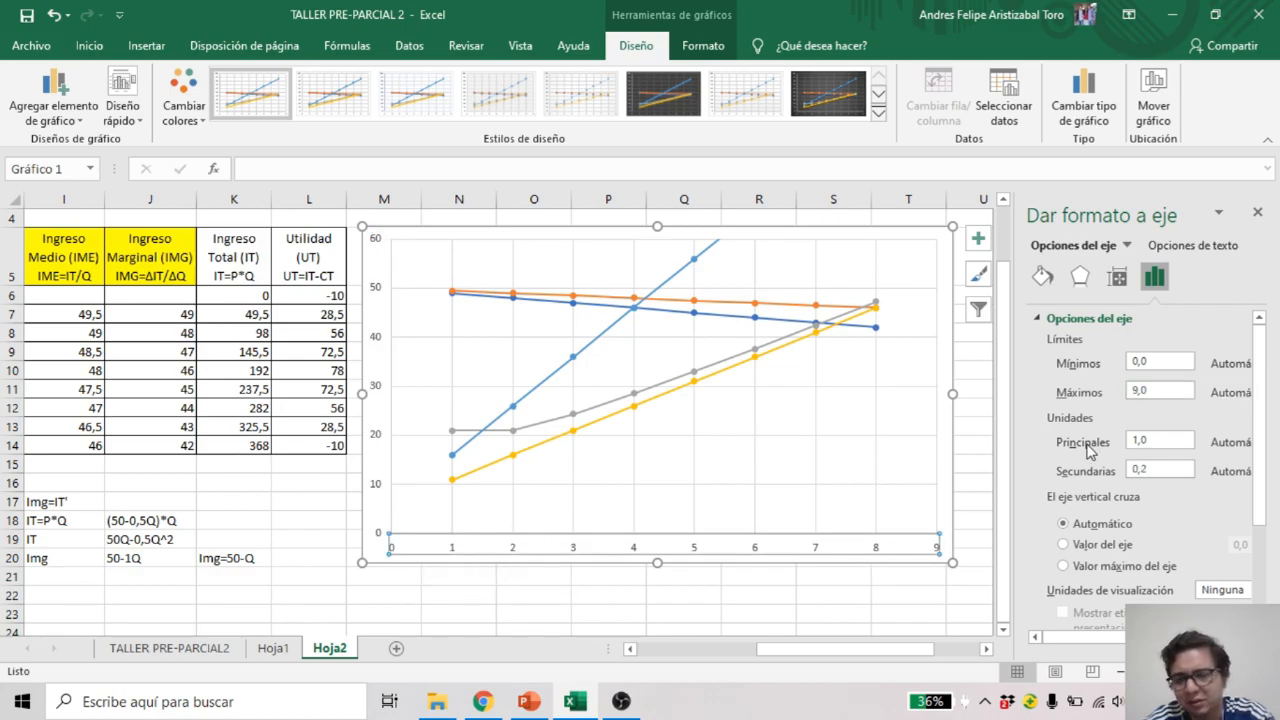
click(1138, 360)
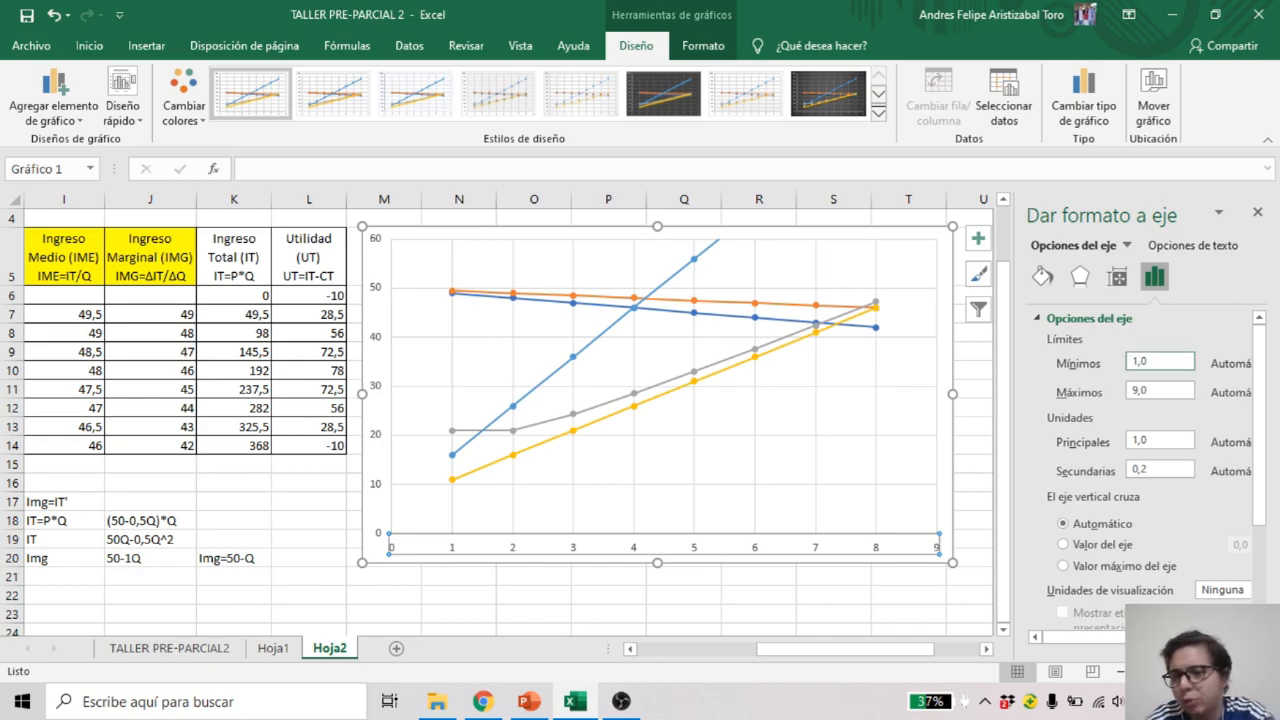
key(Return)
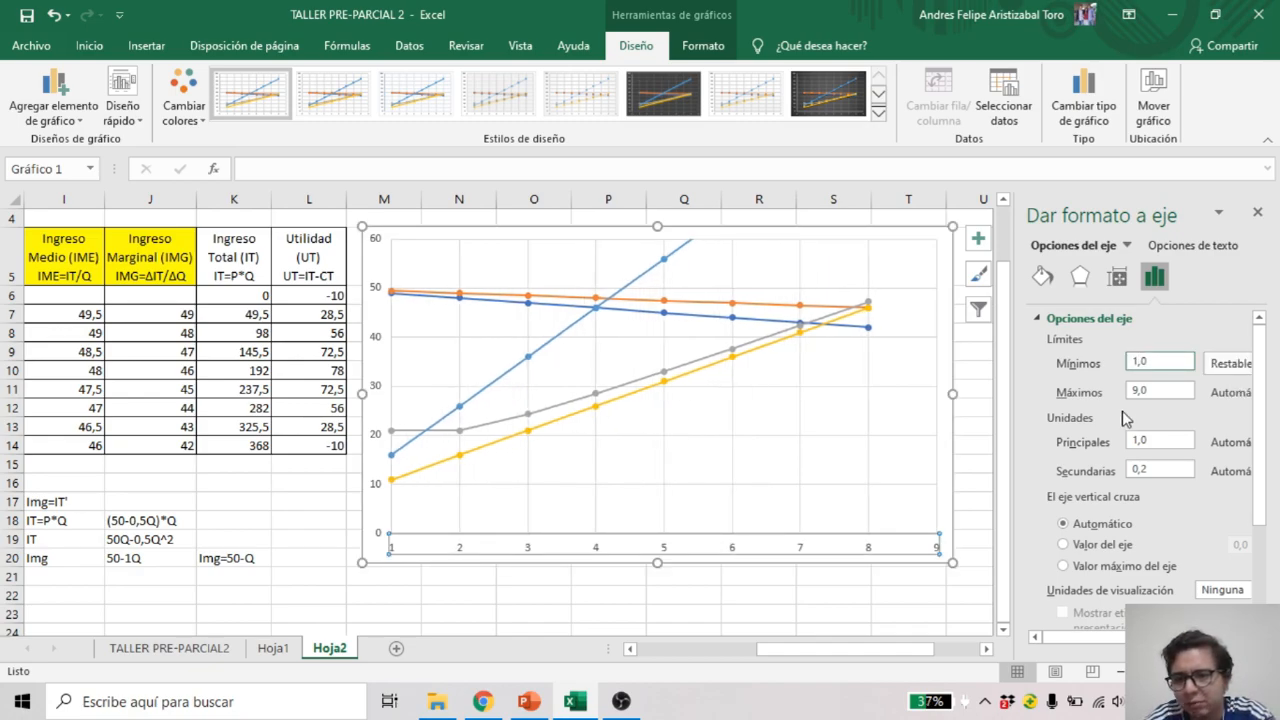
click(1137, 391)
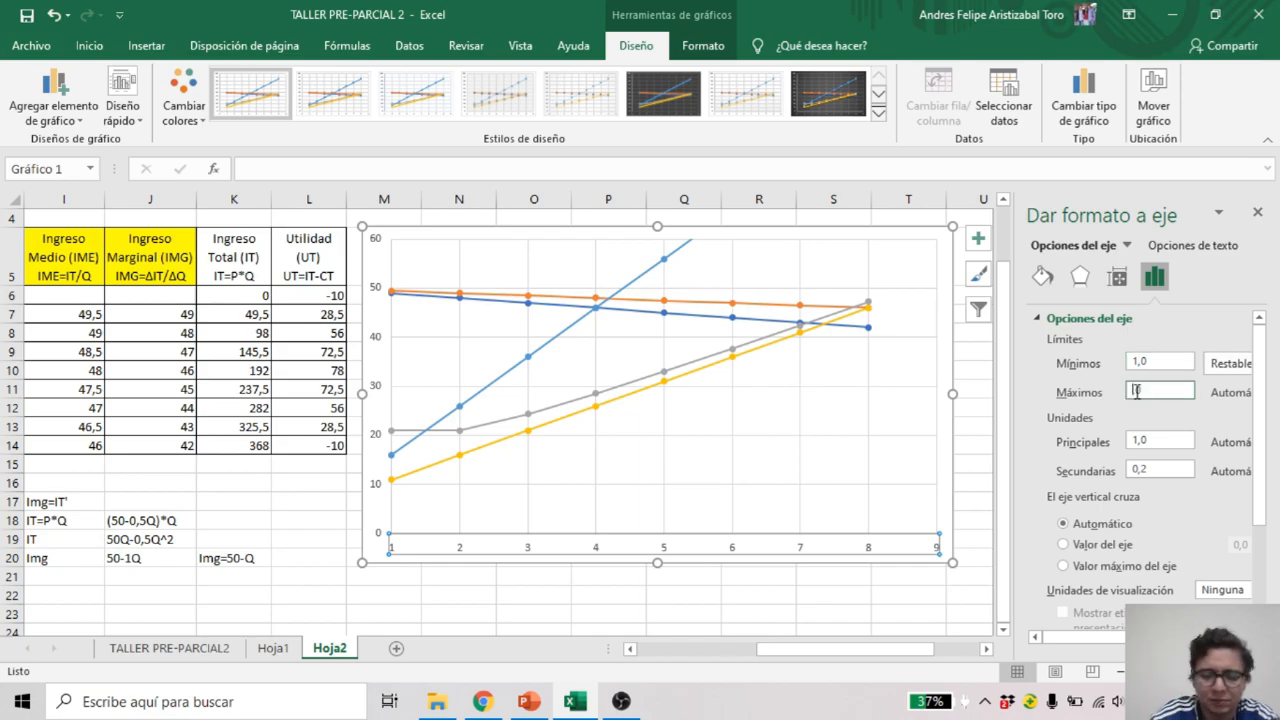
text(8)
key(Return)
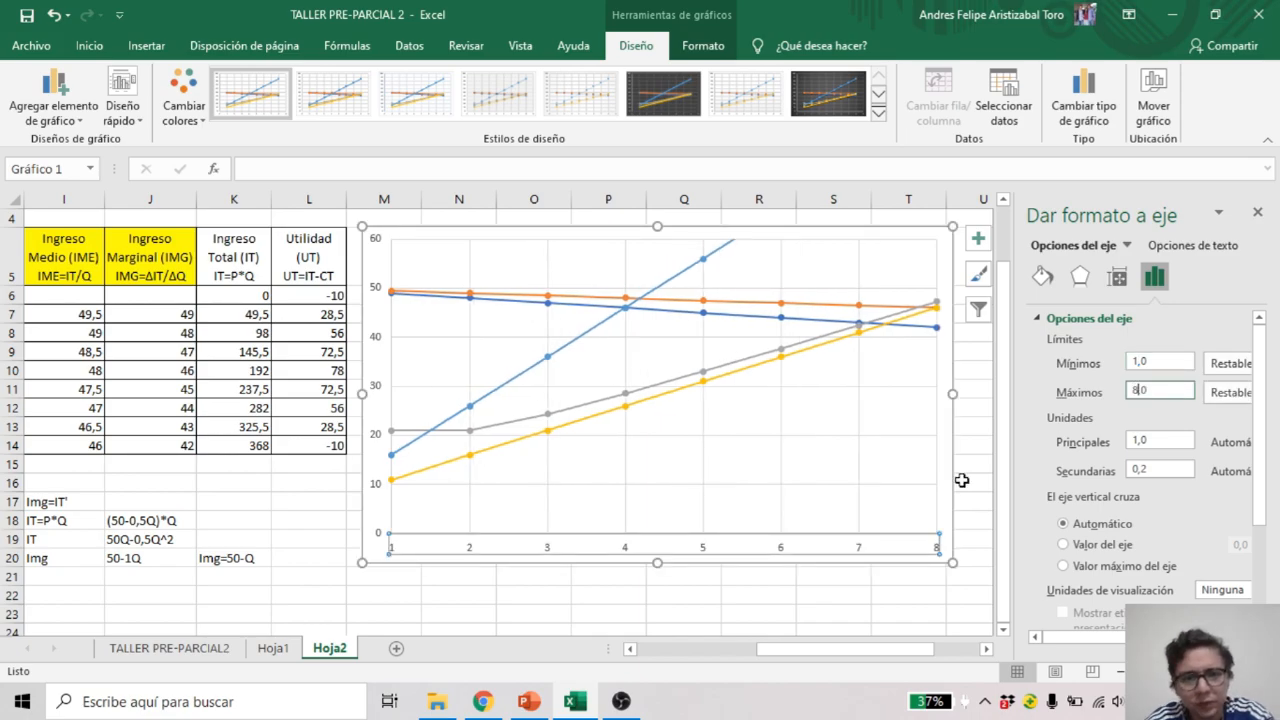
click(961, 480)
click(851, 617)
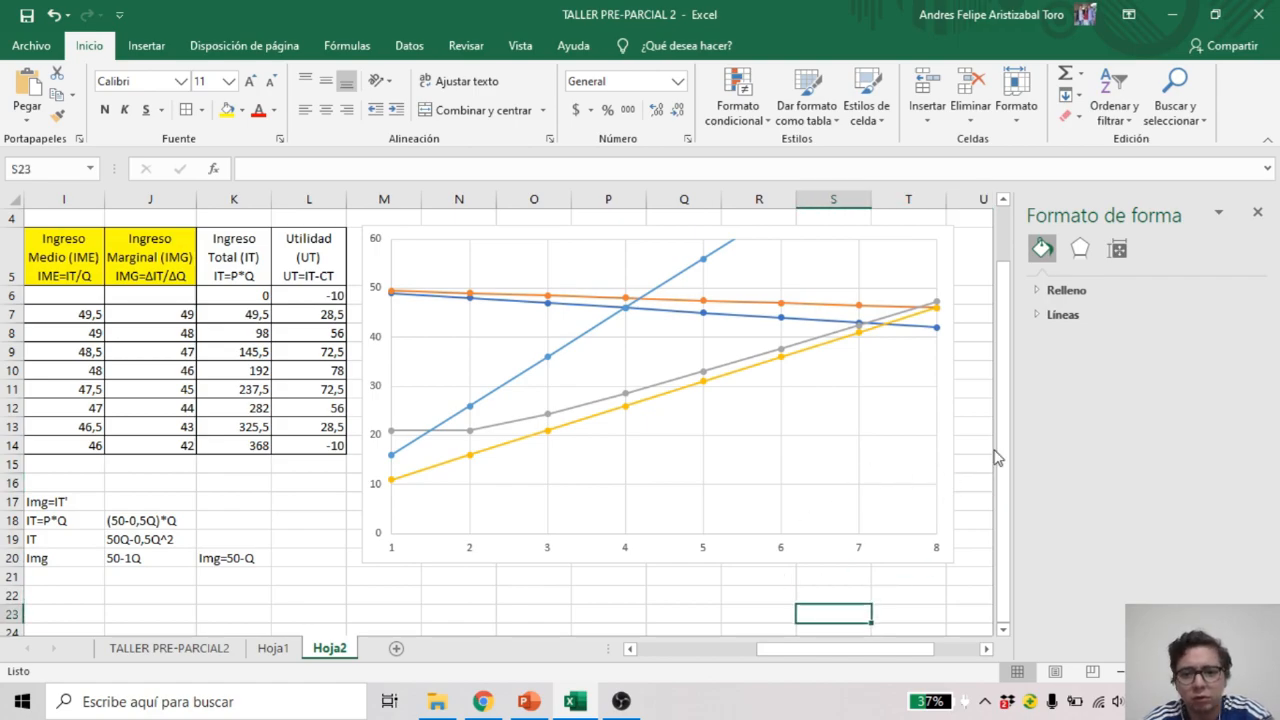
Enter the condition IMG=CMG in cell P3 and the label Equilibrio beside it in O3
drag(1005, 458, 1005, 419)
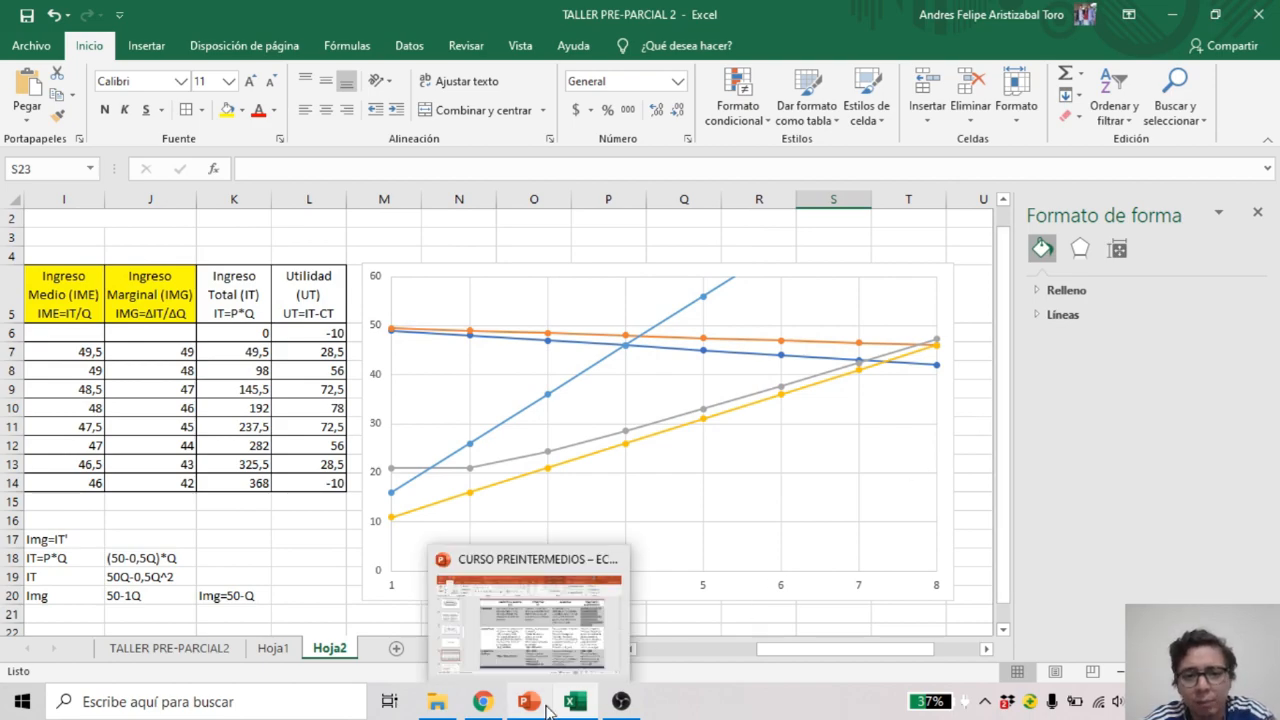
click(594, 235)
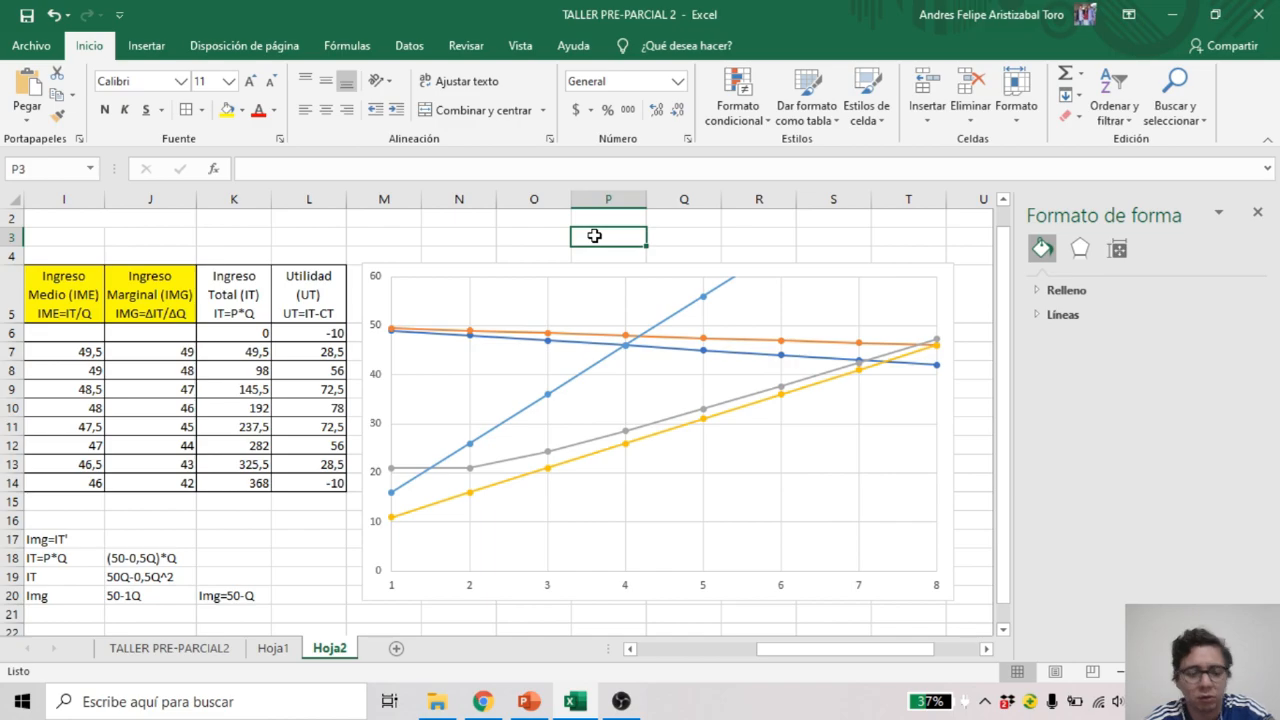
key(Caps_Lock)
text(IMG=)
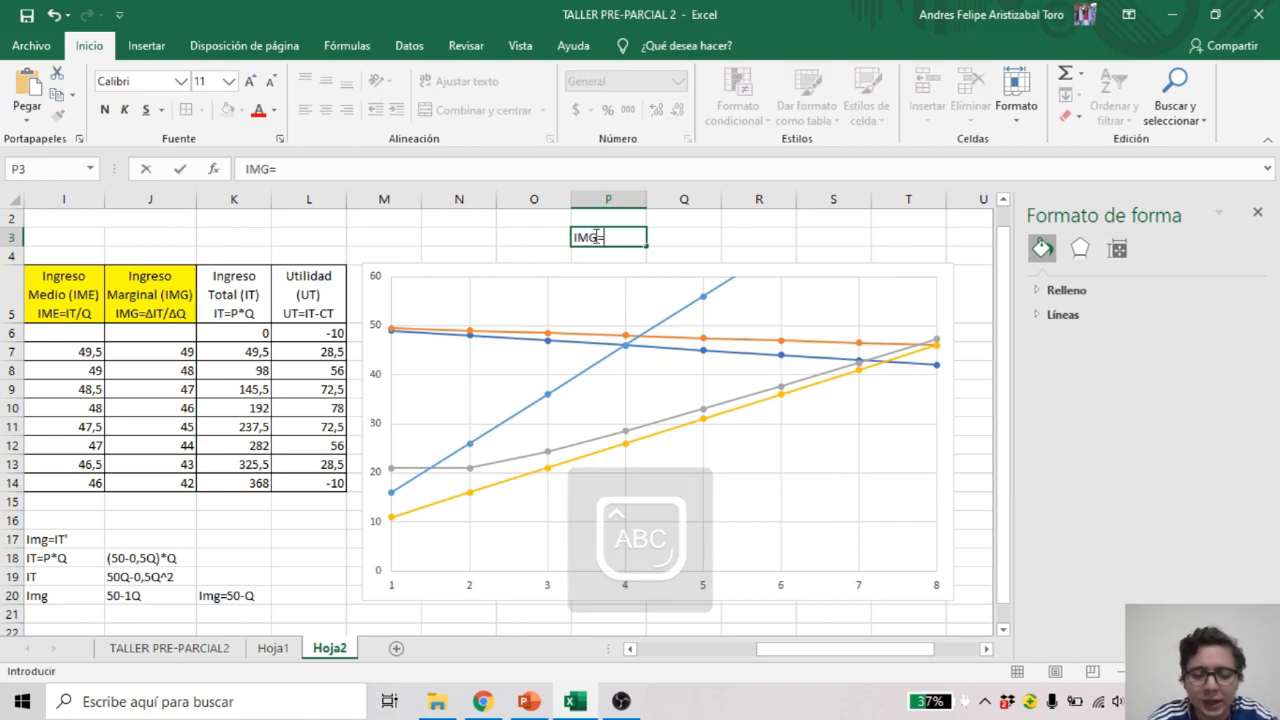
text(CMG)
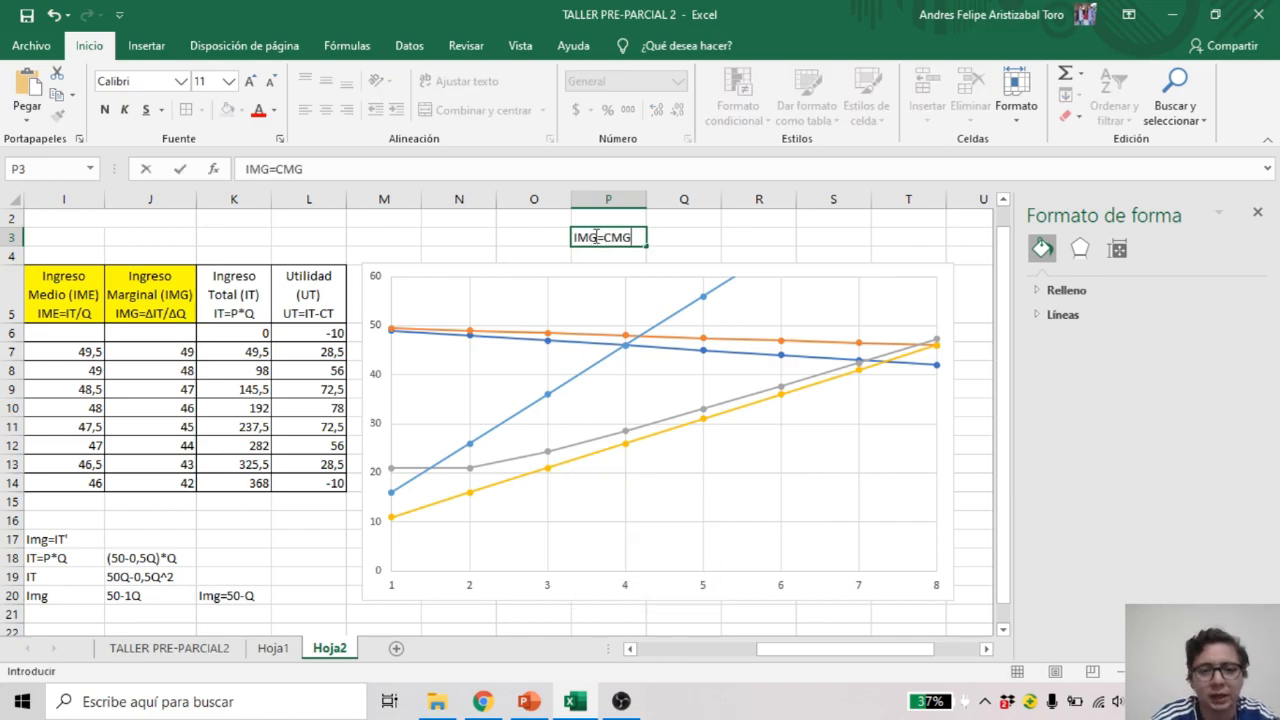
key(Left)
key(Caps_Lock)
key(Caps_Lock)
text(E)
key(Caps_Lock)
text(q)
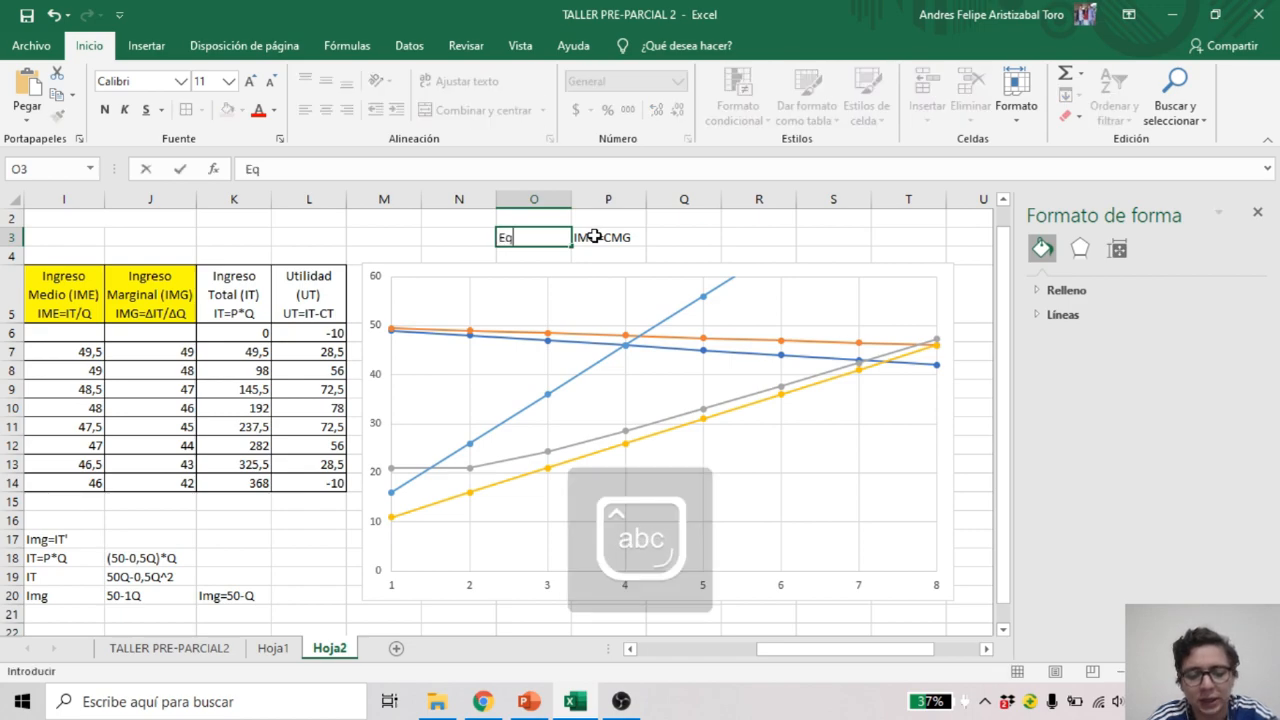
text(uilibrio)
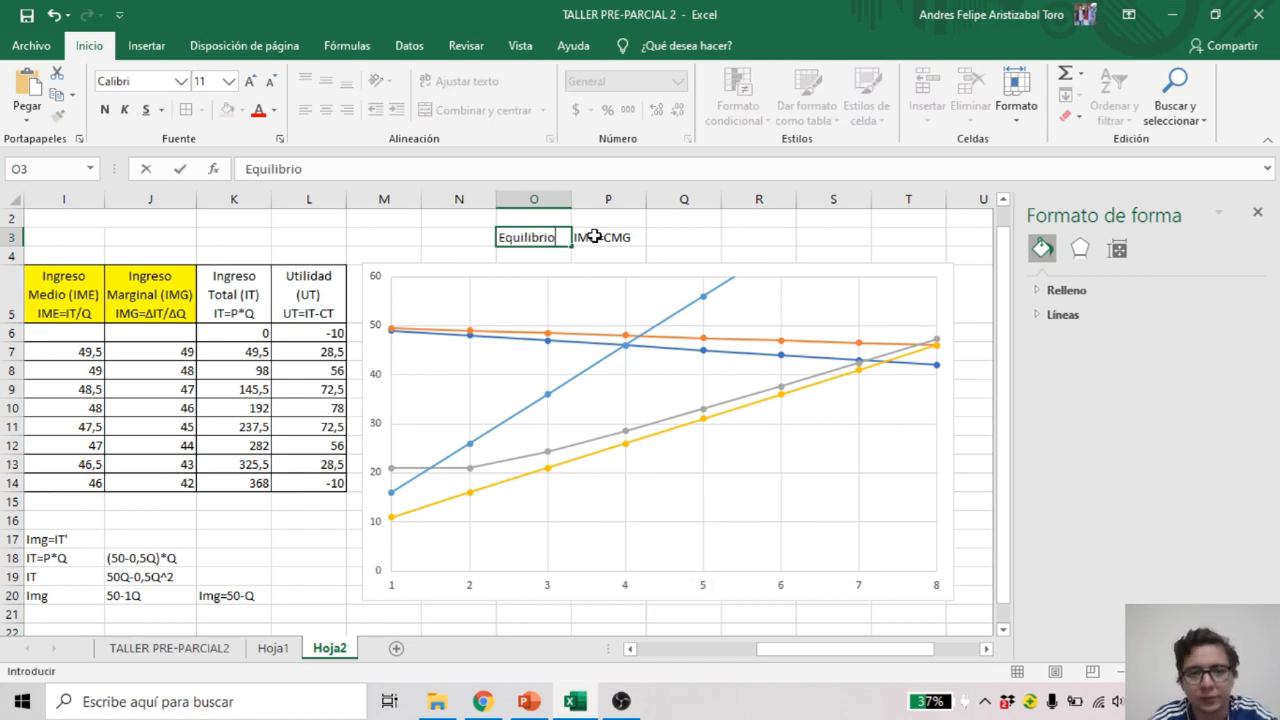
click(670, 234)
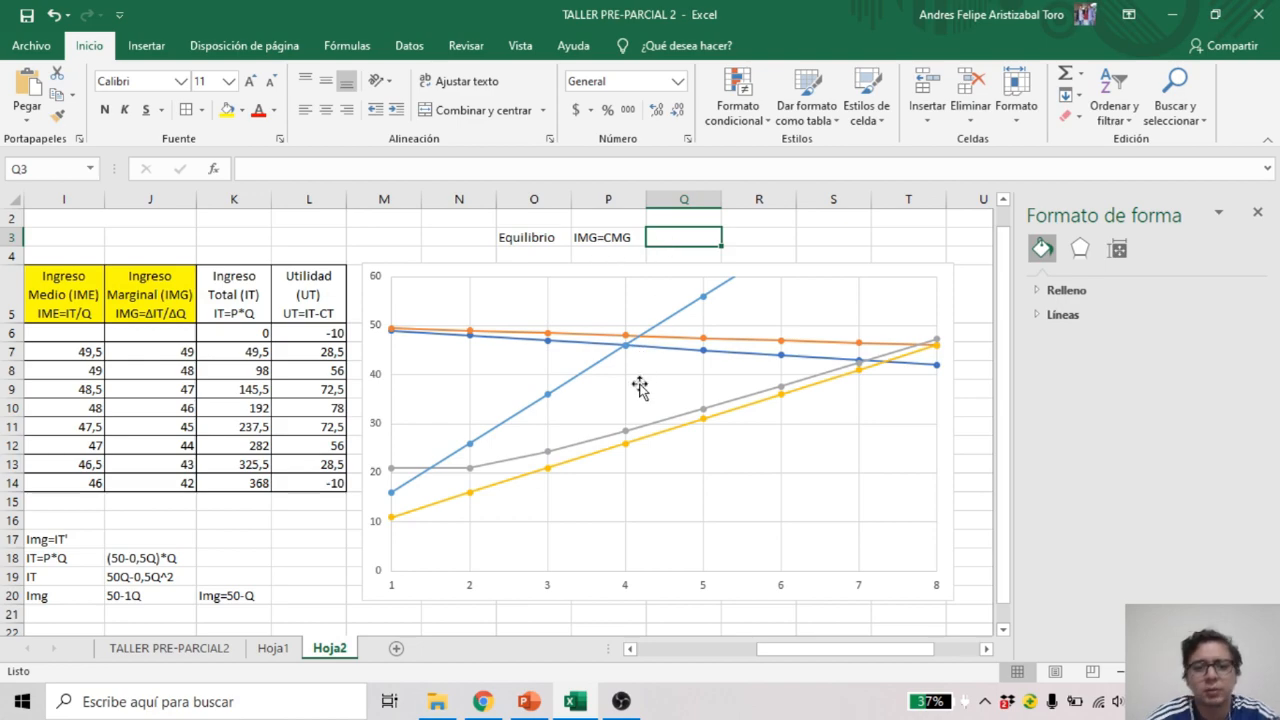
Close the chart formatting pane and add a legend identifying the chart's series
mouse_move(575, 701)
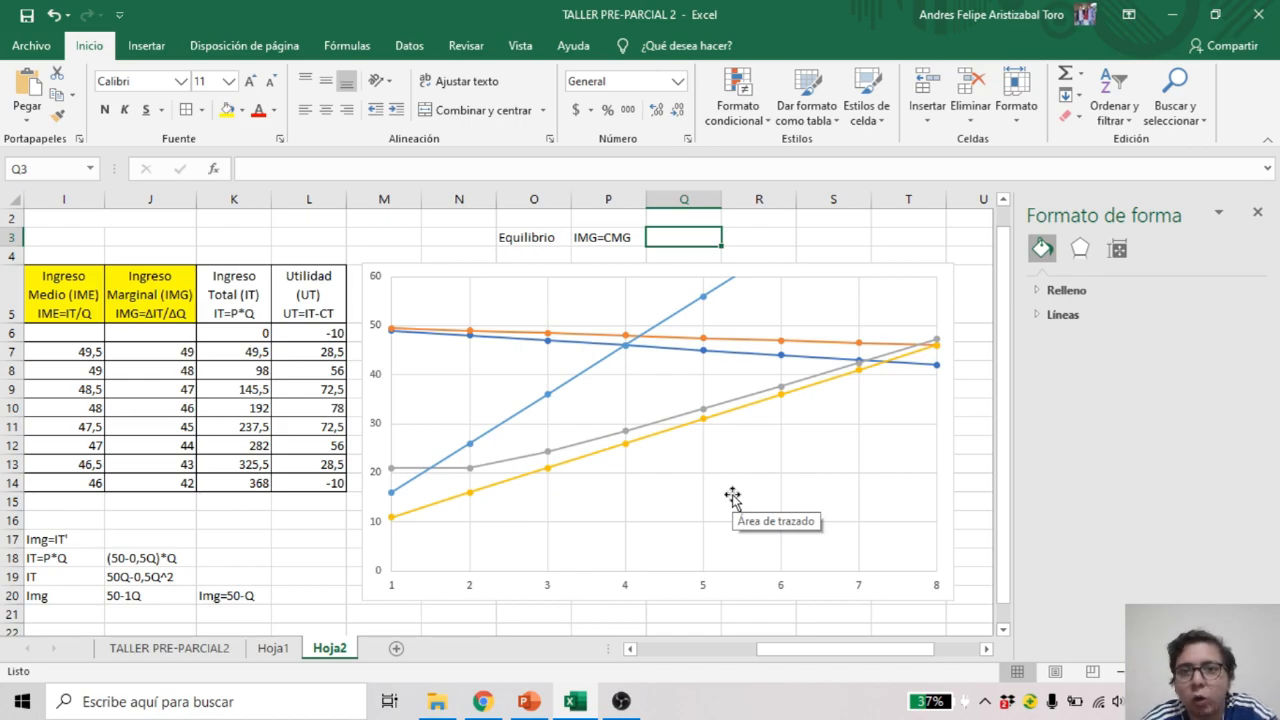
click(486, 269)
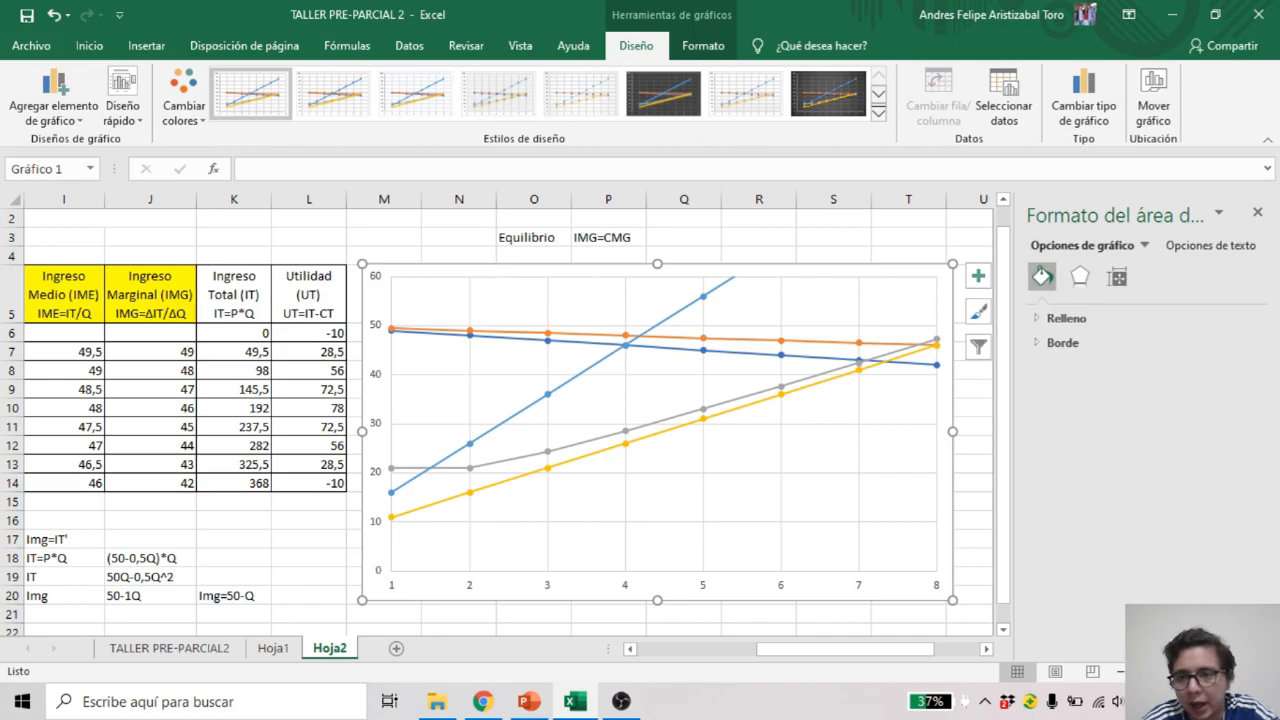
click(1256, 214)
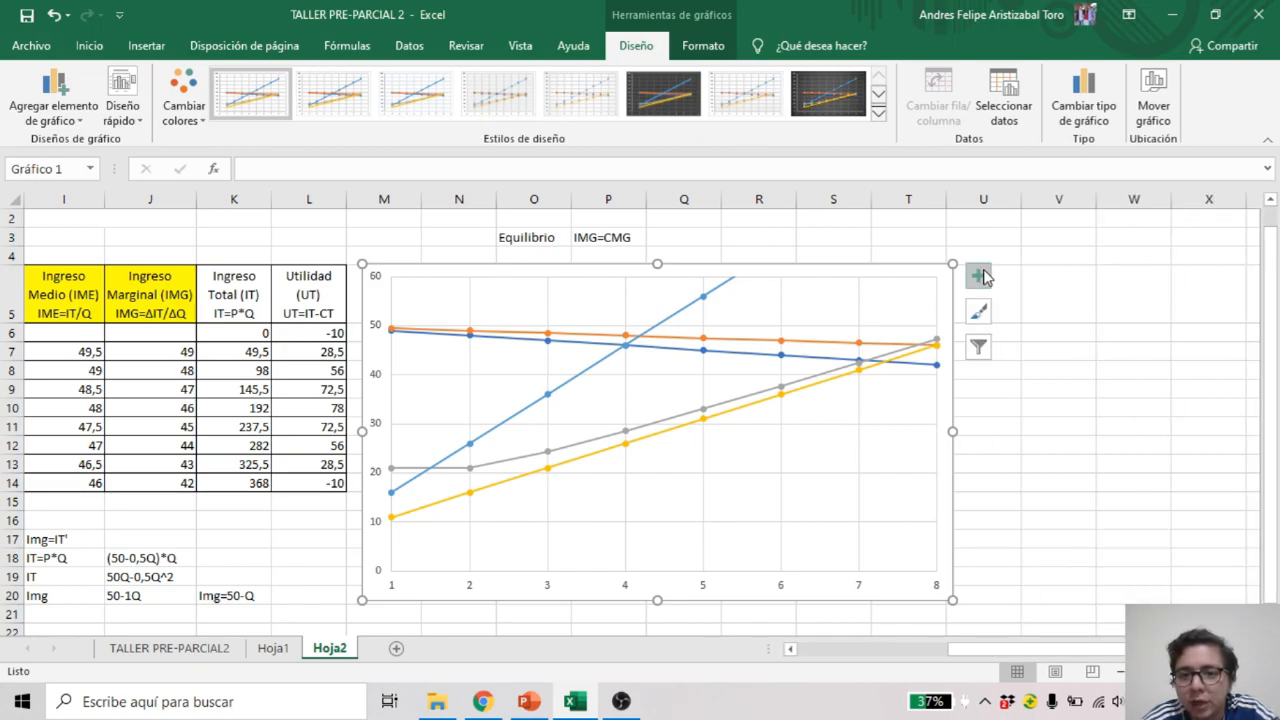
click(979, 279)
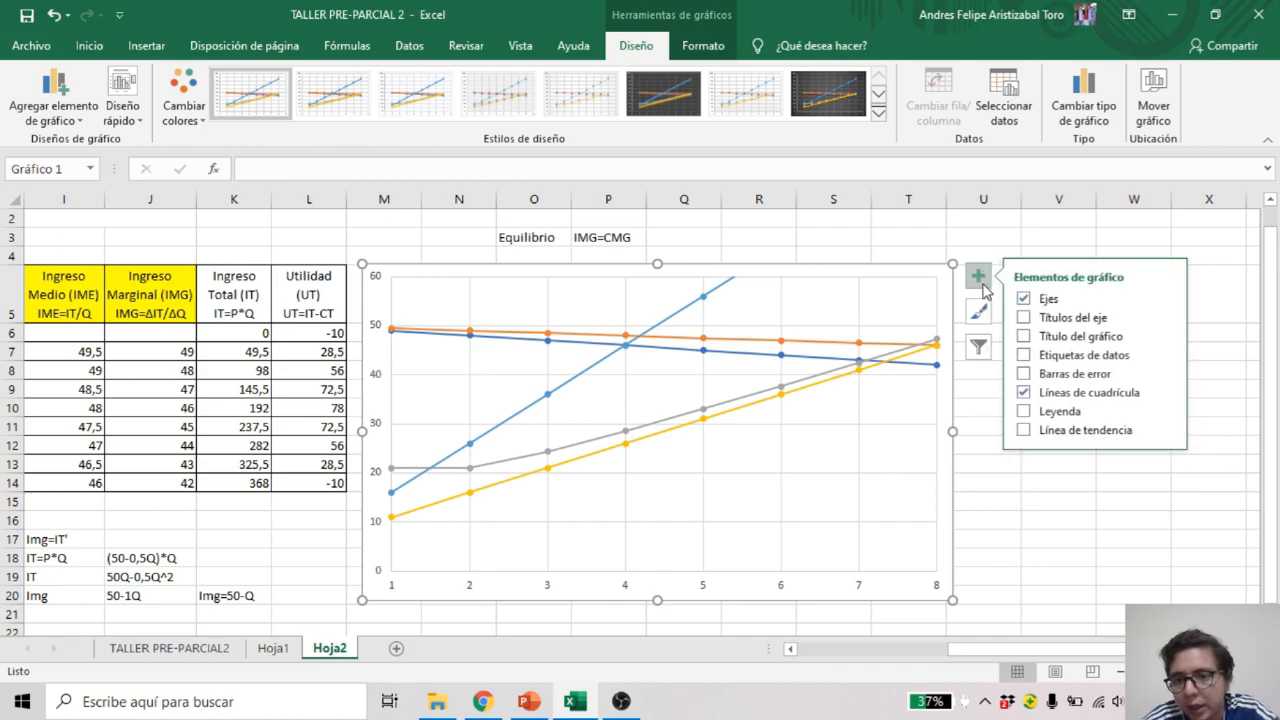
click(1023, 411)
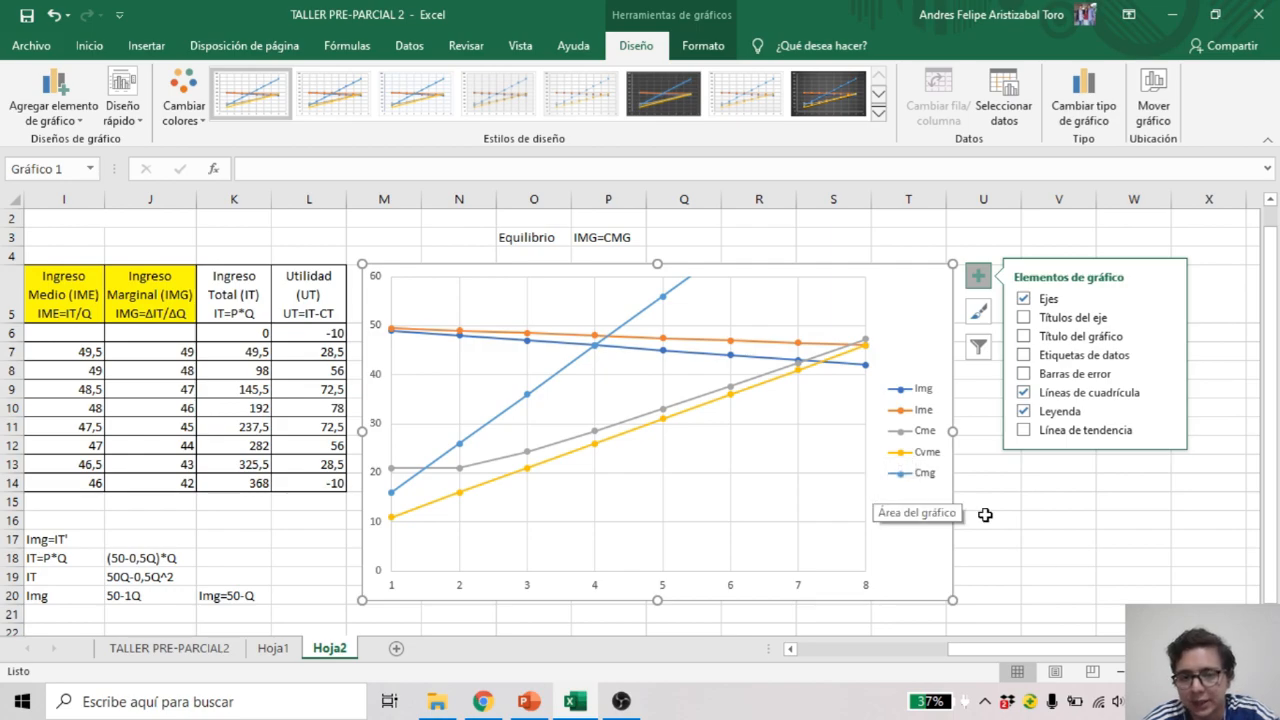
click(1022, 364)
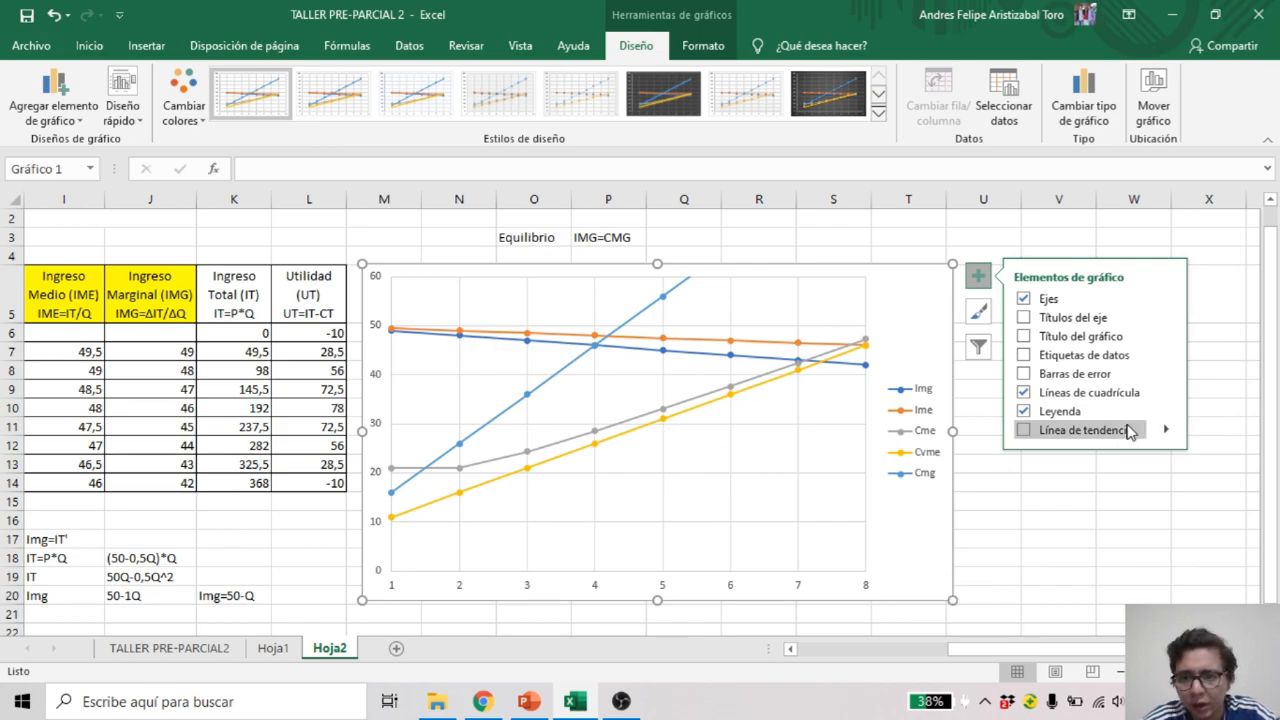
click(1022, 318)
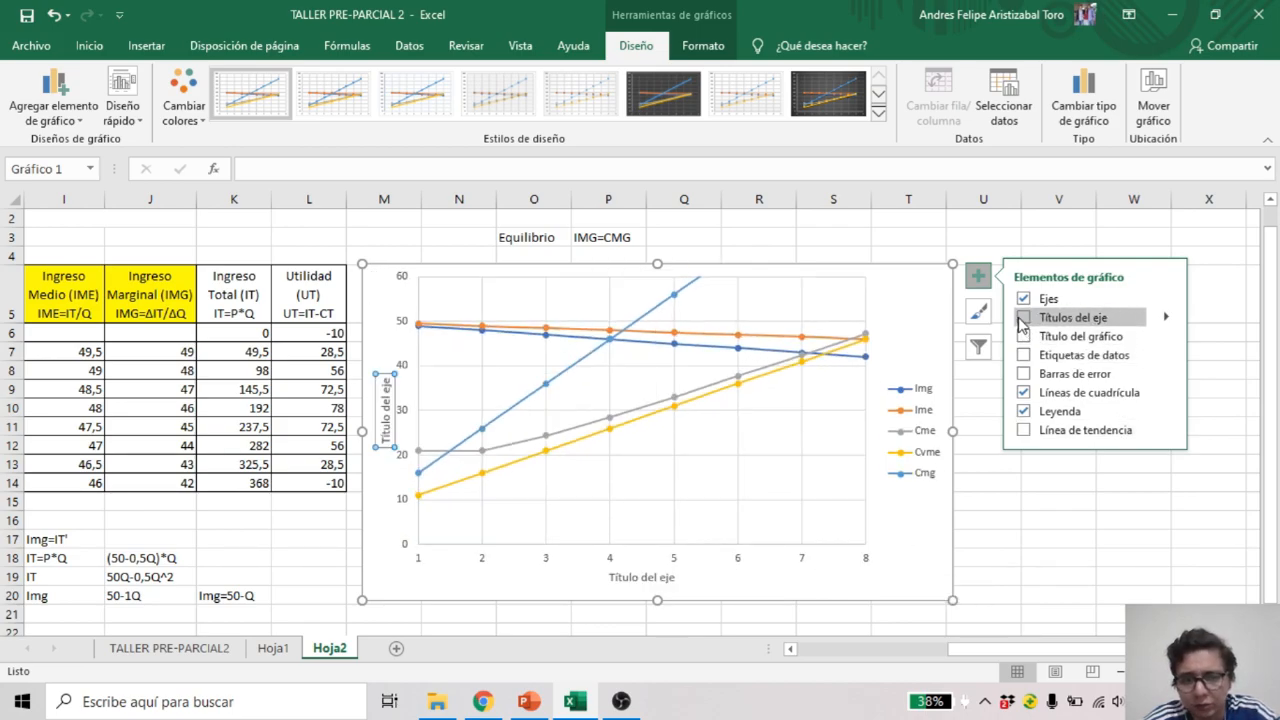
click(1022, 318)
Add a chart title reading Equilibrio Monopolio
click(1023, 341)
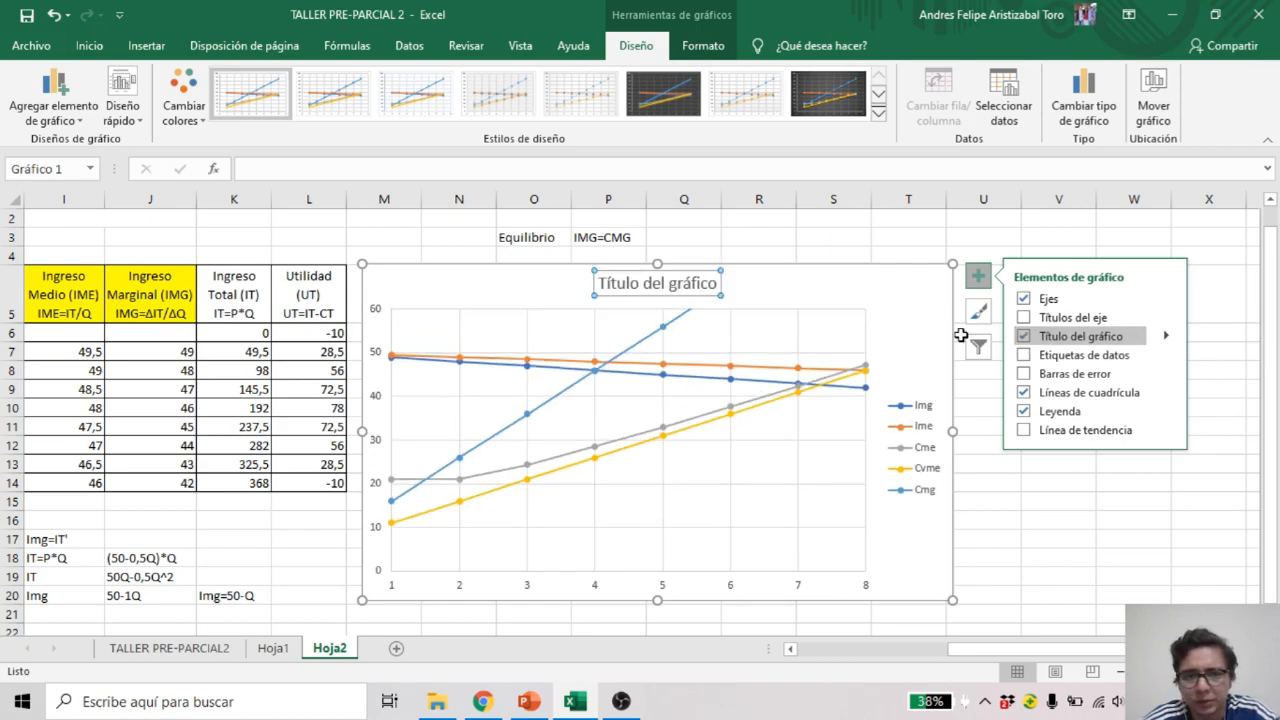
click(624, 283)
triple_click(627, 283)
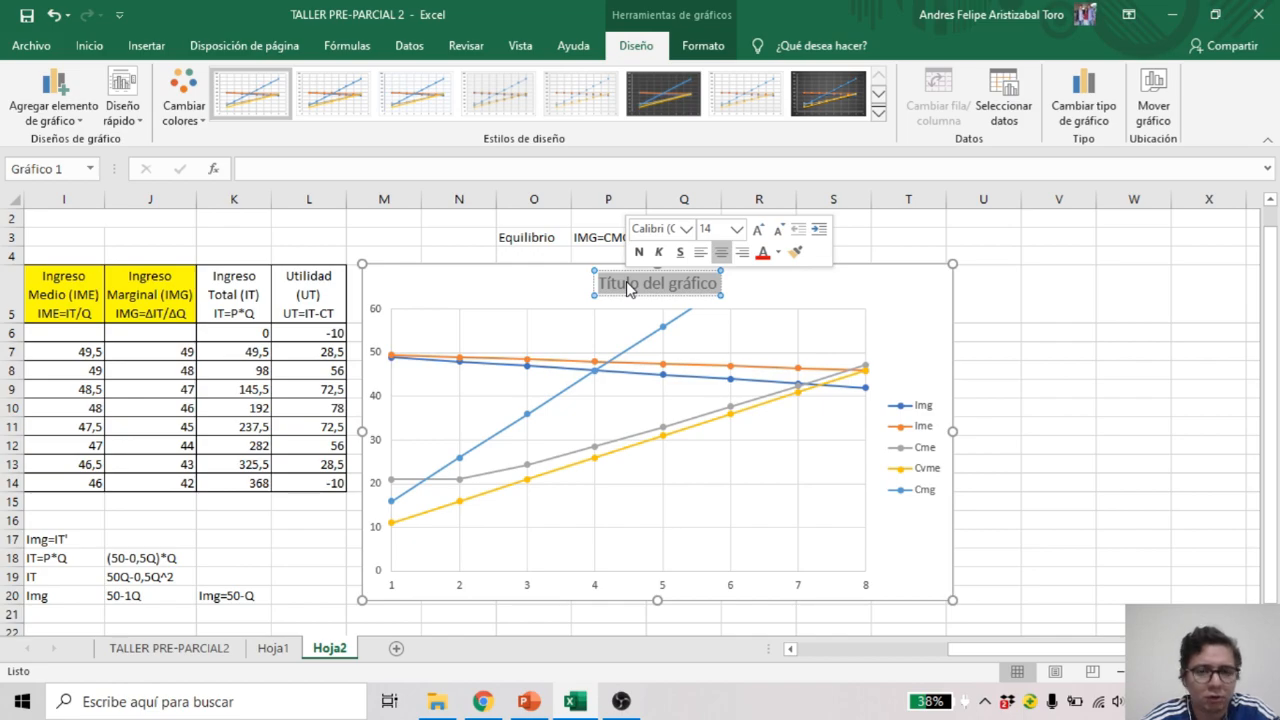
key(Caps_Lock)
text(E)
key(Caps_Lock)
text(quilibrio Monopolio)
click(1126, 429)
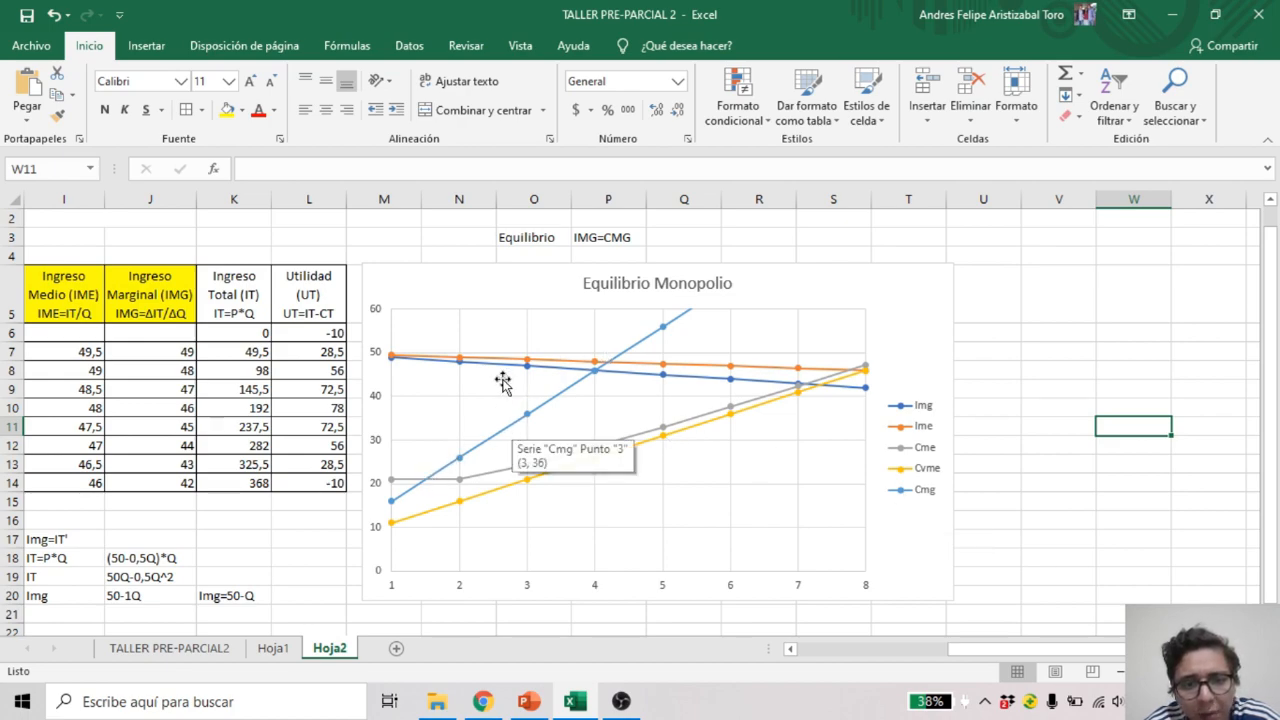
Examine where the Img and Cmg curves cross in the chart and locate the matching quantity in table cell A10
mouse_move(597, 383)
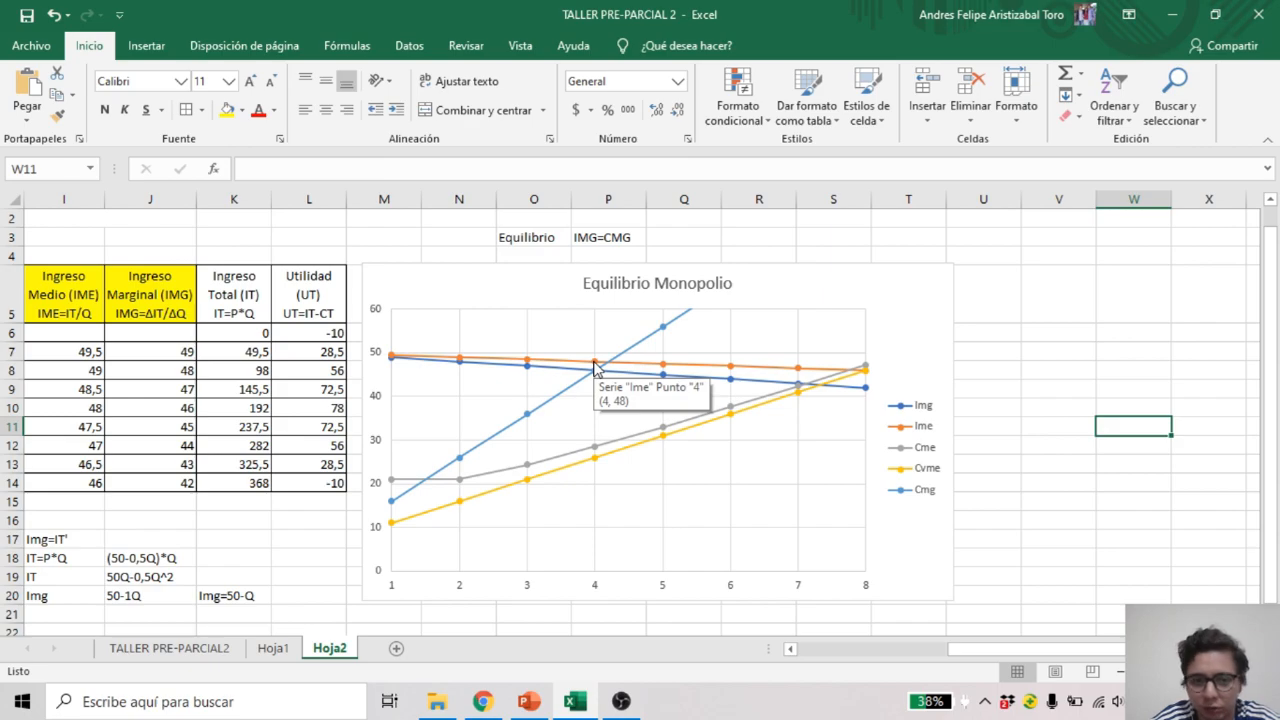
click(305, 376)
key(Left)
key(Left)
key(Left)
key(Left)
key(Left)
key(Left)
key(Left)
key(Left)
key(Left)
key(Left)
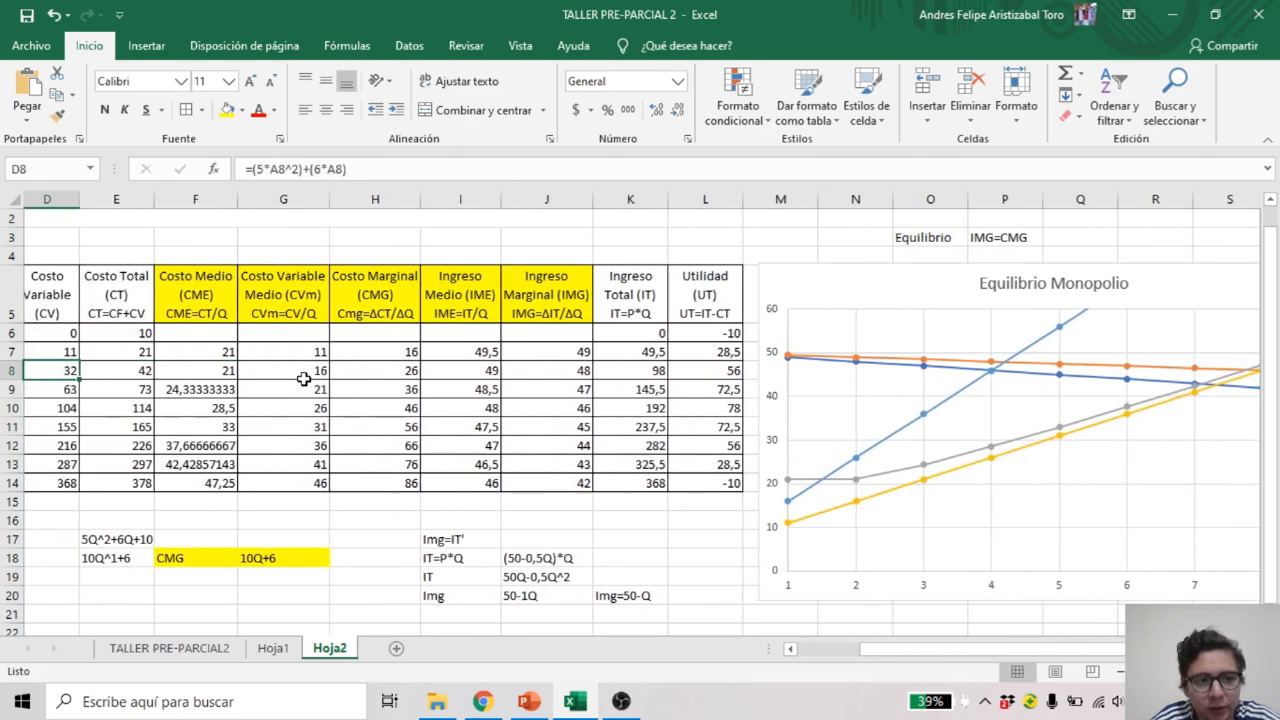
key(Left)
key(Down)
key(Down)
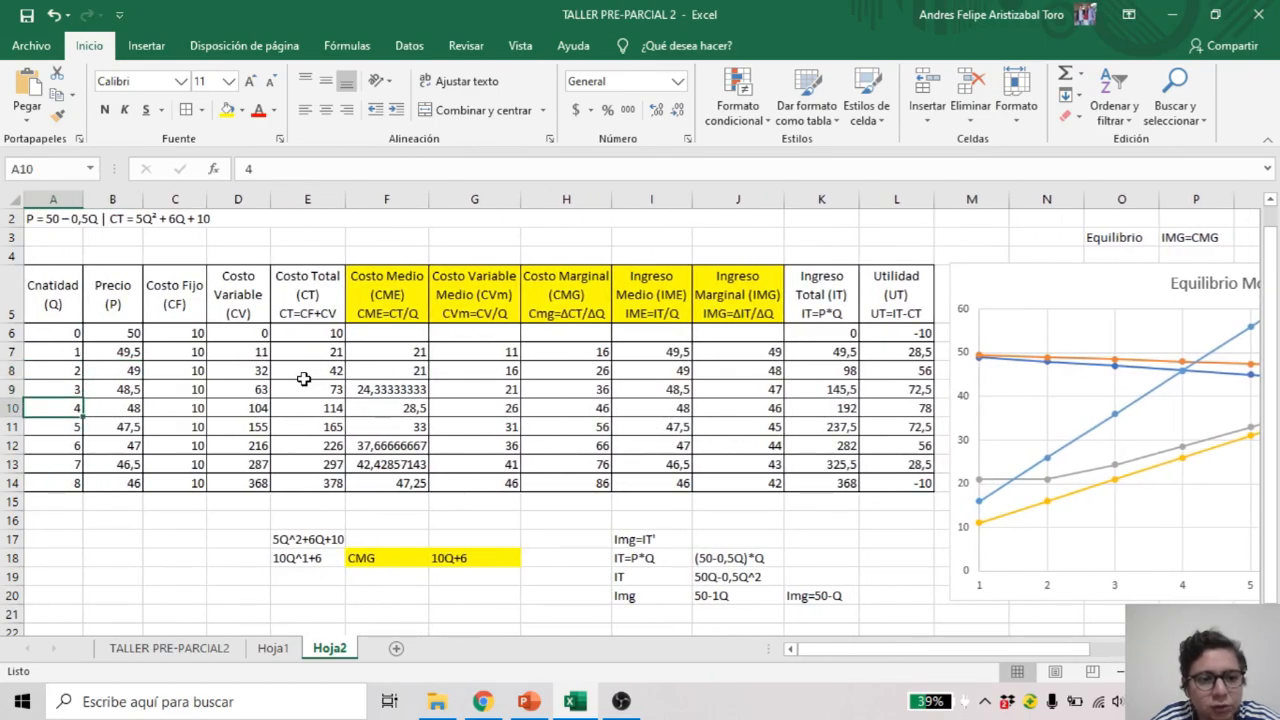
Examine the quantity 4 row across the table and compare its values with the Img and Cmg crossing in the chart
key(Right)
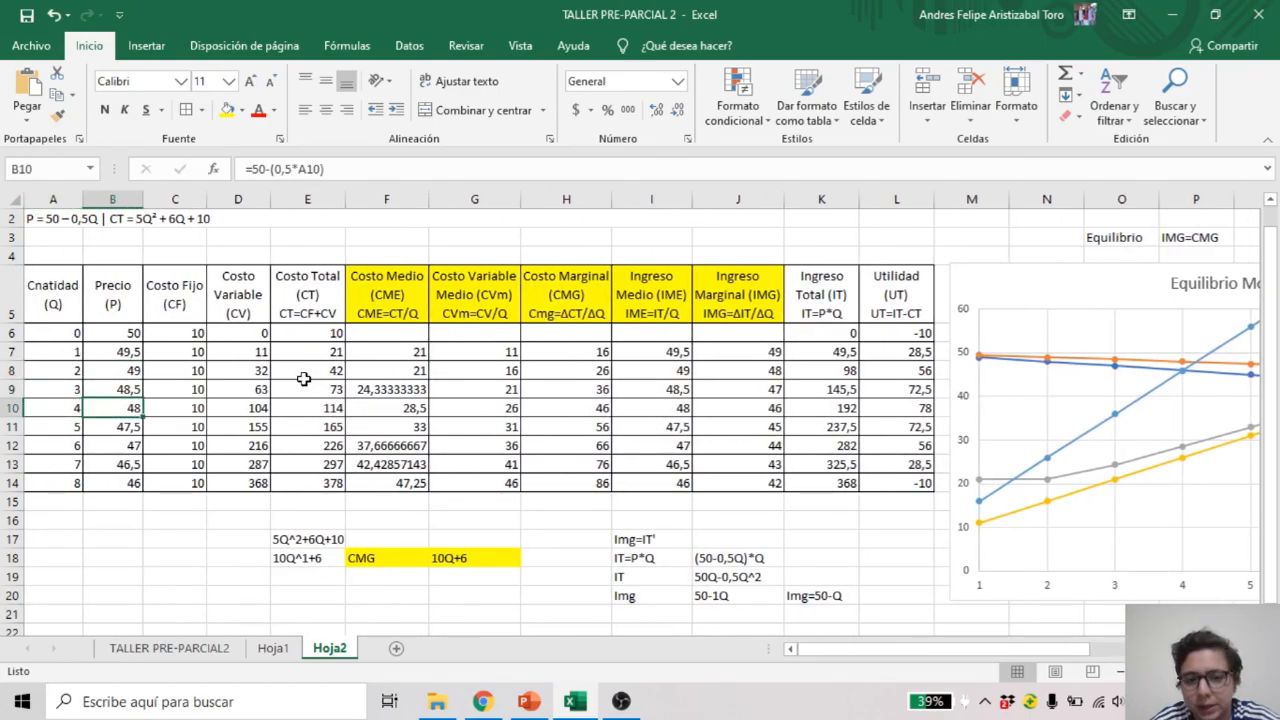
key(Right)
key(Right)
key(Right)
key(Right)
key(Right)
key(Right)
key(Right)
key(Right)
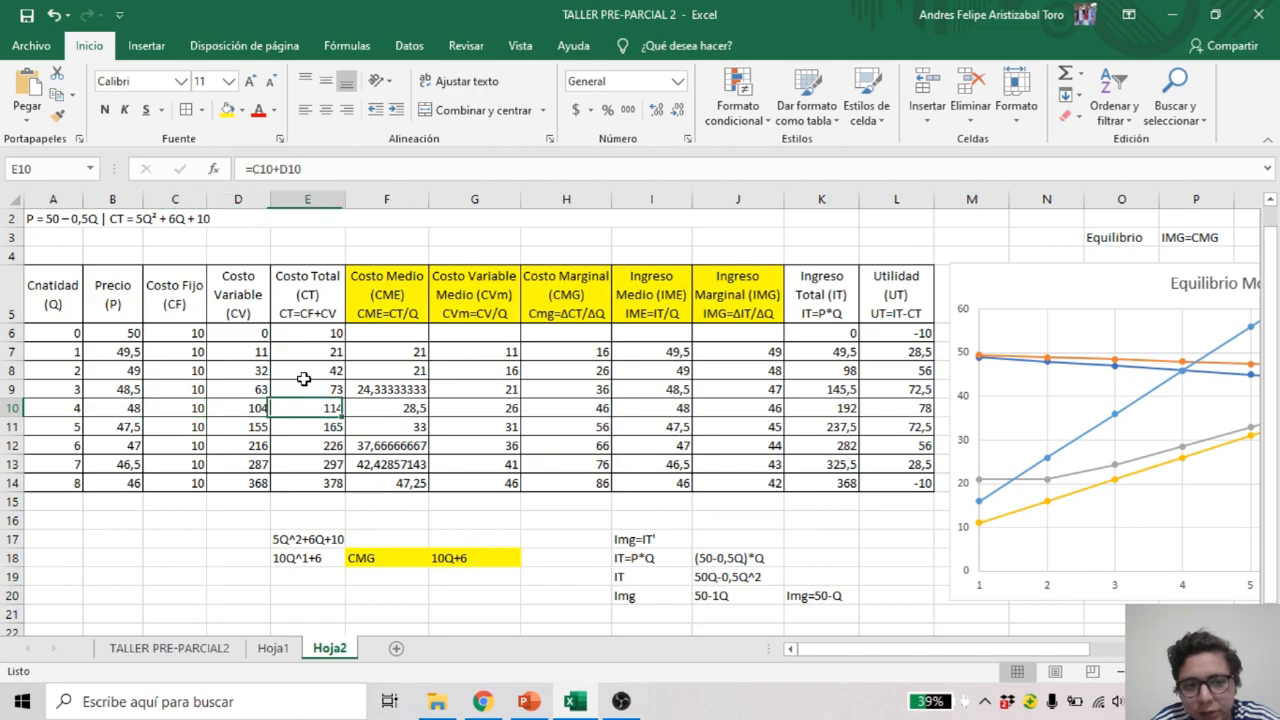
key(Left)
key(Left)
key(Left)
key(Left)
key(Left)
key(Left)
key(Left)
key(Left)
key(Right)
key(Right)
key(Right)
key(Right)
key(Right)
key(Right)
key(Right)
key(Right)
key(Right)
key(Right)
key(Right)
key(Right)
key(Right)
key(Right)
scroll(360, 440, right, 2)
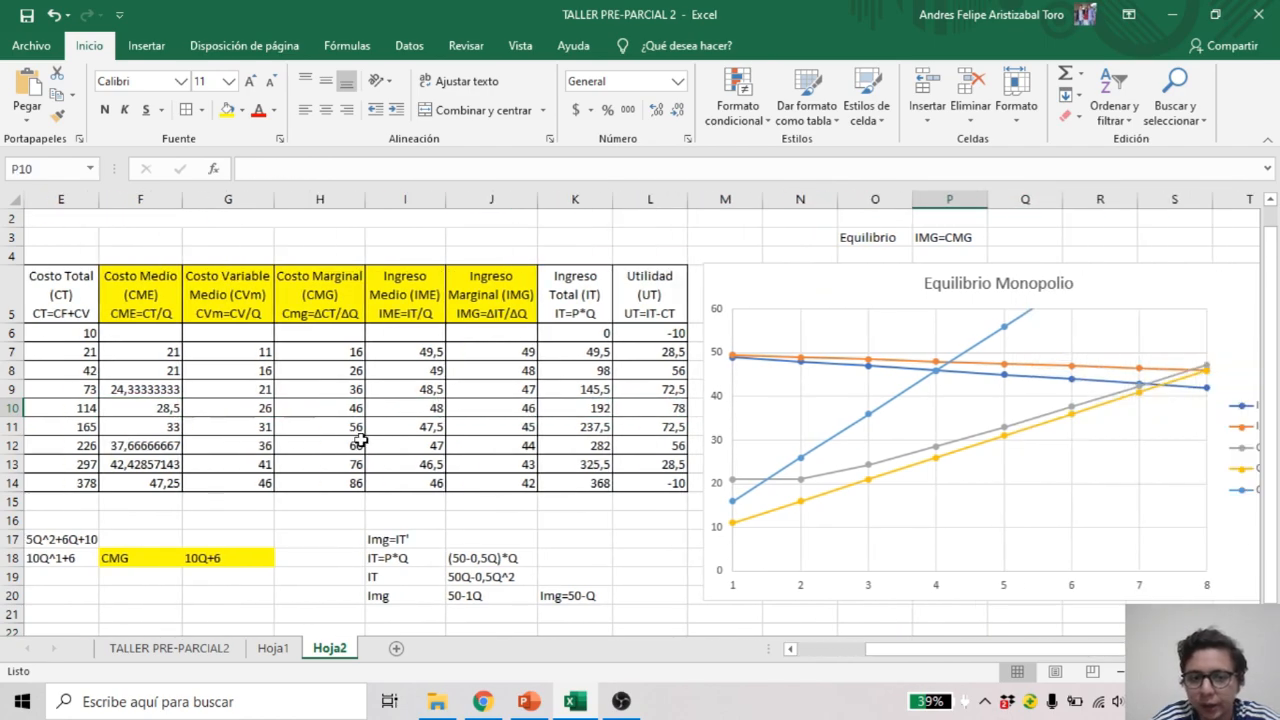
scroll(360, 440, right, 1)
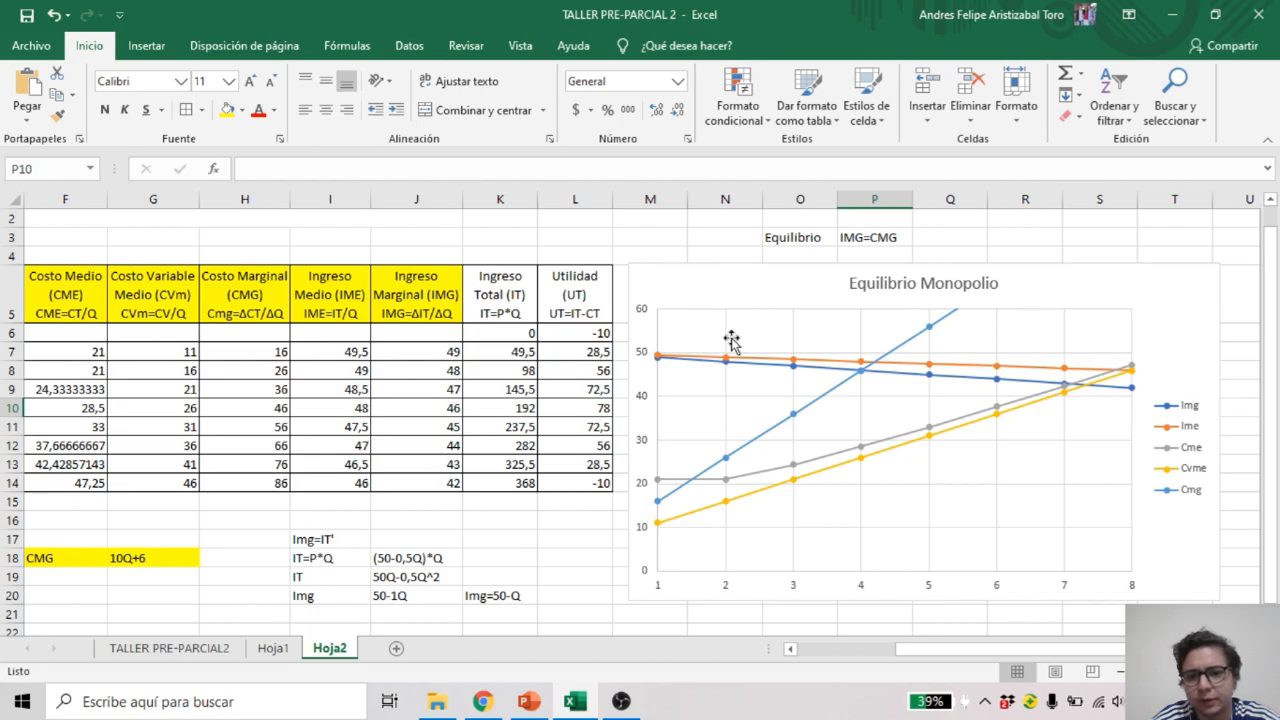
mouse_move(861, 372)
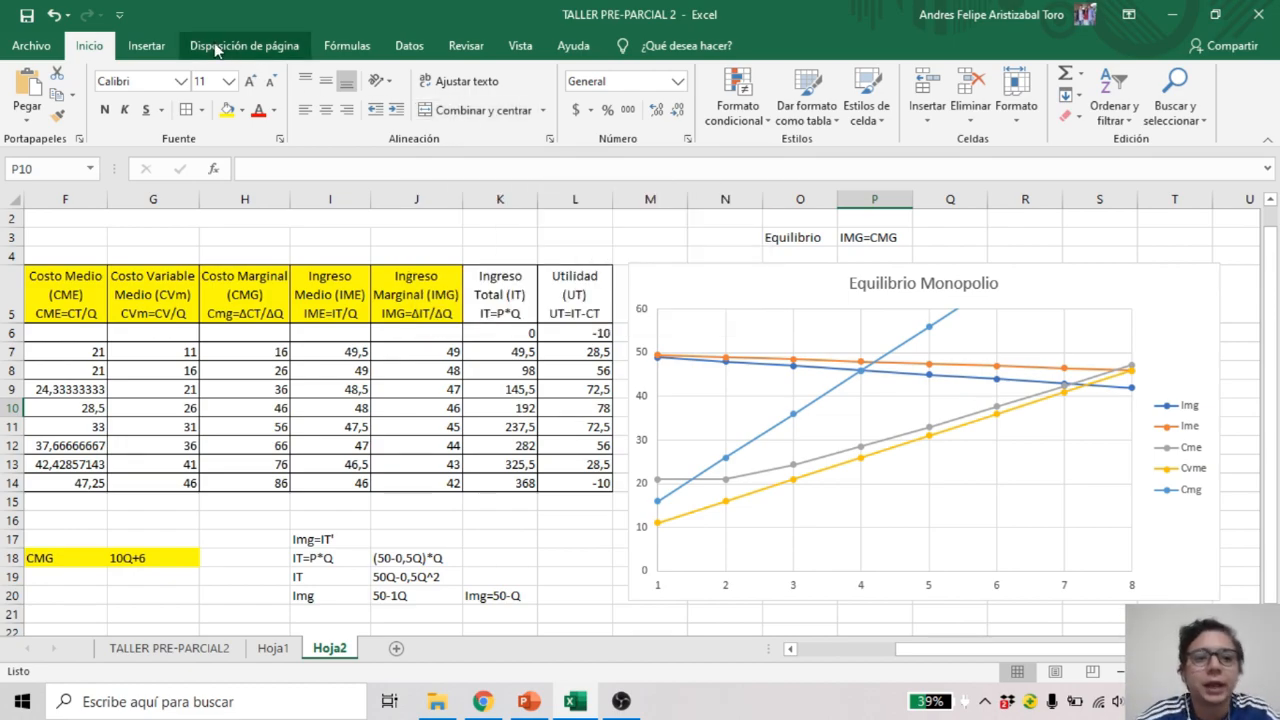
Draw a rectangle about 5,74 cm wide and 2,38 cm high from the Ime point at quantity 4 to the vertical axis at Cme level
click(160, 57)
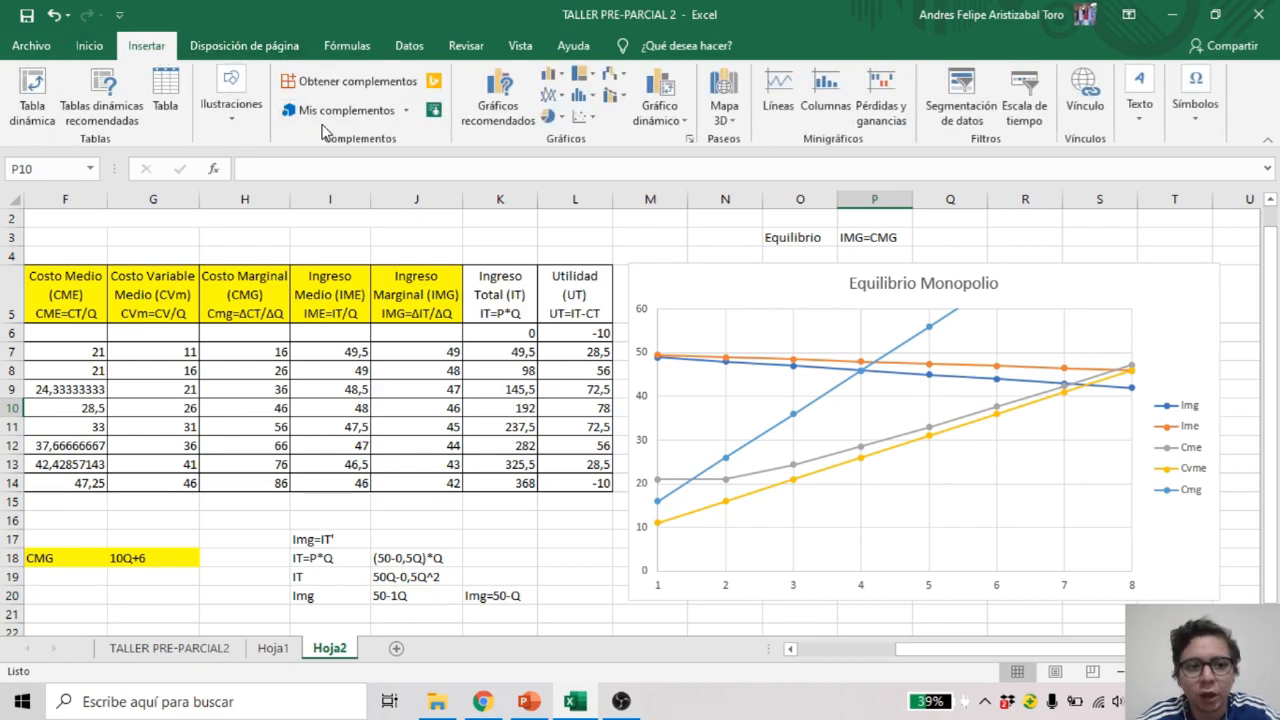
click(244, 118)
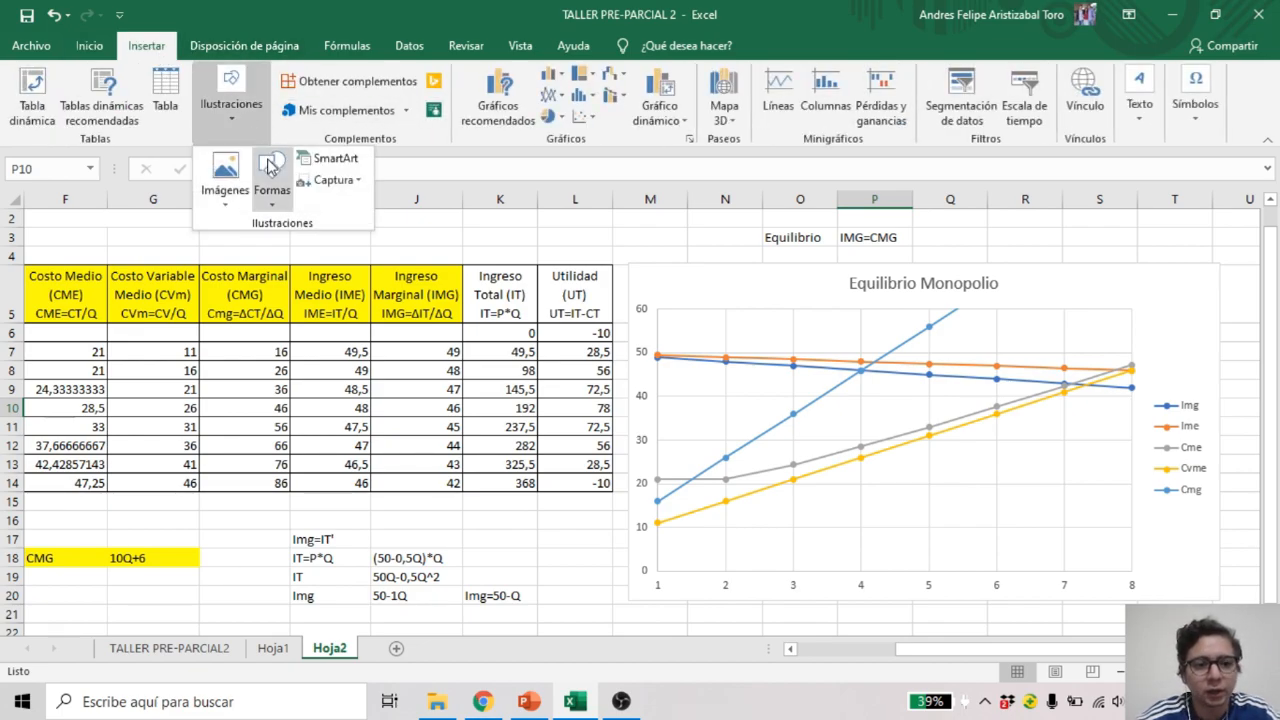
click(272, 200)
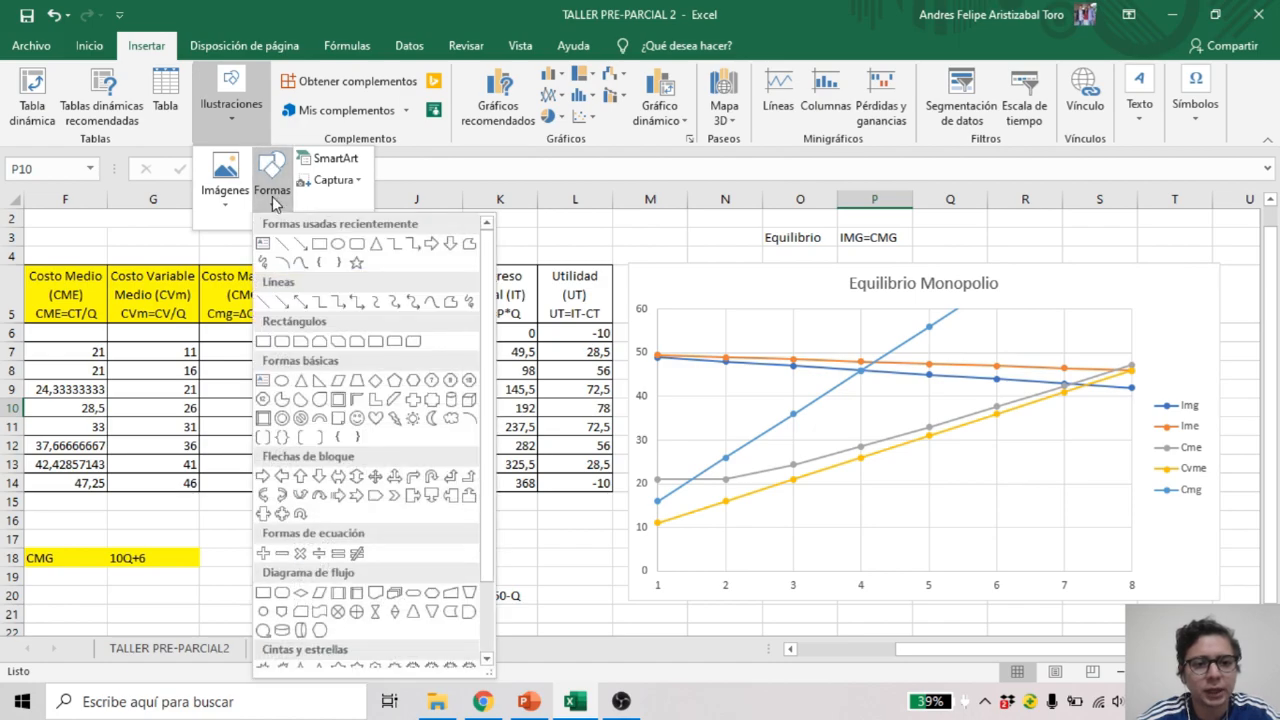
click(320, 246)
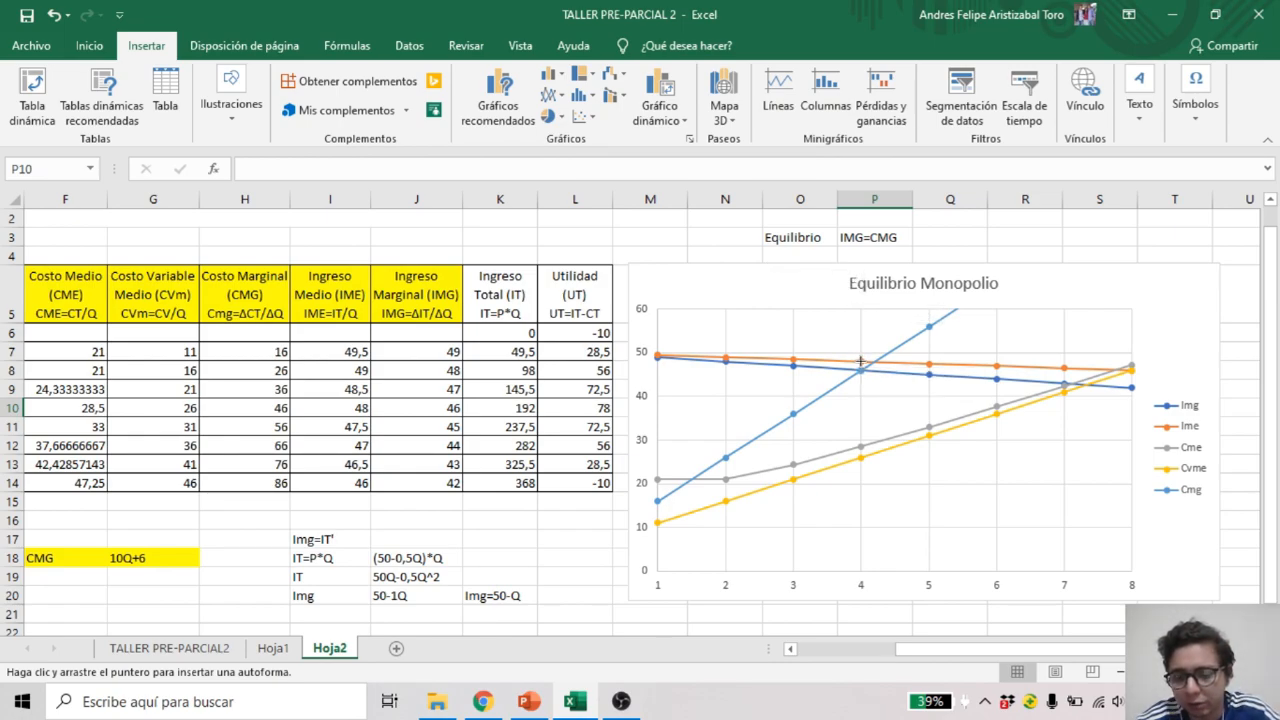
drag(859, 361, 652, 443)
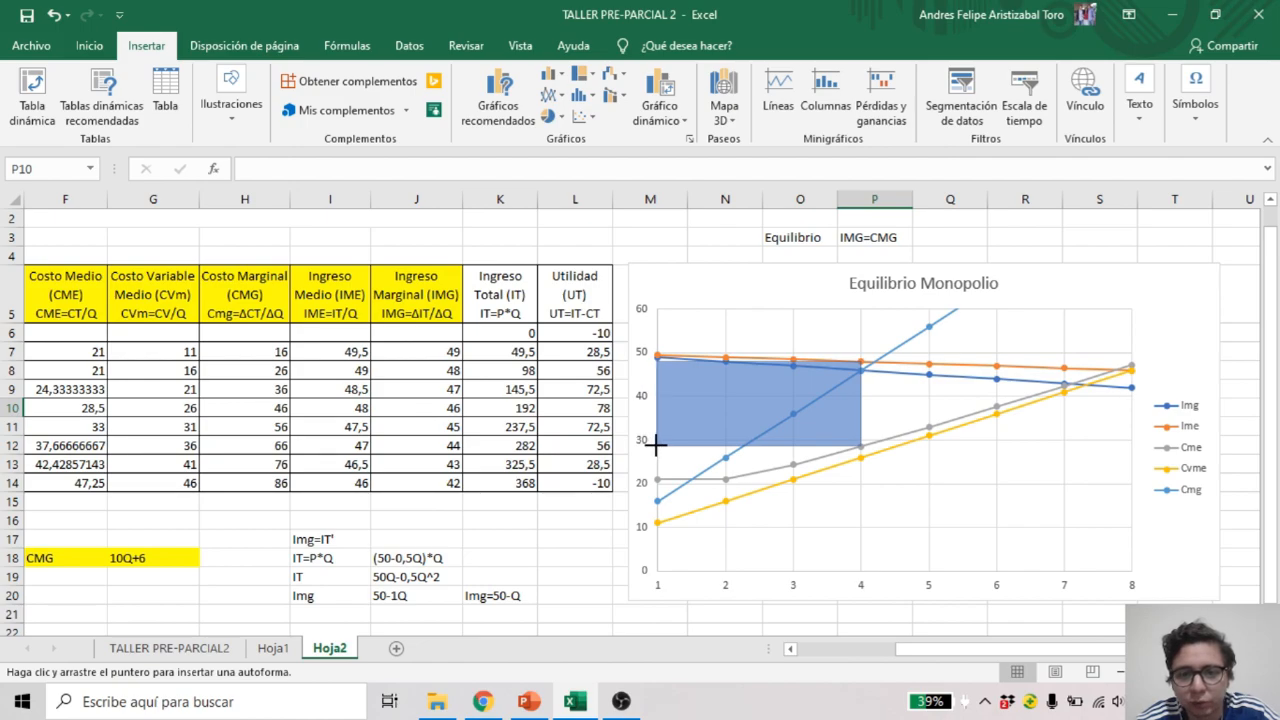
drag(657, 446, 657, 446)
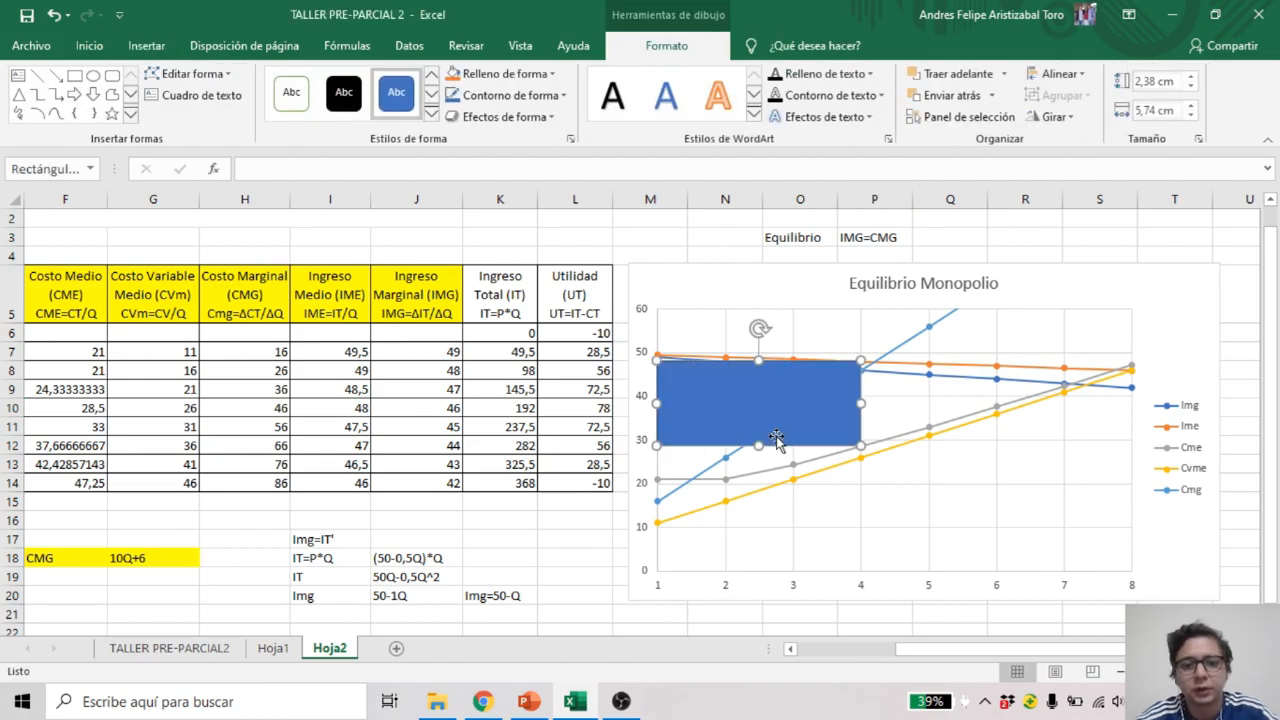
Remove the profit rectangle's fill and set its outline thickness to 2¼ pt
click(552, 75)
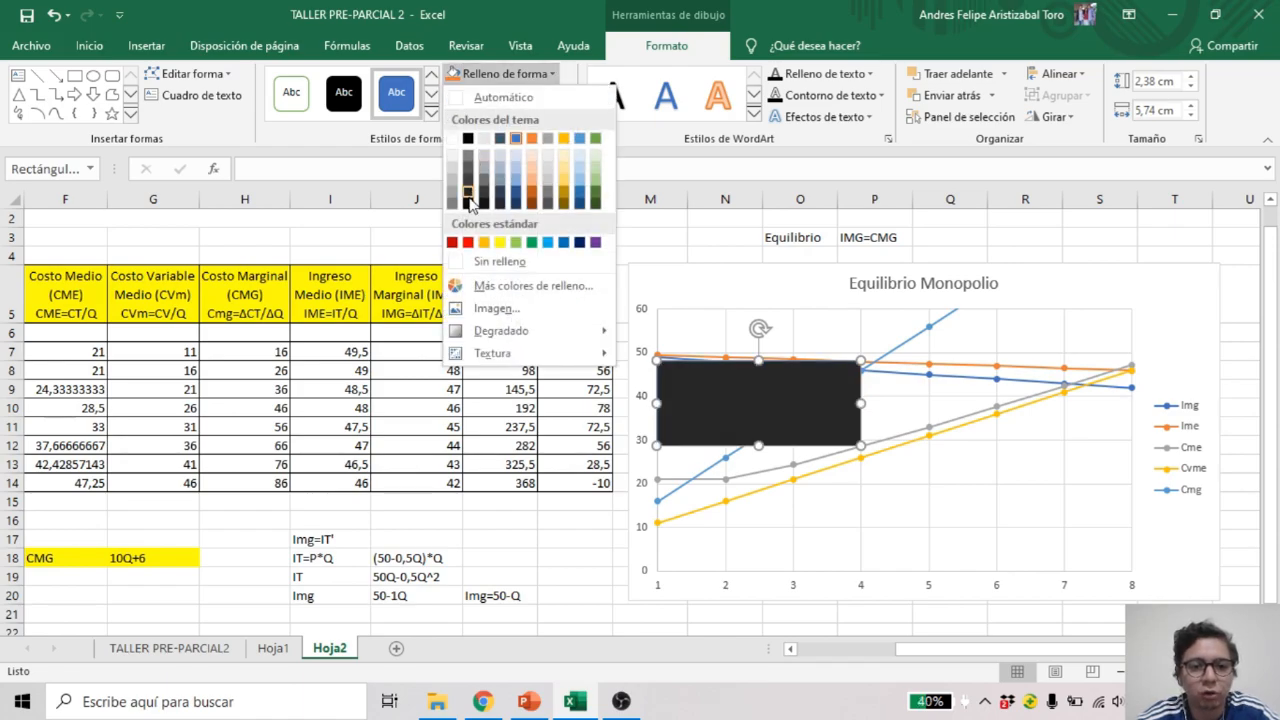
click(457, 260)
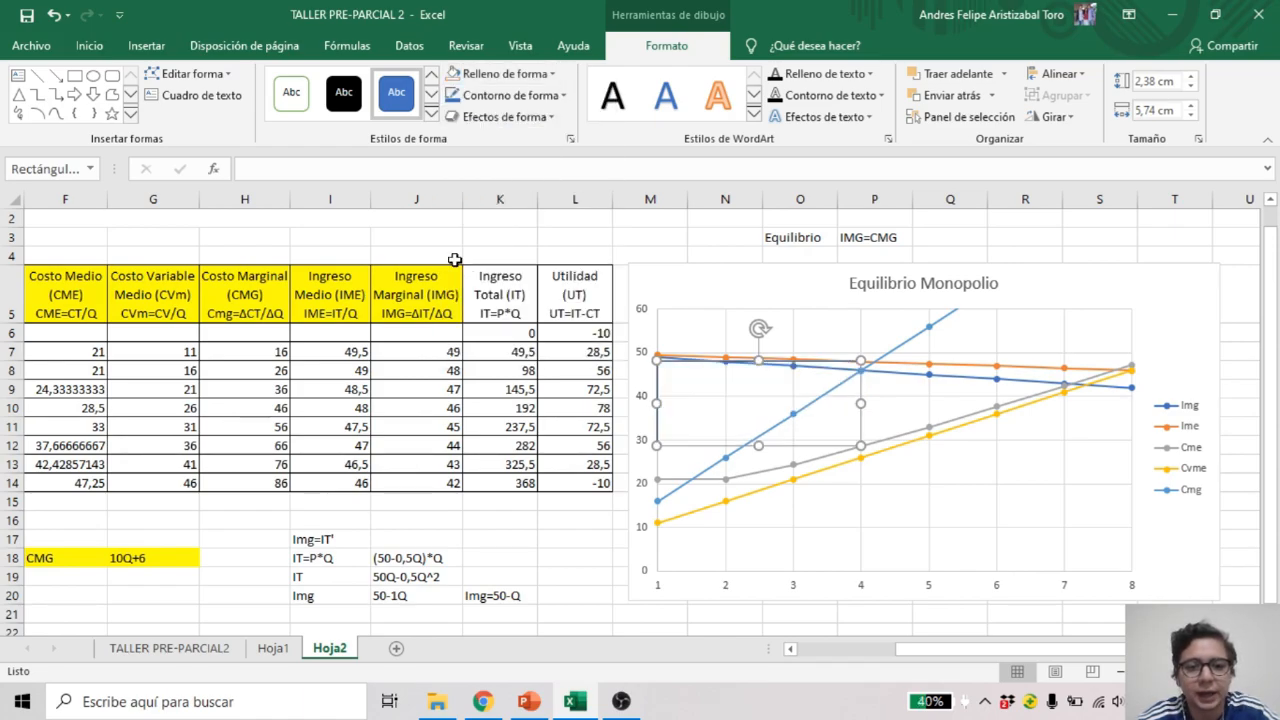
click(560, 95)
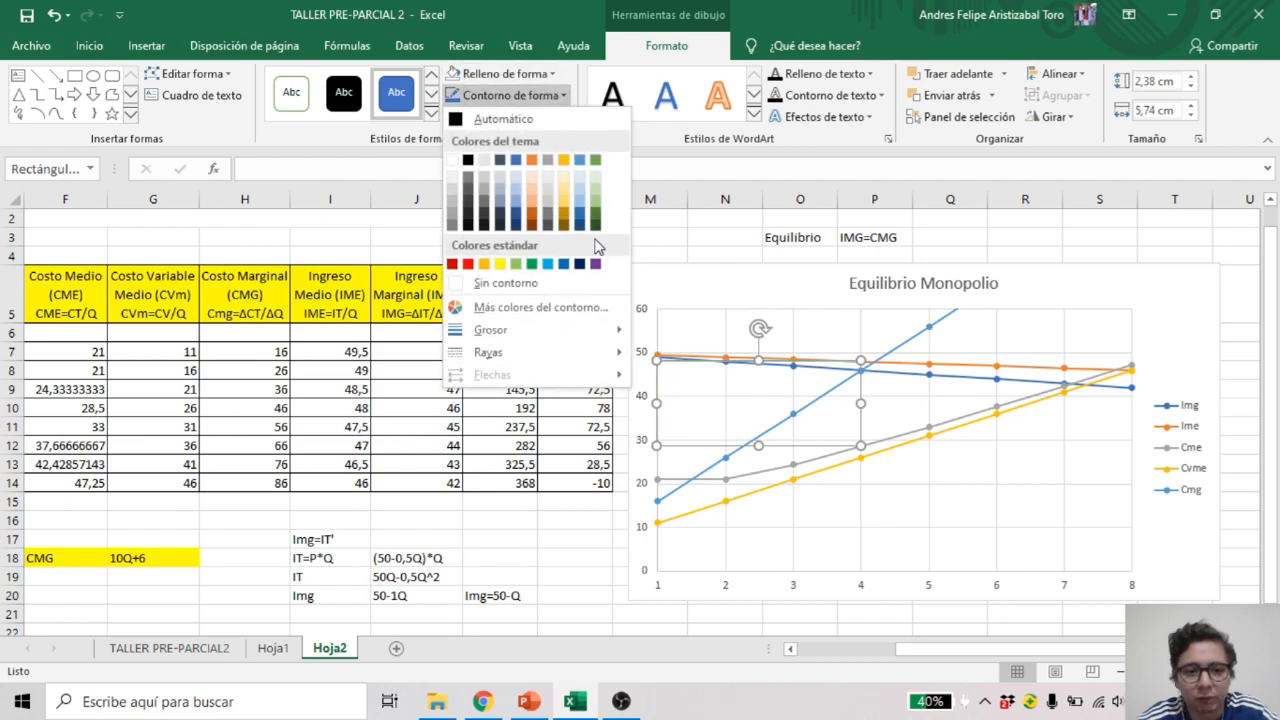
mouse_move(620, 328)
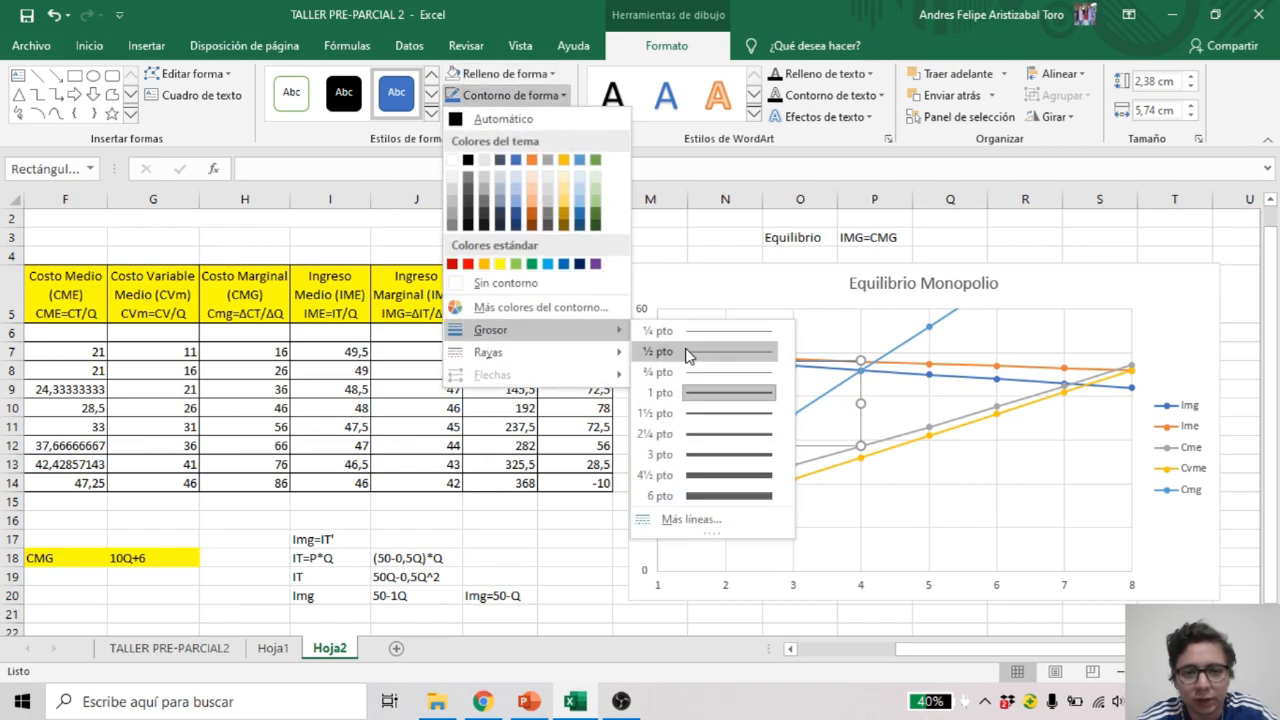
click(700, 438)
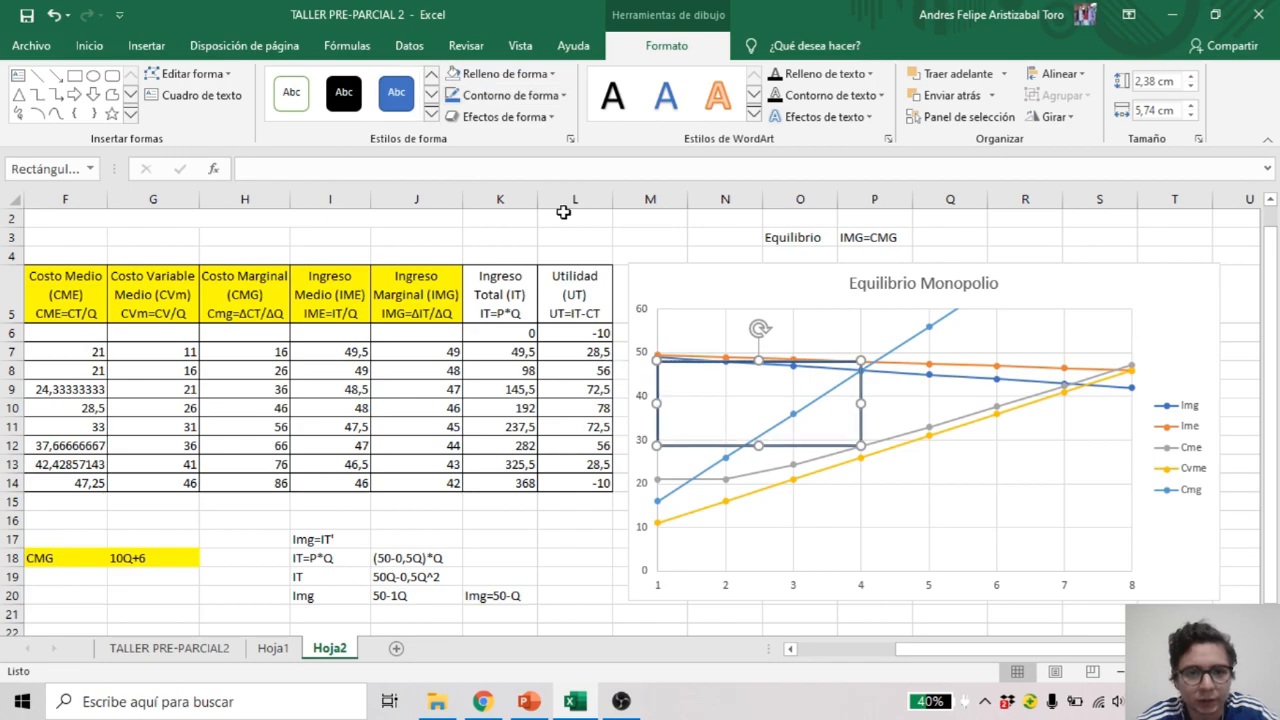
Give the rectangle a finely dotted outline and deselect it, returning to the chart's Ime point at quantity 4
click(535, 100)
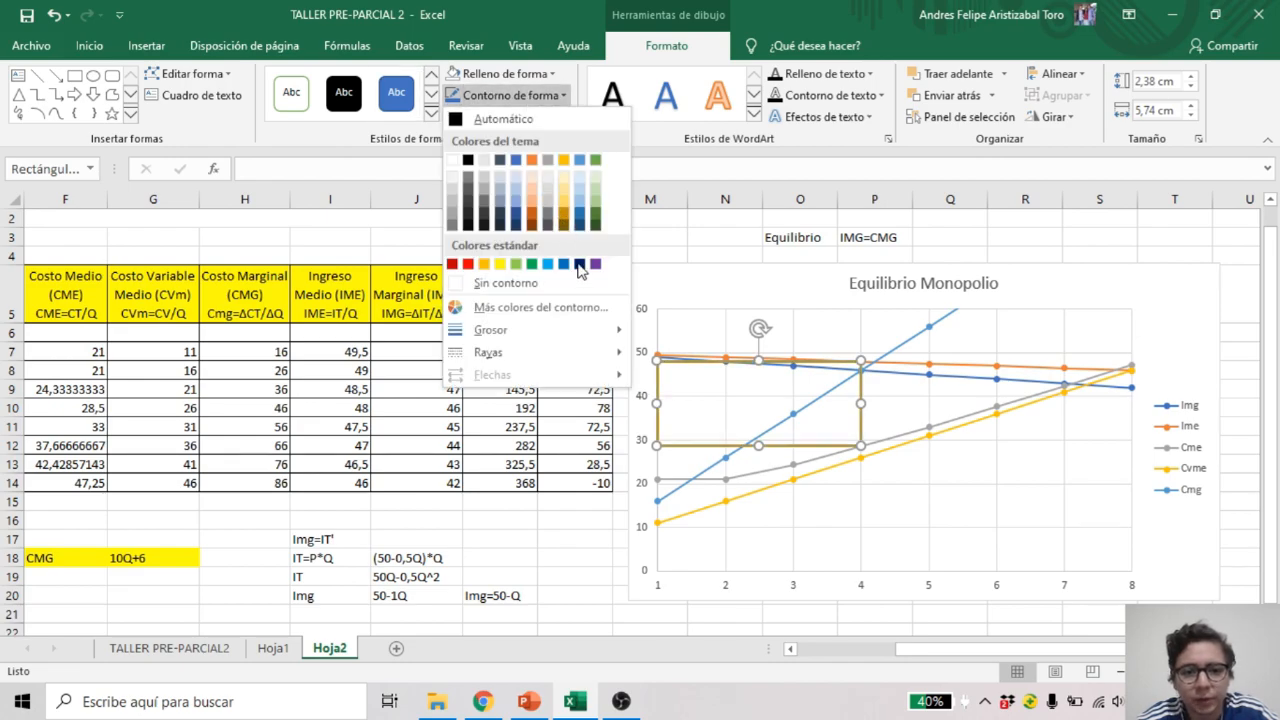
mouse_move(603, 358)
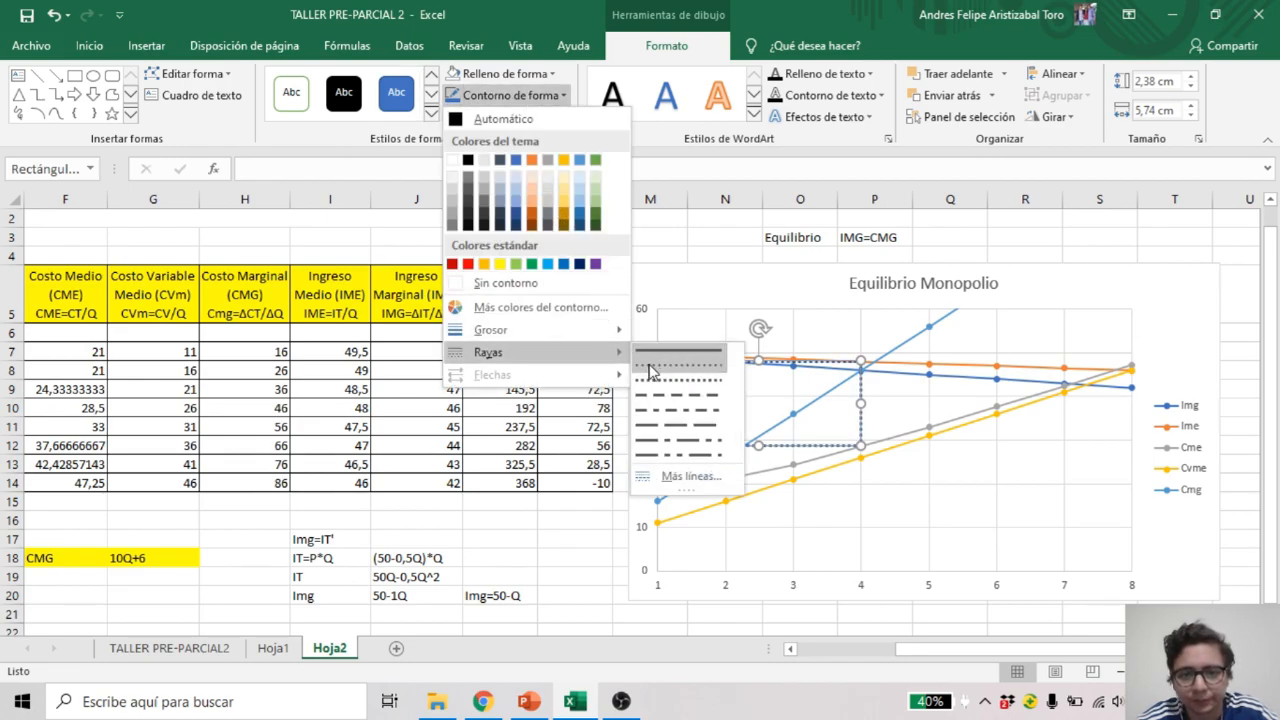
click(650, 366)
click(881, 507)
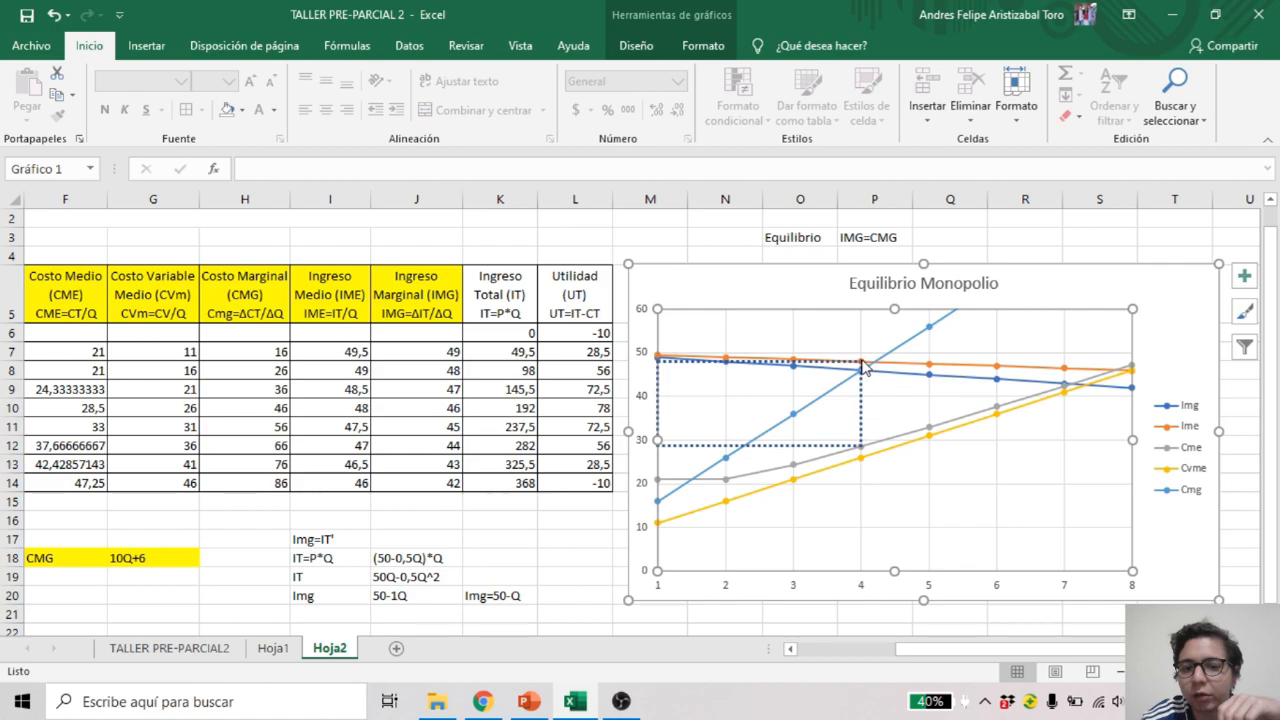
mouse_move(865, 369)
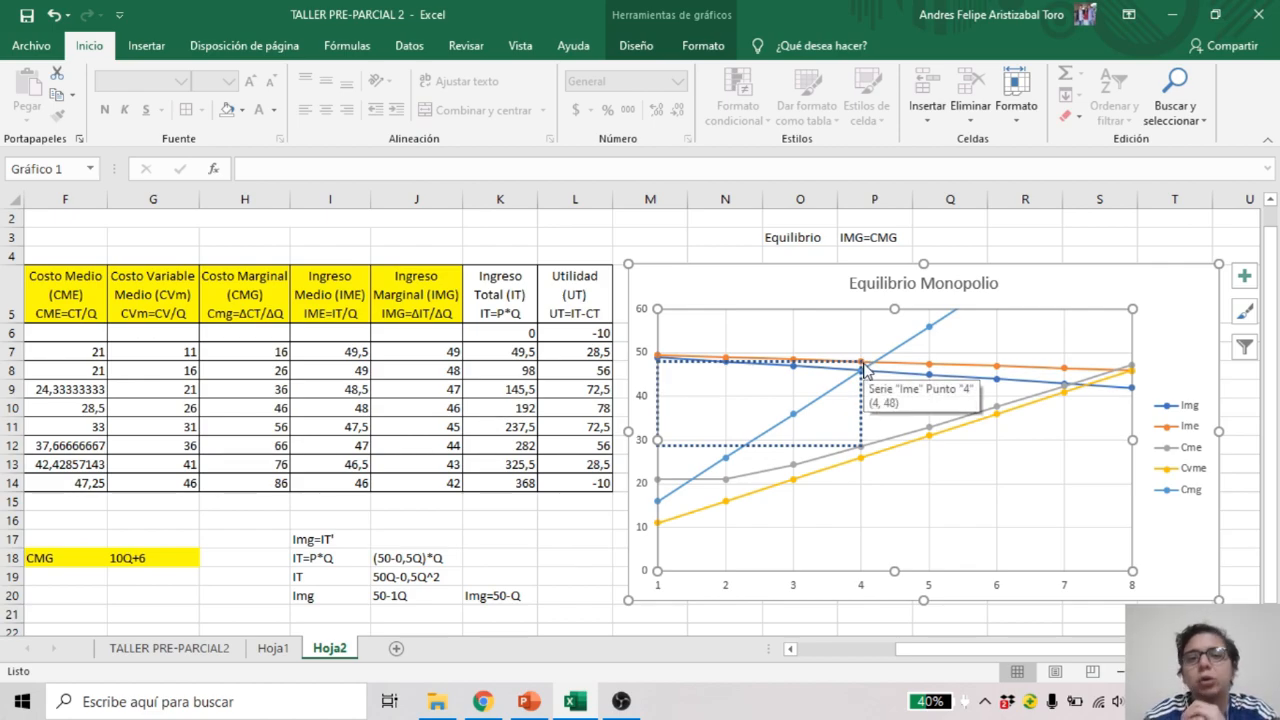